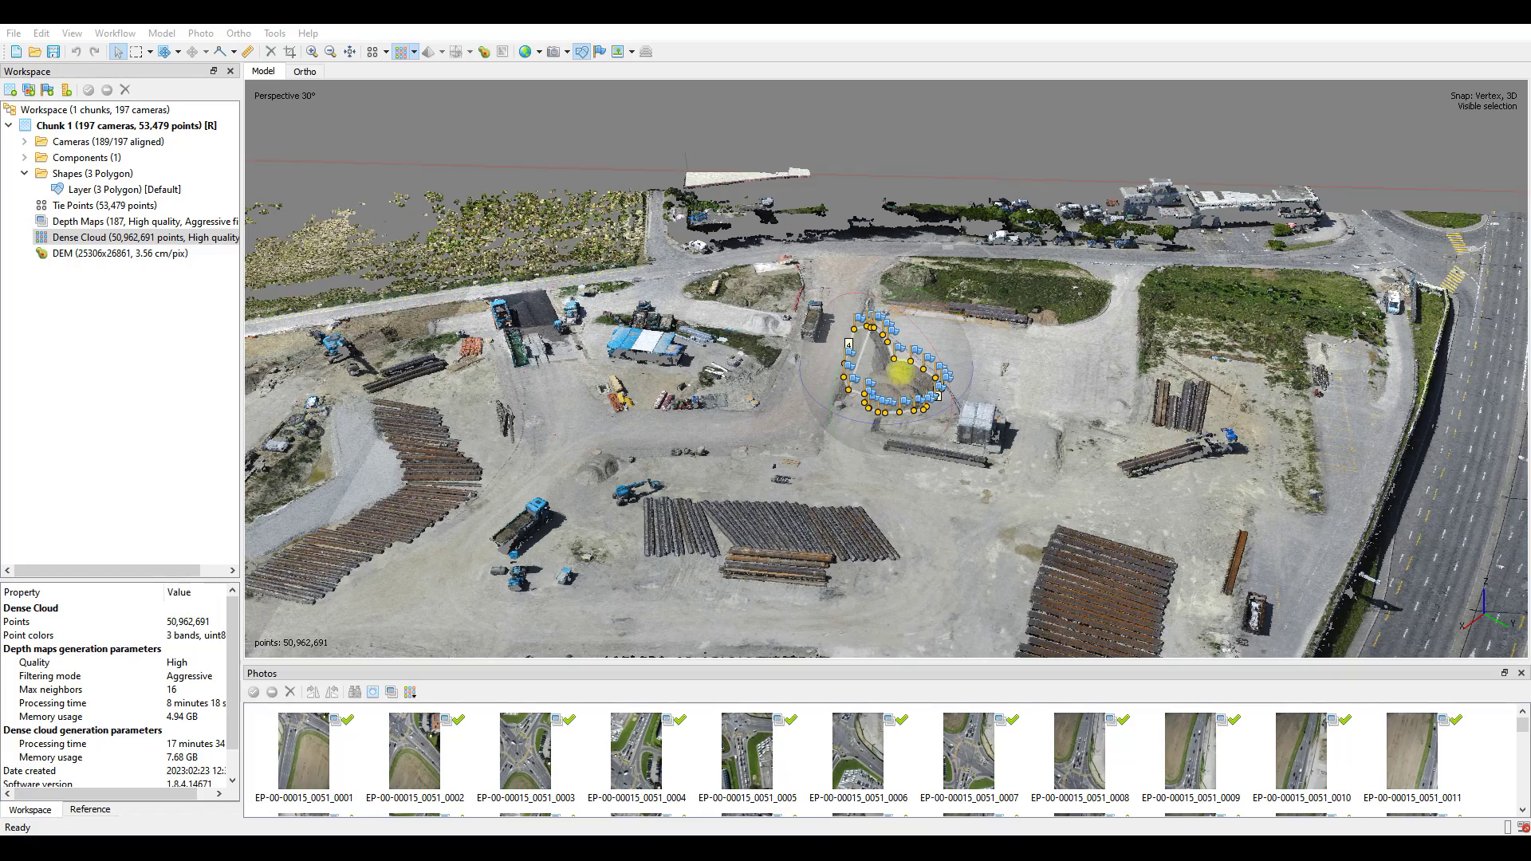
# Examine the polygon-outlined stockpile in the dense cloud from a low side angle and from above
pyautogui.scroll(5, 896, 363)
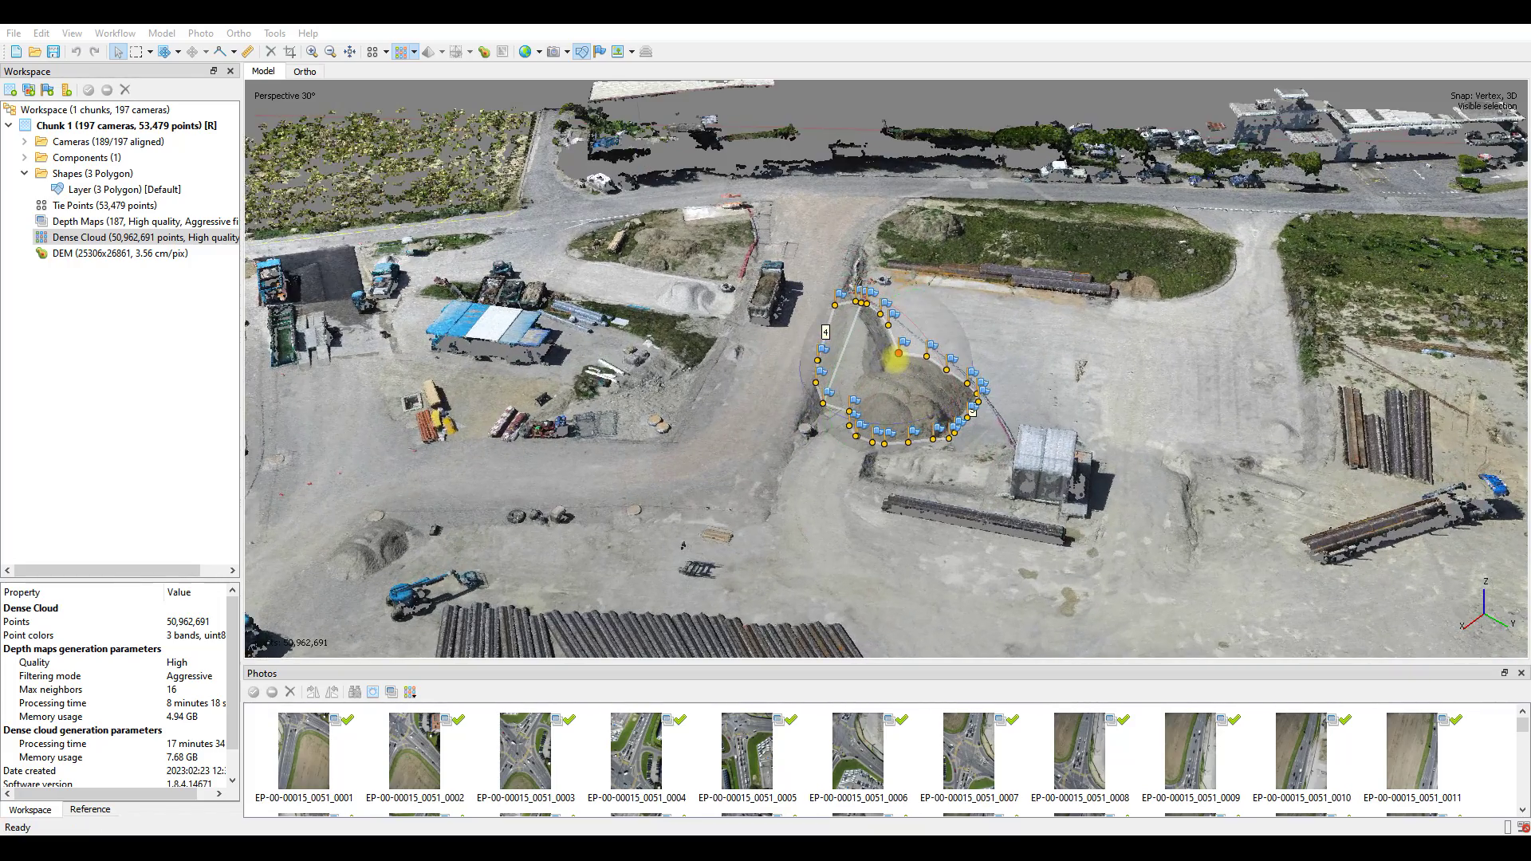
pyautogui.scroll(3, 896, 361)
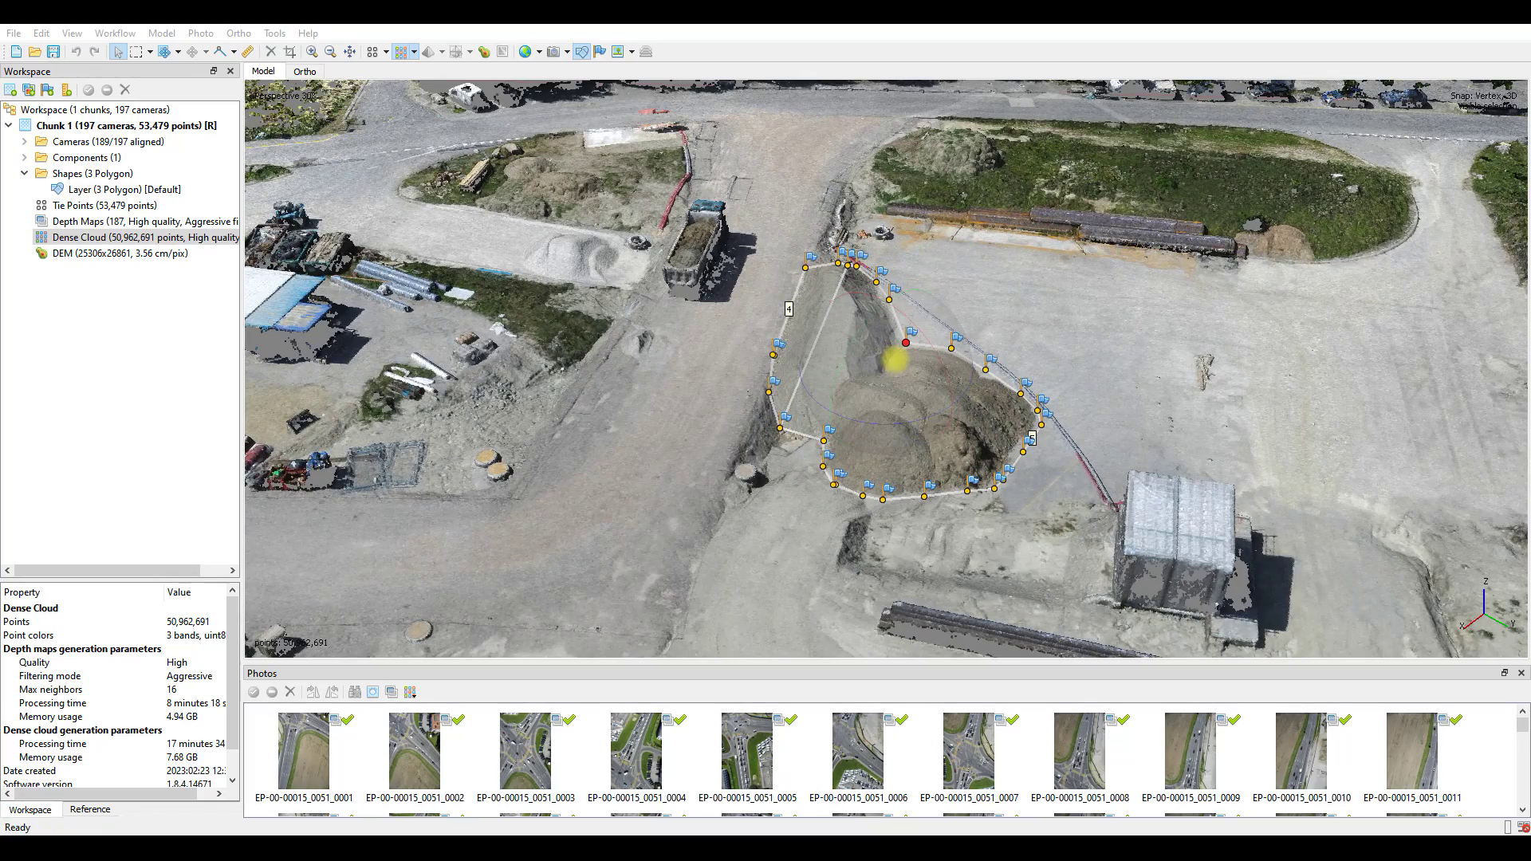
pyautogui.scroll(2, 896, 361)
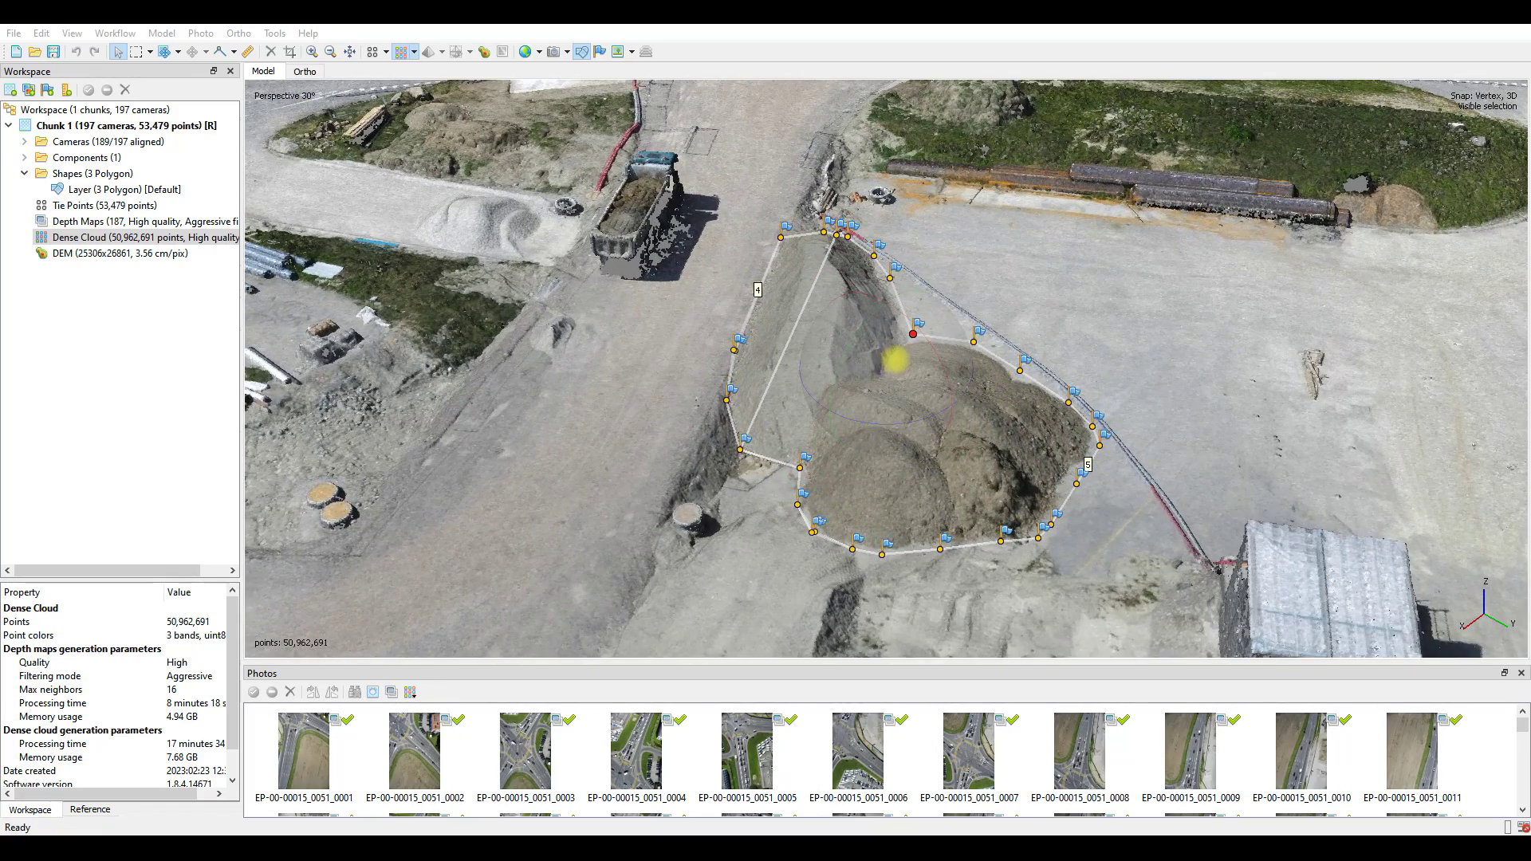
pyautogui.moveTo(882, 444); pyautogui.dragTo(899, 317)
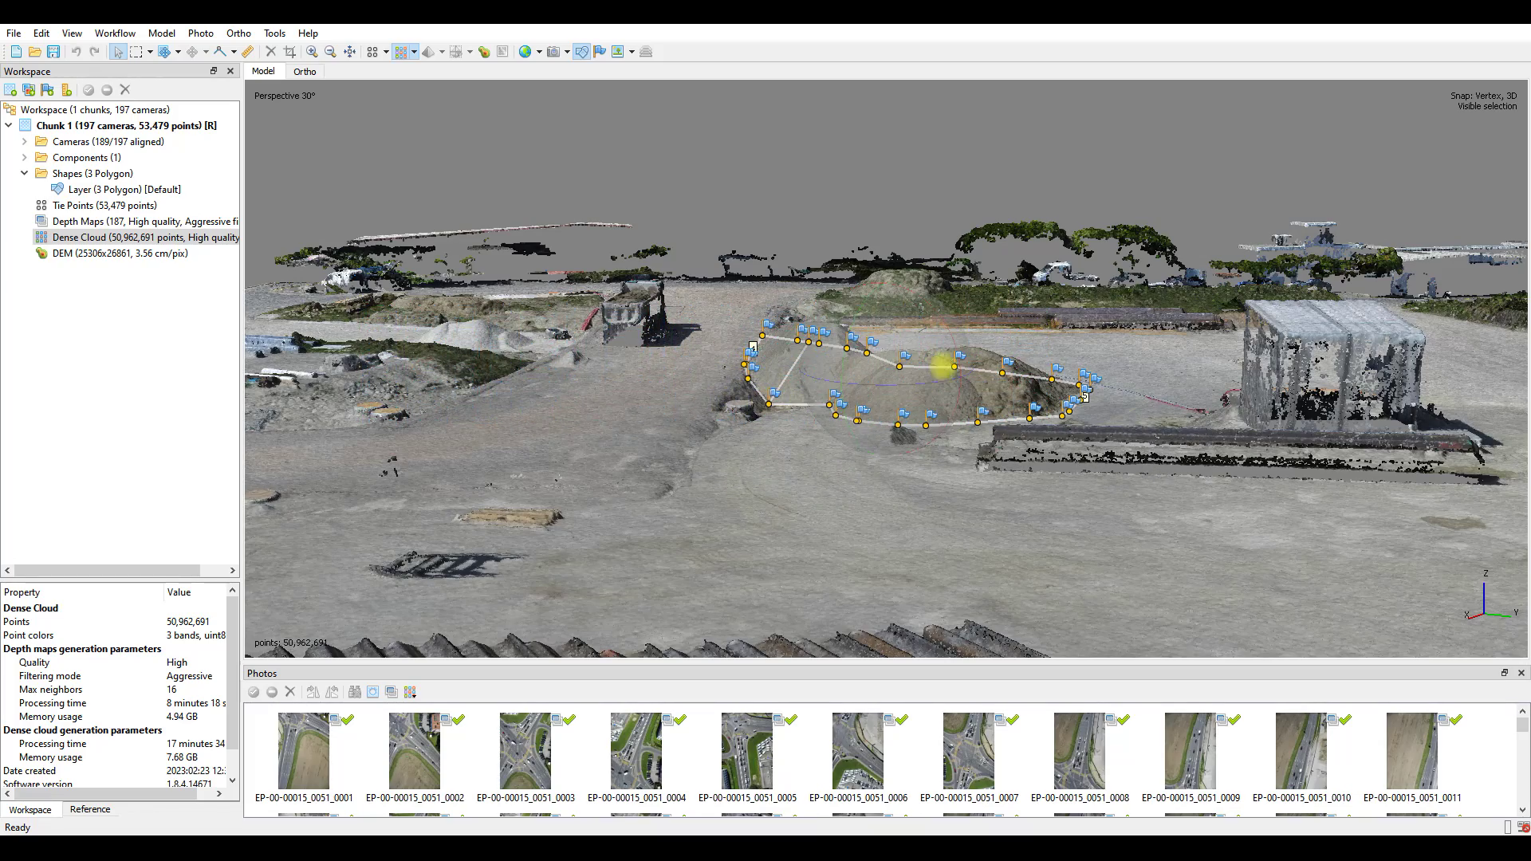
pyautogui.moveTo(915, 316); pyautogui.dragTo(906, 574)
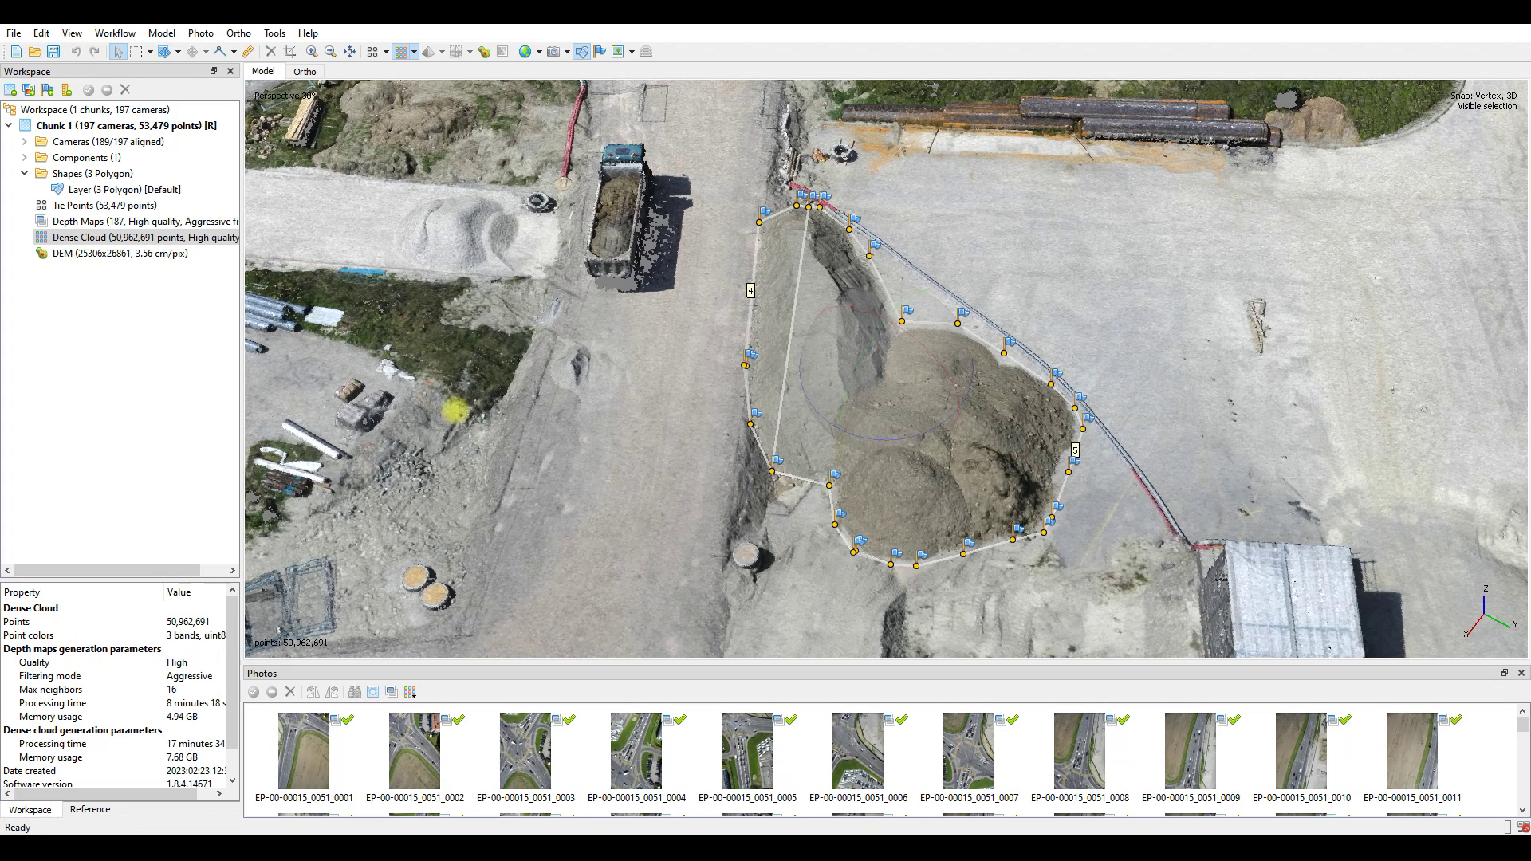
# Open the DEM and measure the volume of the 24-vertex polygon around the whole stockpile, using the best fit plane
pyautogui.doubleClick(136, 257)
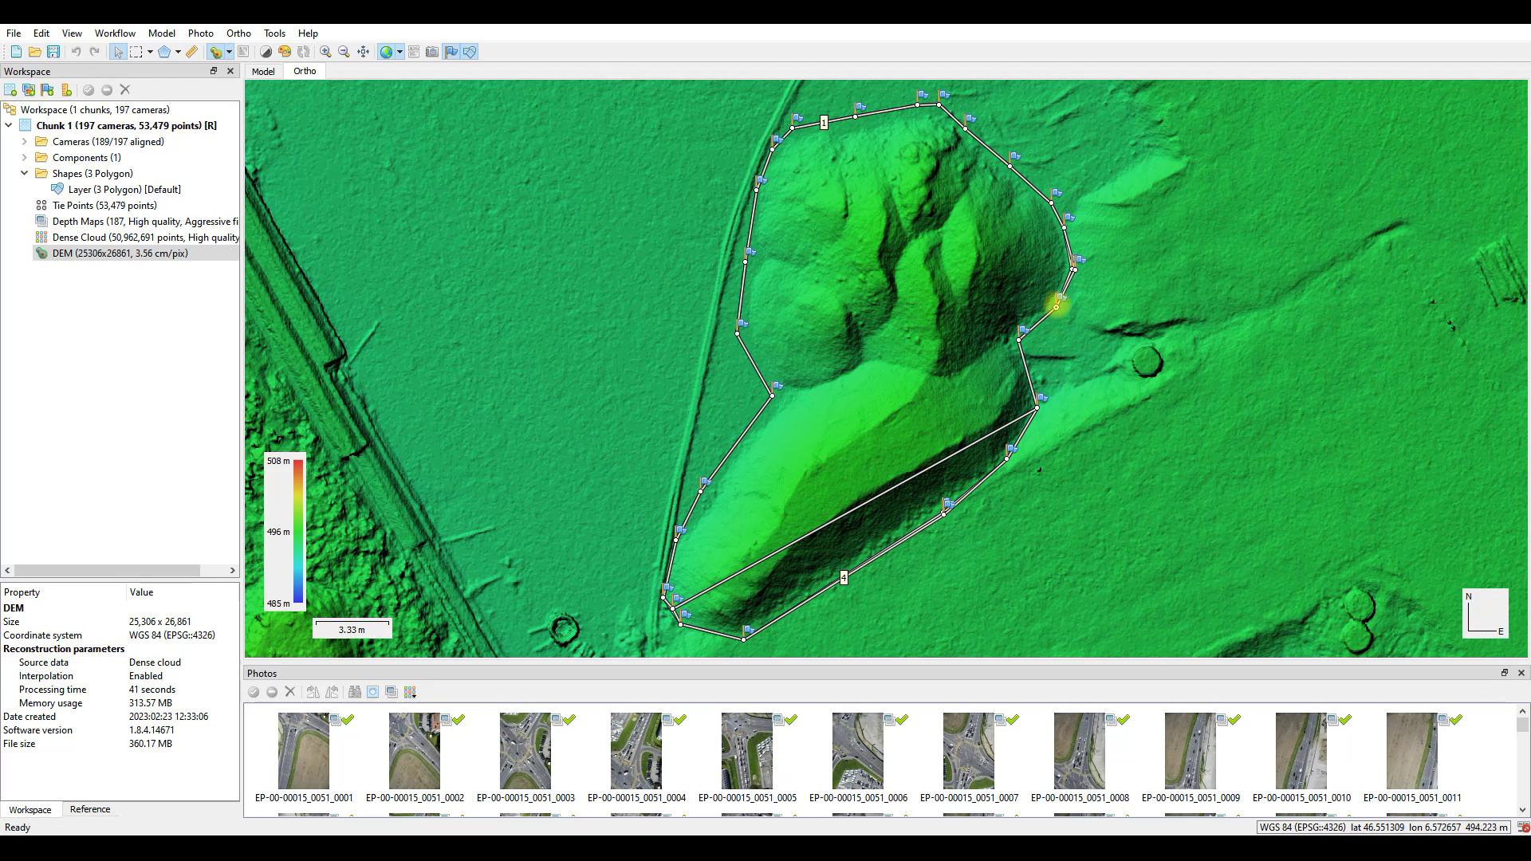
pyautogui.click(1029, 379)
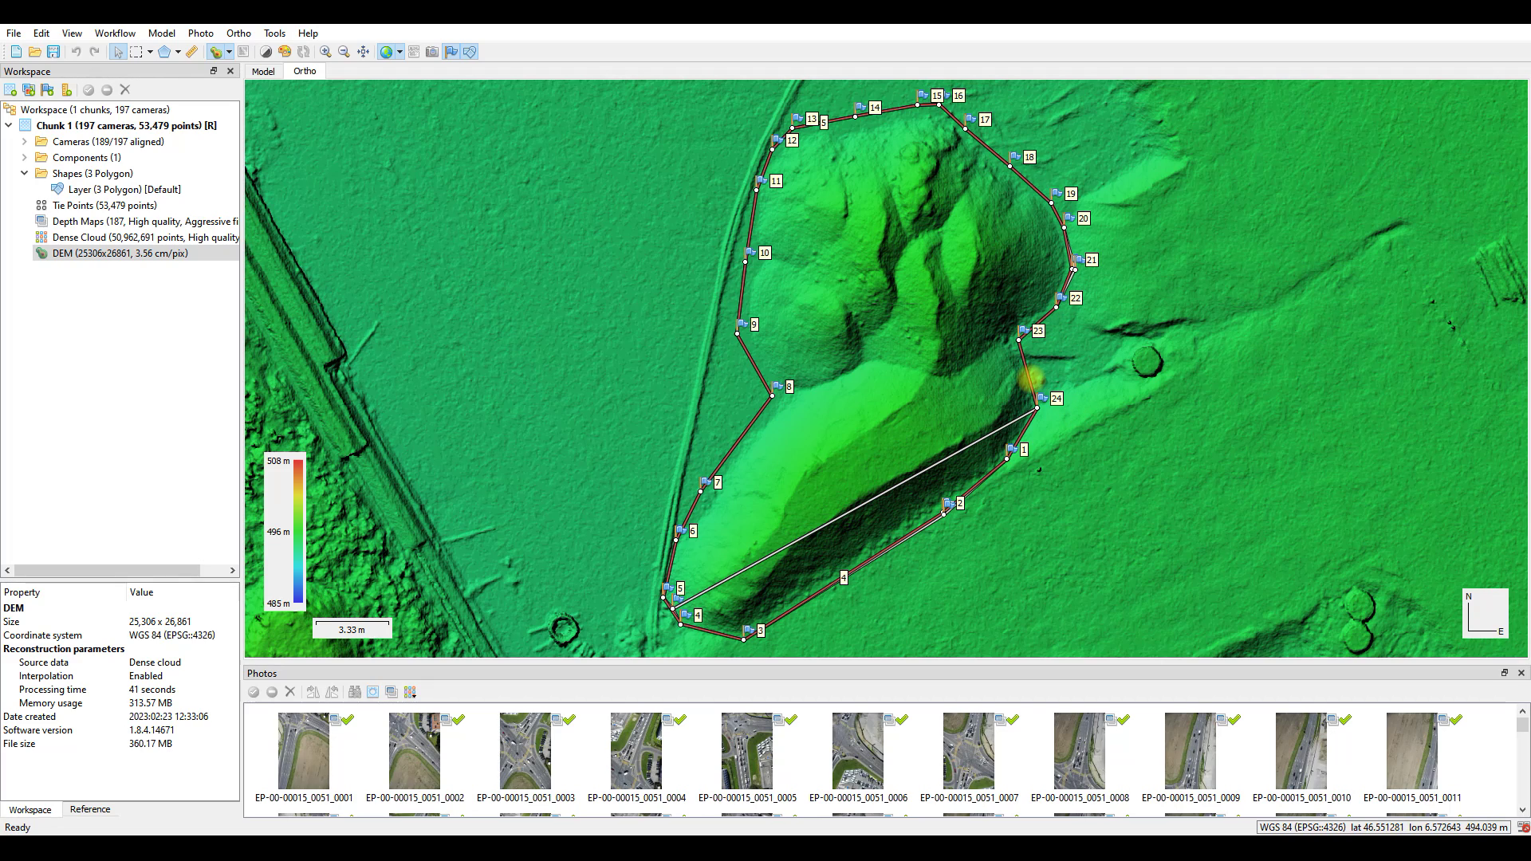
pyautogui.rightClick(1029, 379)
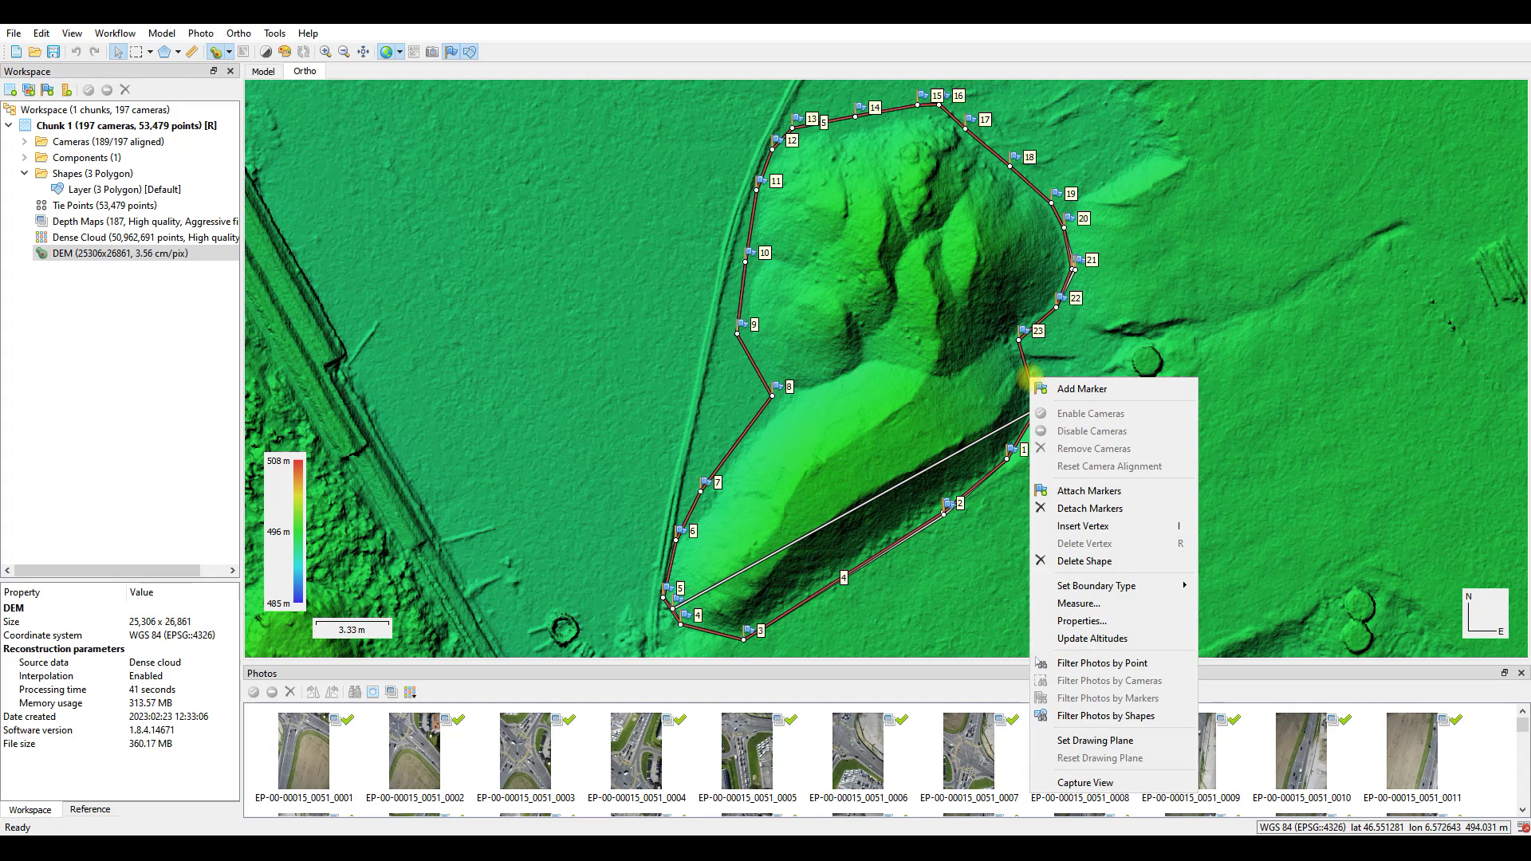
pyautogui.click(1072, 604)
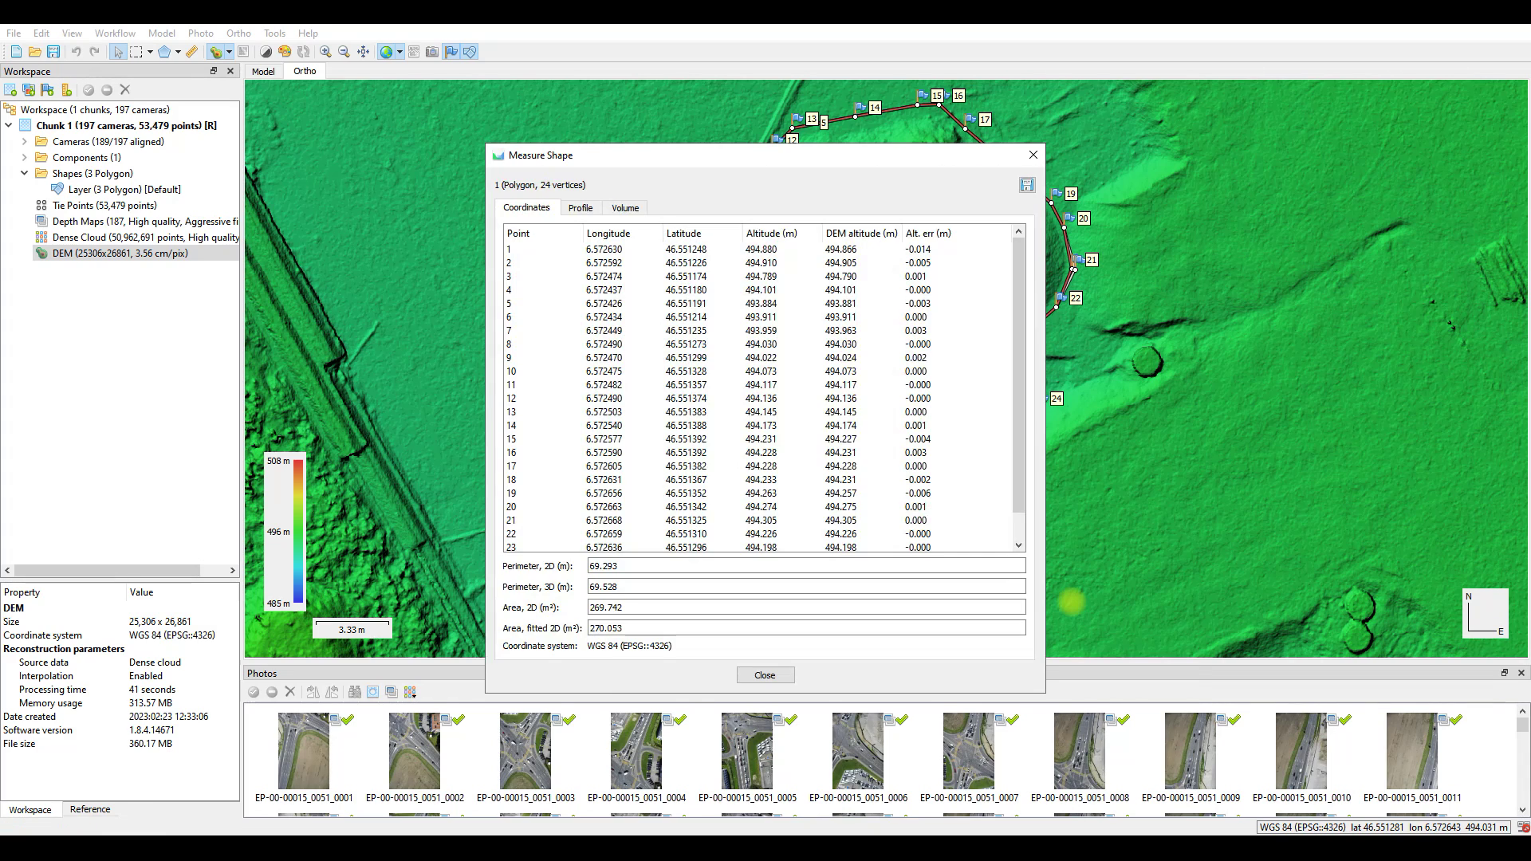
pyautogui.click(625, 208)
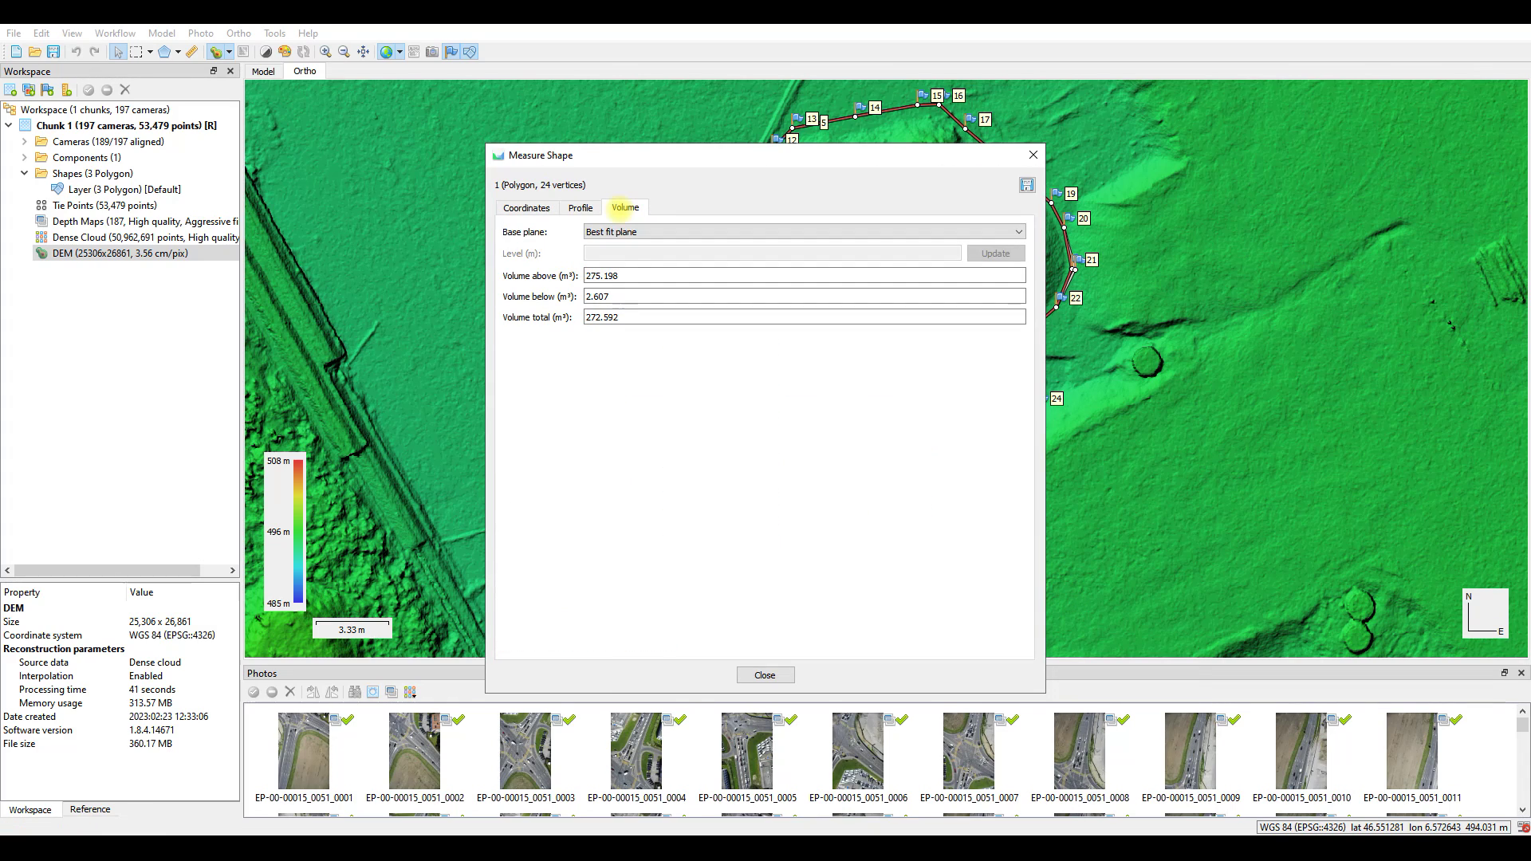
pyautogui.moveTo(629, 275); pyautogui.dragTo(573, 276)
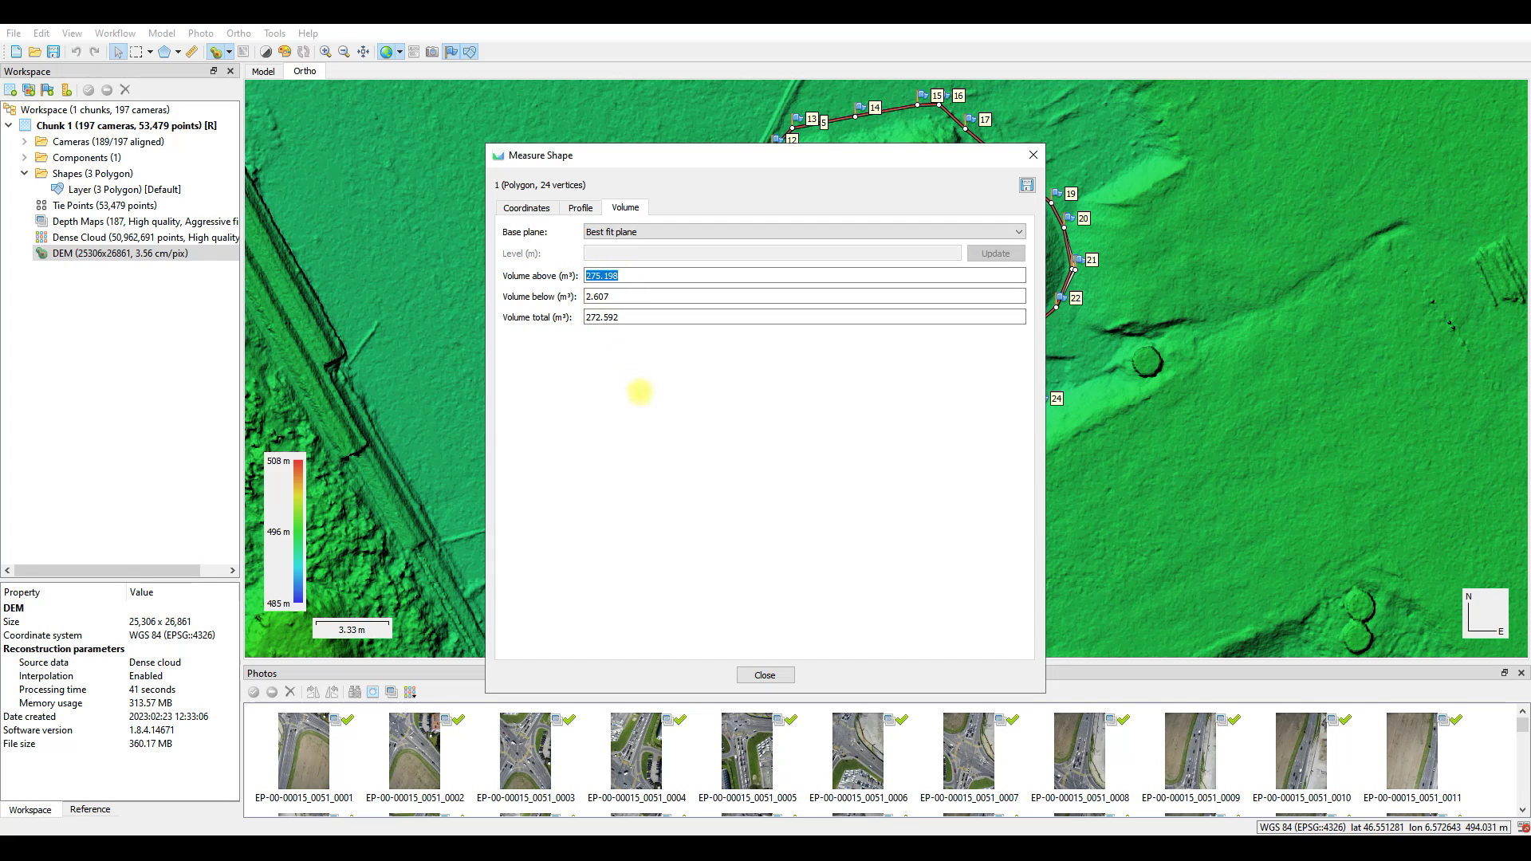
pyautogui.click(765, 675)
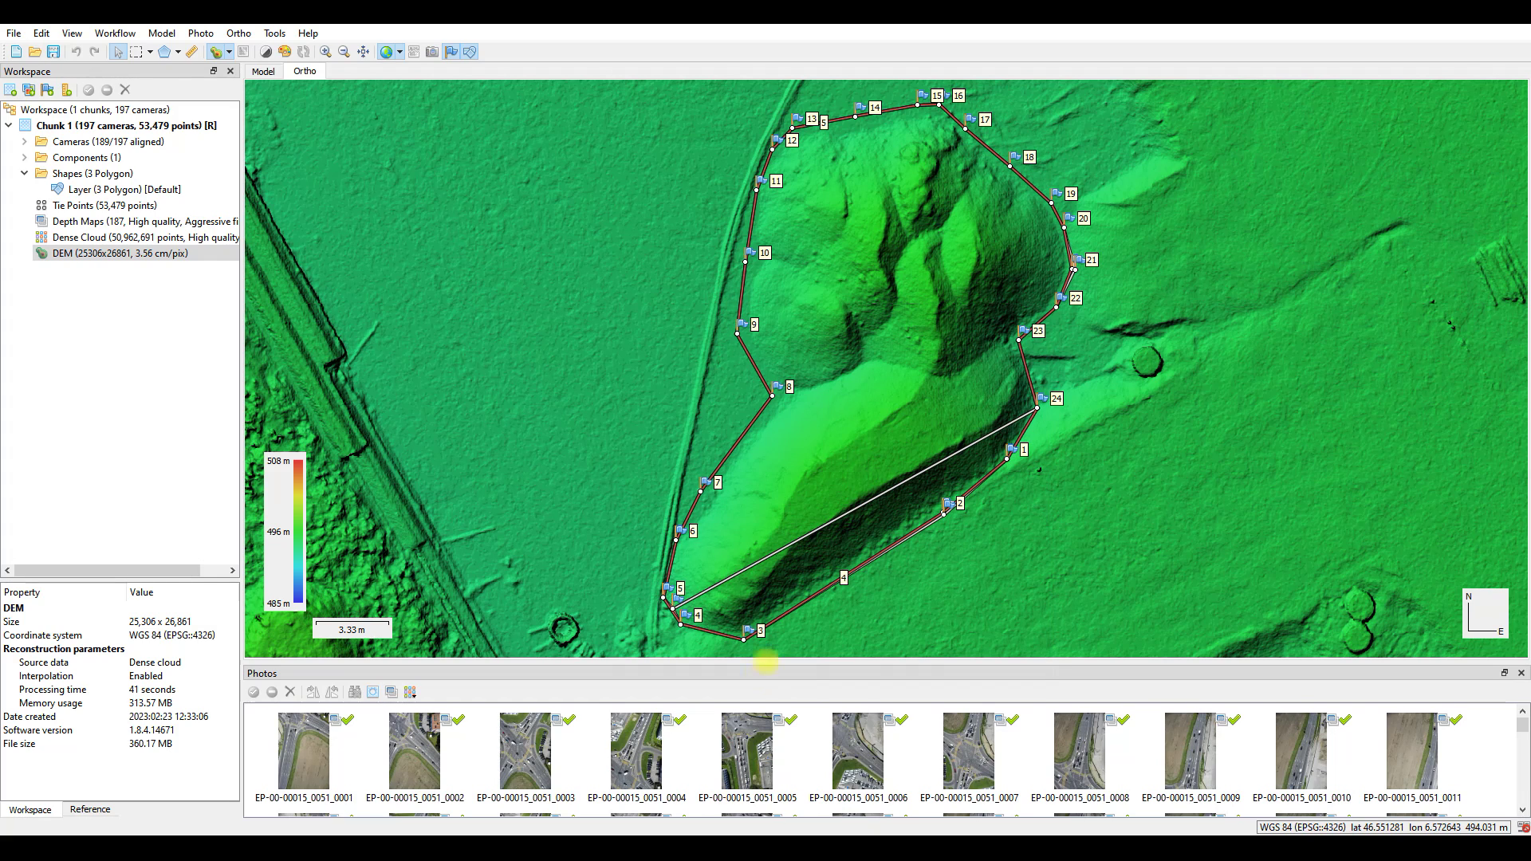
# Measure the volume of the narrow 6-vertex polygon along the stockpile's southeast slope, using the best fit plane
pyautogui.click(1021, 415)
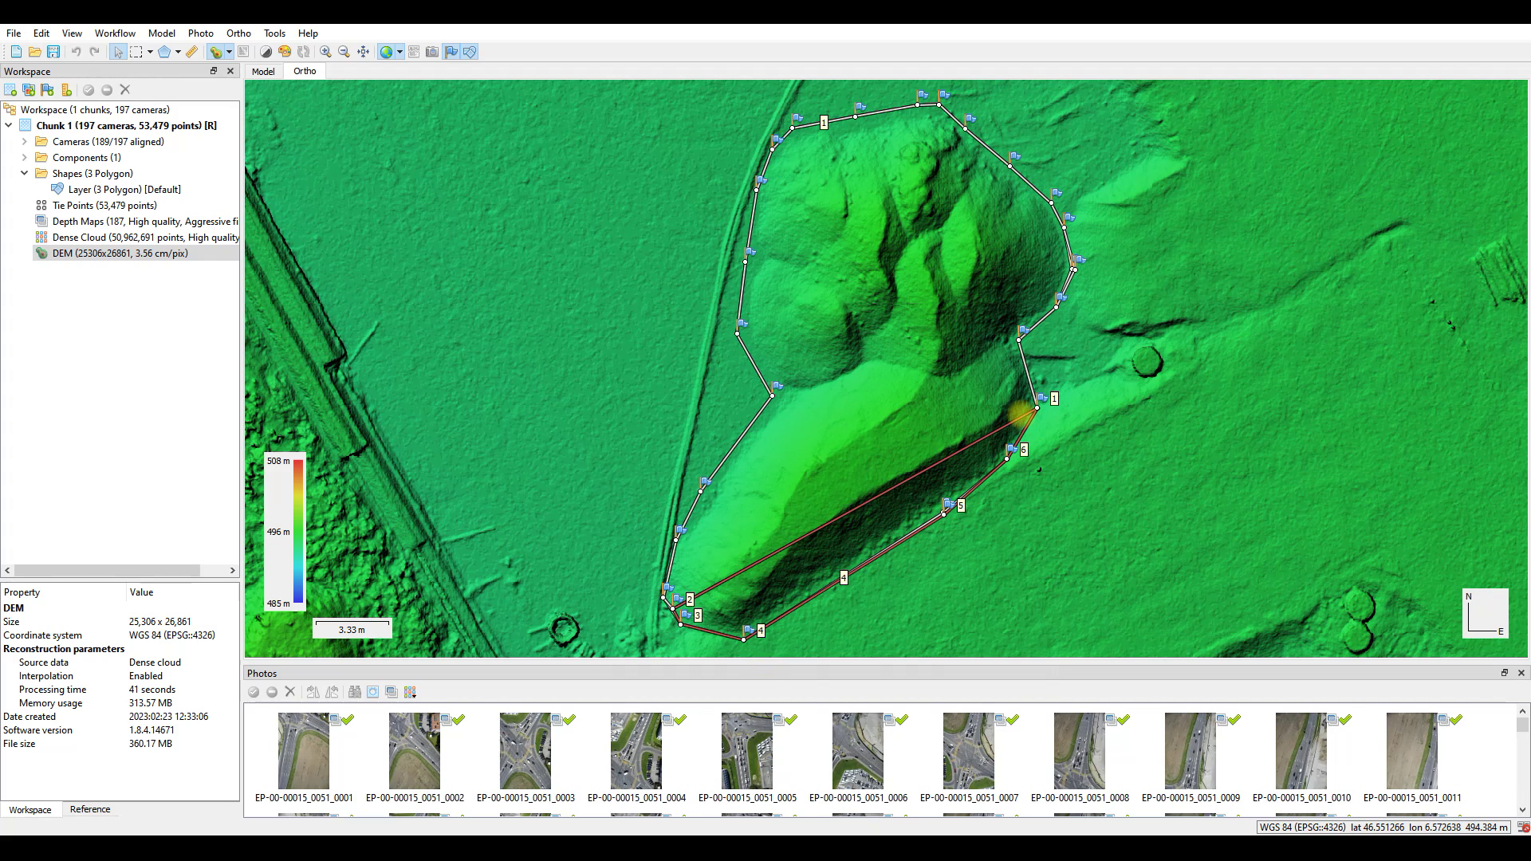
pyautogui.rightClick(1022, 414)
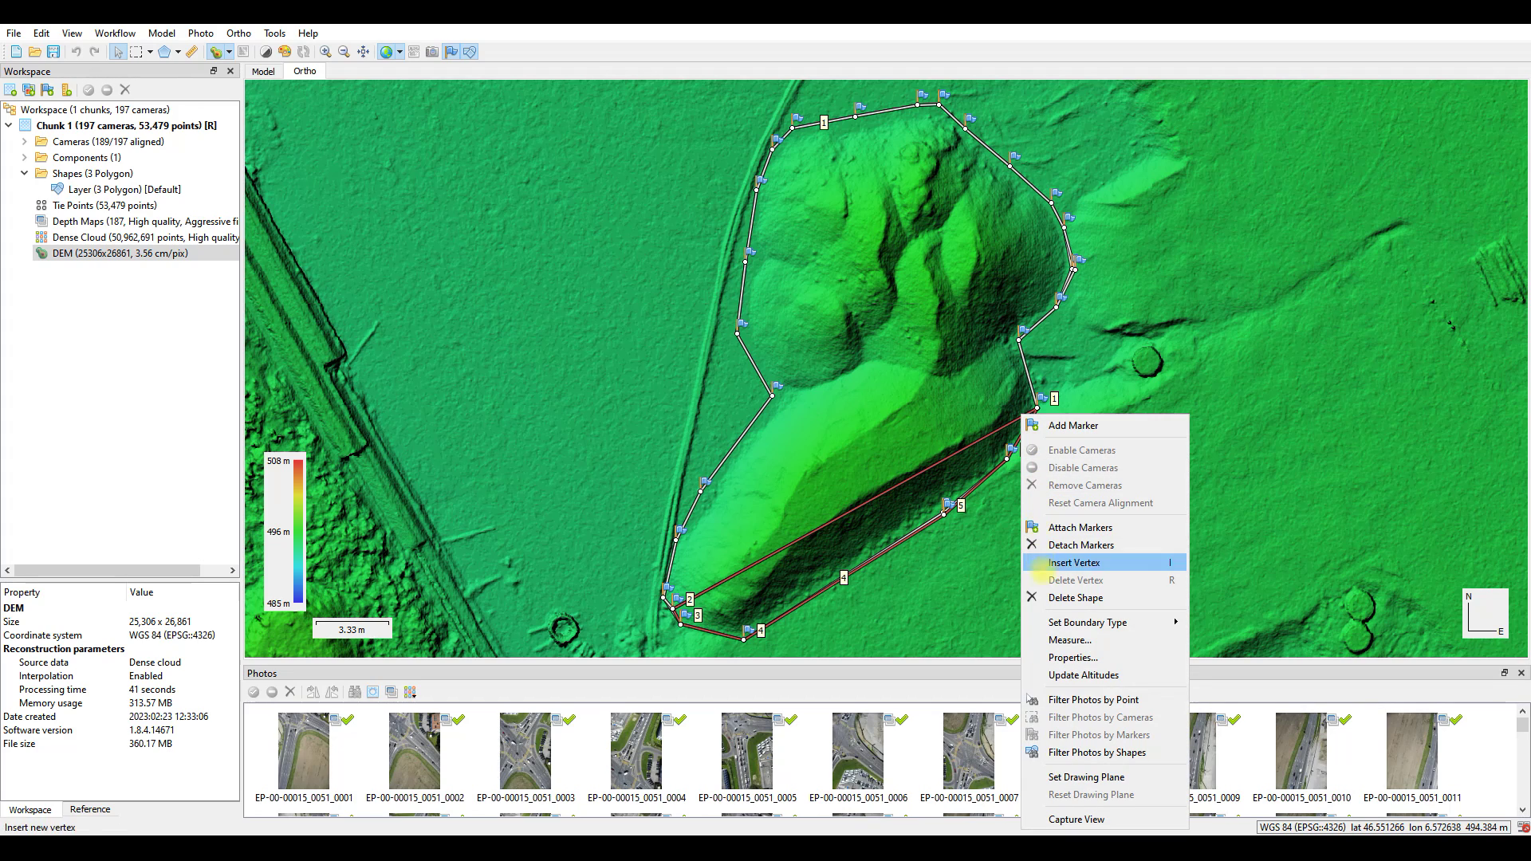
pyautogui.click(1059, 640)
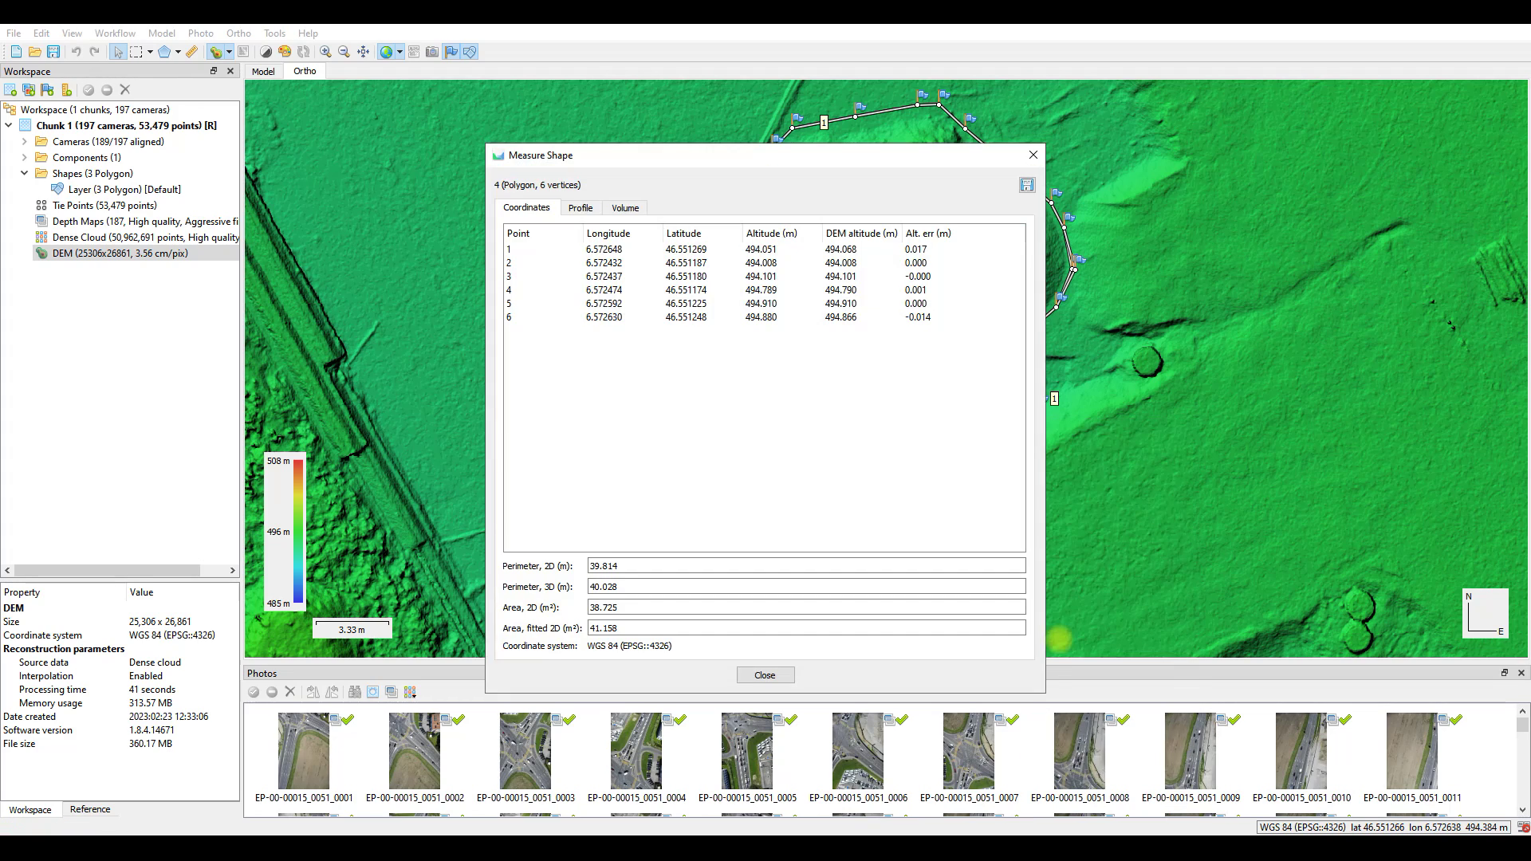
pyautogui.click(625, 207)
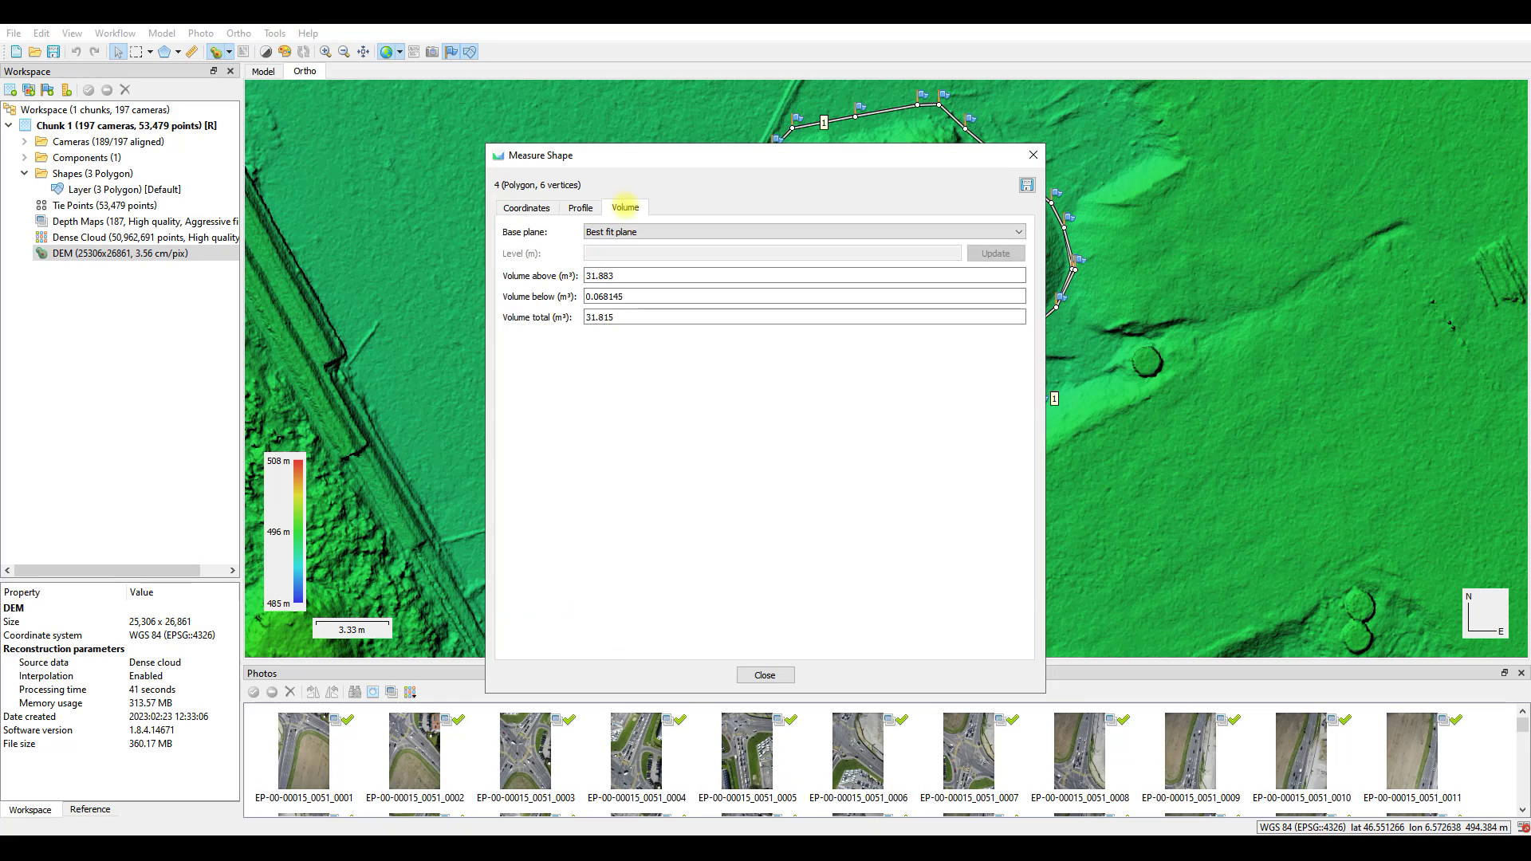
pyautogui.moveTo(625, 275); pyautogui.dragTo(576, 273)
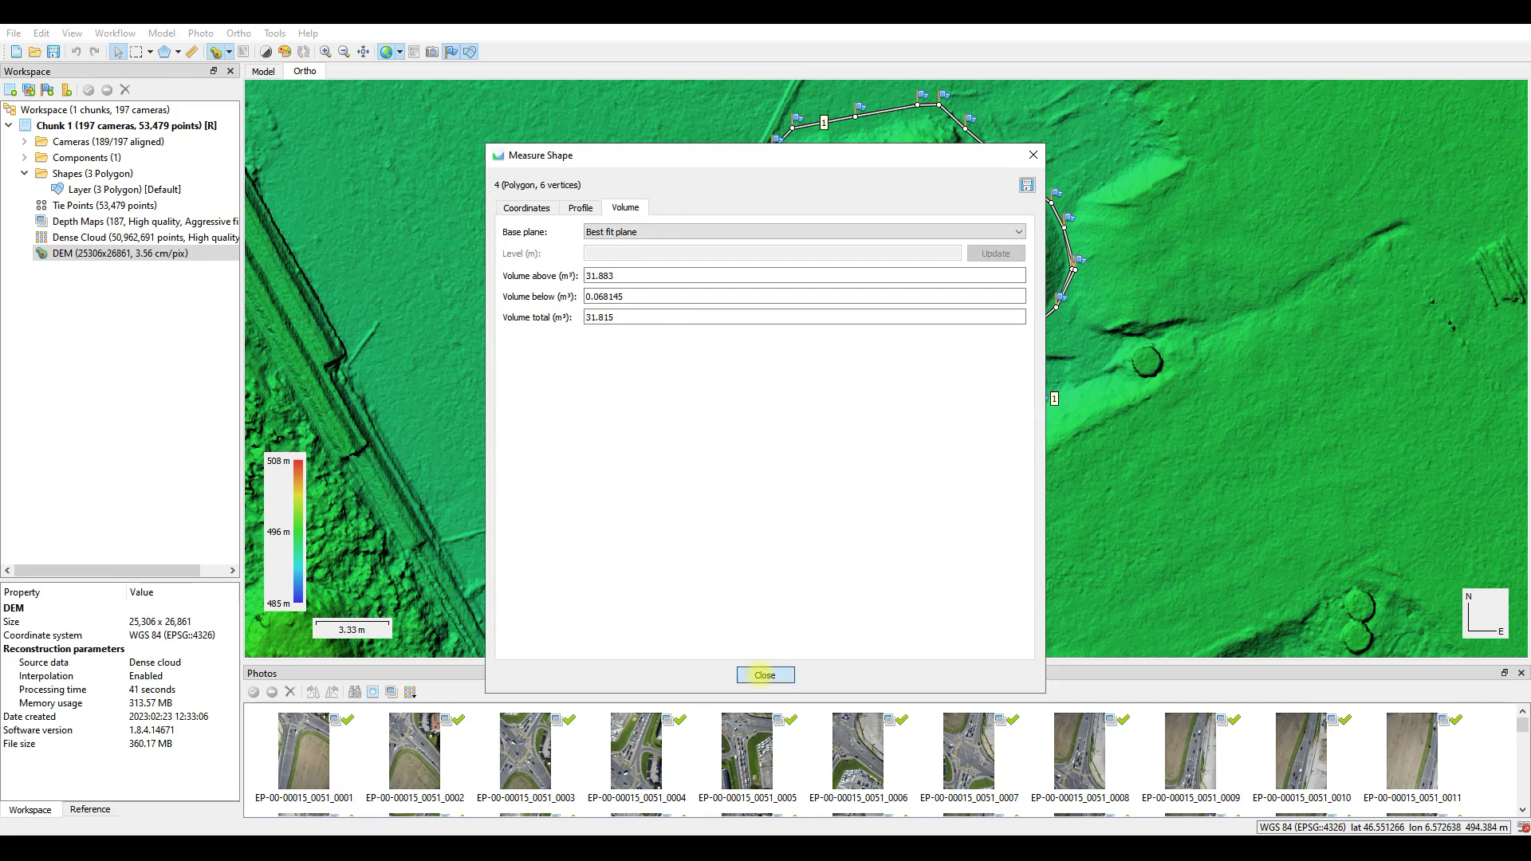
pyautogui.click(764, 675)
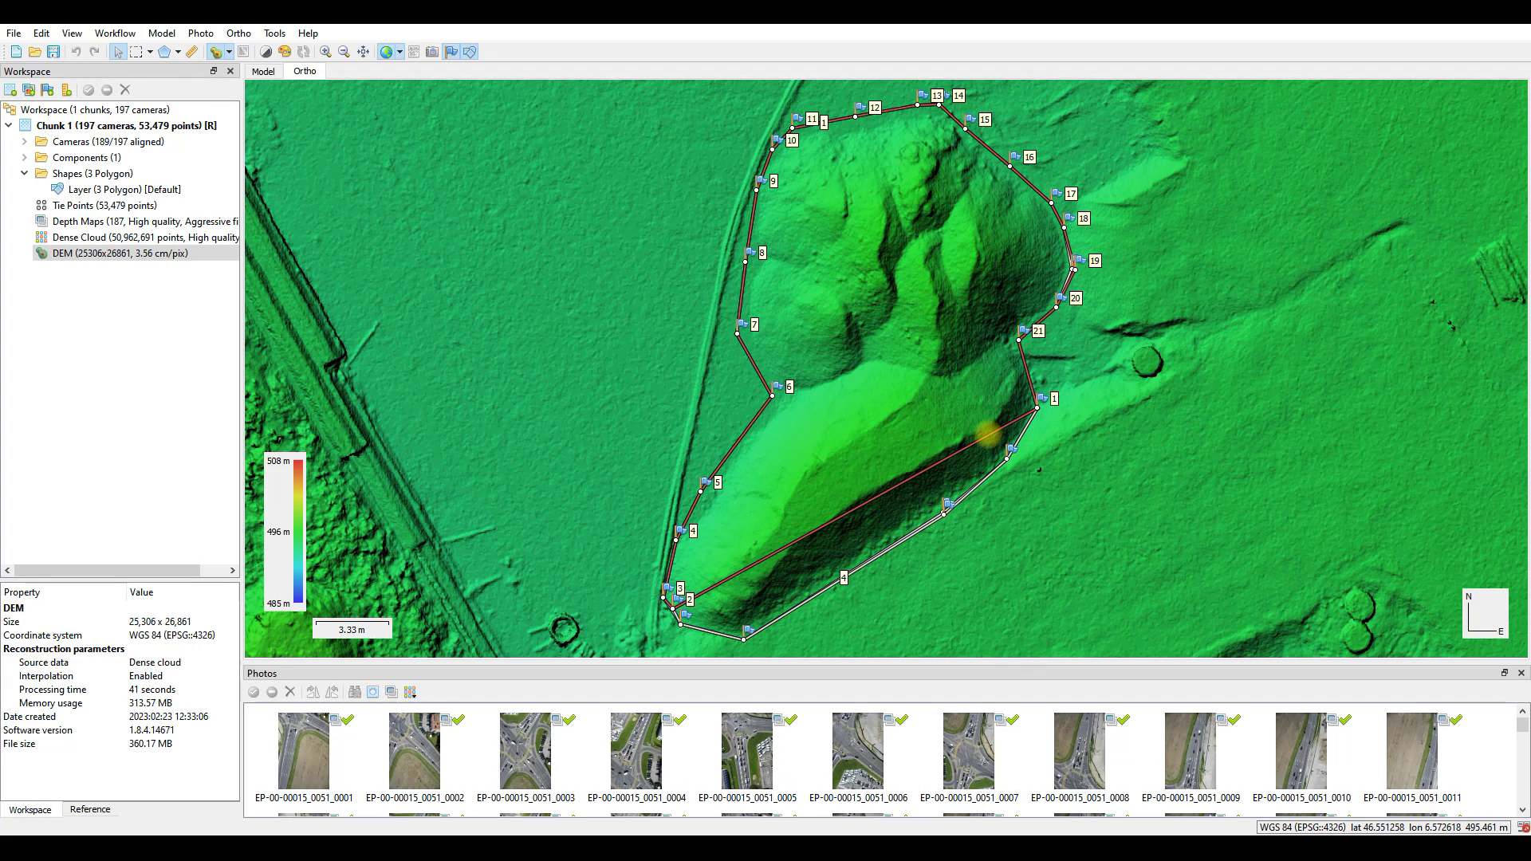
# Measure the volume of the 21-vertex polygon covering the main part of the stockpile, using the best fit plane
pyautogui.rightClick(987, 434)
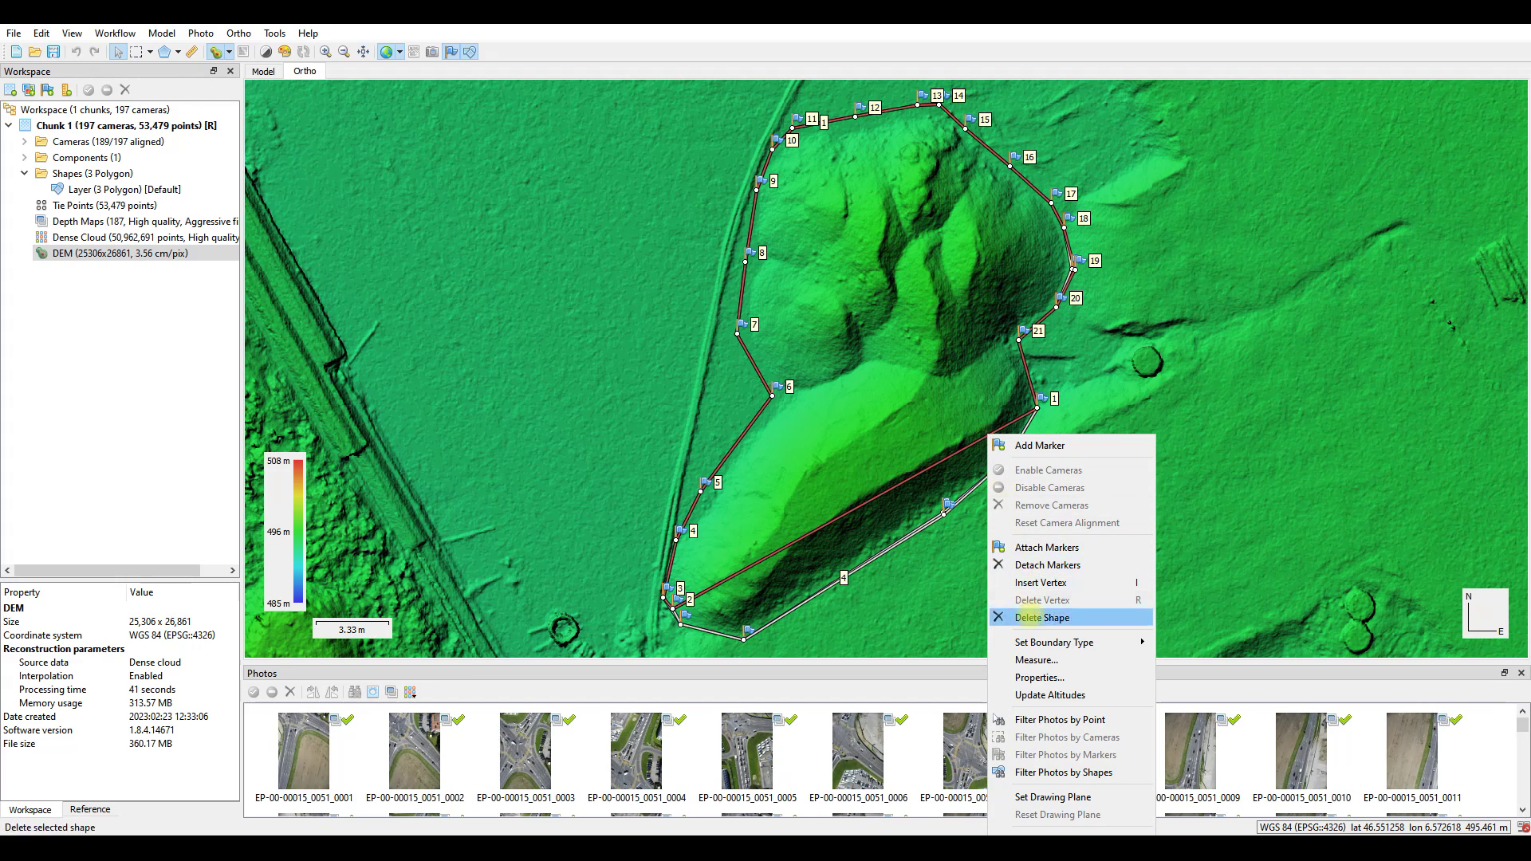
pyautogui.click(1028, 660)
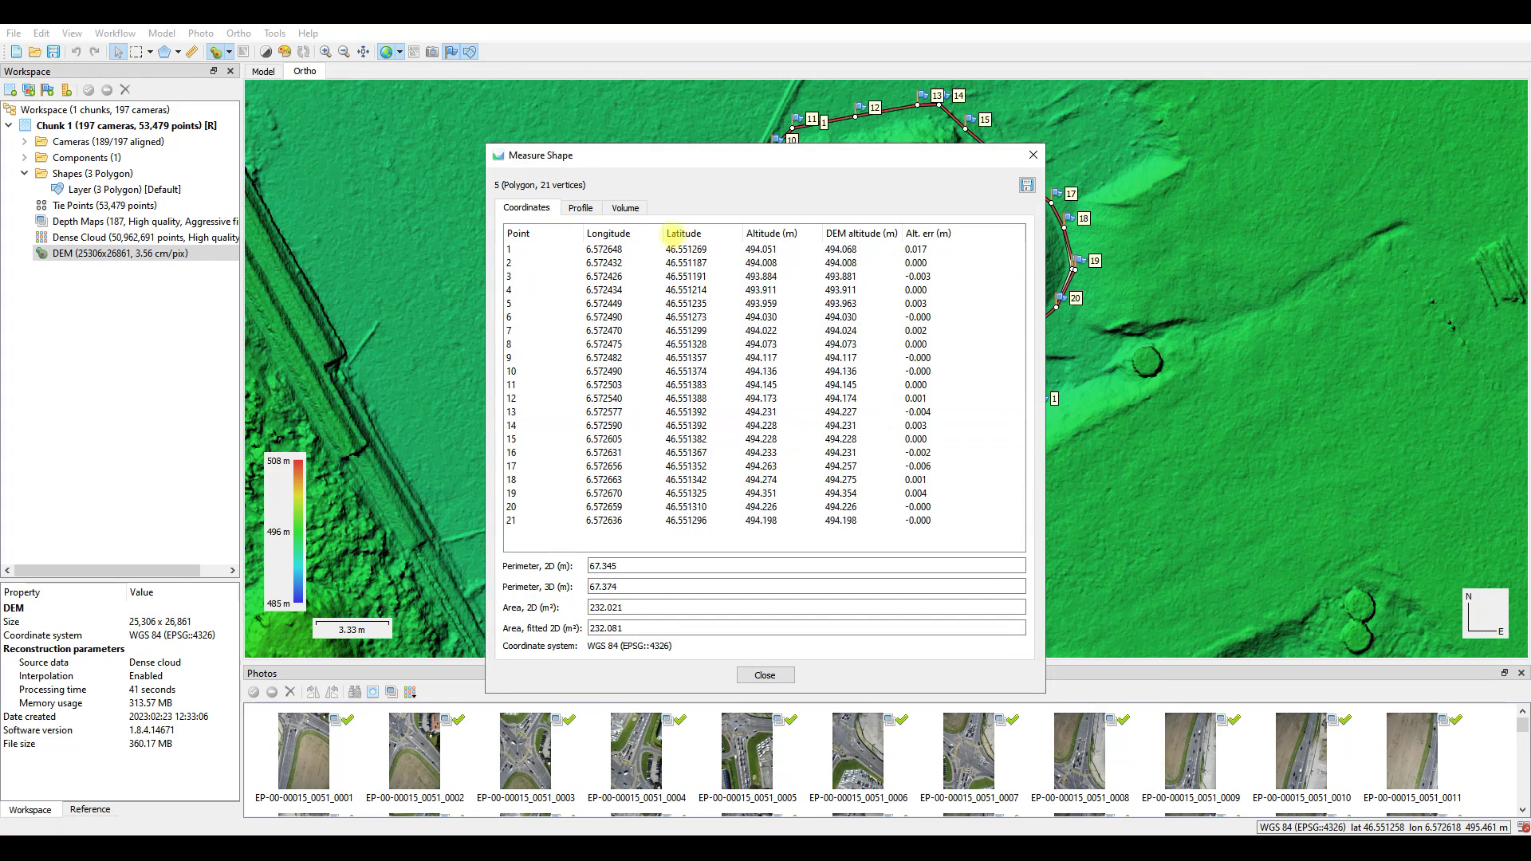
pyautogui.click(626, 207)
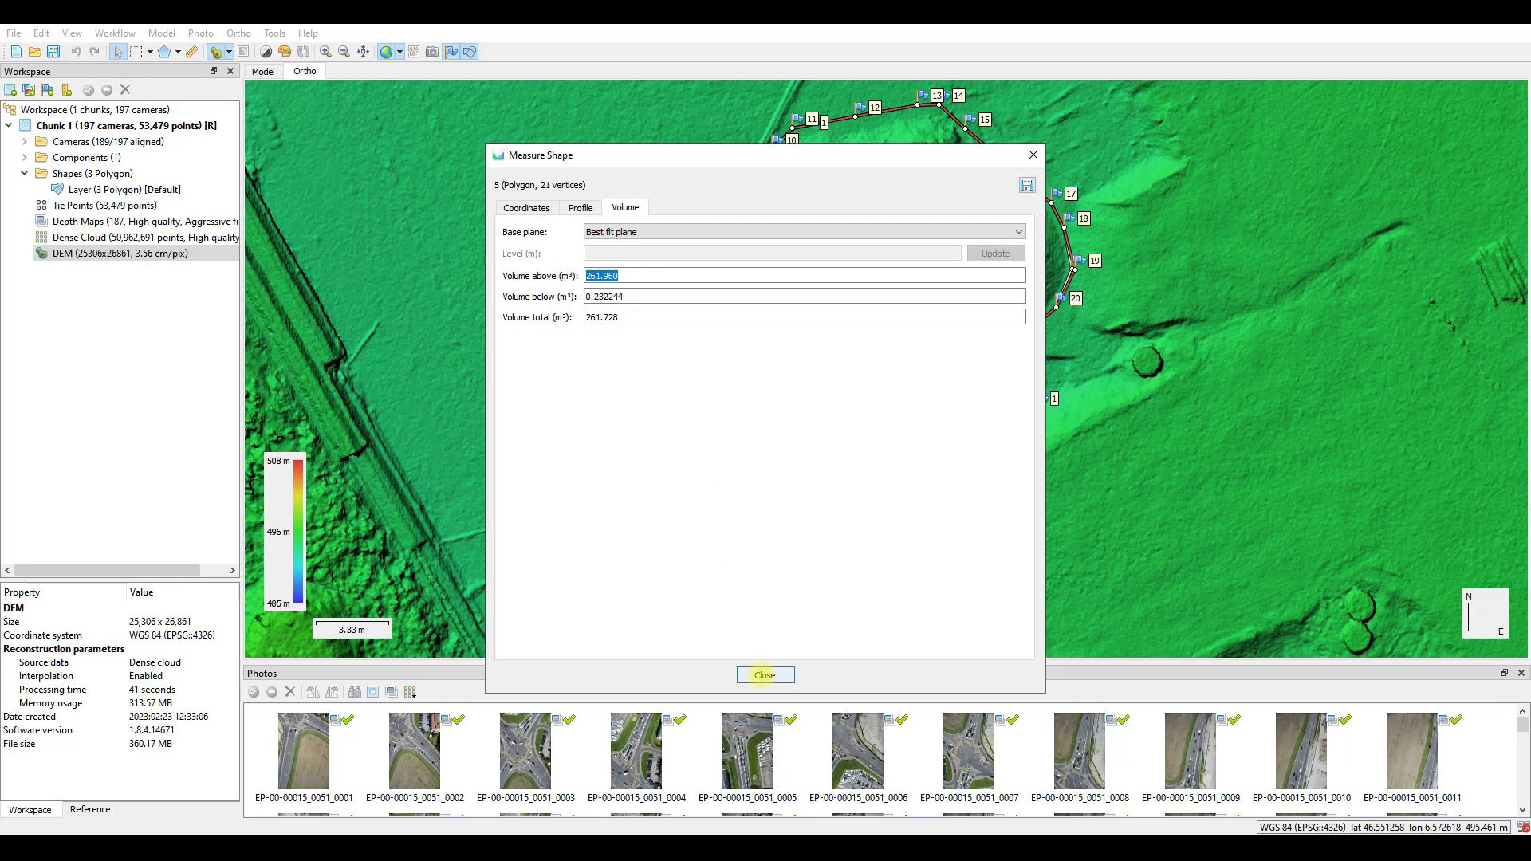
pyautogui.click(765, 675)
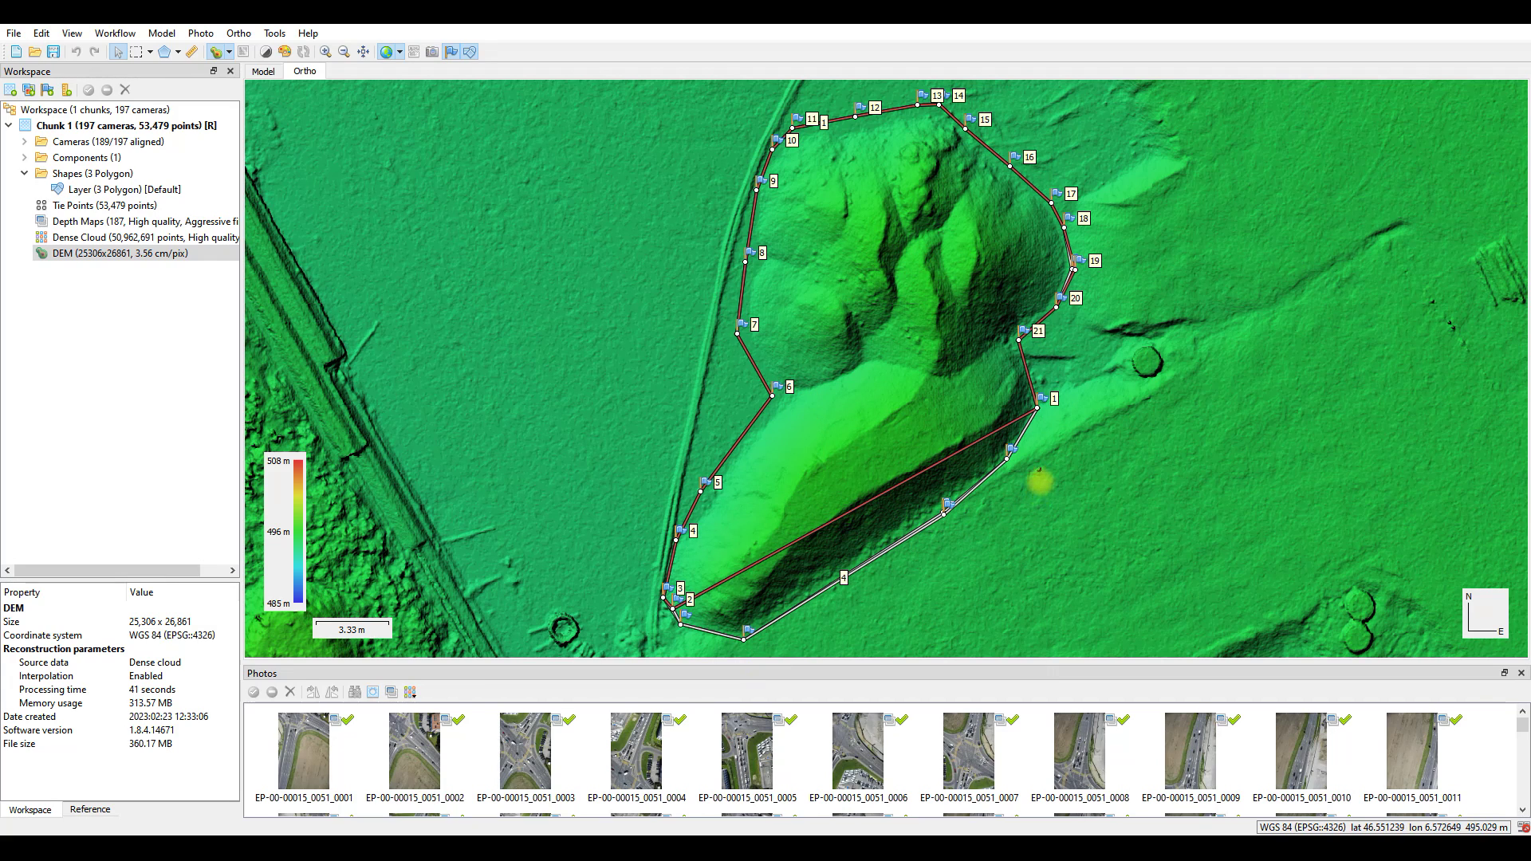
pyautogui.click(1040, 480)
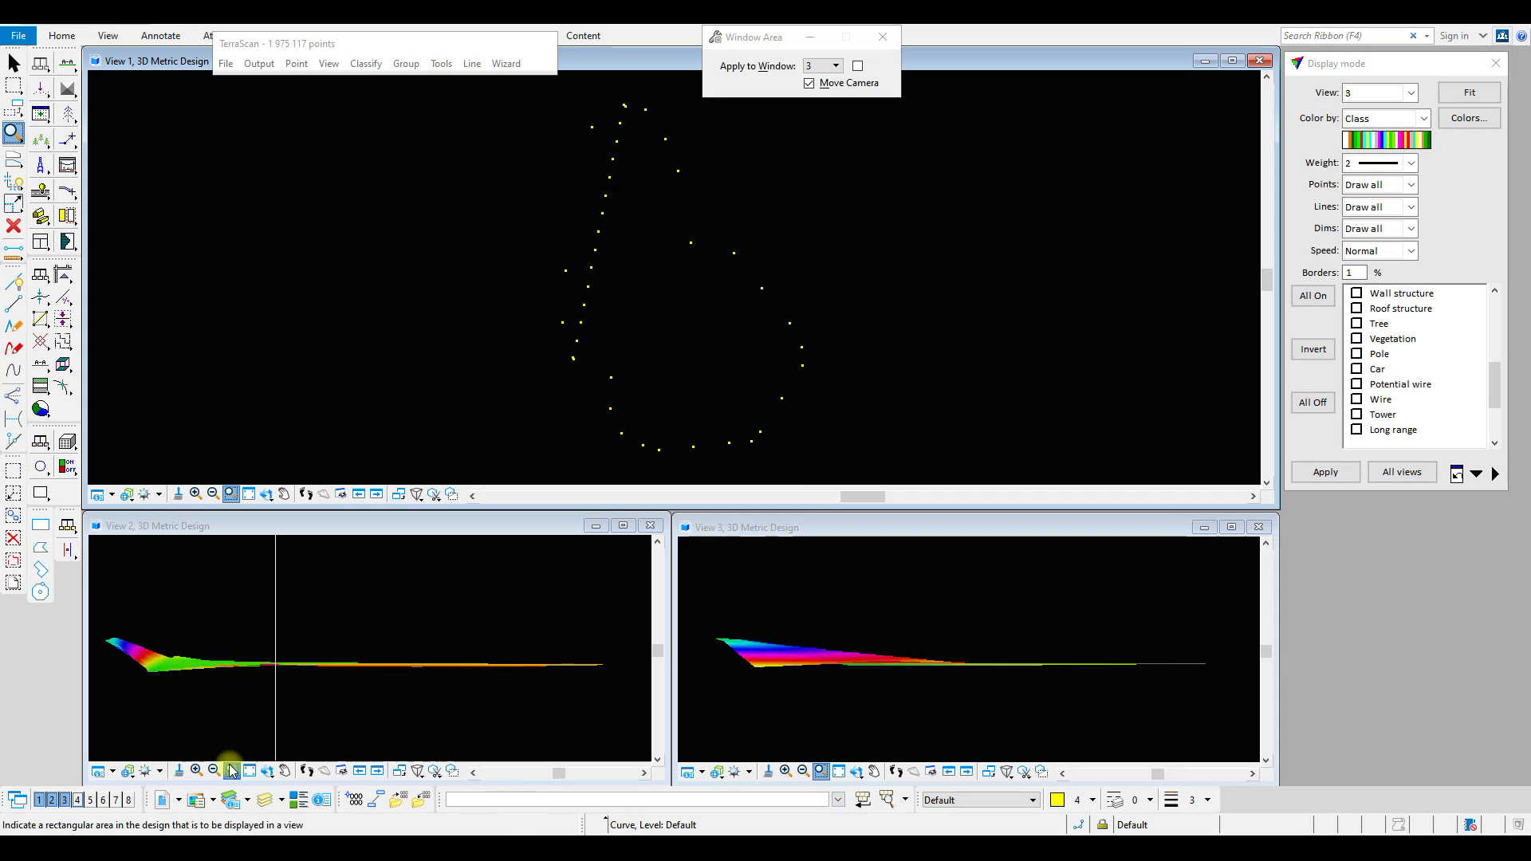
# Switch to the TerraScan design, show View 4 and rotate it dynamically until the red and green shapes appear nearly edge-on
pyautogui.click(78, 800)
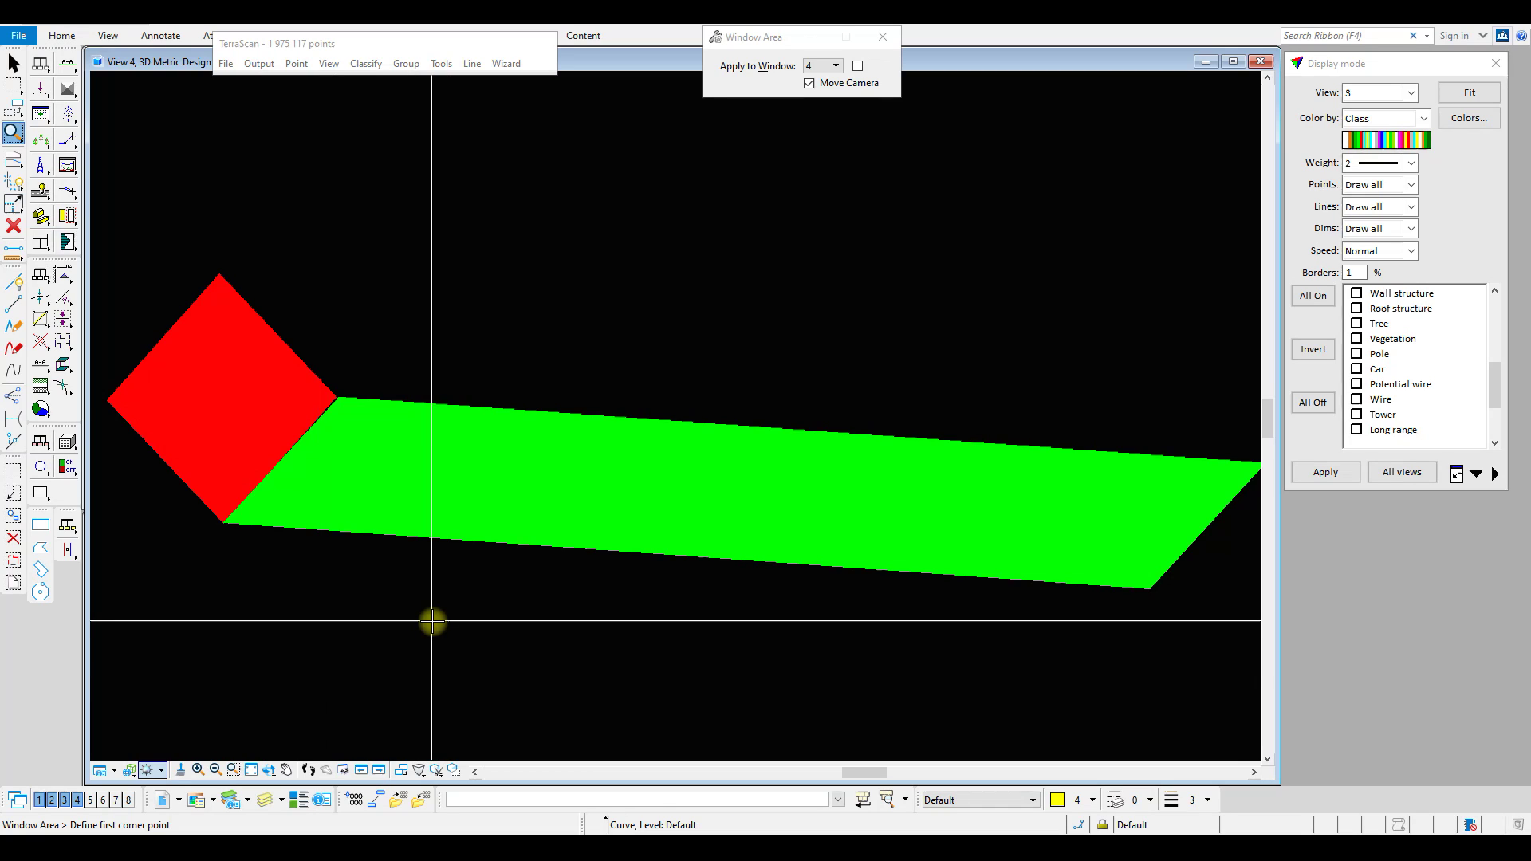
pyautogui.click(269, 771)
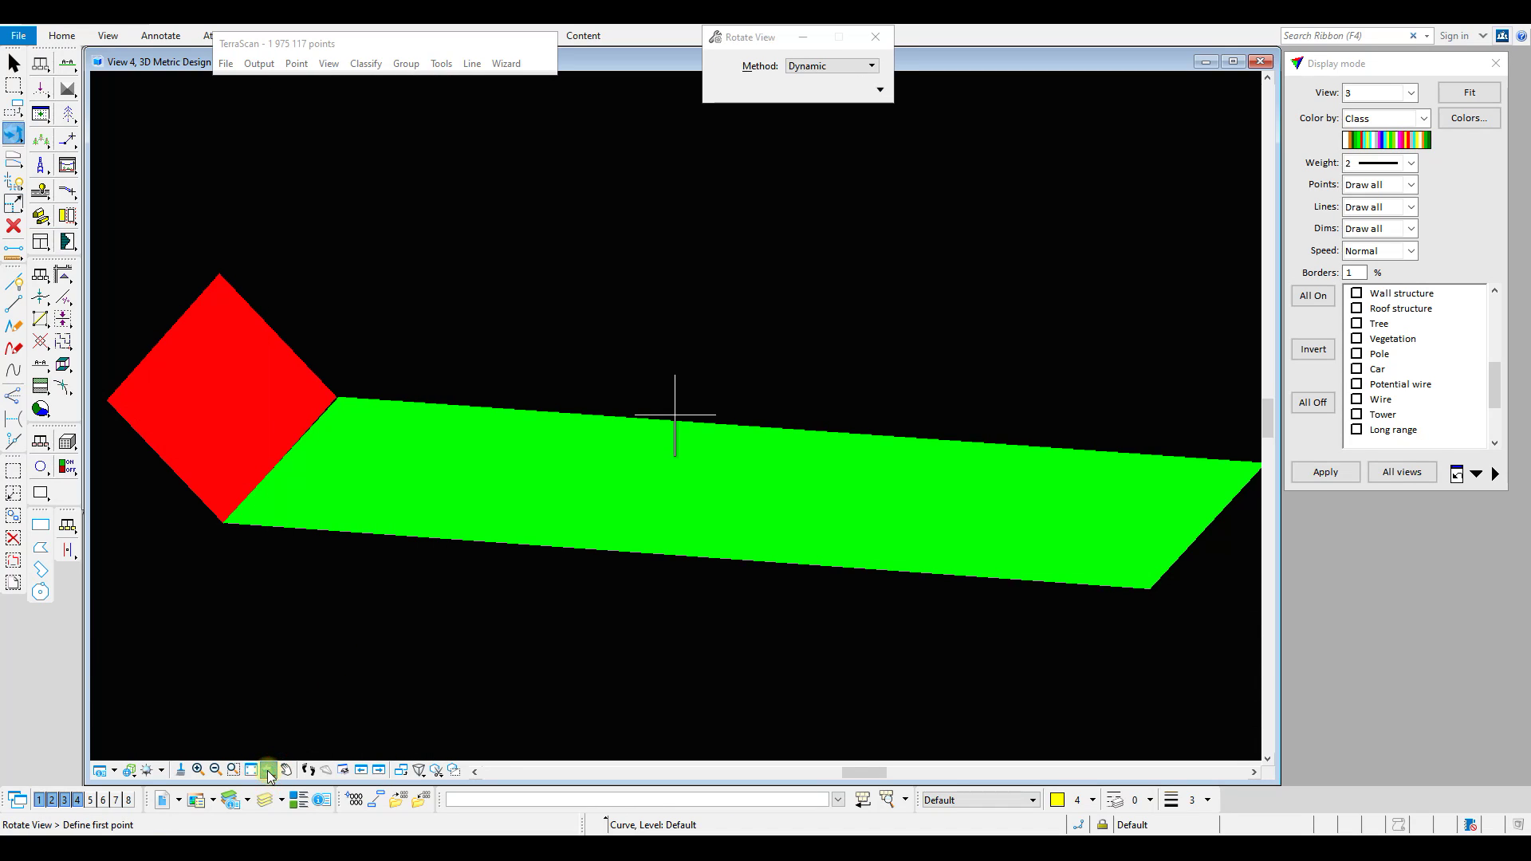
pyautogui.click(540, 638)
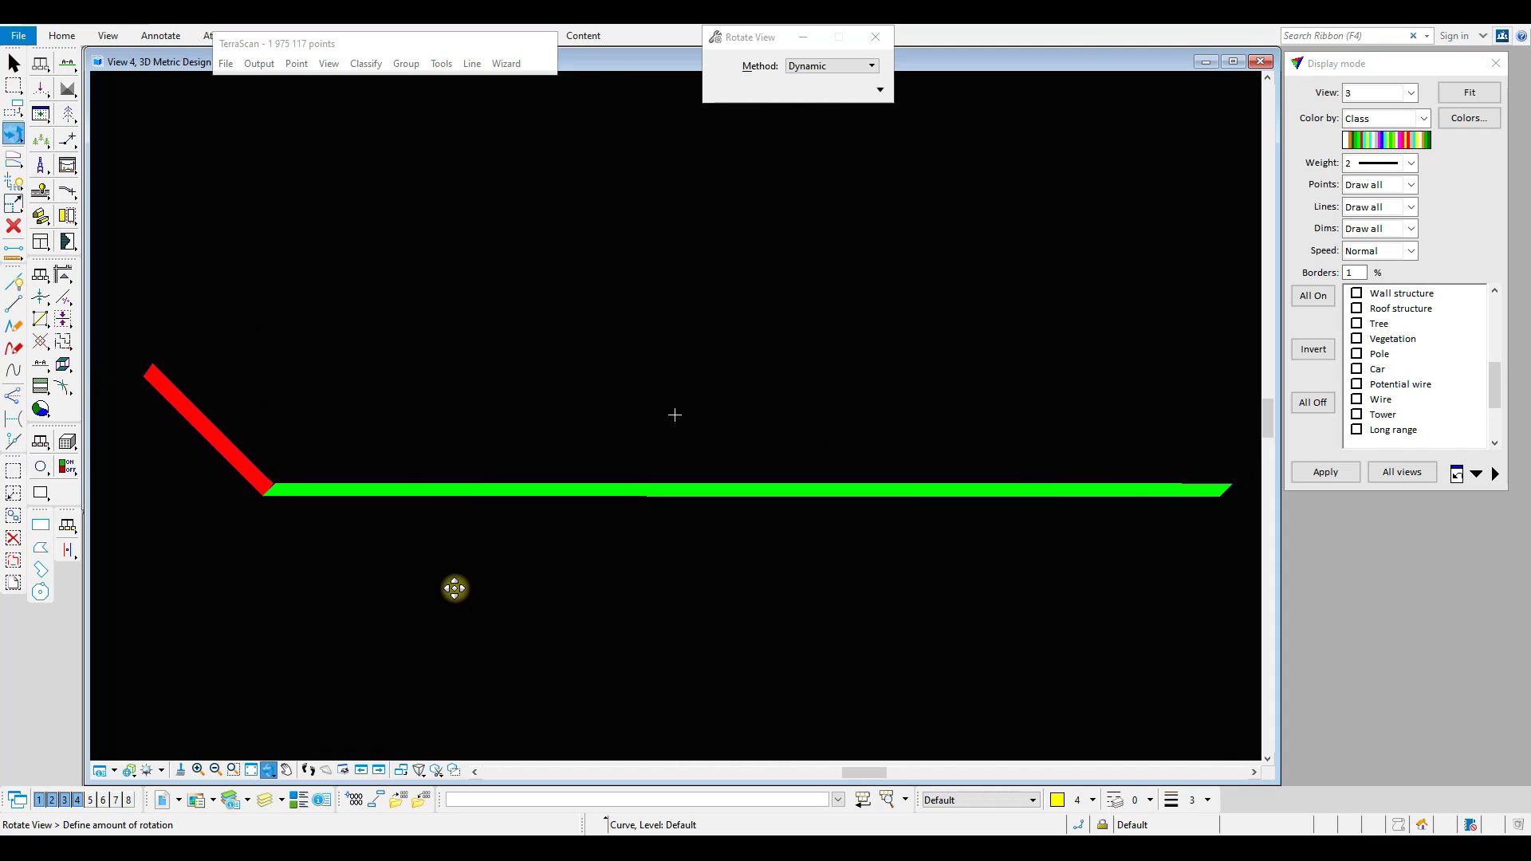
pyautogui.click(451, 588)
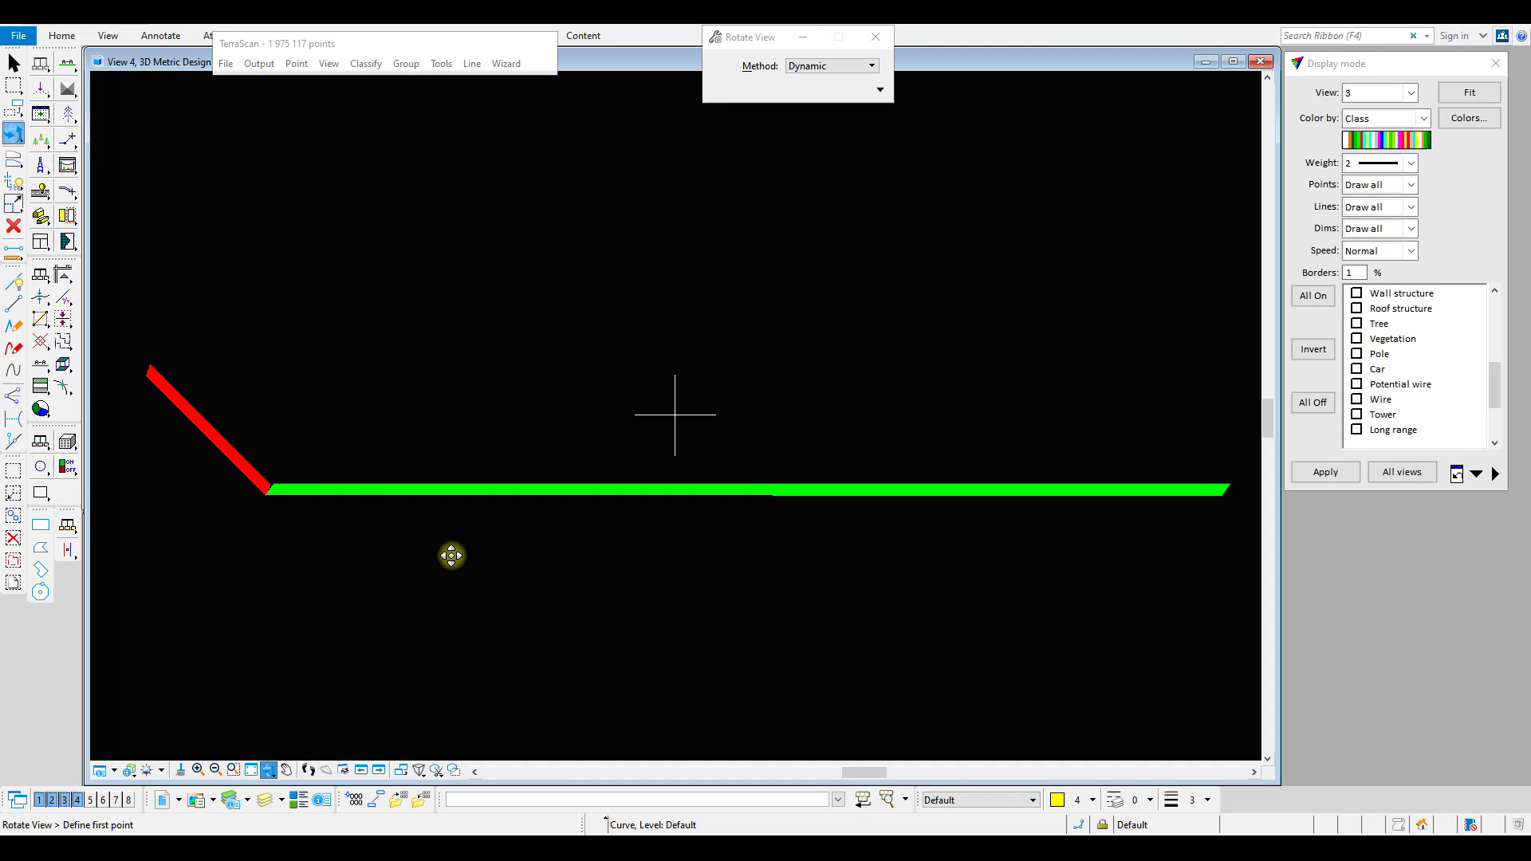
pyautogui.click(745, 407)
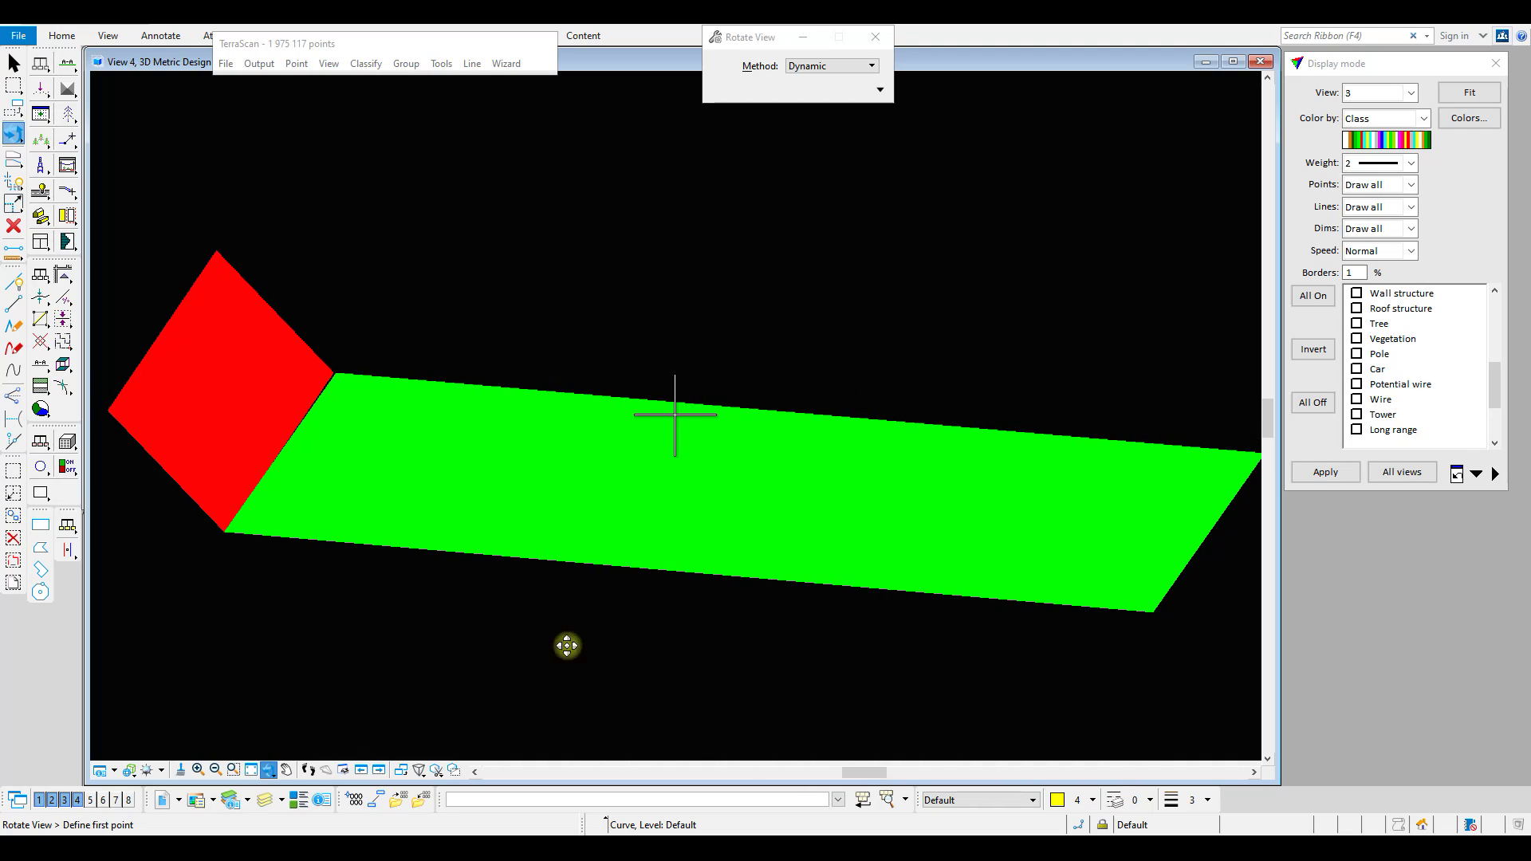
pyautogui.click(531, 678)
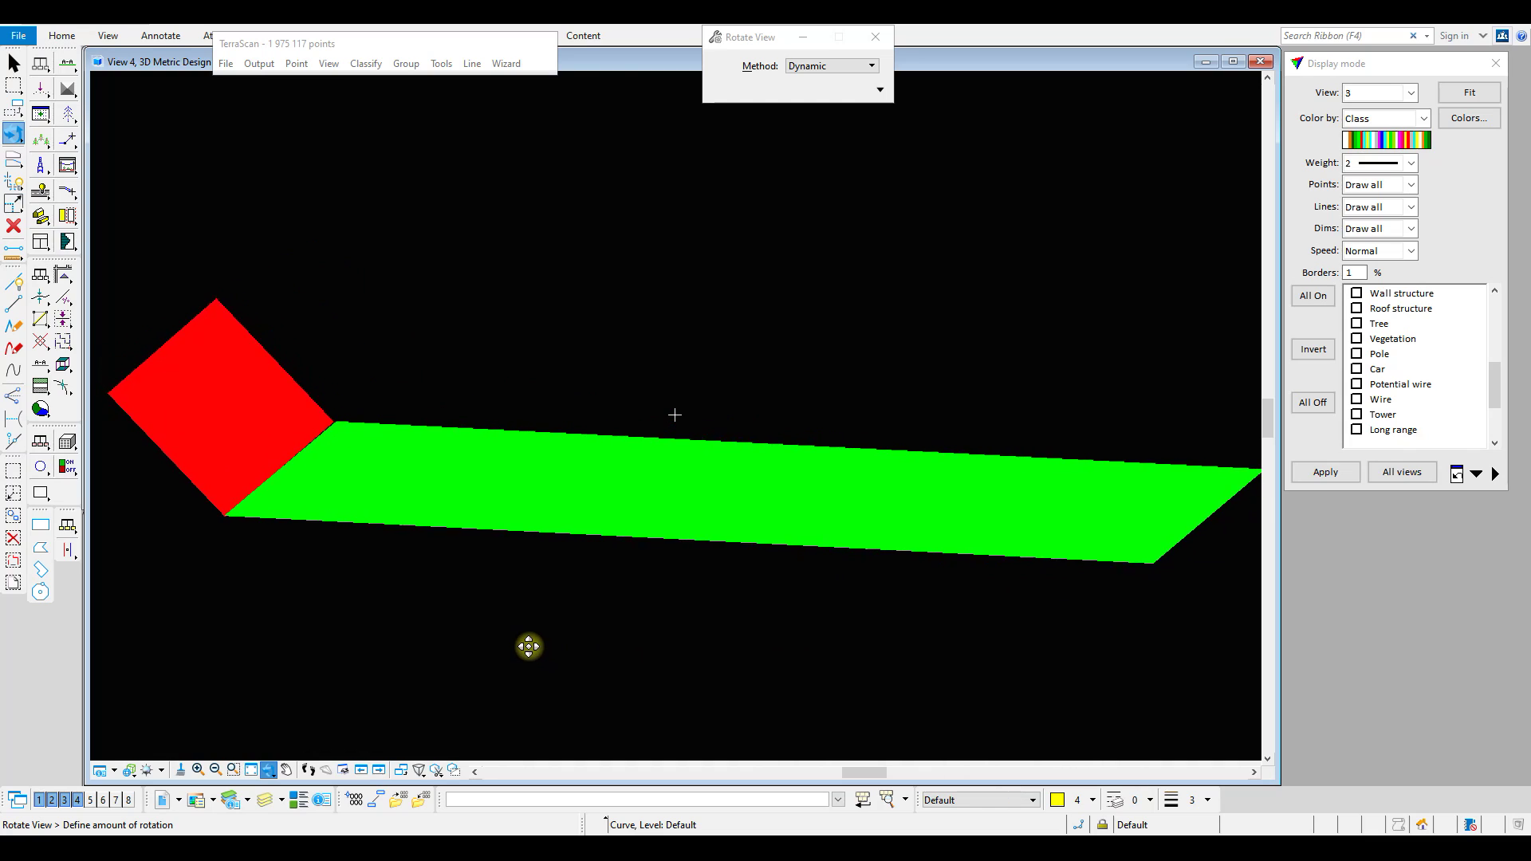
pyautogui.click(451, 602)
# Set the active colour to cyan 7 and draw an undulating point curve from the red shape's middle to the green shape's far end
pyautogui.click(1081, 799)
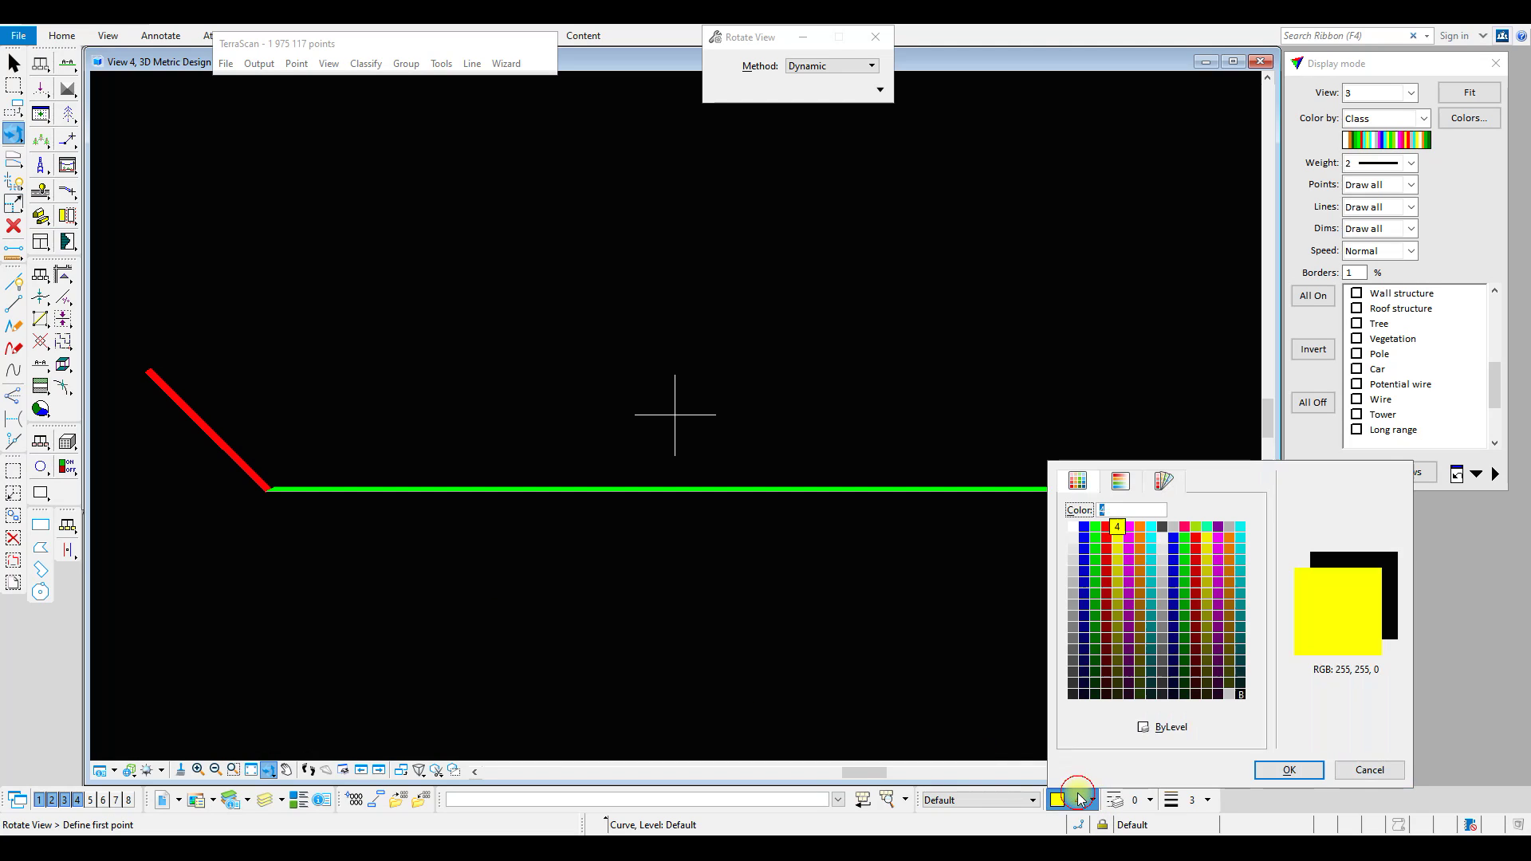
pyautogui.click(1151, 527)
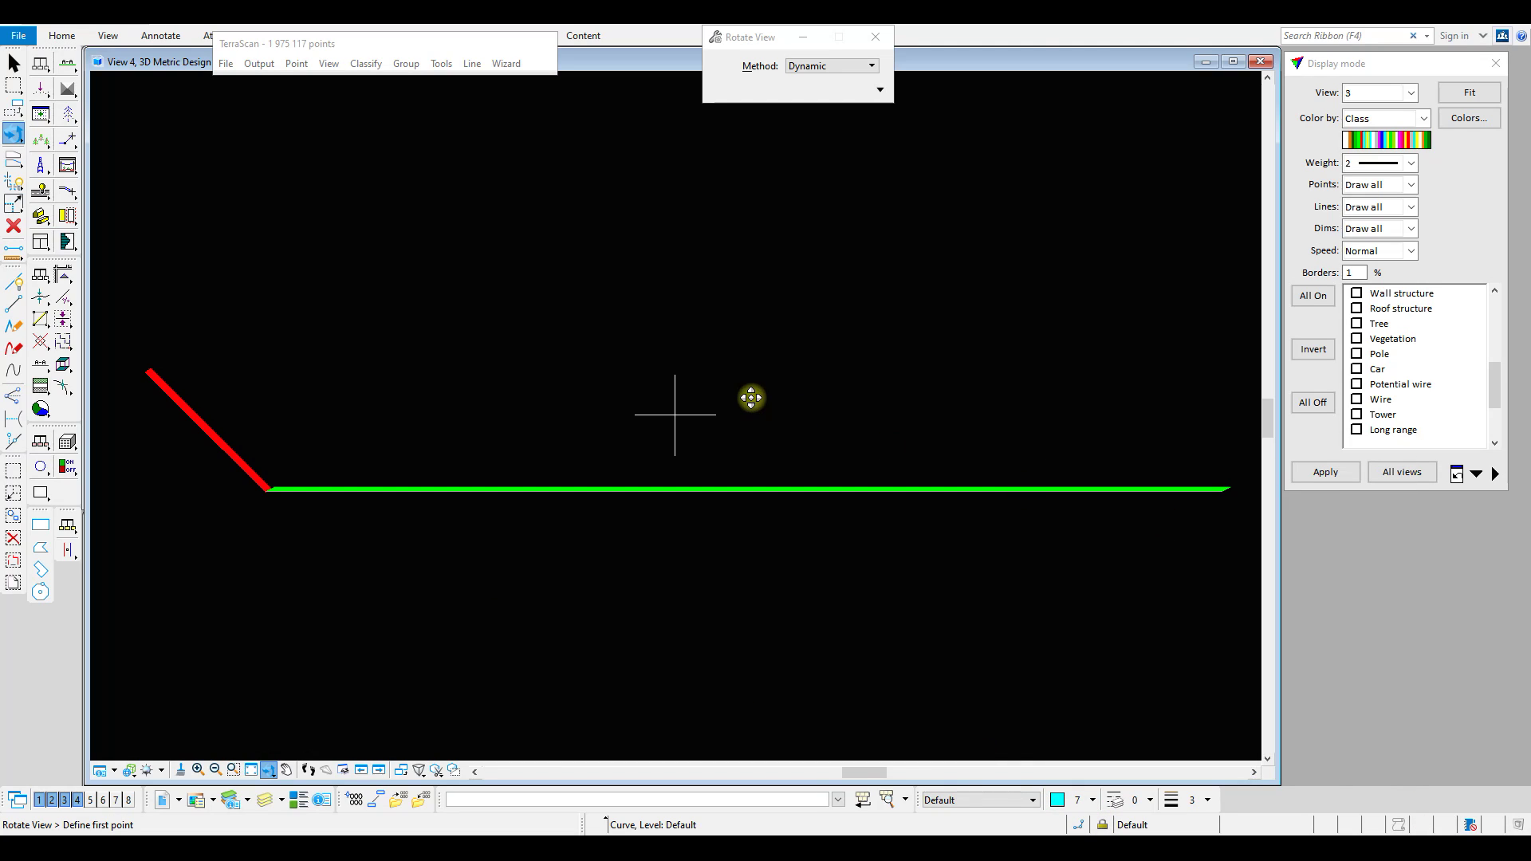
pyautogui.click(13, 369)
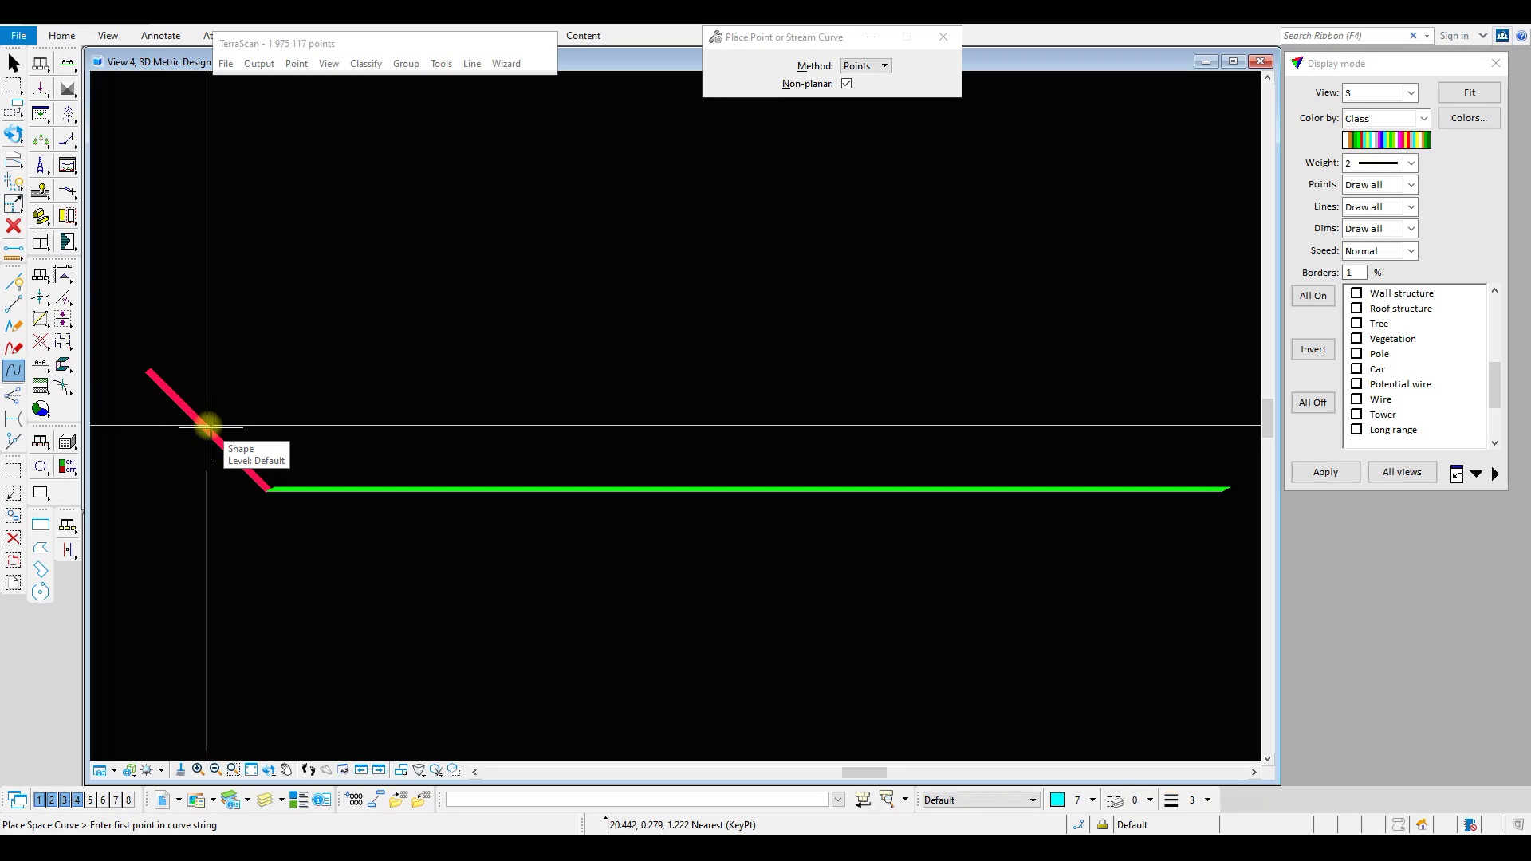
pyautogui.click(209, 427)
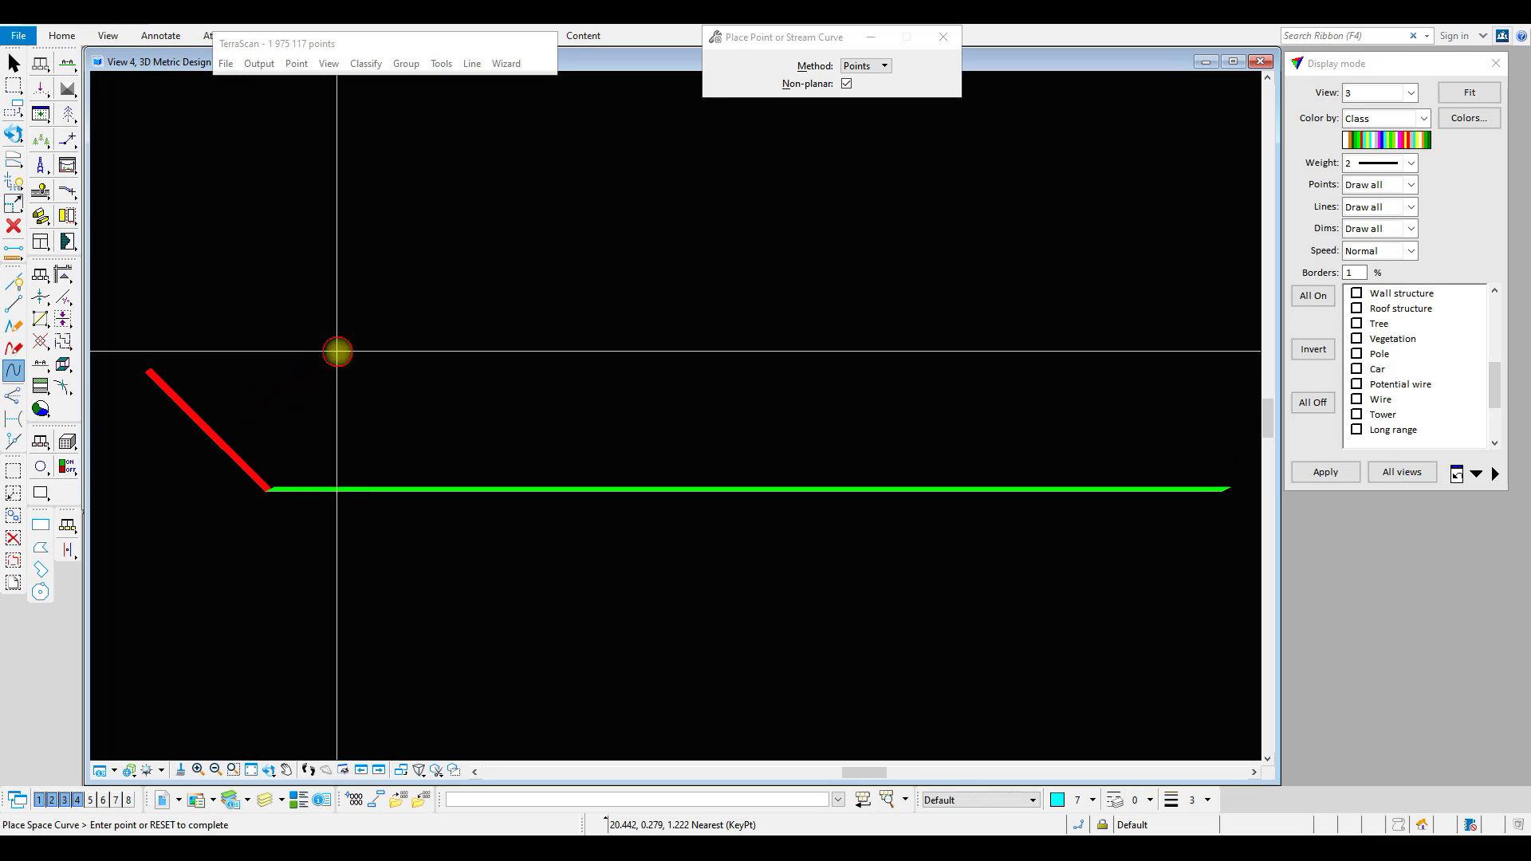
pyautogui.click(410, 377)
pyautogui.click(512, 322)
pyautogui.click(608, 383)
pyautogui.click(885, 277)
pyautogui.click(961, 351)
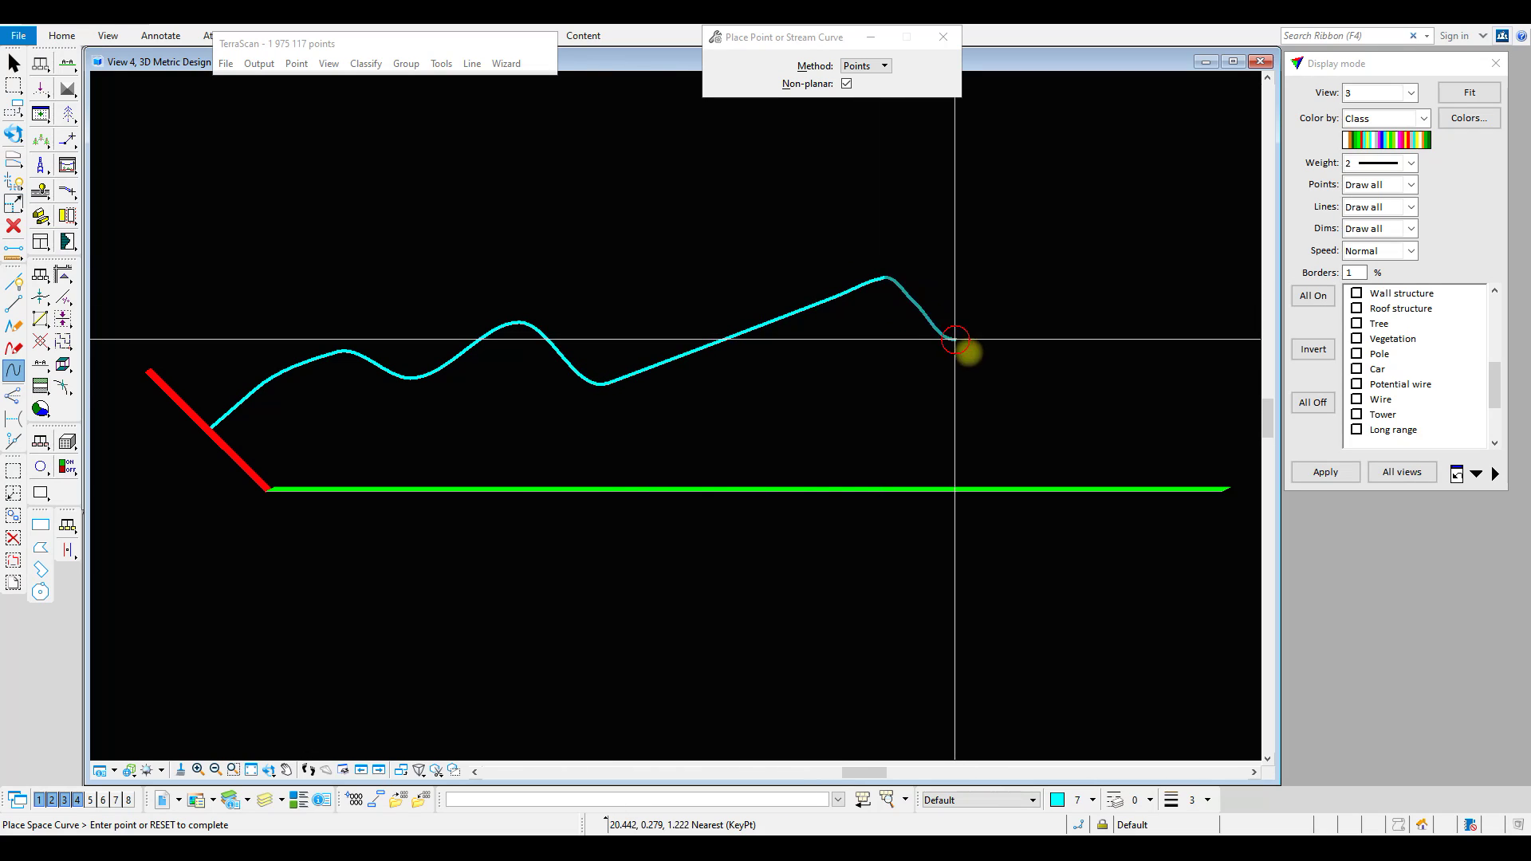
pyautogui.click(1074, 376)
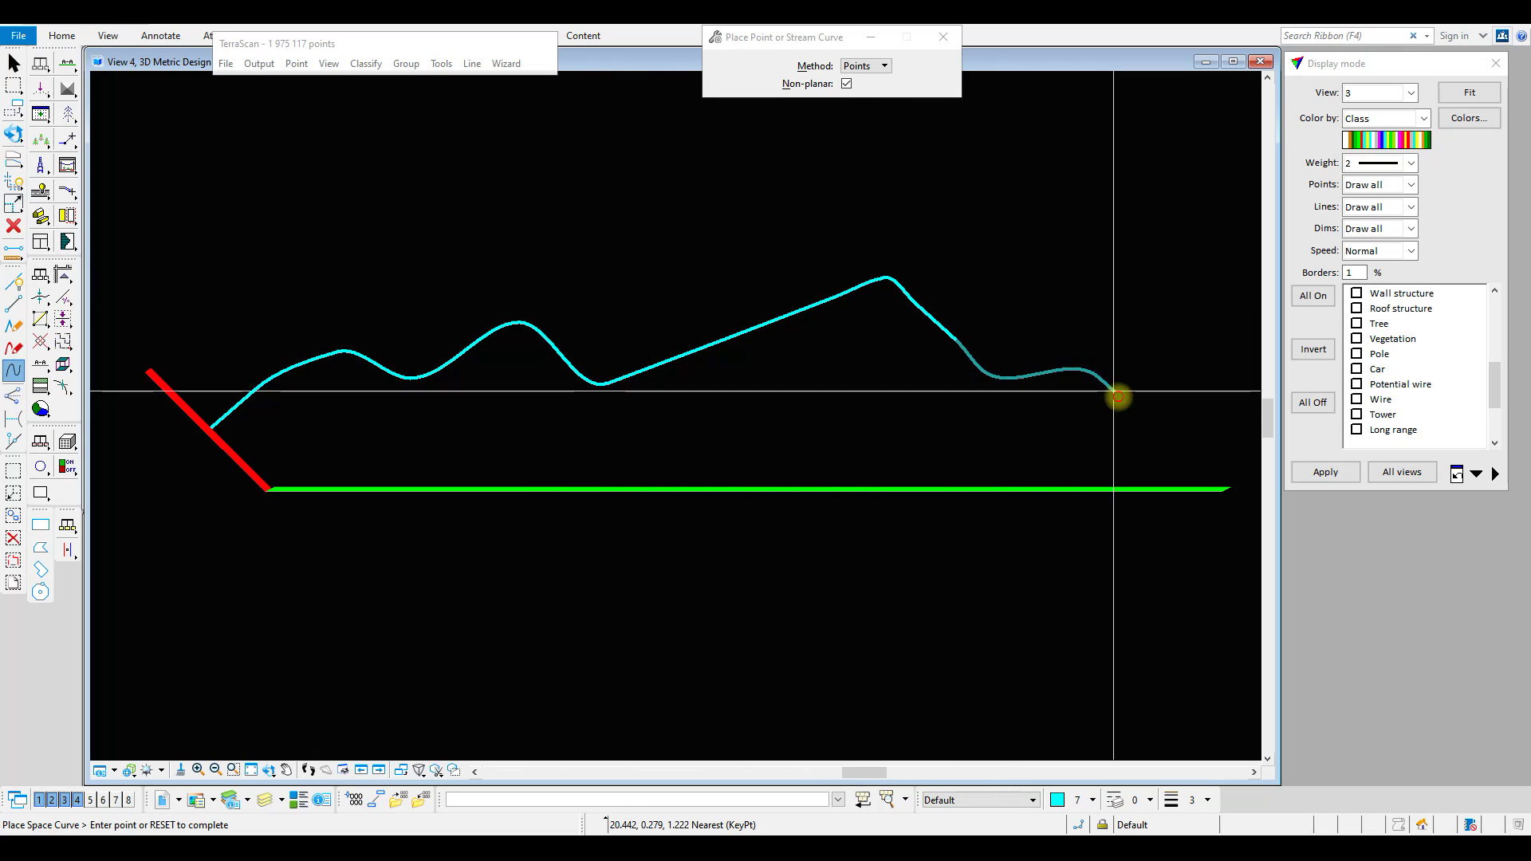
pyautogui.click(1225, 488)
pyautogui.rightClick(1225, 488)
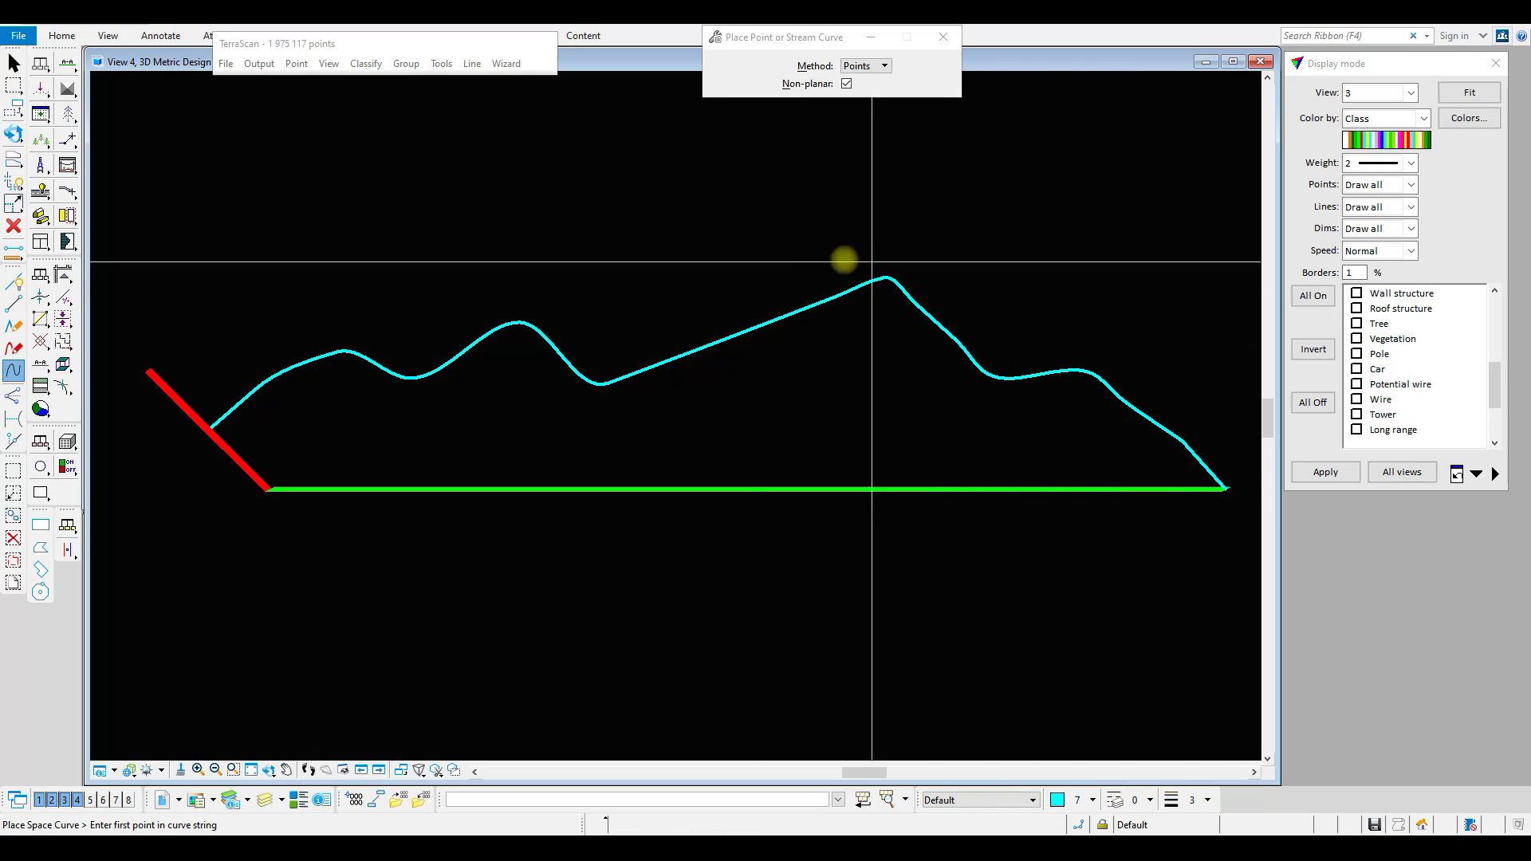
# Set the active colour to yellow 4 and draw a slightly sloping SmartLine from the red shape across to the curve's far end
pyautogui.click(1092, 800)
pyautogui.click(1118, 528)
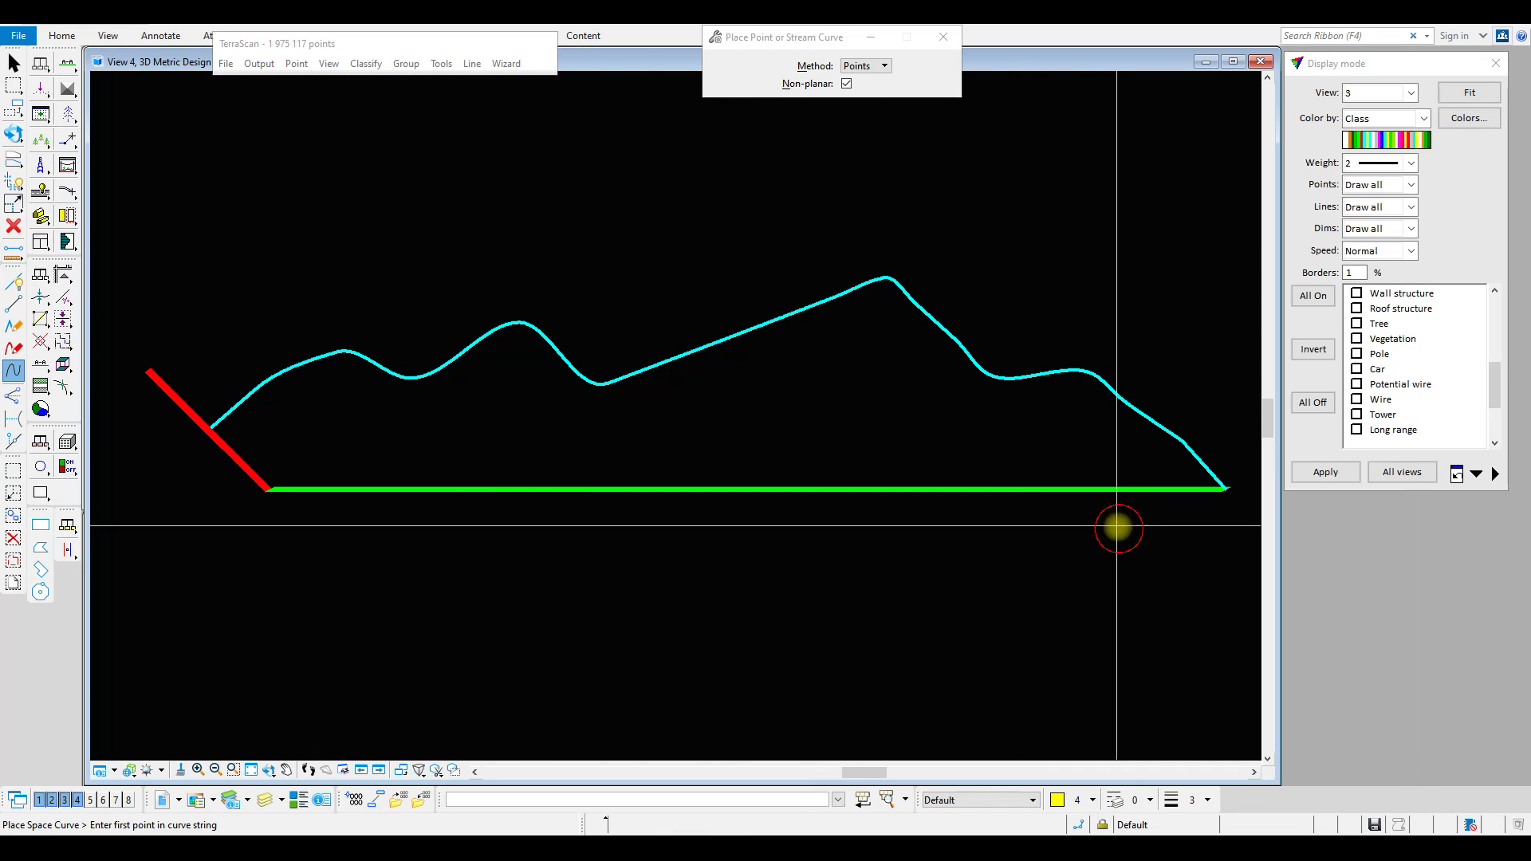
pyautogui.click(12, 283)
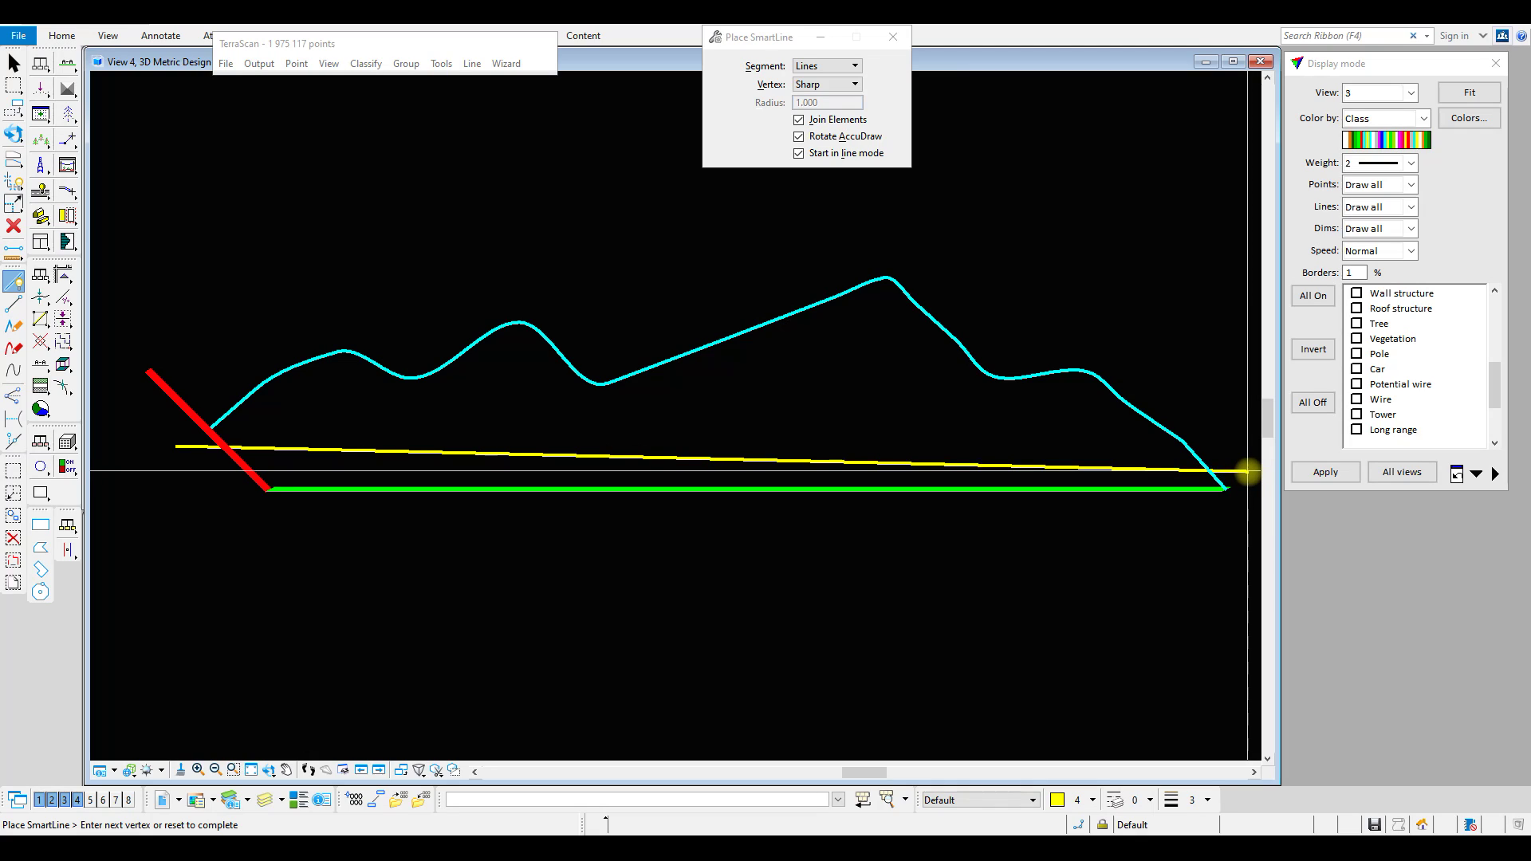
pyautogui.click(1248, 472)
pyautogui.rightClick(1248, 471)
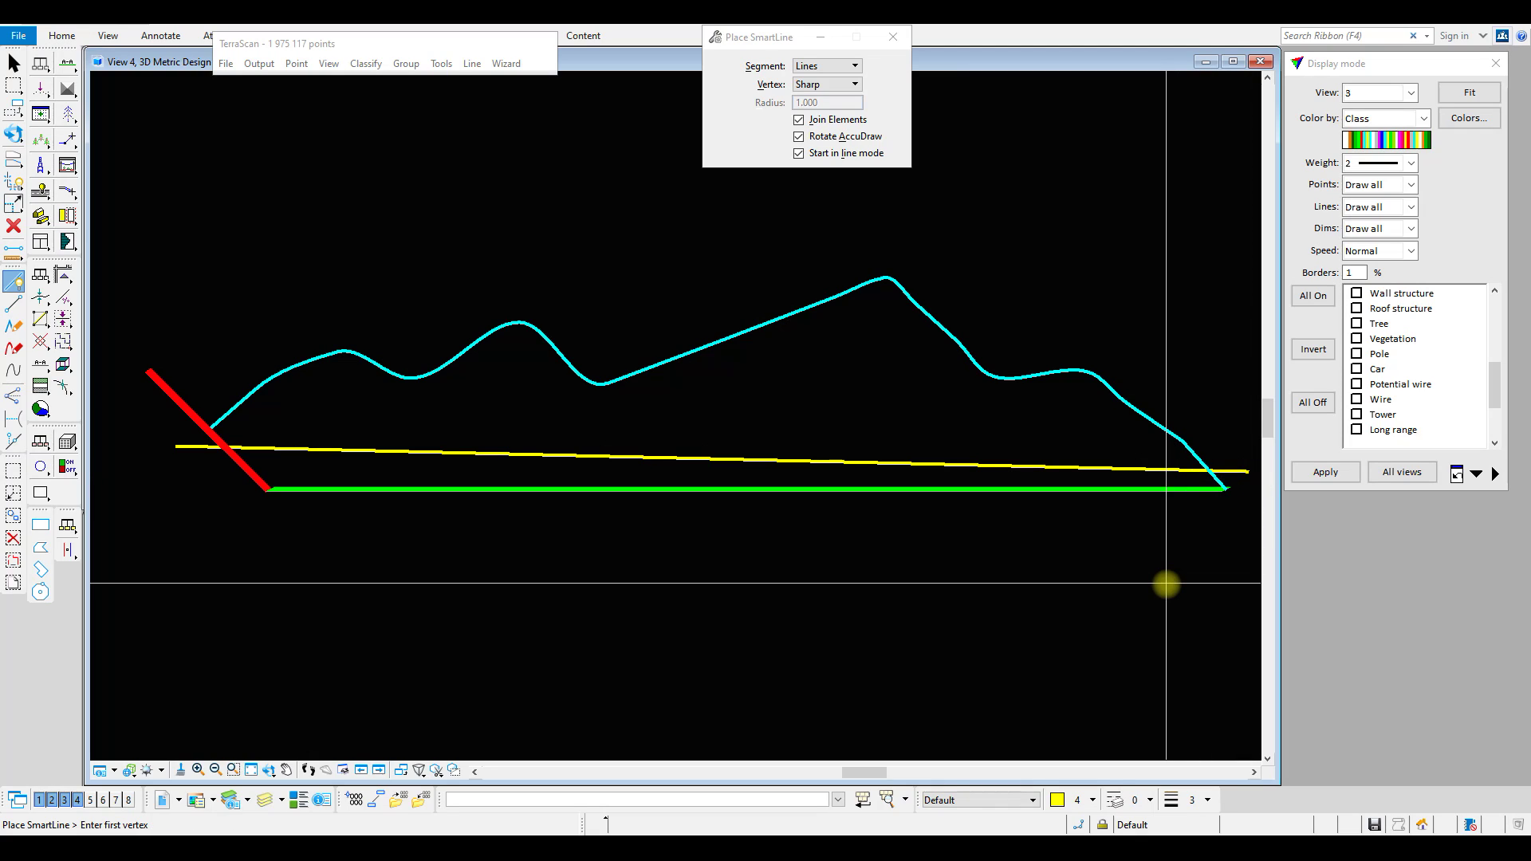
# Draw a yellow zigzag SmartLine filling the area between the cyan curve and the sloping base line
pyautogui.click(254, 433)
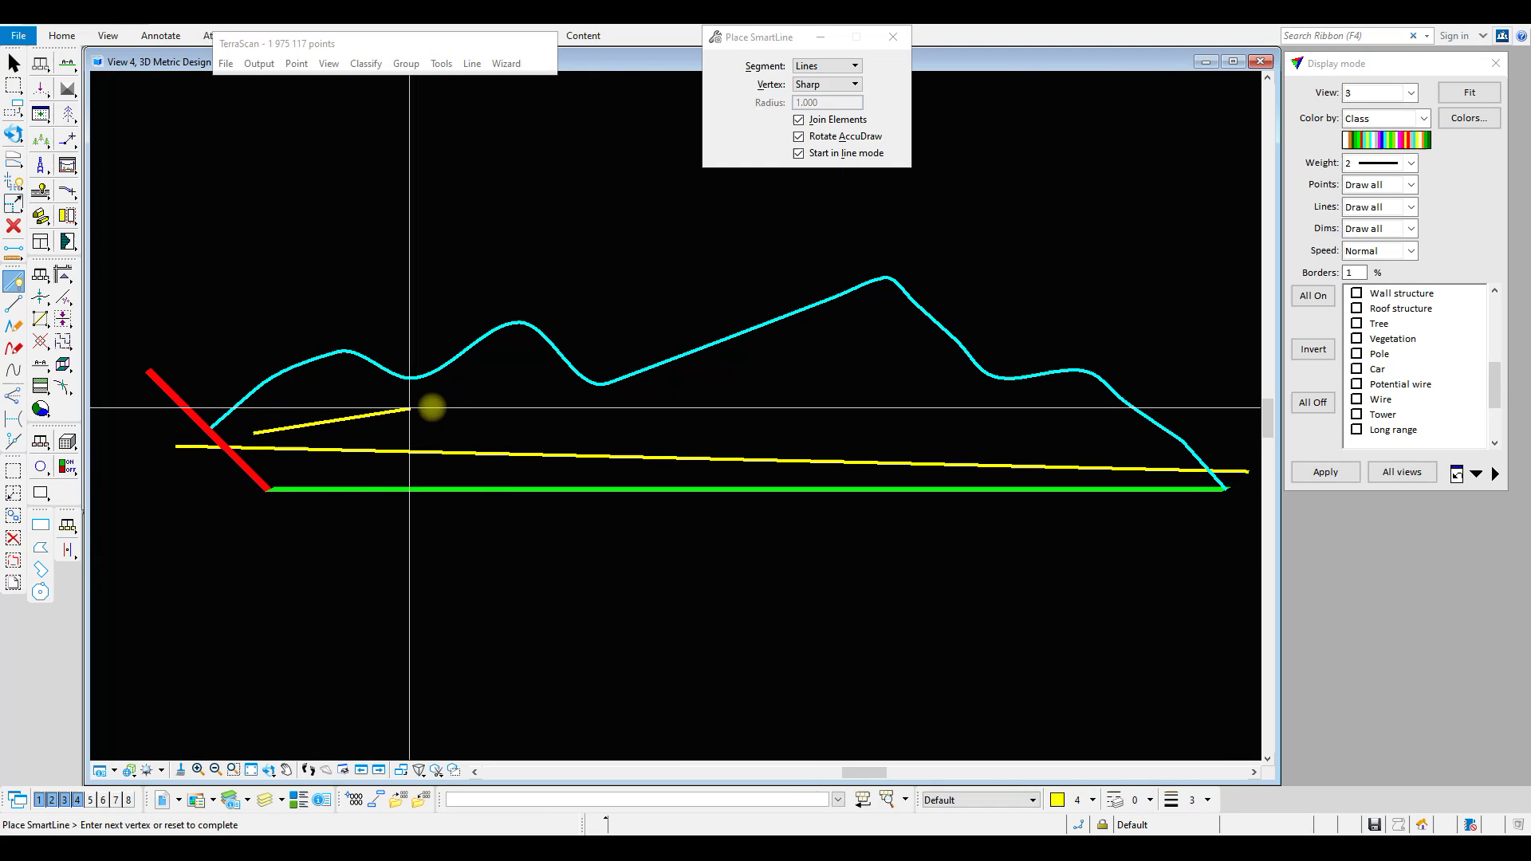
pyautogui.click(505, 392)
pyautogui.click(439, 426)
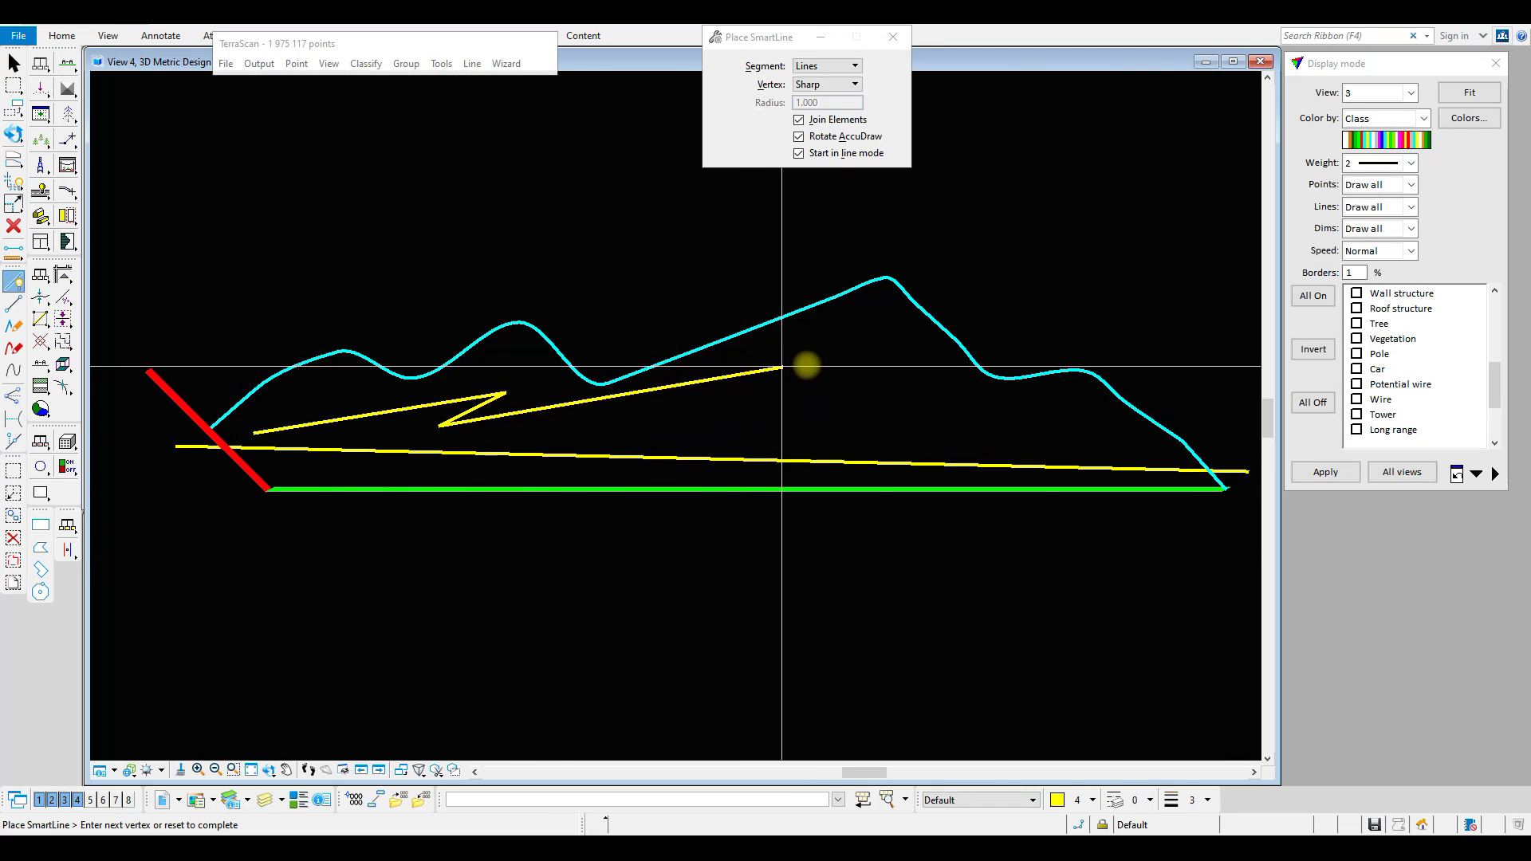
pyautogui.click(843, 358)
pyautogui.click(624, 435)
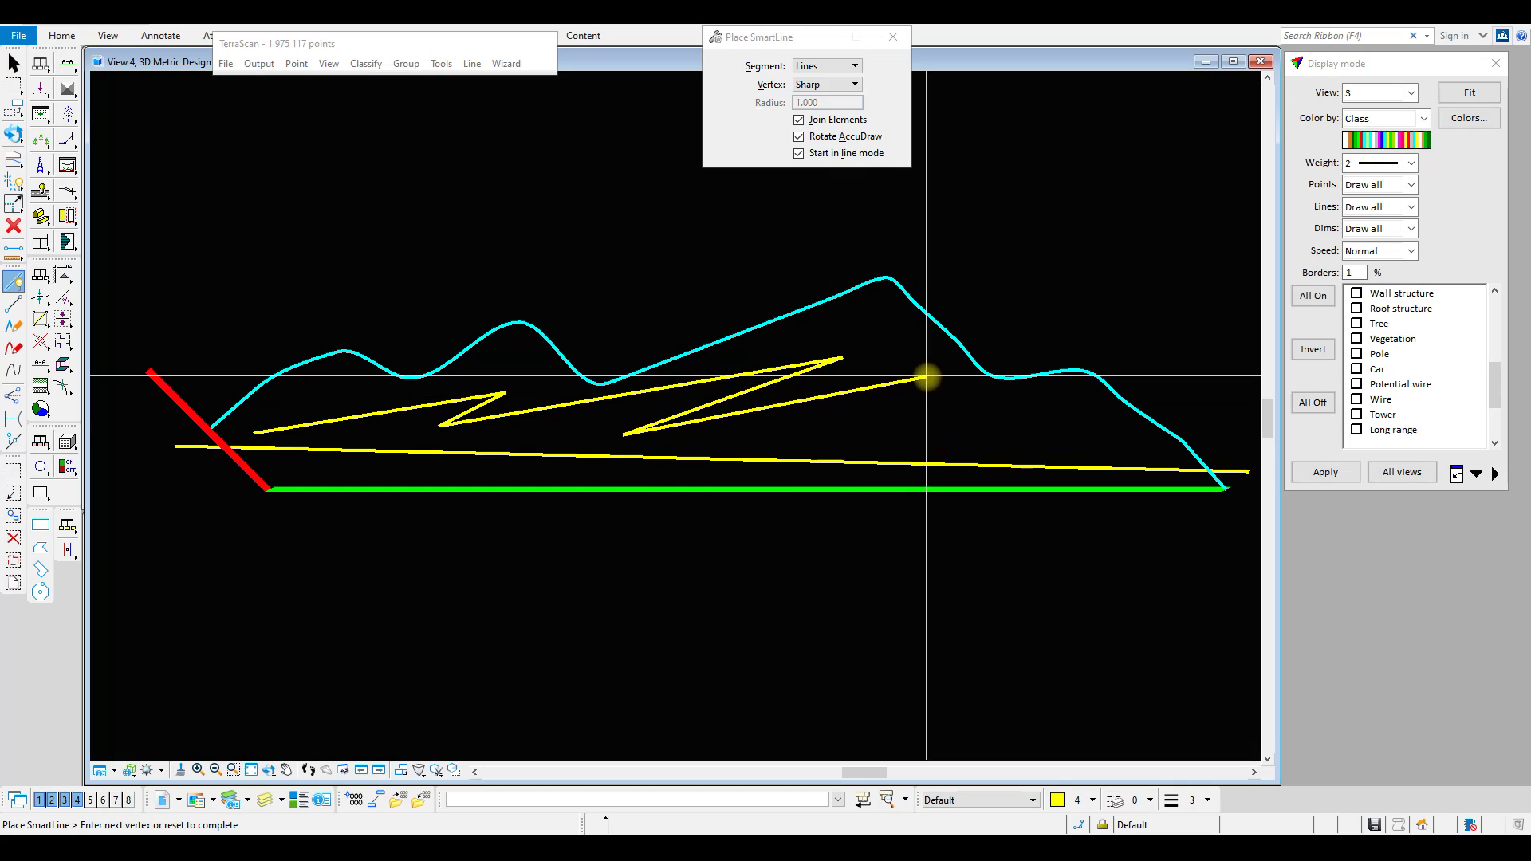
pyautogui.click(927, 376)
pyautogui.click(826, 433)
pyautogui.click(1043, 397)
pyautogui.click(979, 443)
pyautogui.click(1129, 428)
pyautogui.rightClick(1131, 428)
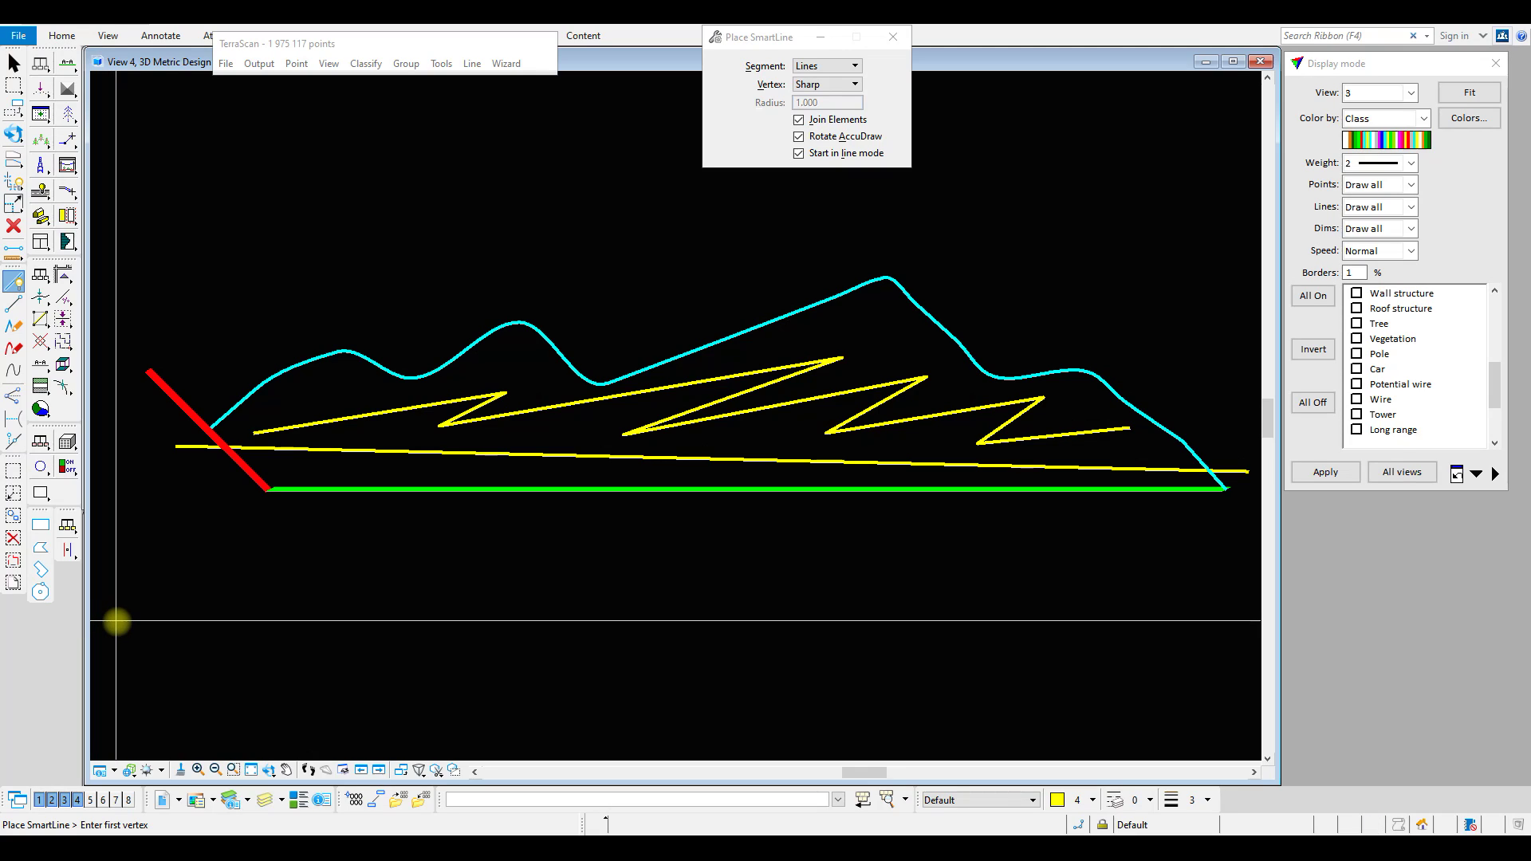
# Delete the yellow zigzag and the sloping yellow base line
pyautogui.click(12, 65)
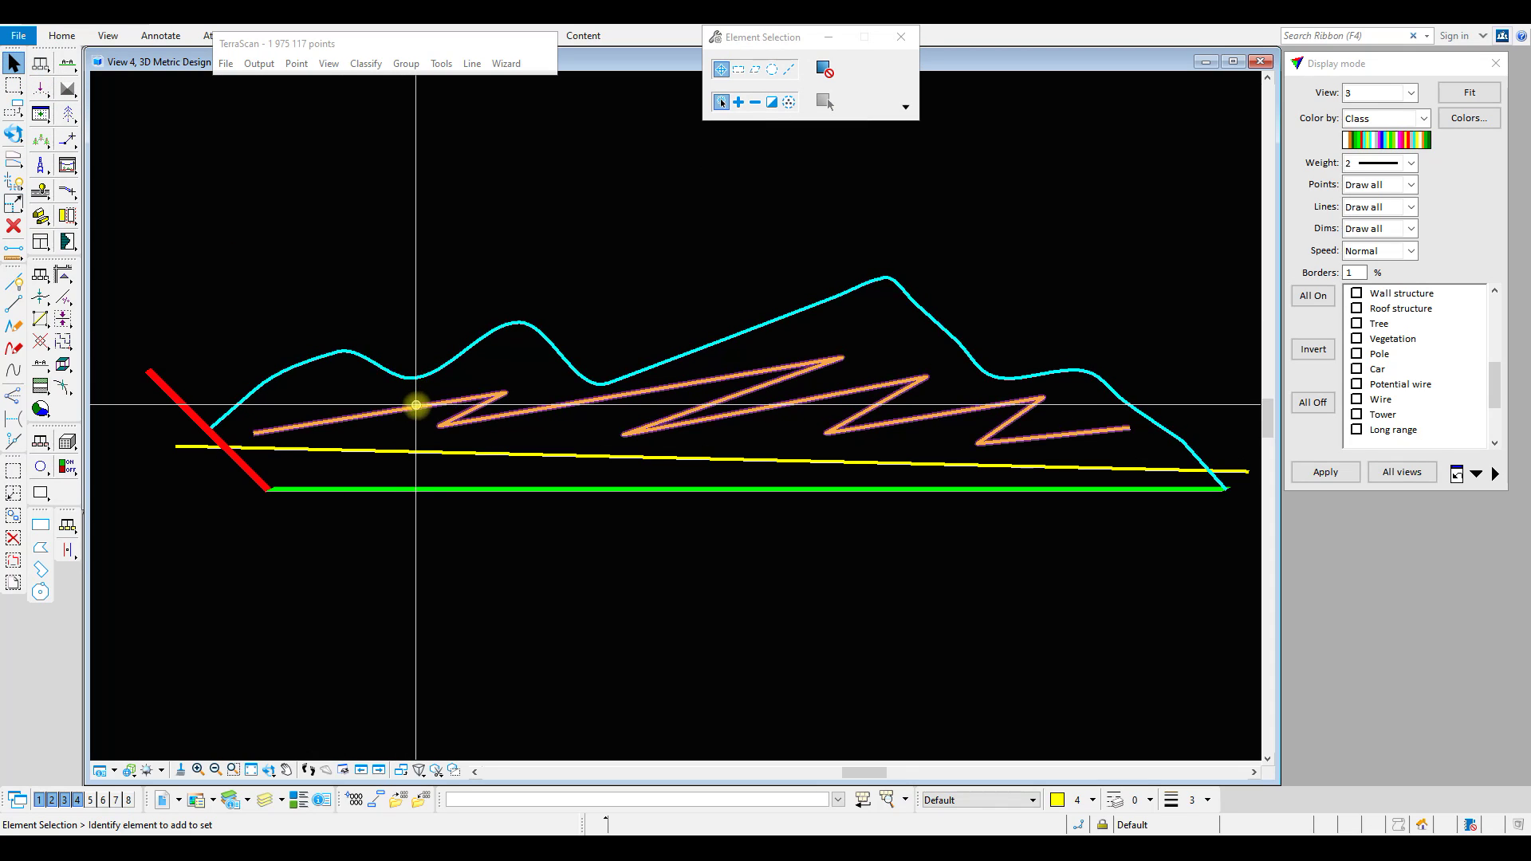
pyautogui.click(415, 414)
pyautogui.press('Delete')
pyautogui.click(415, 451)
pyautogui.press('Delete')
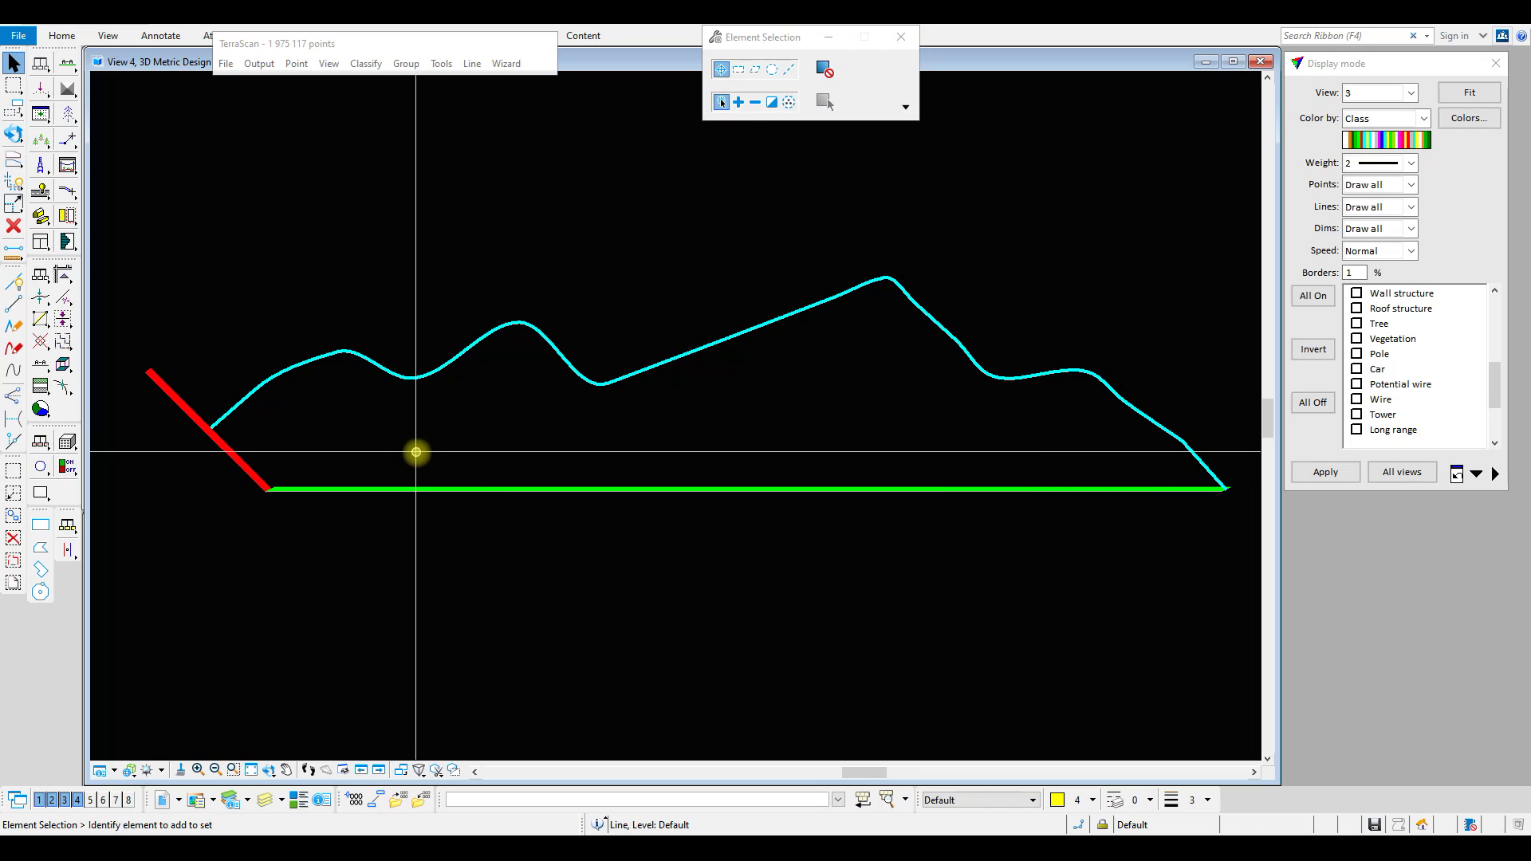
# Draw a yellow SmartLine along the green base to below the cyan curve's start, continuing vertically past that start point
pyautogui.click(13, 280)
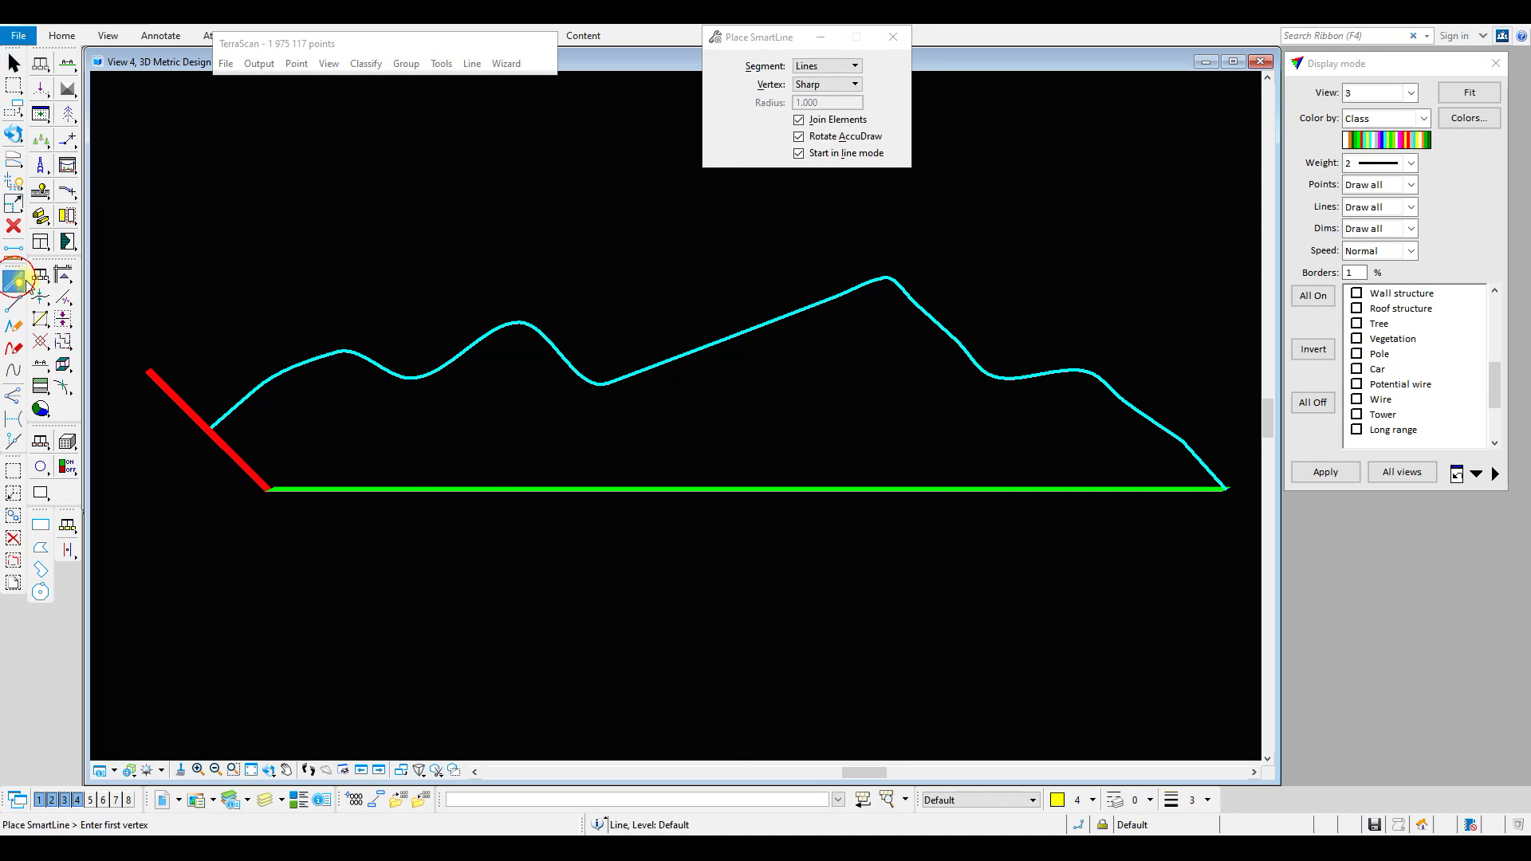
pyautogui.click(1226, 490)
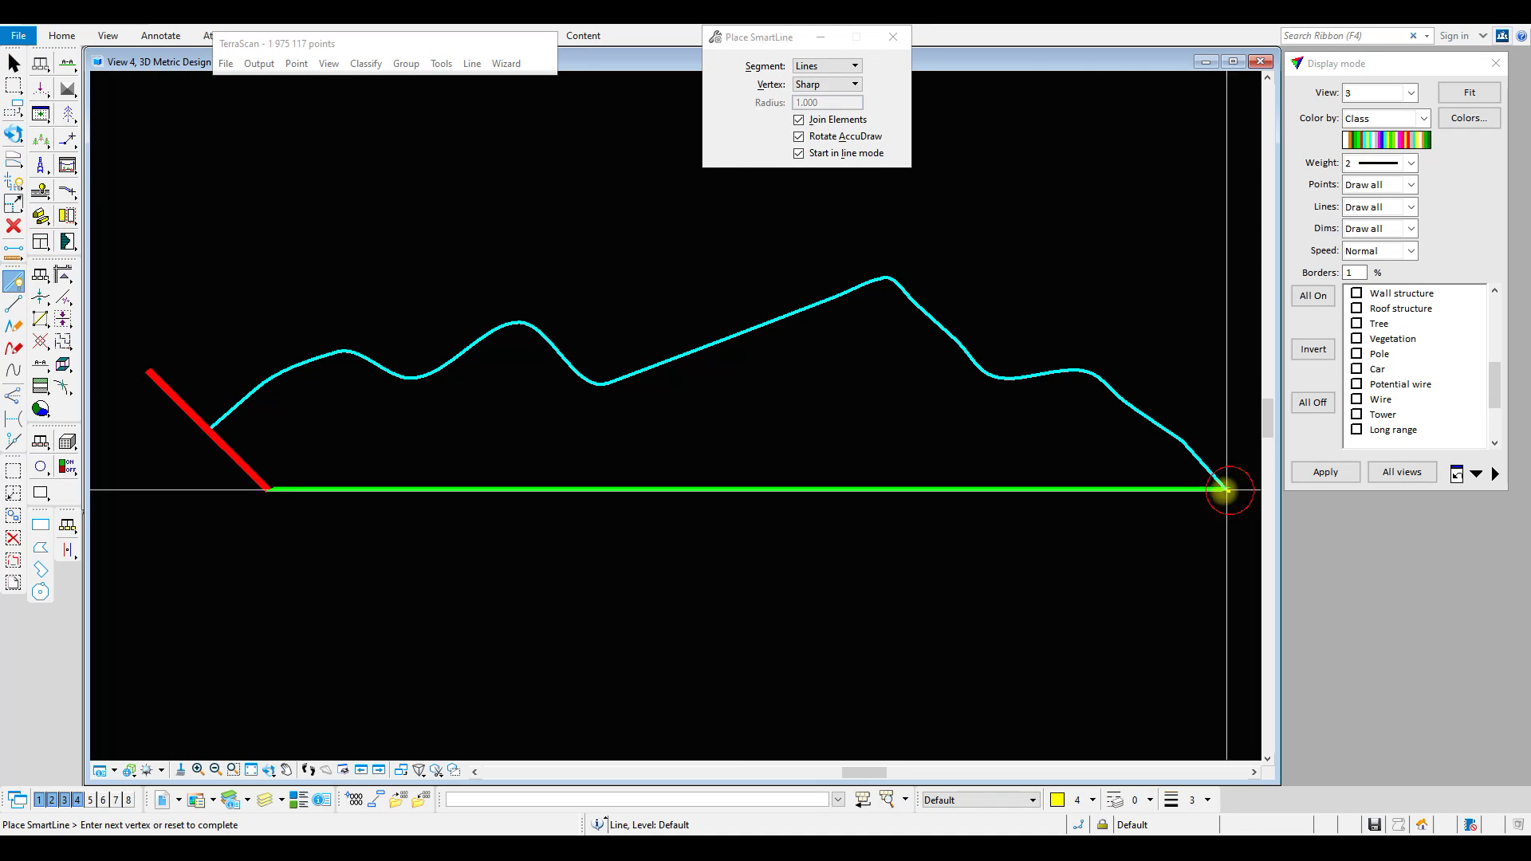
pyautogui.click(208, 490)
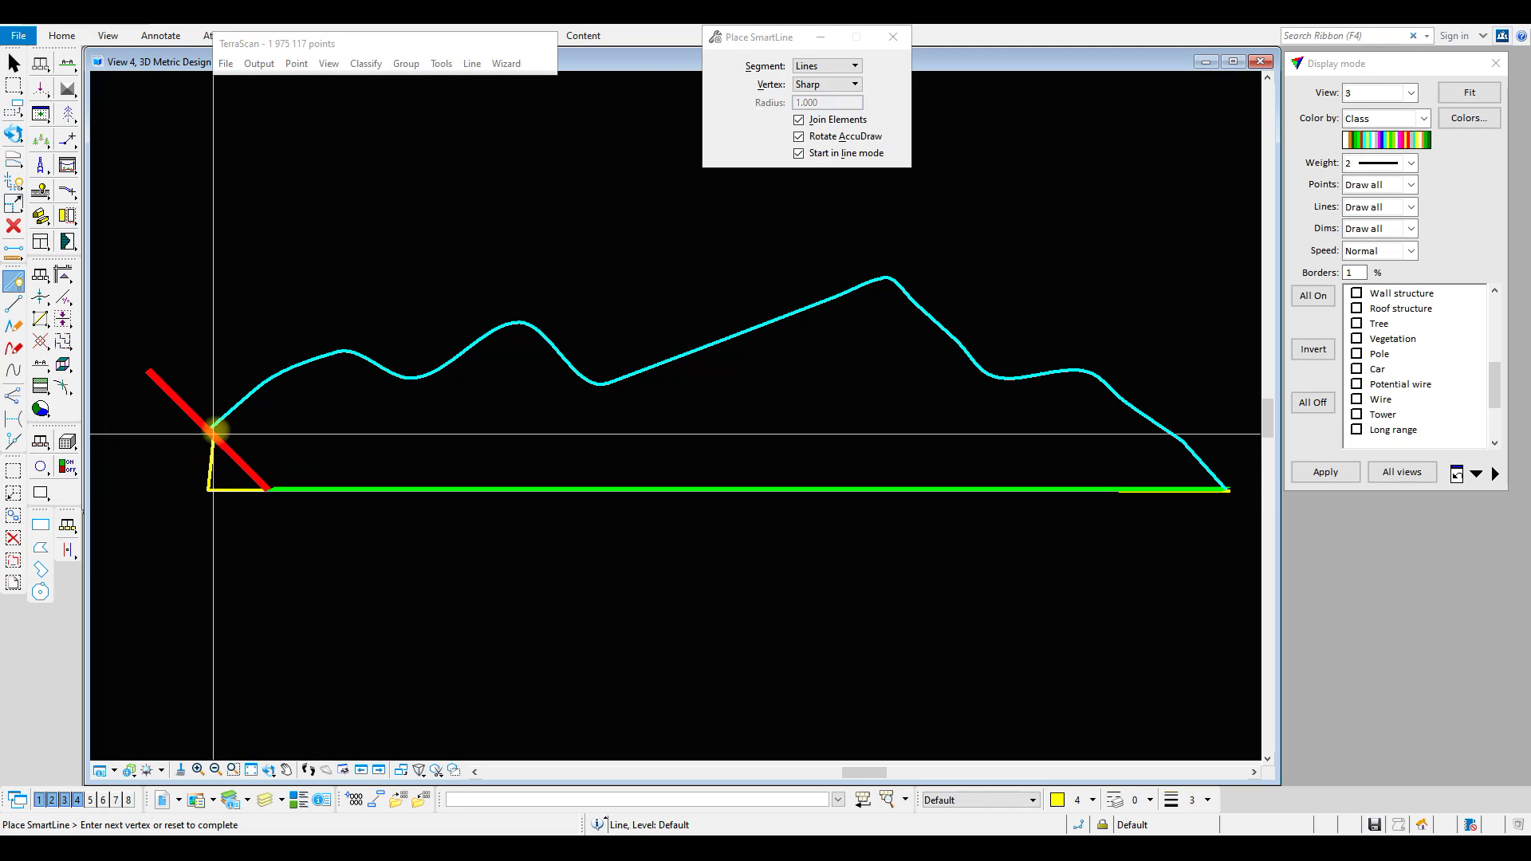
pyautogui.click(208, 351)
# Draw a yellow zigzag filling the area between the cyan curve and the extended horizontal base
pyautogui.click(359, 392)
pyautogui.click(251, 468)
pyautogui.click(519, 386)
pyautogui.click(421, 462)
pyautogui.click(850, 353)
pyautogui.click(651, 468)
pyautogui.click(971, 394)
pyautogui.click(900, 461)
pyautogui.click(1089, 413)
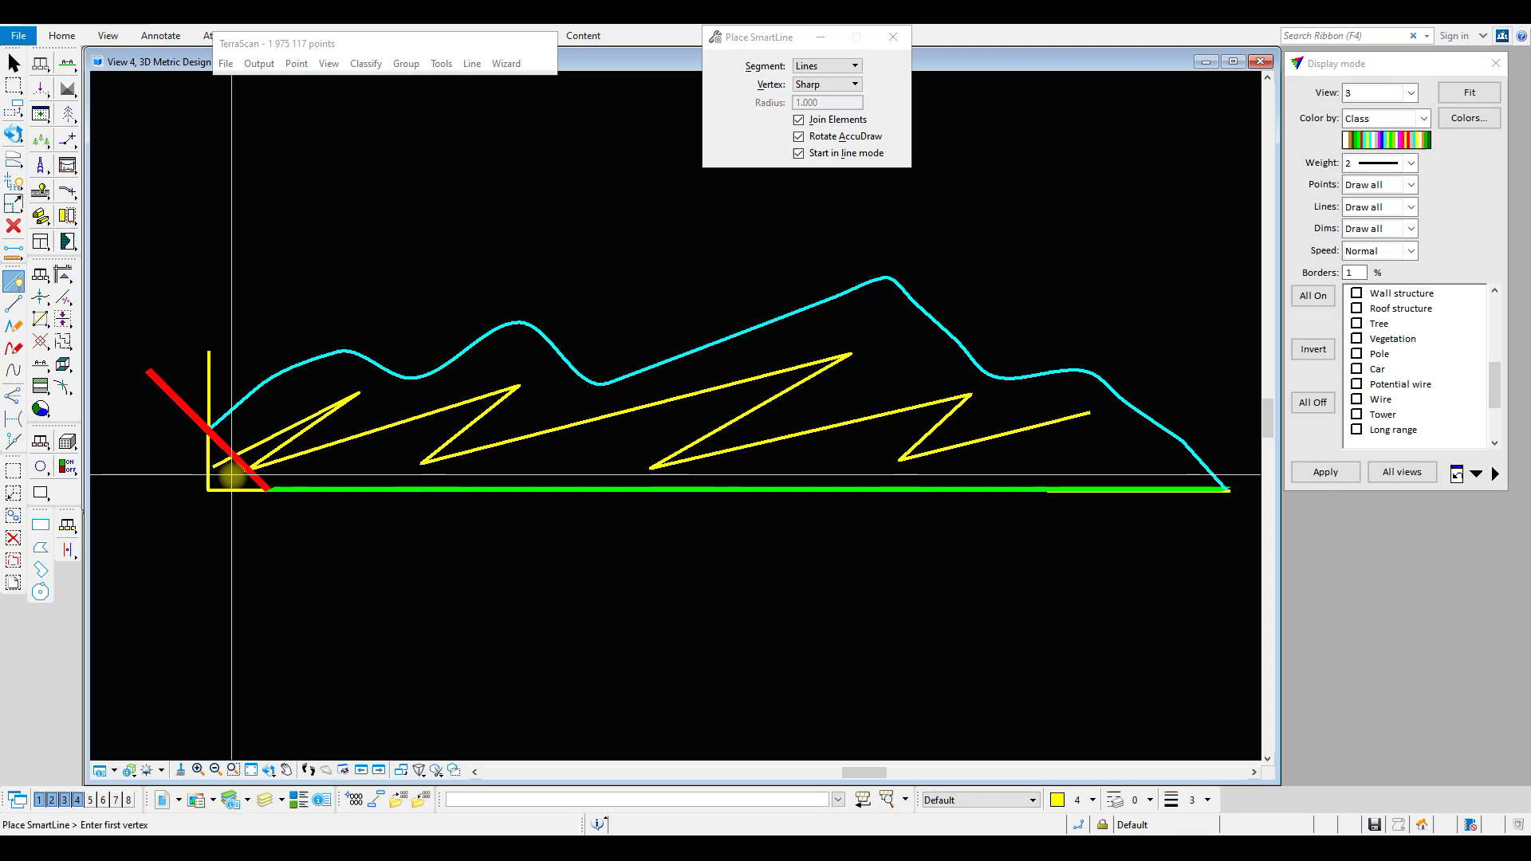
# Delete the yellow zigzag and the L-shaped yellow base line
pyautogui.press('Escape')
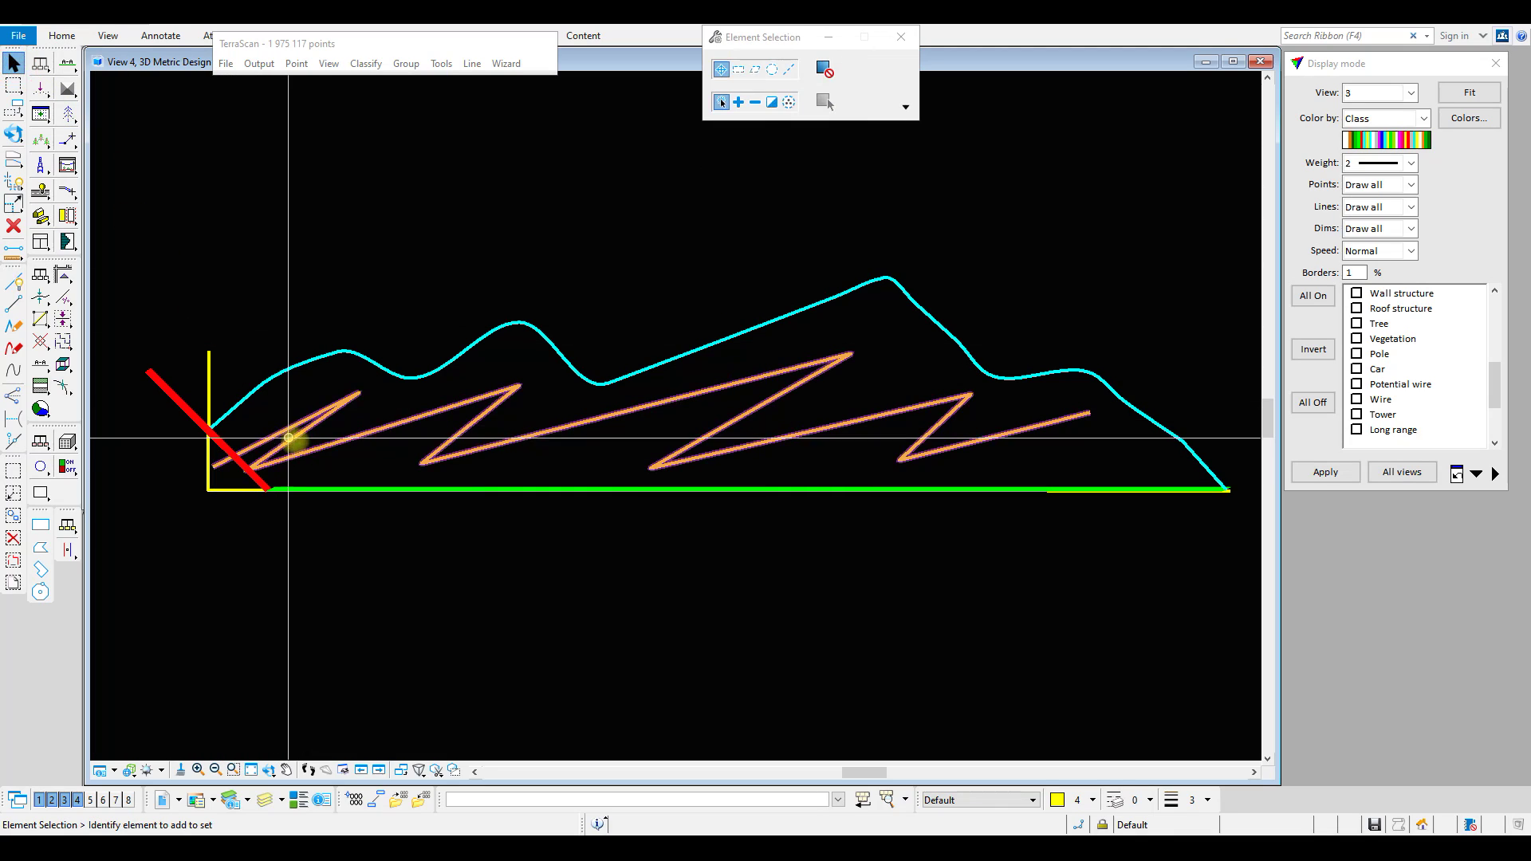
pyautogui.click(294, 439)
pyautogui.press('Delete')
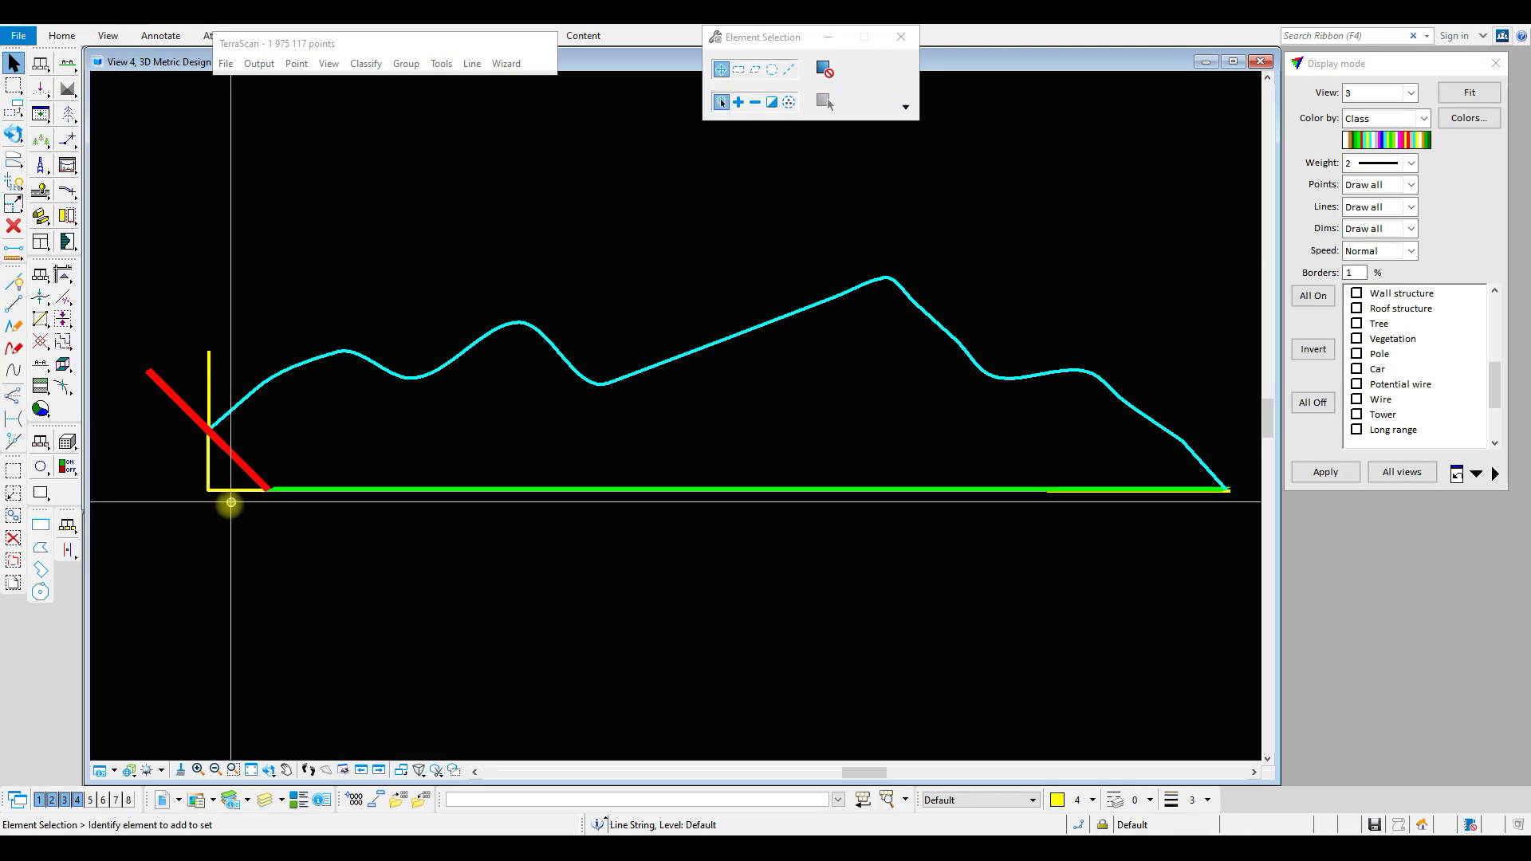
pyautogui.click(218, 490)
pyautogui.press('Delete')
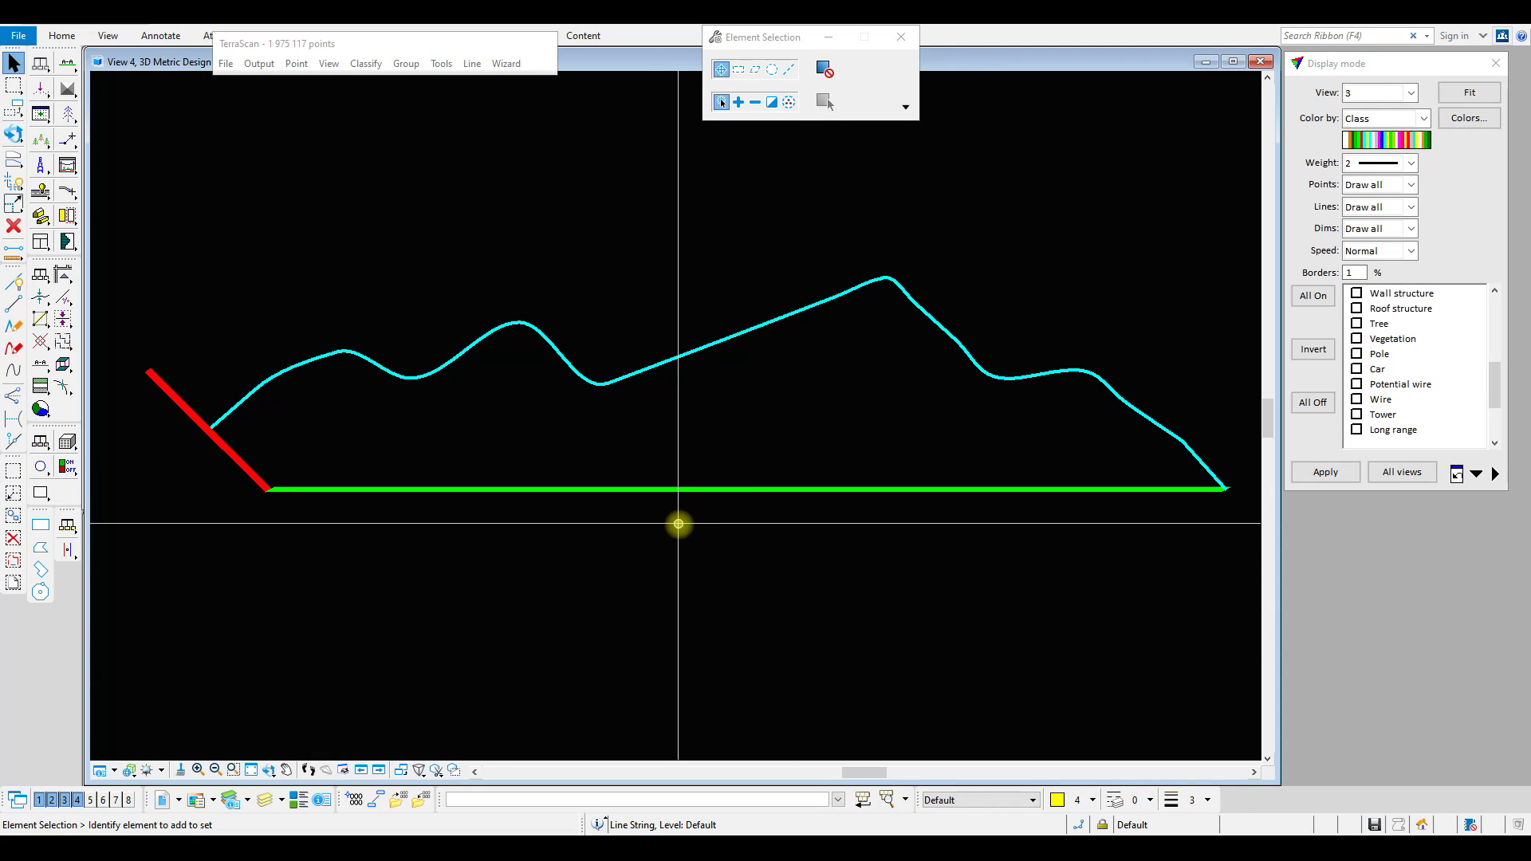
# Draw two vertical yellow divider lines, one at the red and green junction and one at the green shape's far end
pyautogui.click(14, 281)
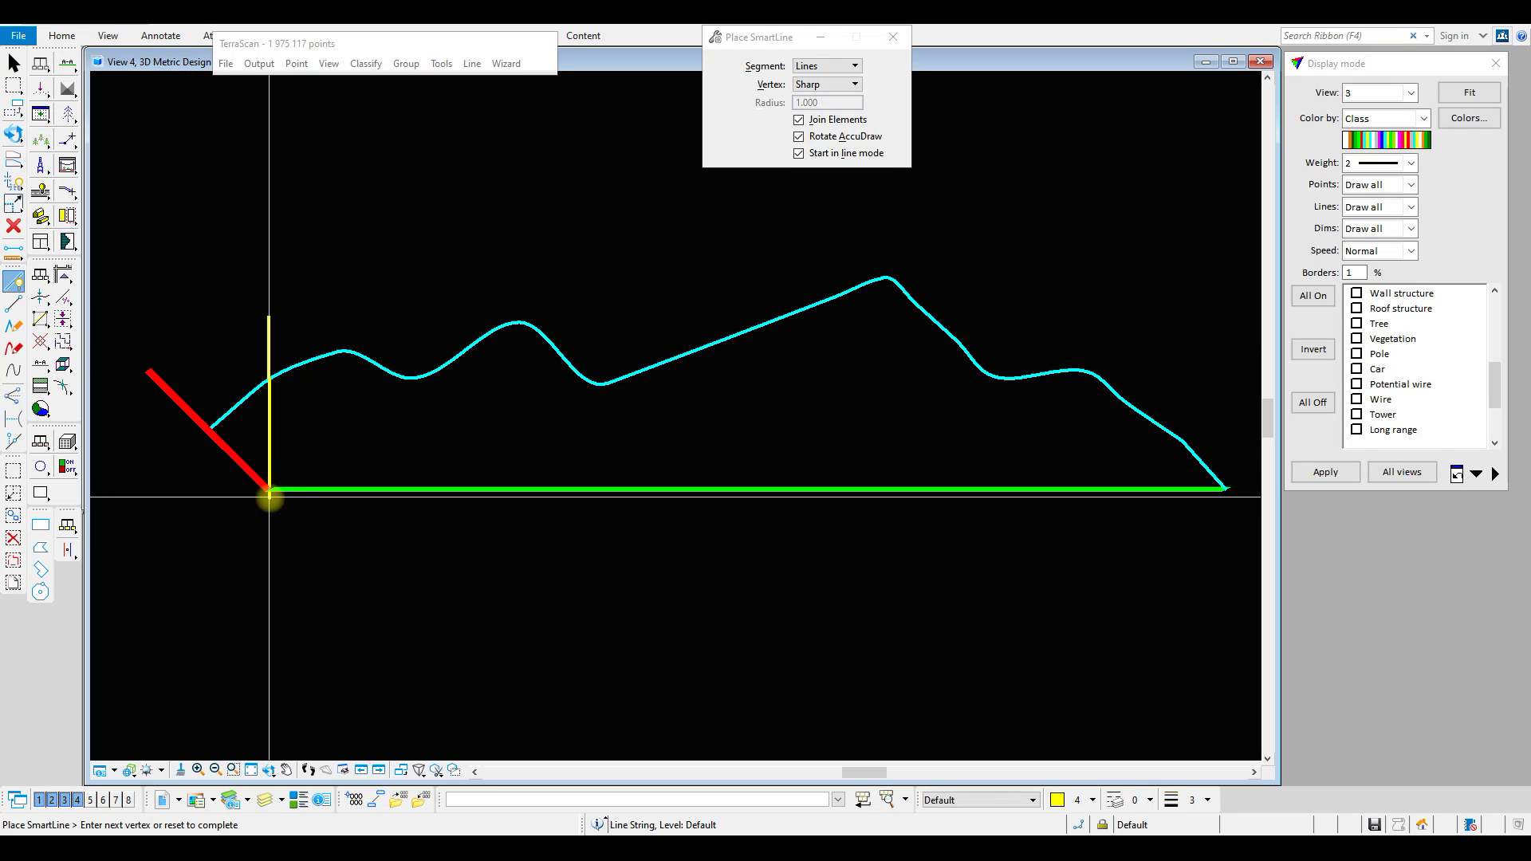
pyautogui.click(270, 496)
pyautogui.rightClick(269, 496)
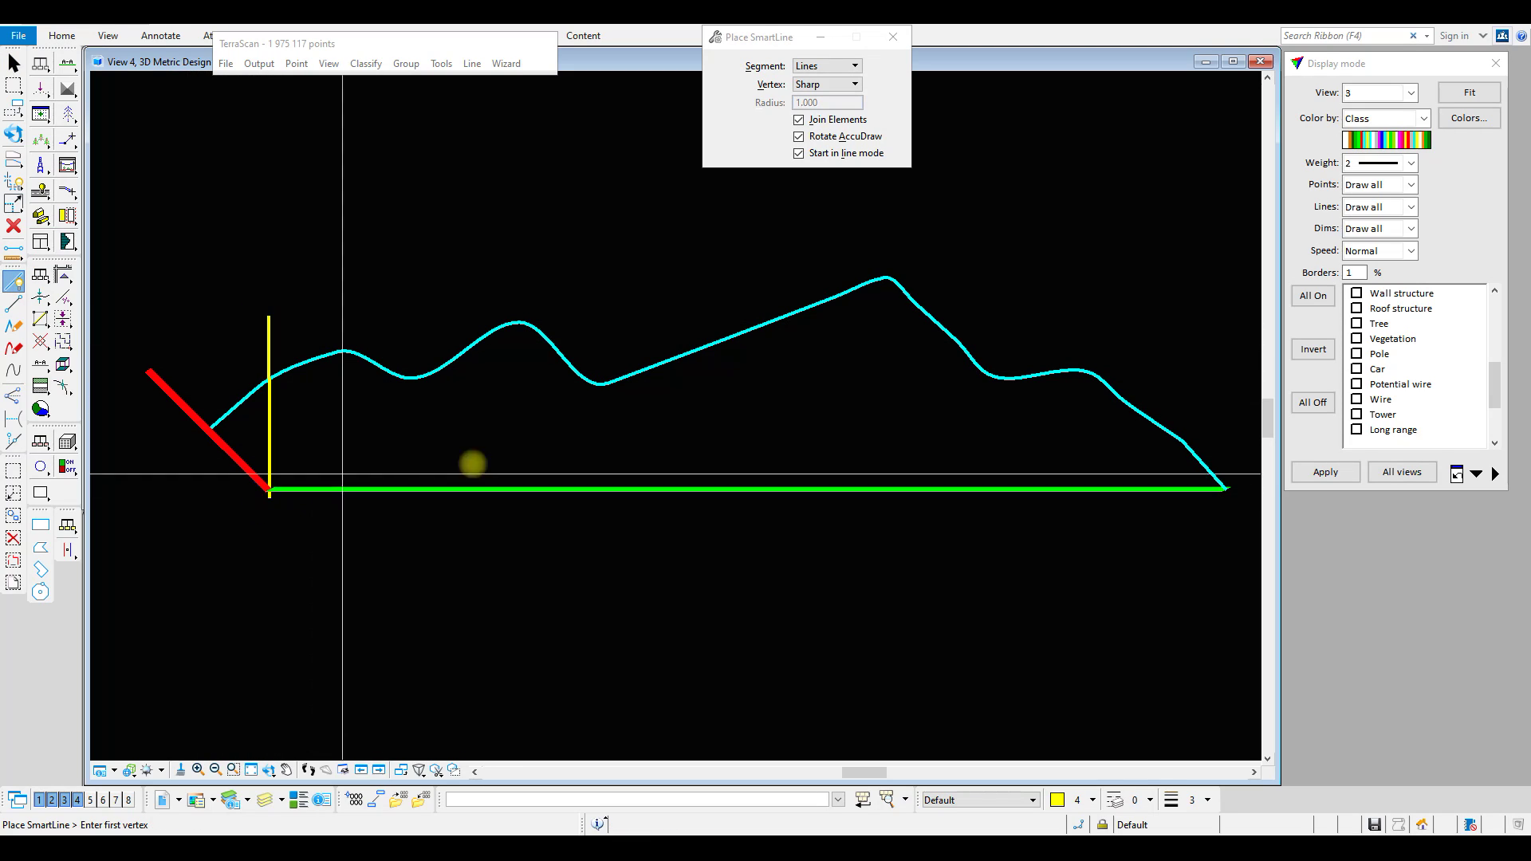
pyautogui.click(1214, 317)
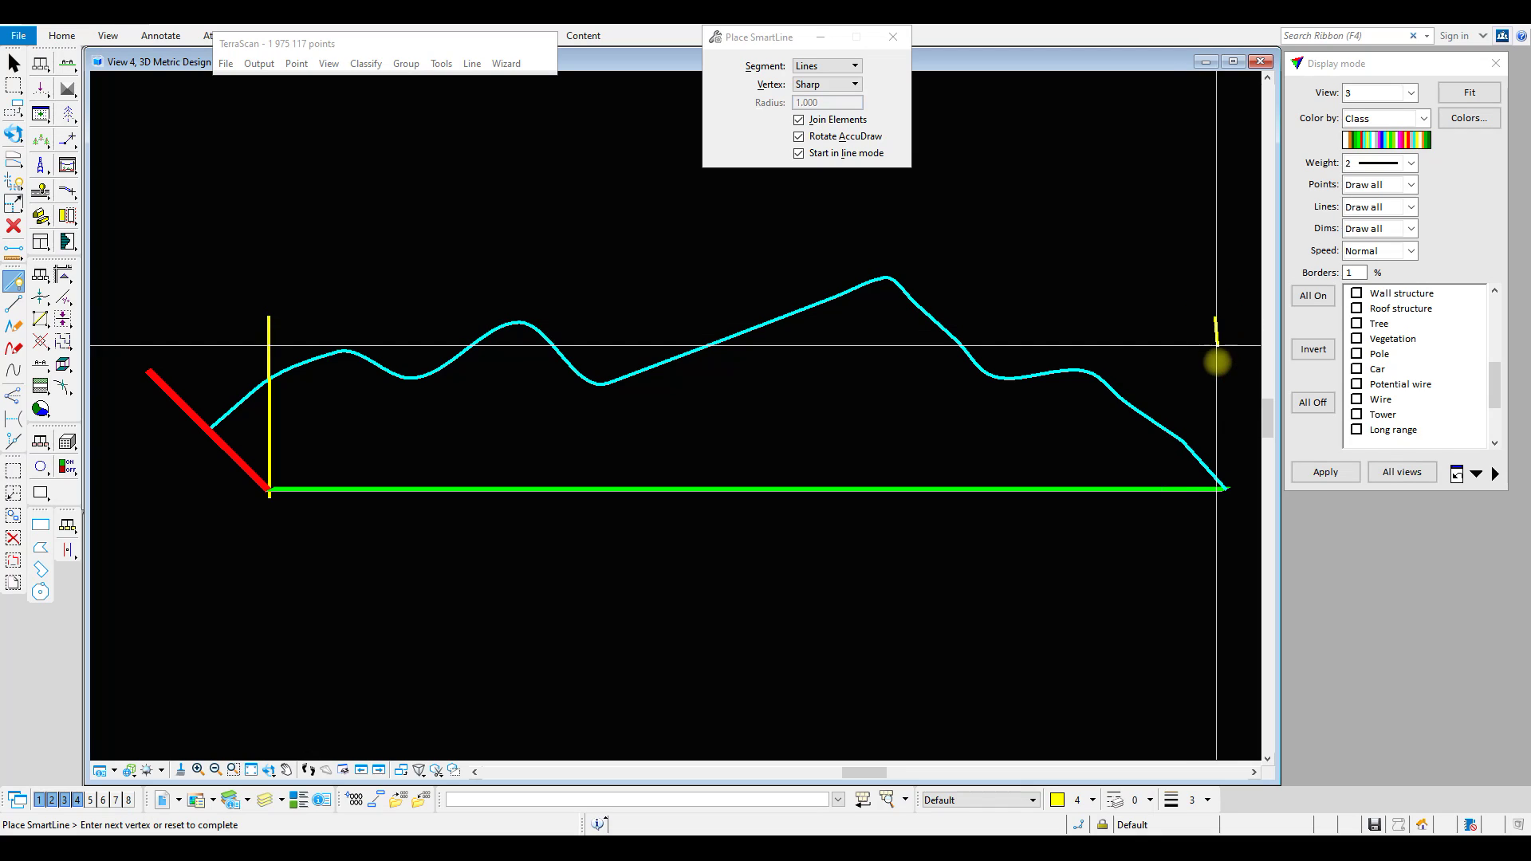
pyautogui.click(1219, 493)
pyautogui.rightClick(1220, 494)
# Draw the digit 1 above the red section and the digit 2 above the green section with SmartLines
pyautogui.click(203, 334)
pyautogui.click(221, 322)
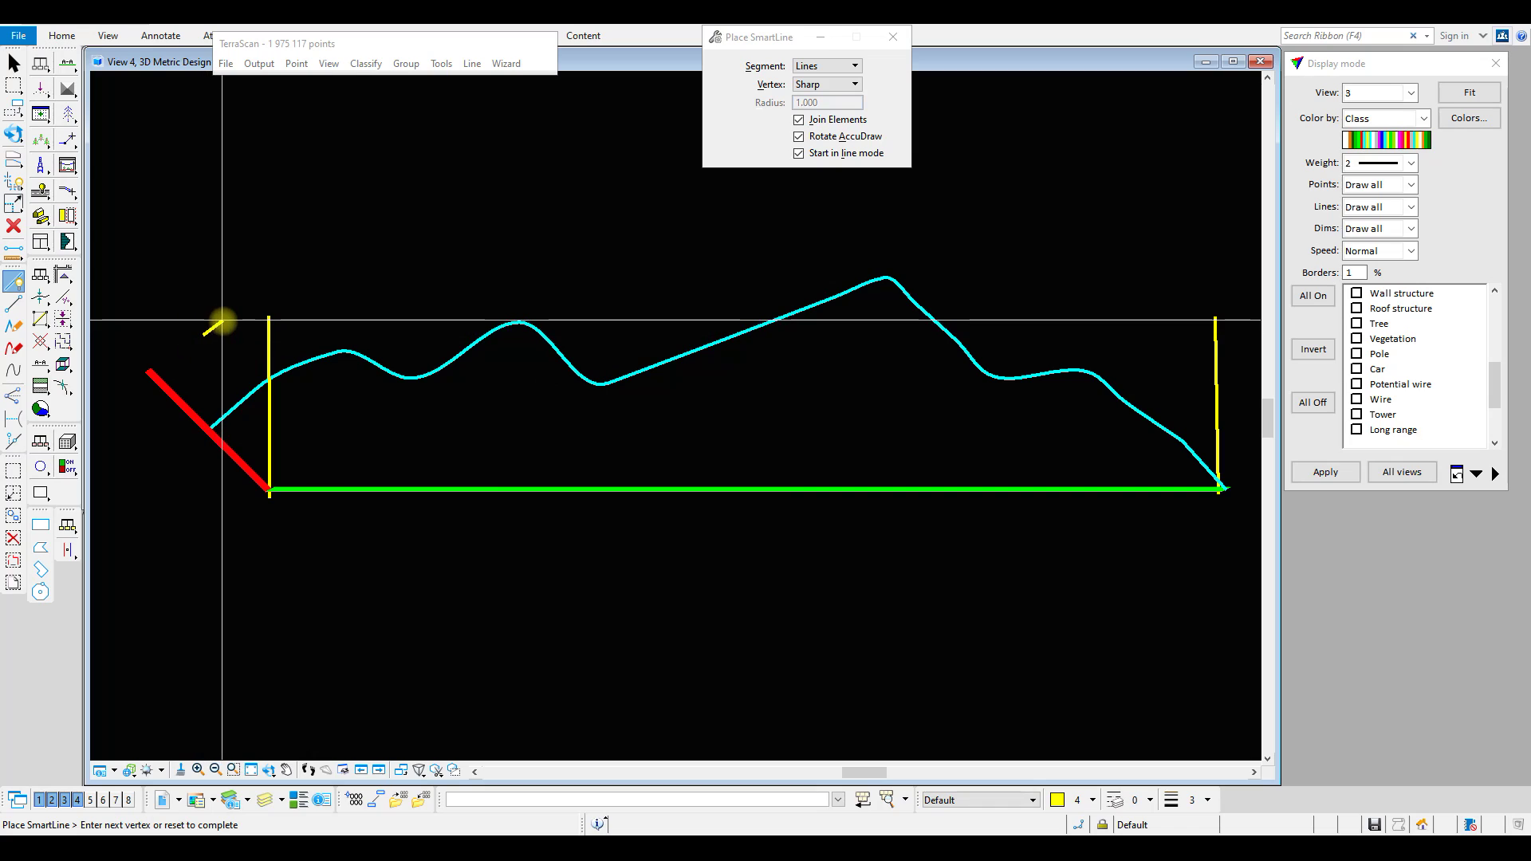
pyautogui.click(222, 369)
pyautogui.rightClick(222, 369)
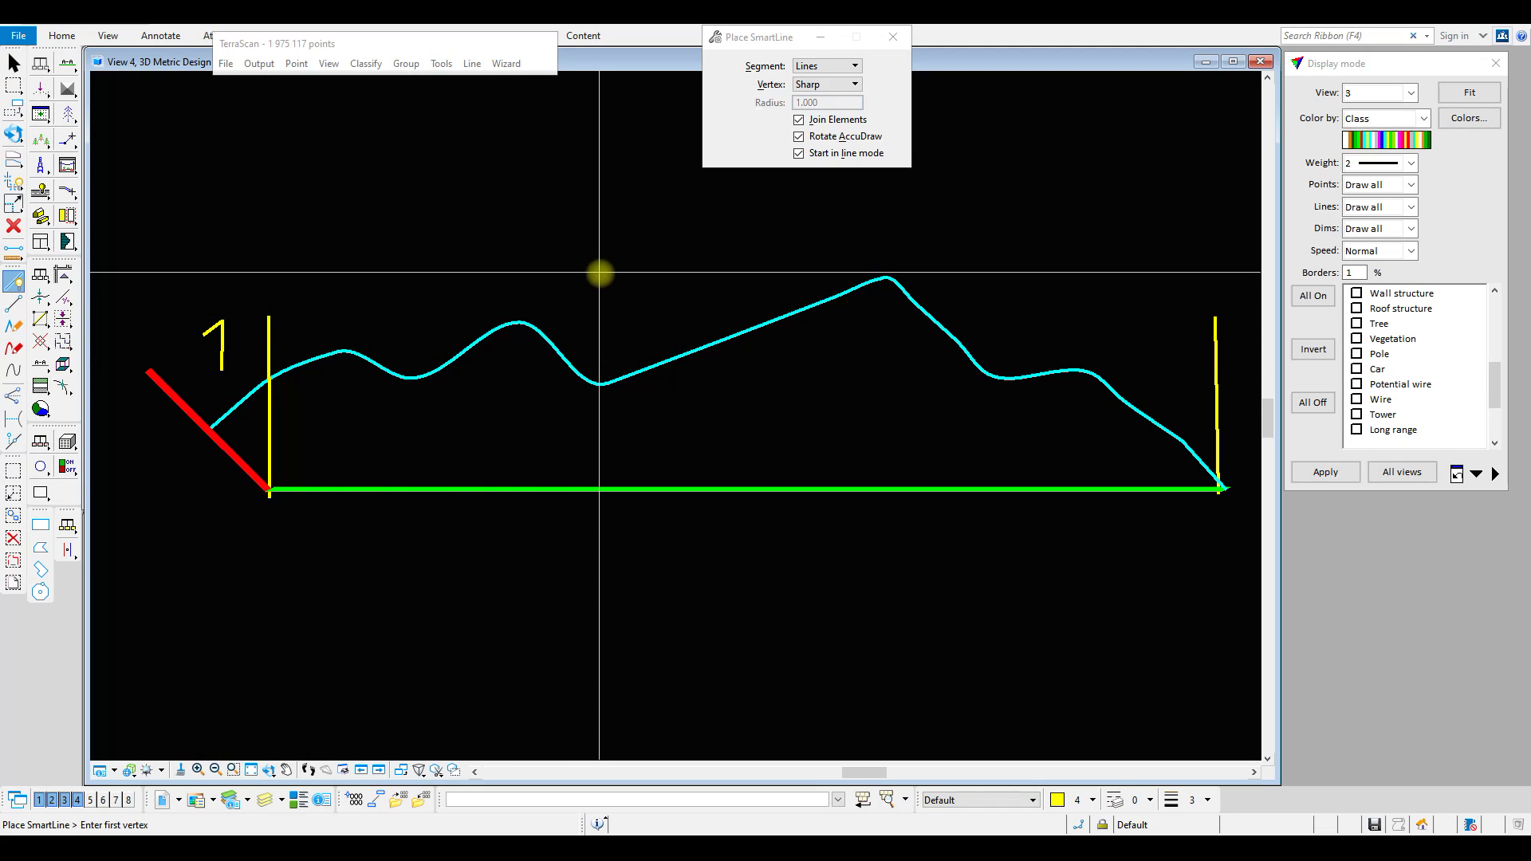
pyautogui.click(600, 272)
pyautogui.click(618, 262)
pyautogui.click(626, 274)
pyautogui.click(600, 301)
pyautogui.click(625, 302)
pyautogui.rightClick(626, 301)
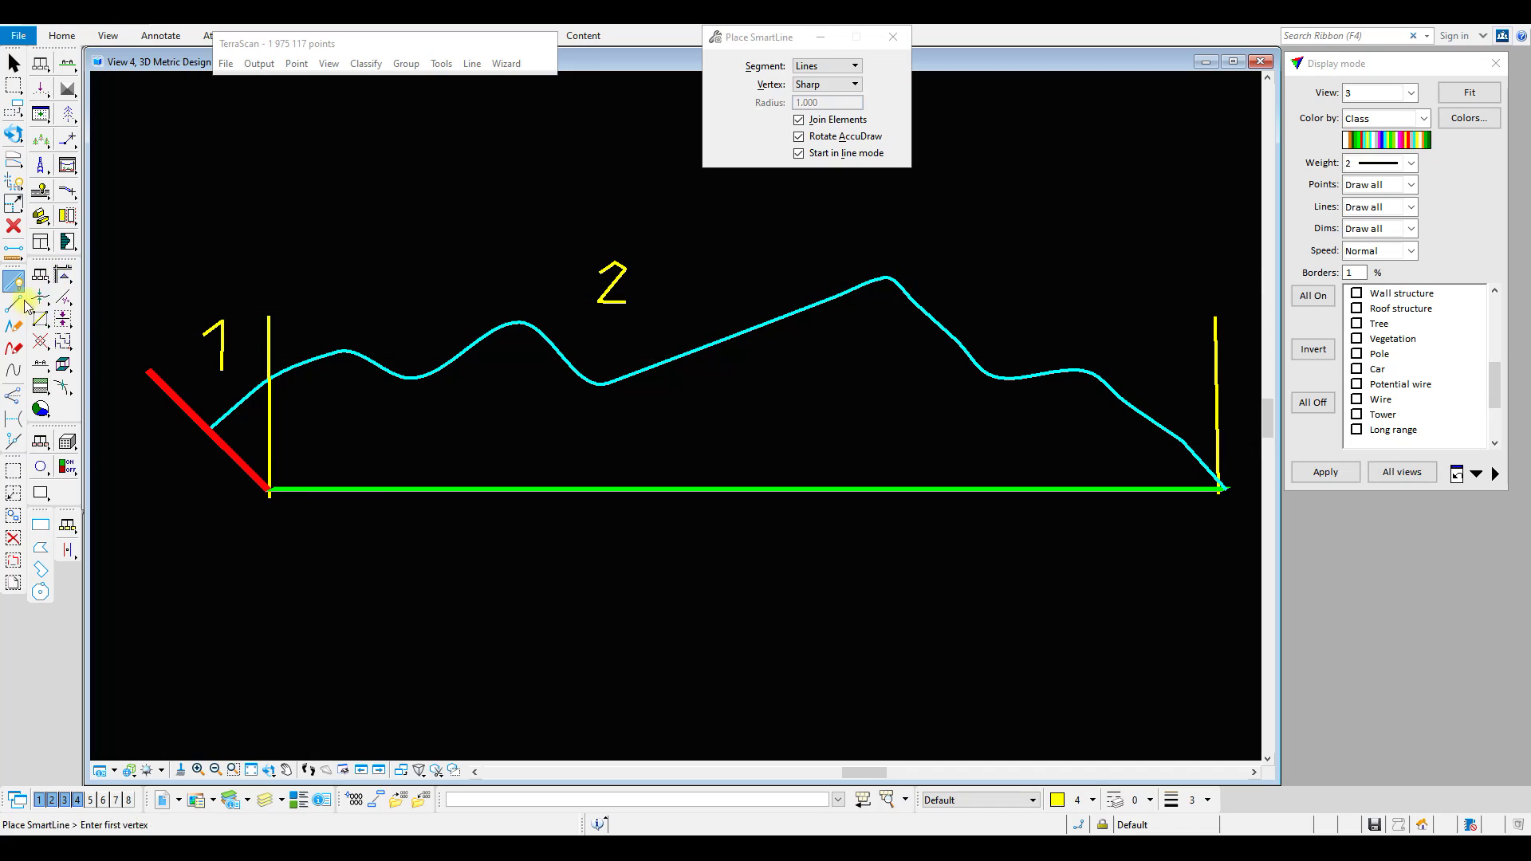
# Draw a small yellow zigzag in section 1 between the cyan curve and the red base
pyautogui.click(256, 410)
pyautogui.click(238, 415)
pyautogui.click(244, 431)
pyautogui.click(255, 438)
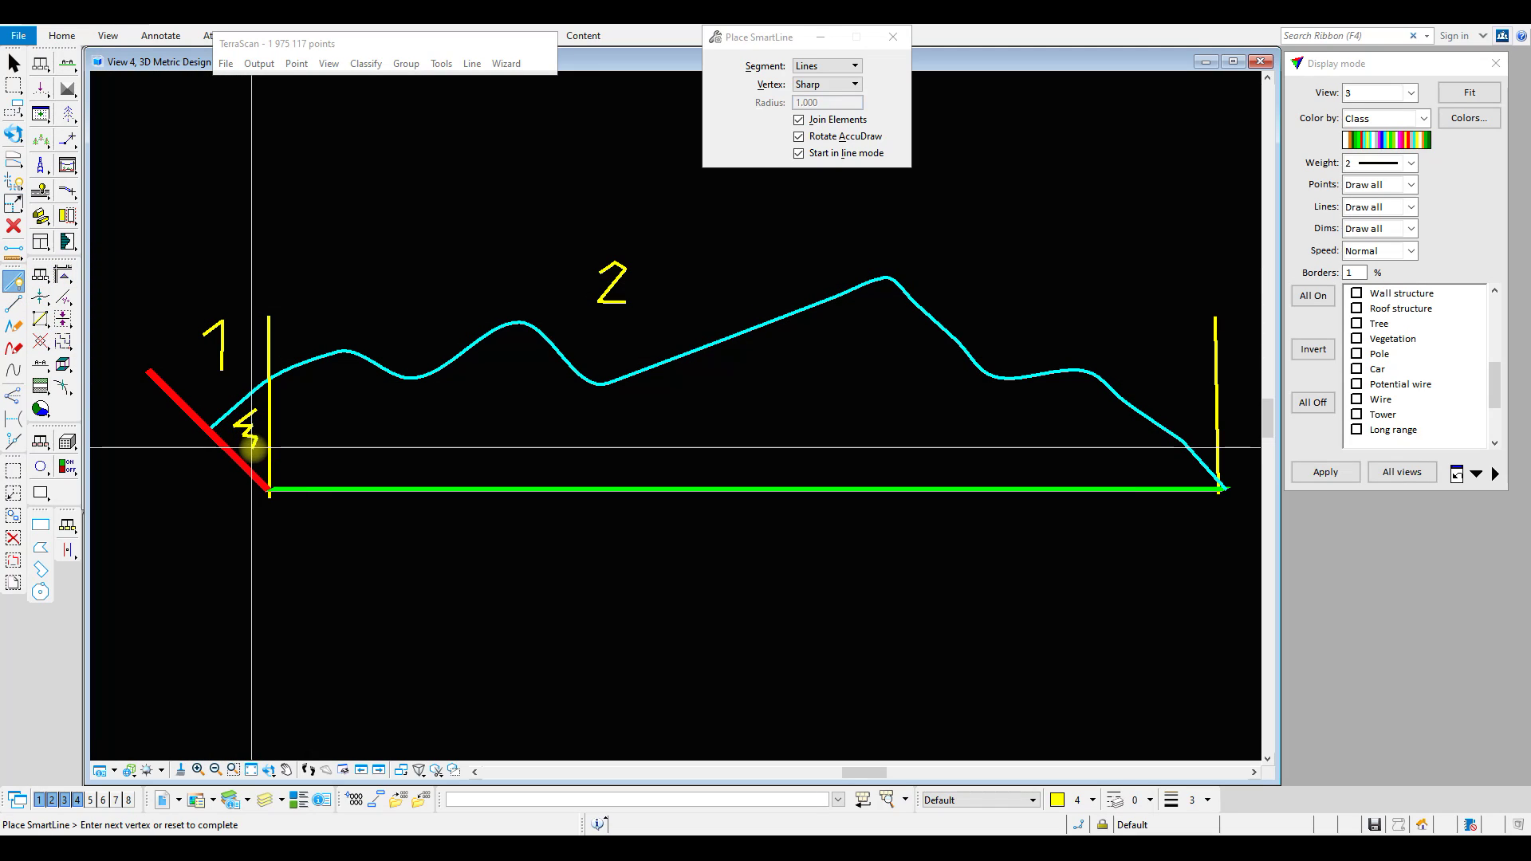
# Draw a large yellow zigzag in section 2 between the cyan curve and the green base
pyautogui.click(285, 476)
pyautogui.click(501, 381)
pyautogui.click(446, 451)
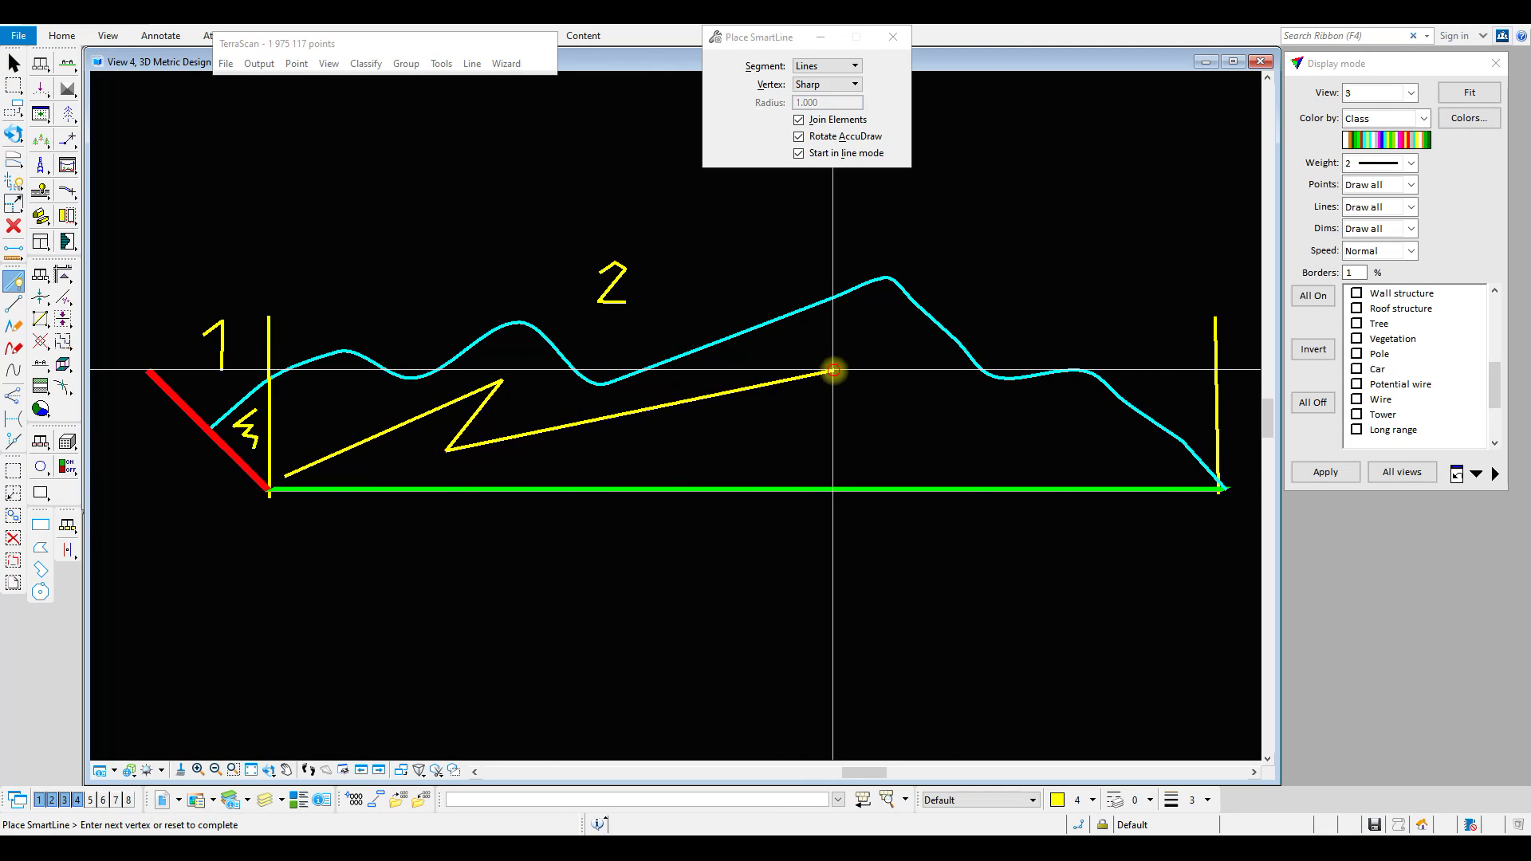
pyautogui.click(833, 370)
pyautogui.click(716, 457)
pyautogui.click(956, 406)
pyautogui.click(900, 460)
pyautogui.click(1111, 436)
pyautogui.rightClick(1111, 436)
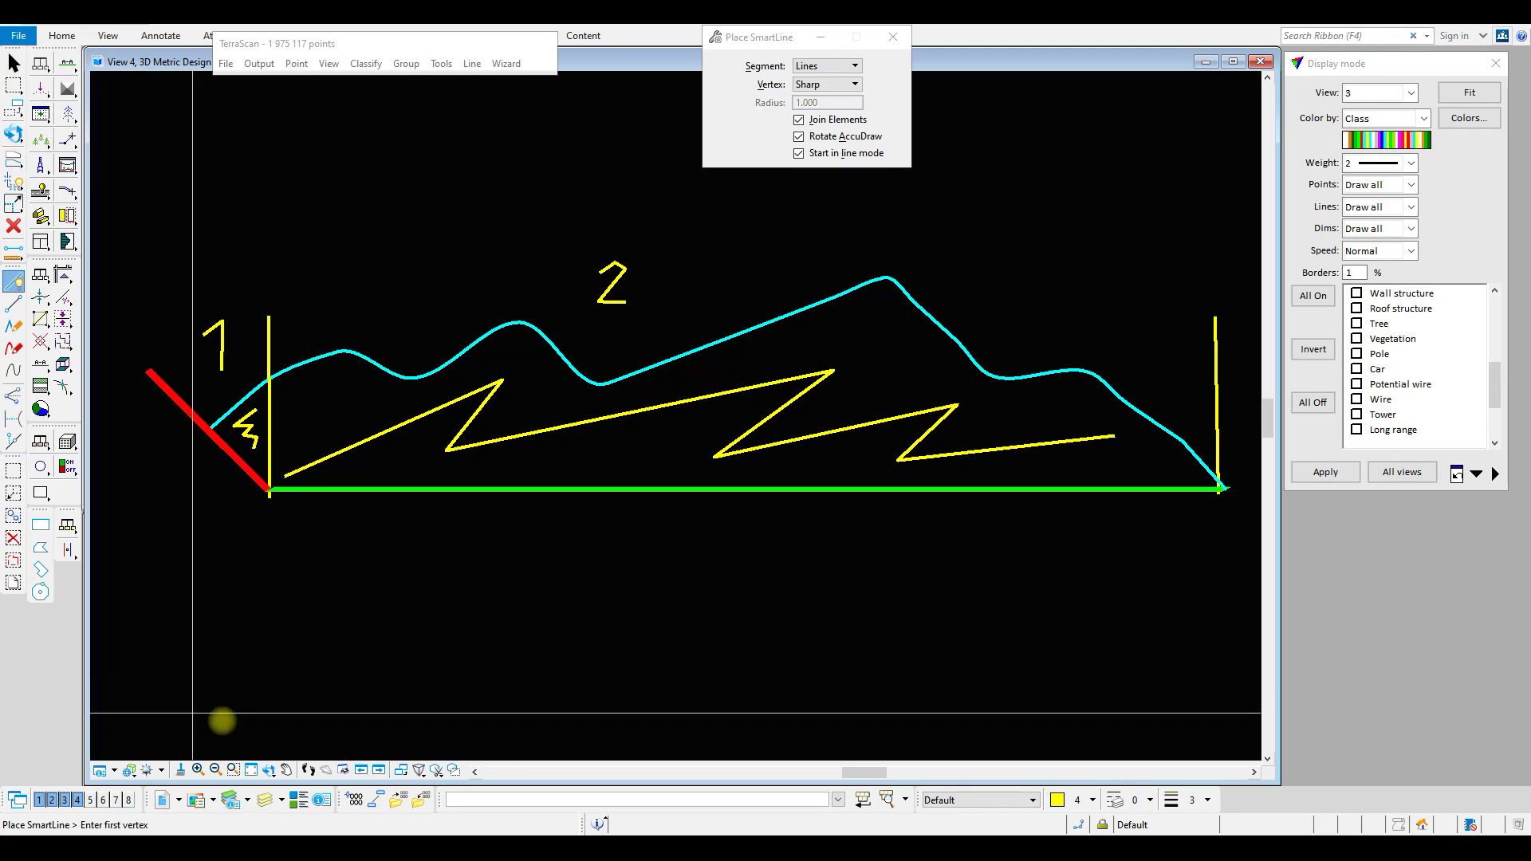
# Hide View 4 to show the other views, and open the dense cloud in the Metashape project
pyautogui.click(78, 801)
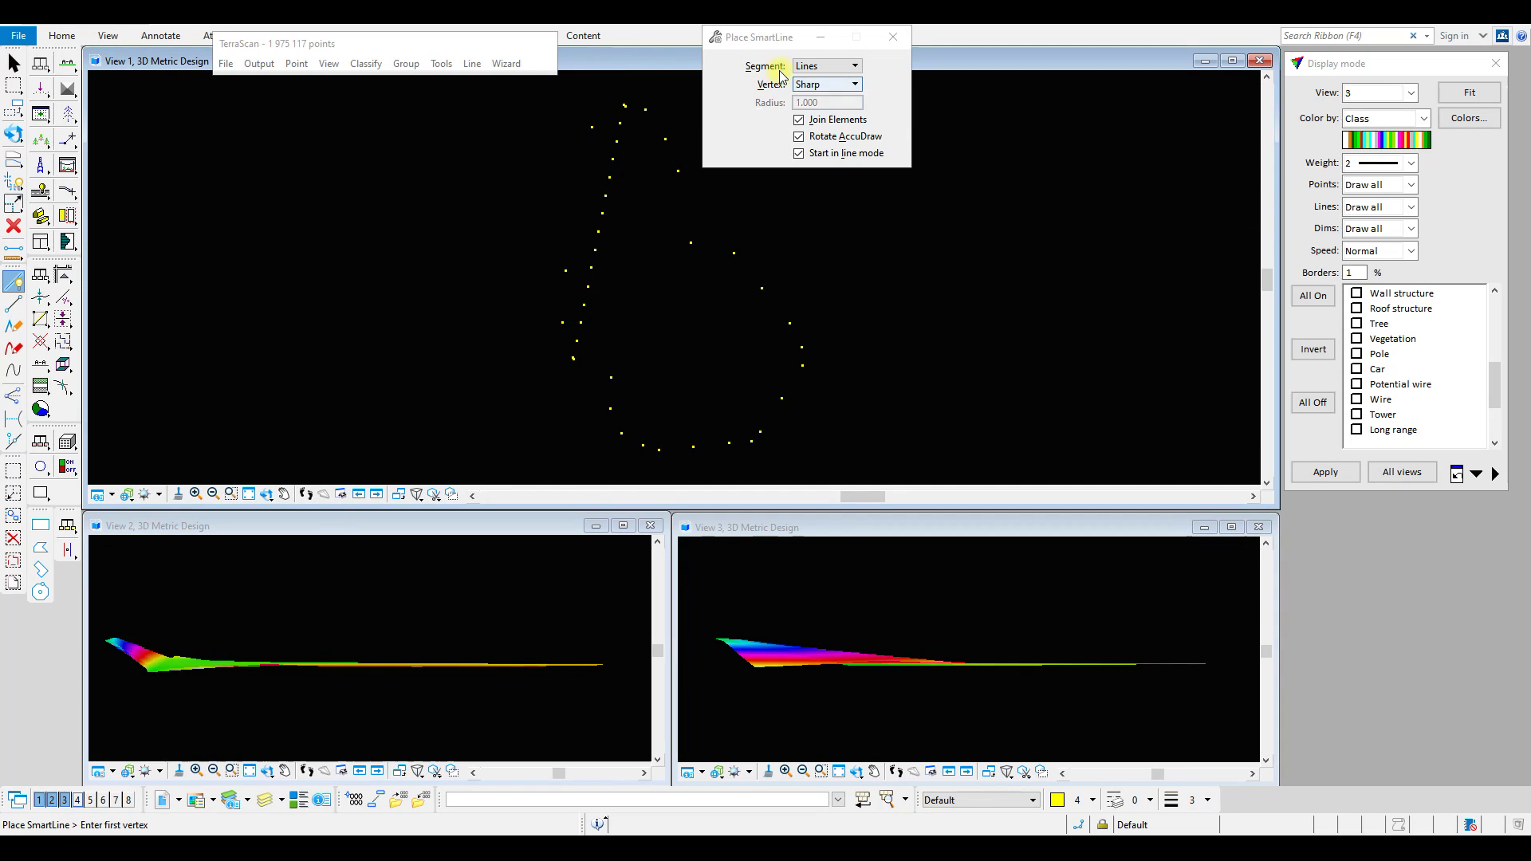
pyautogui.click(13, 62)
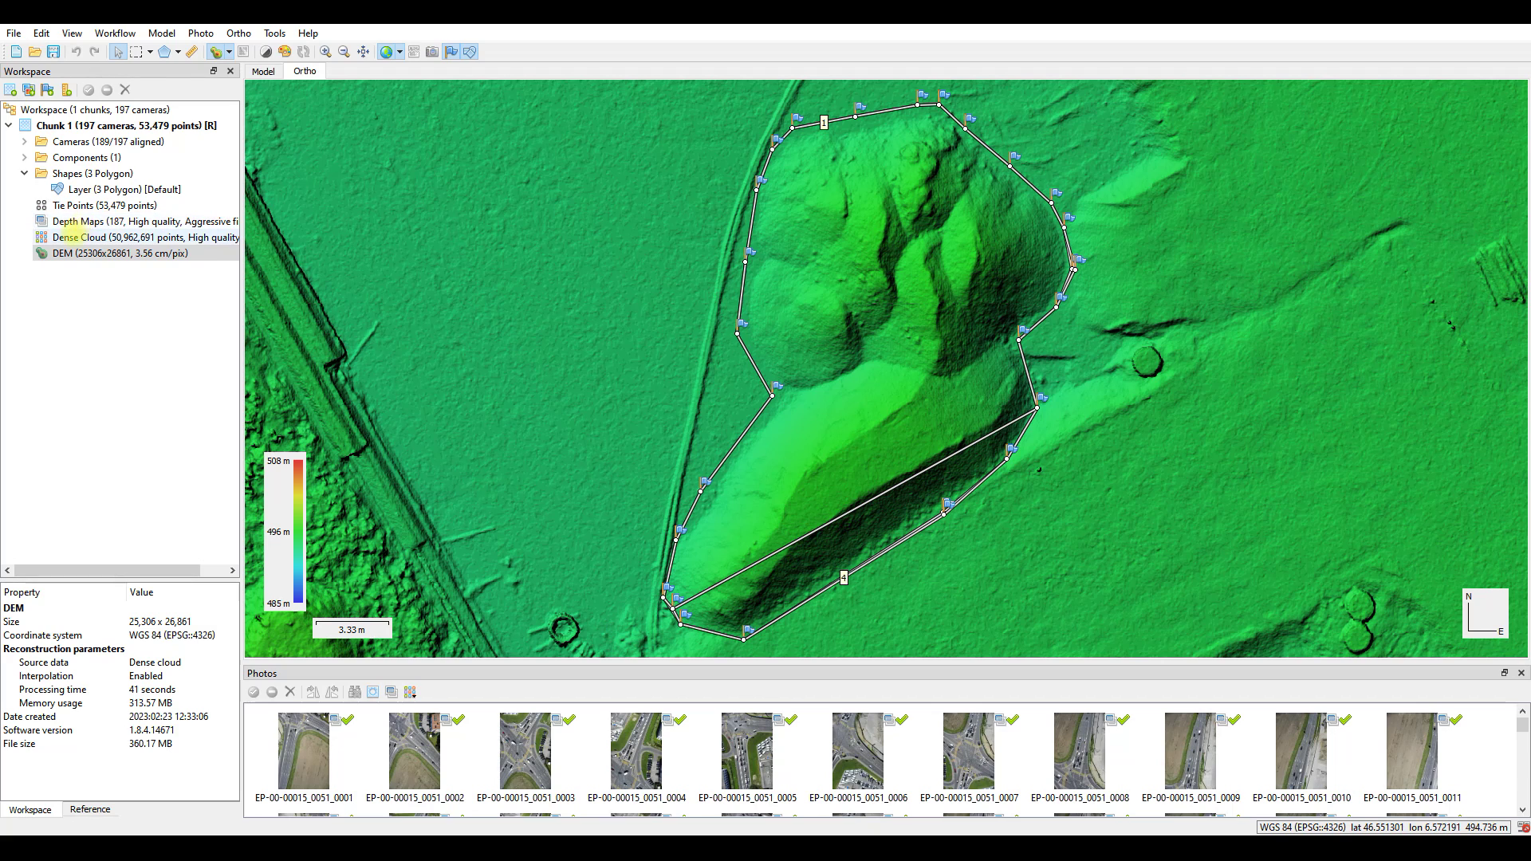
pyautogui.doubleClick(72, 236)
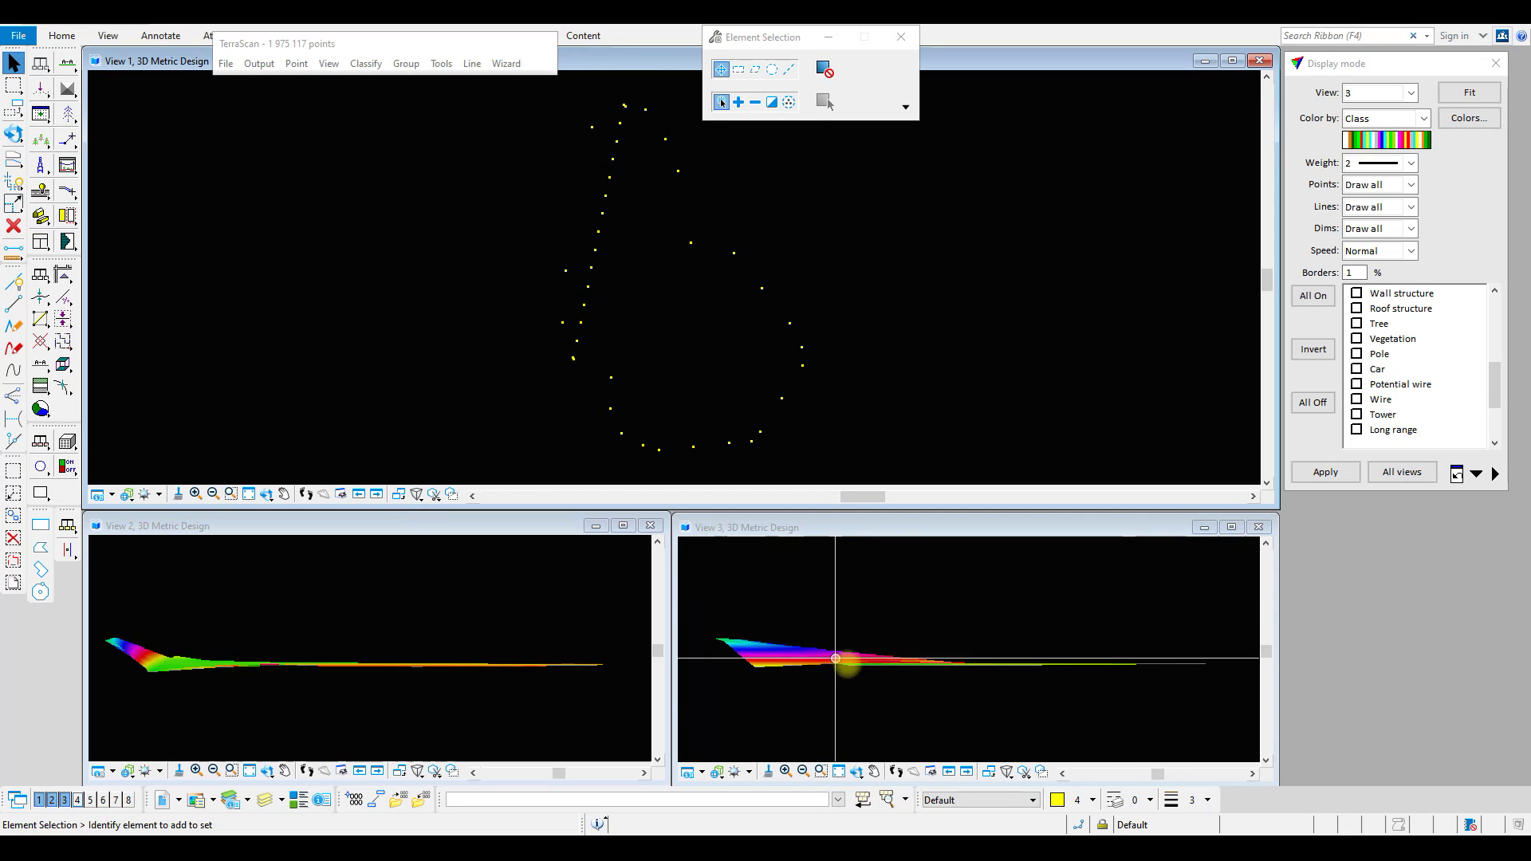
# Rotate View 3 to inspect its shaded surface in profile, and orbit the stockpile's dense cloud in the Metashape project
pyautogui.click(856, 772)
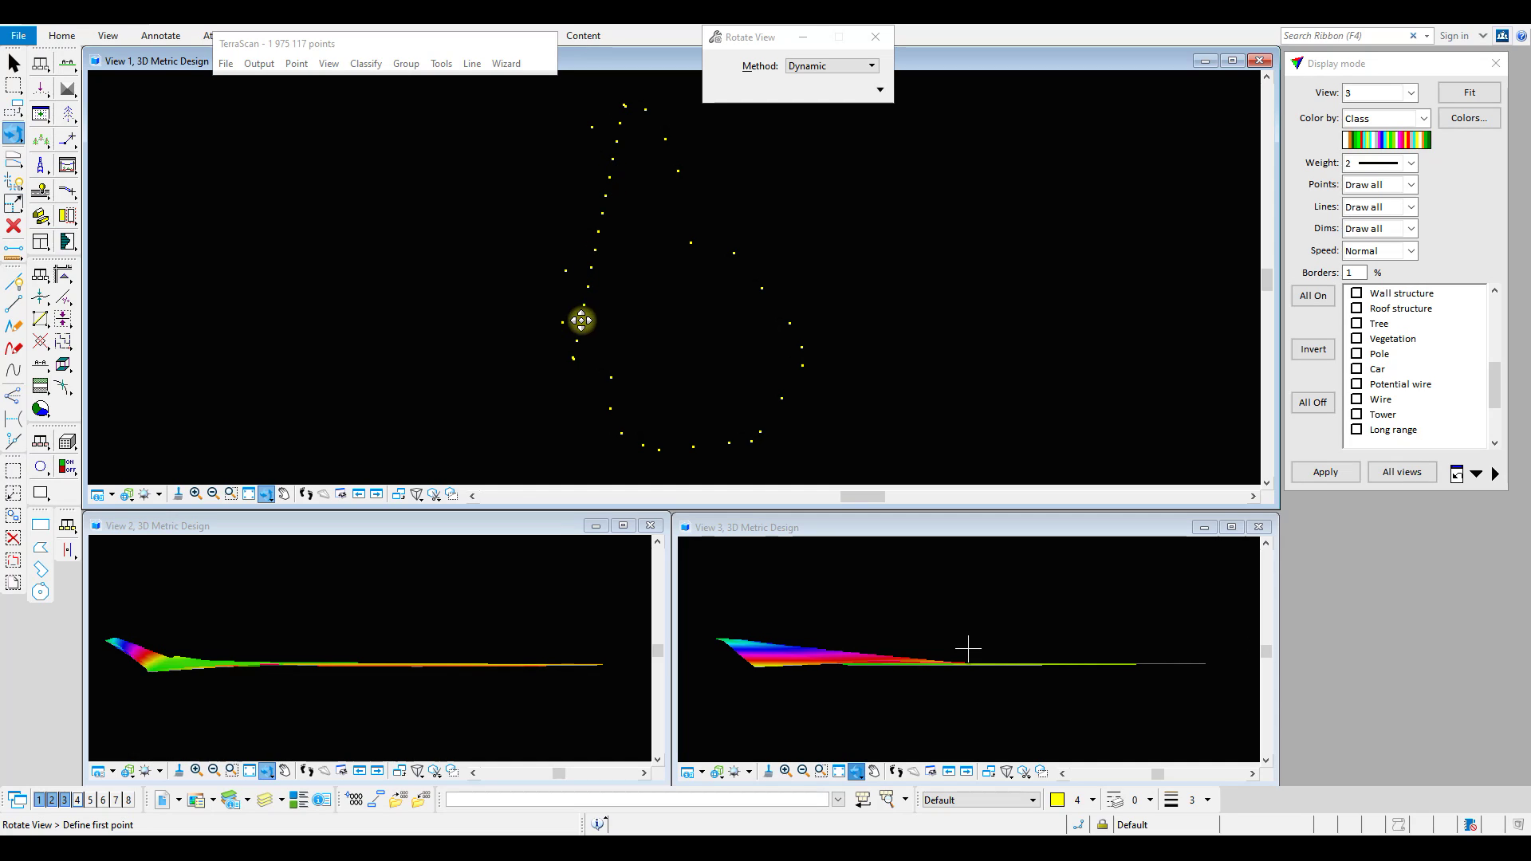
pyautogui.click(974, 599)
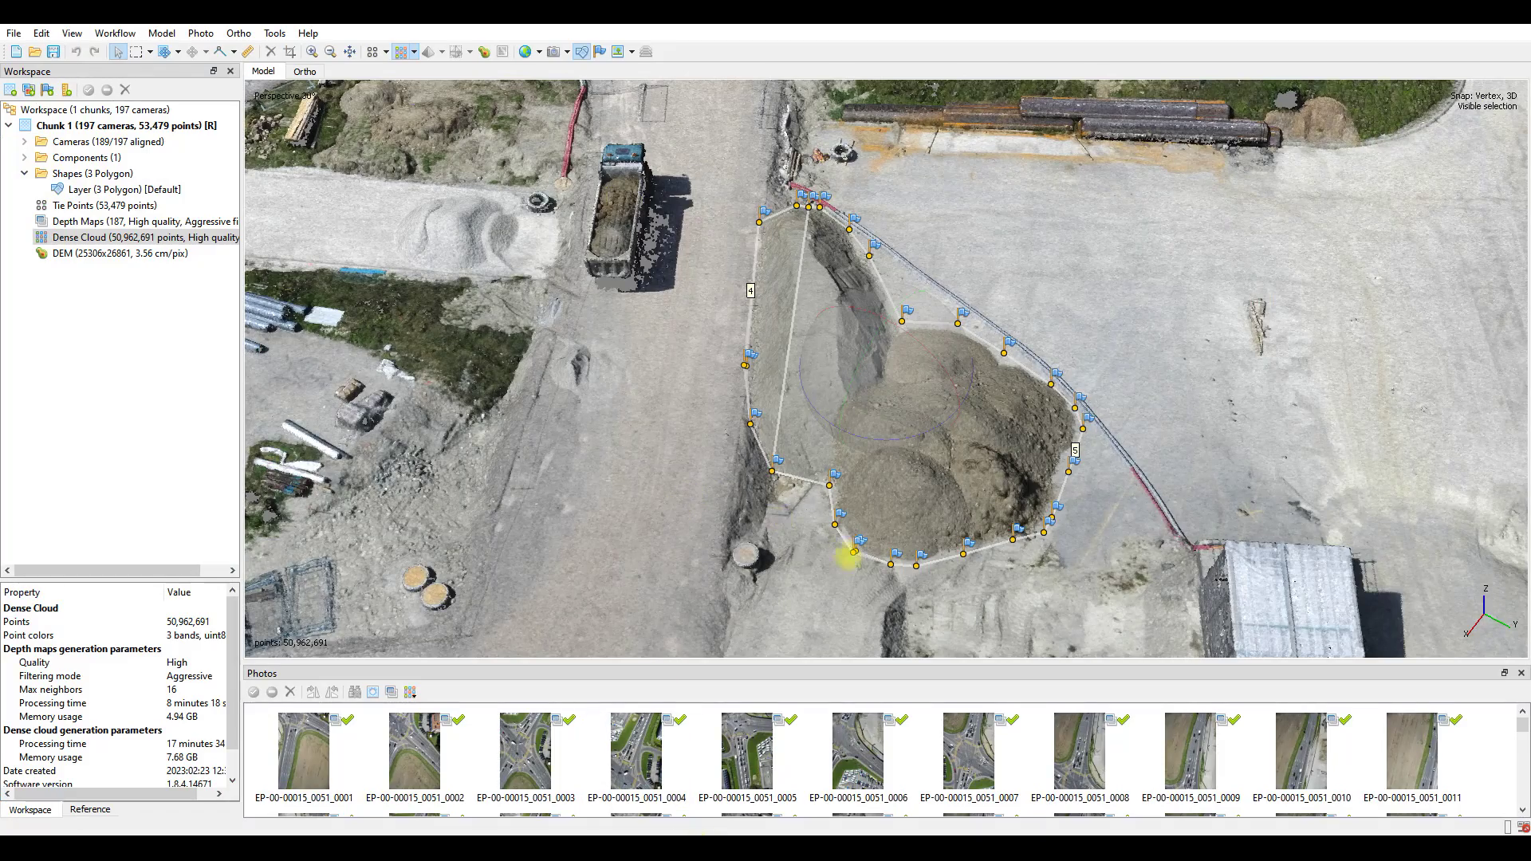
pyautogui.moveTo(804, 604); pyautogui.dragTo(823, 346)
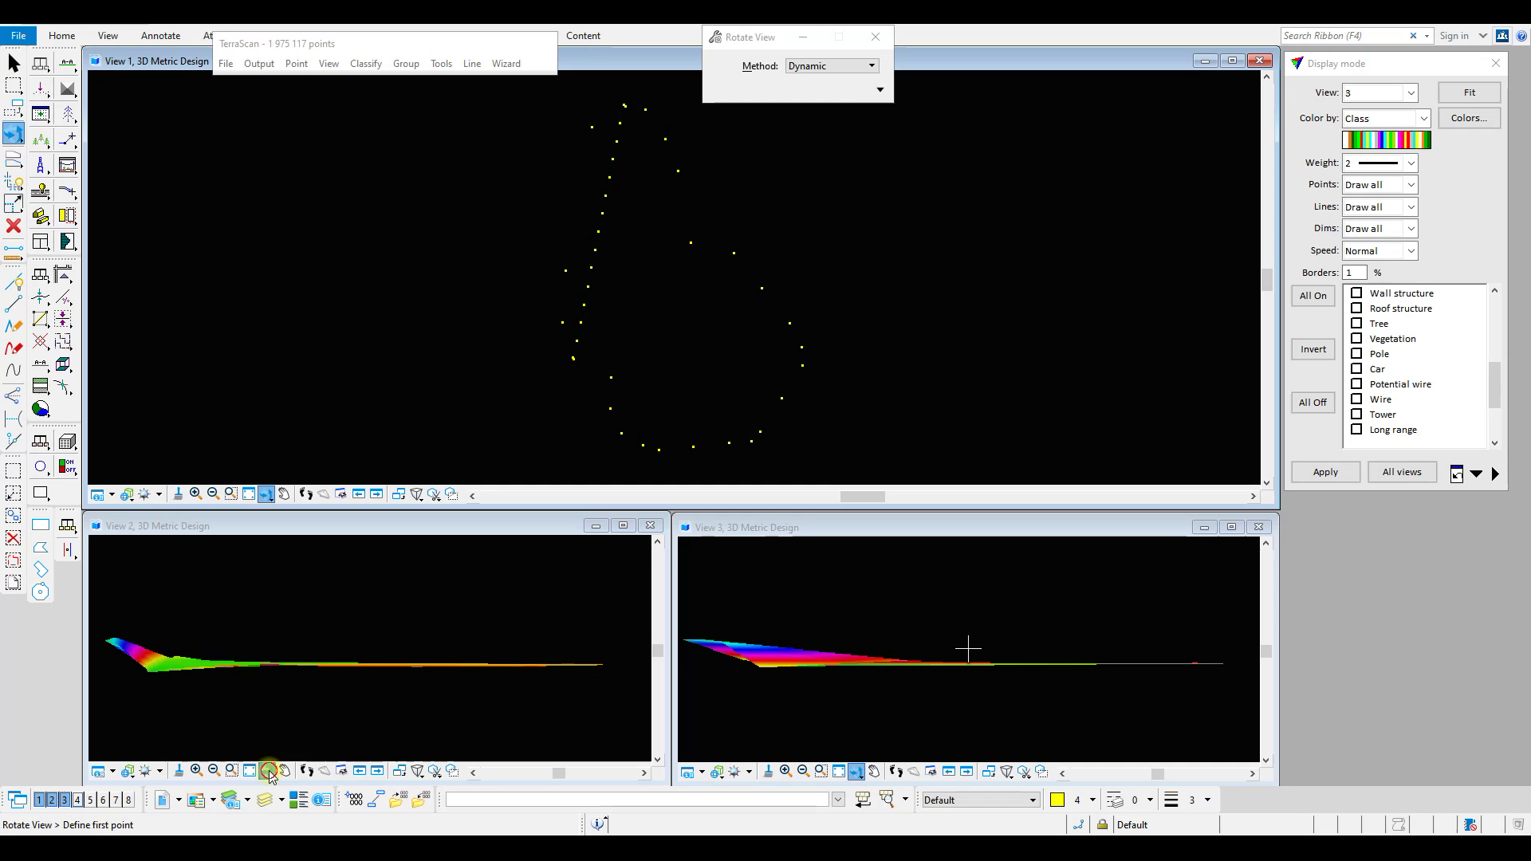
# Rotate View 2 to look down on the Base surface and bring the whole surface into the view
pyautogui.click(419, 606)
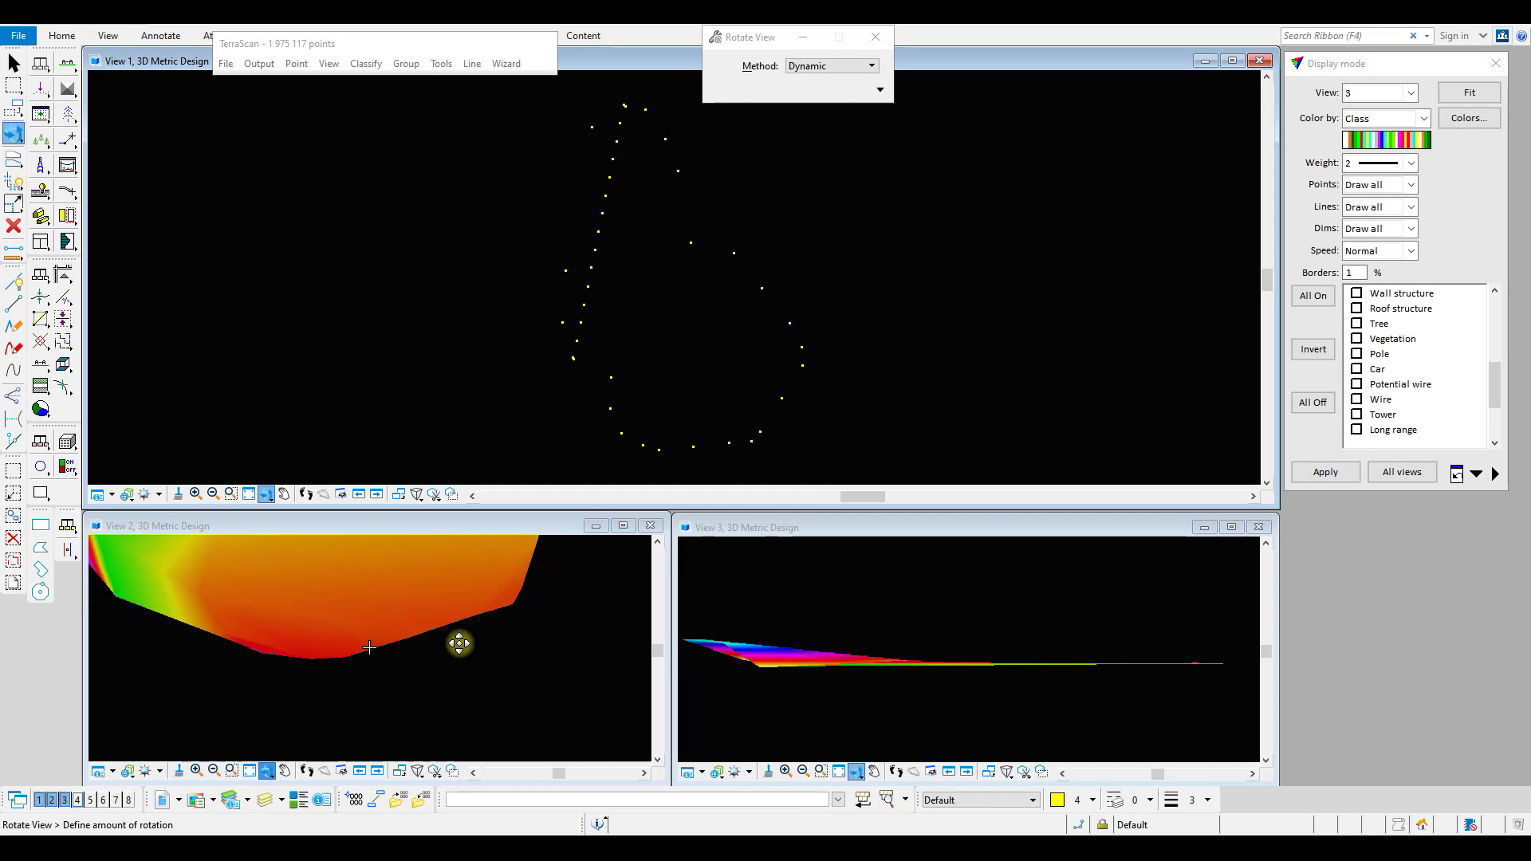
pyautogui.click(436, 670)
pyautogui.scroll(-2, 370, 647)
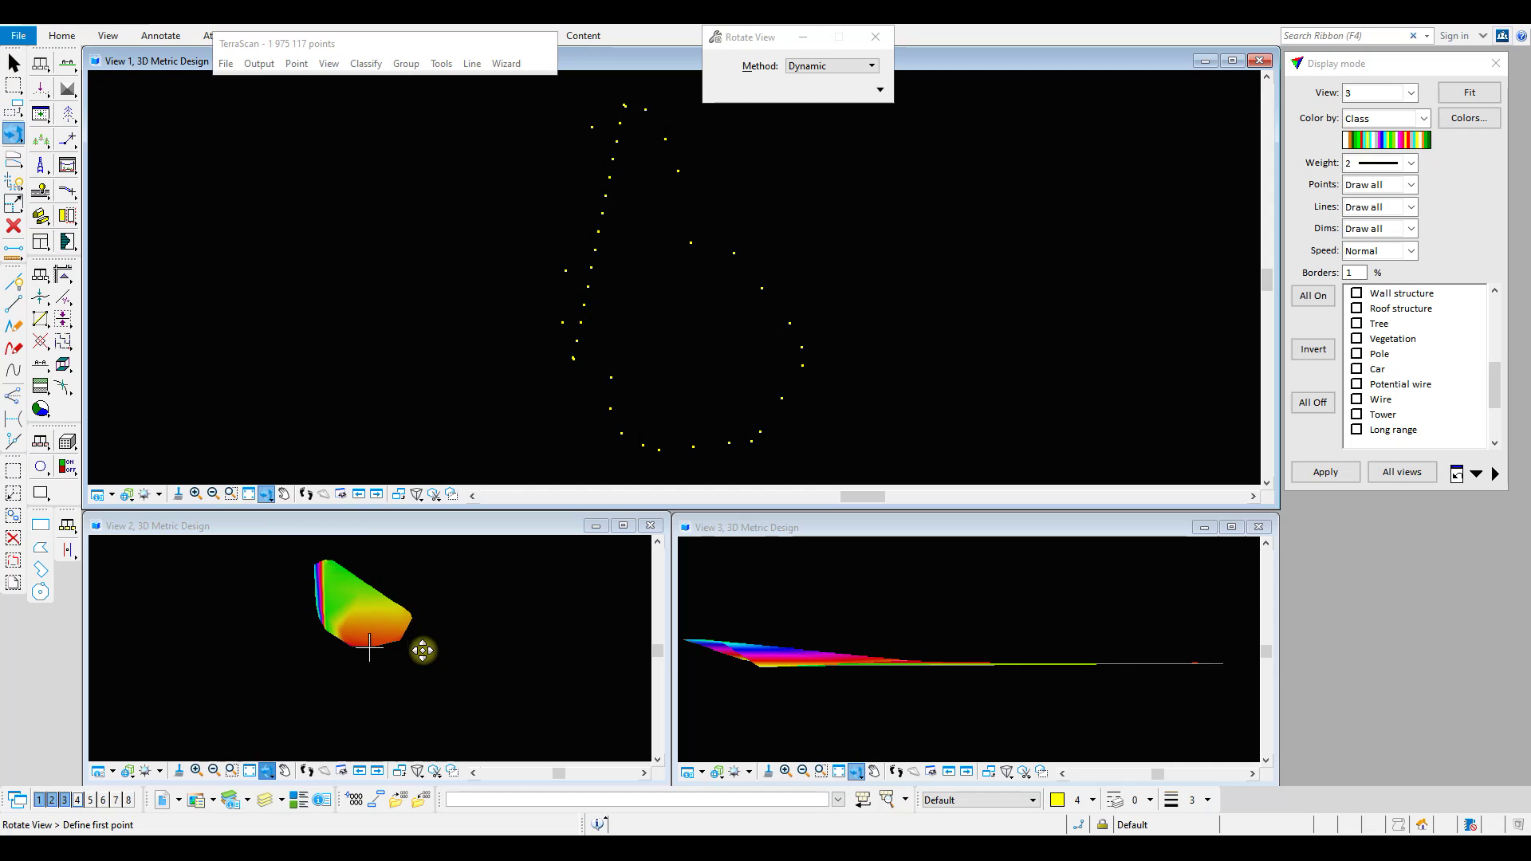
pyautogui.scroll(2, 369, 647)
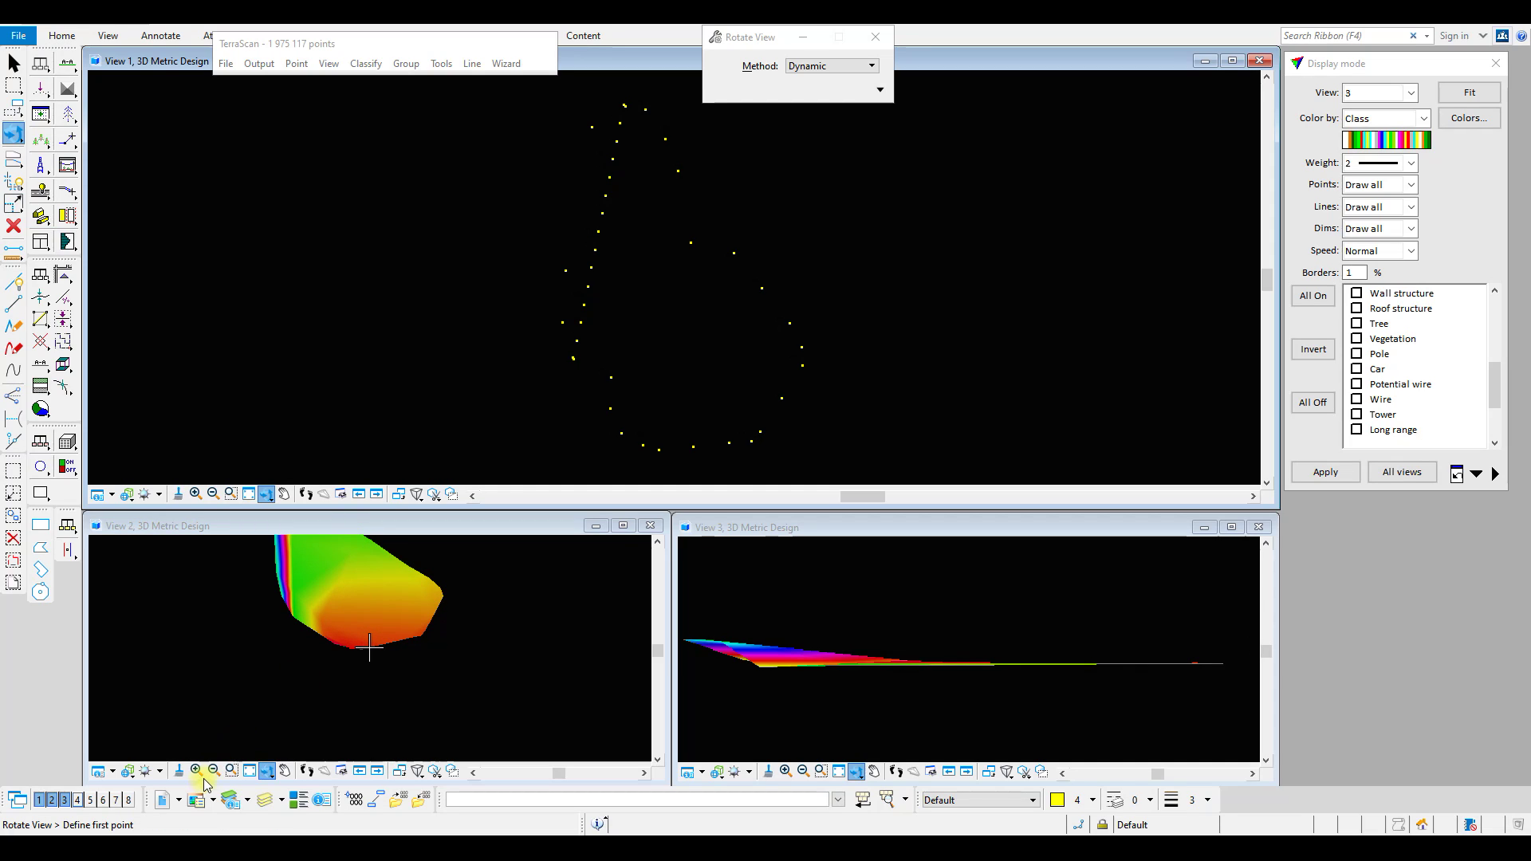
pyautogui.click(286, 770)
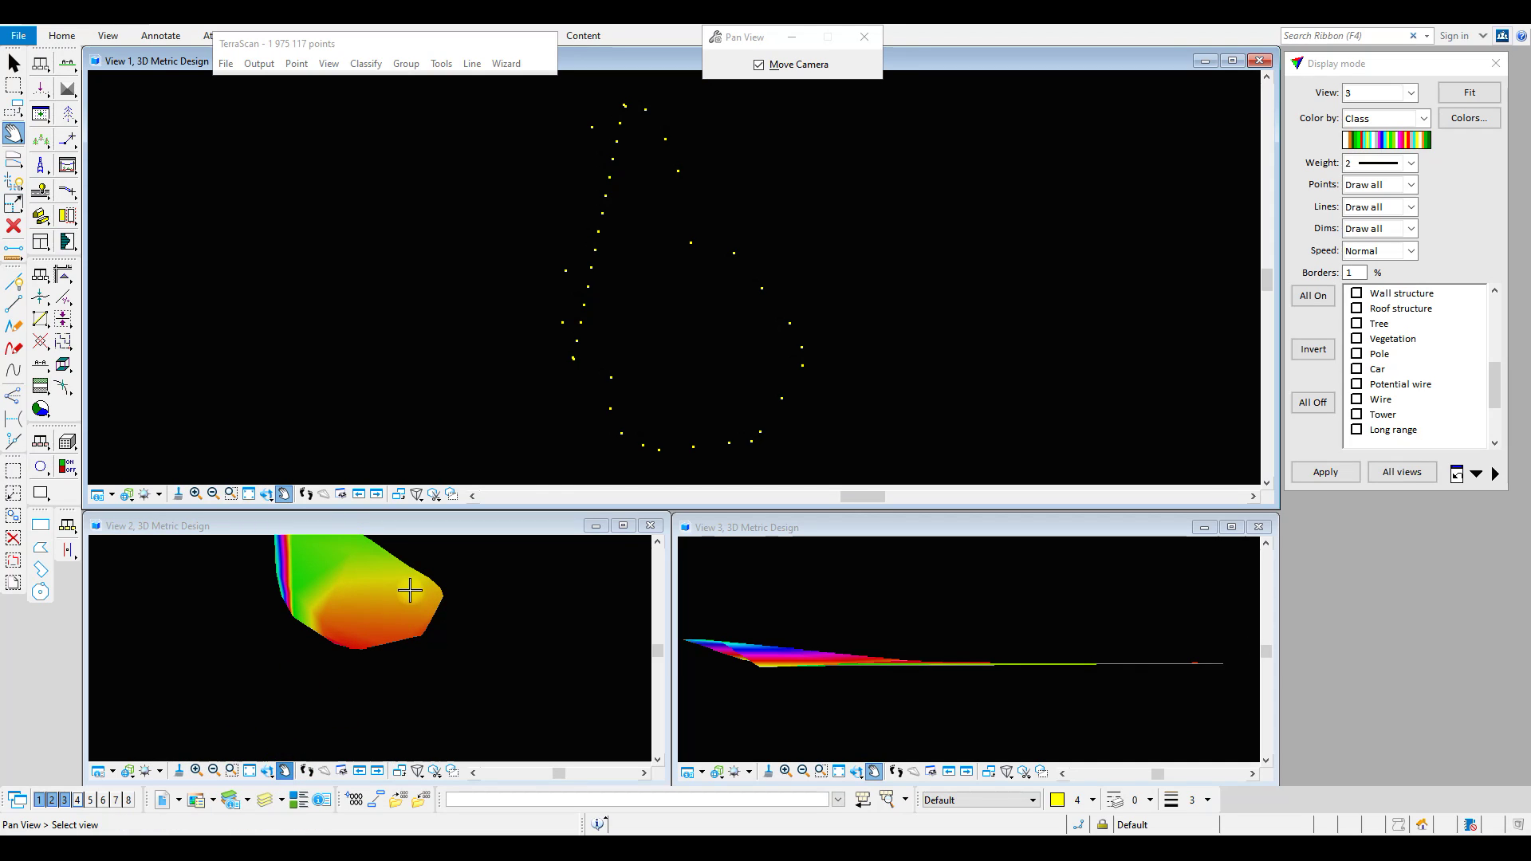
pyautogui.moveTo(410, 590); pyautogui.dragTo(417, 673)
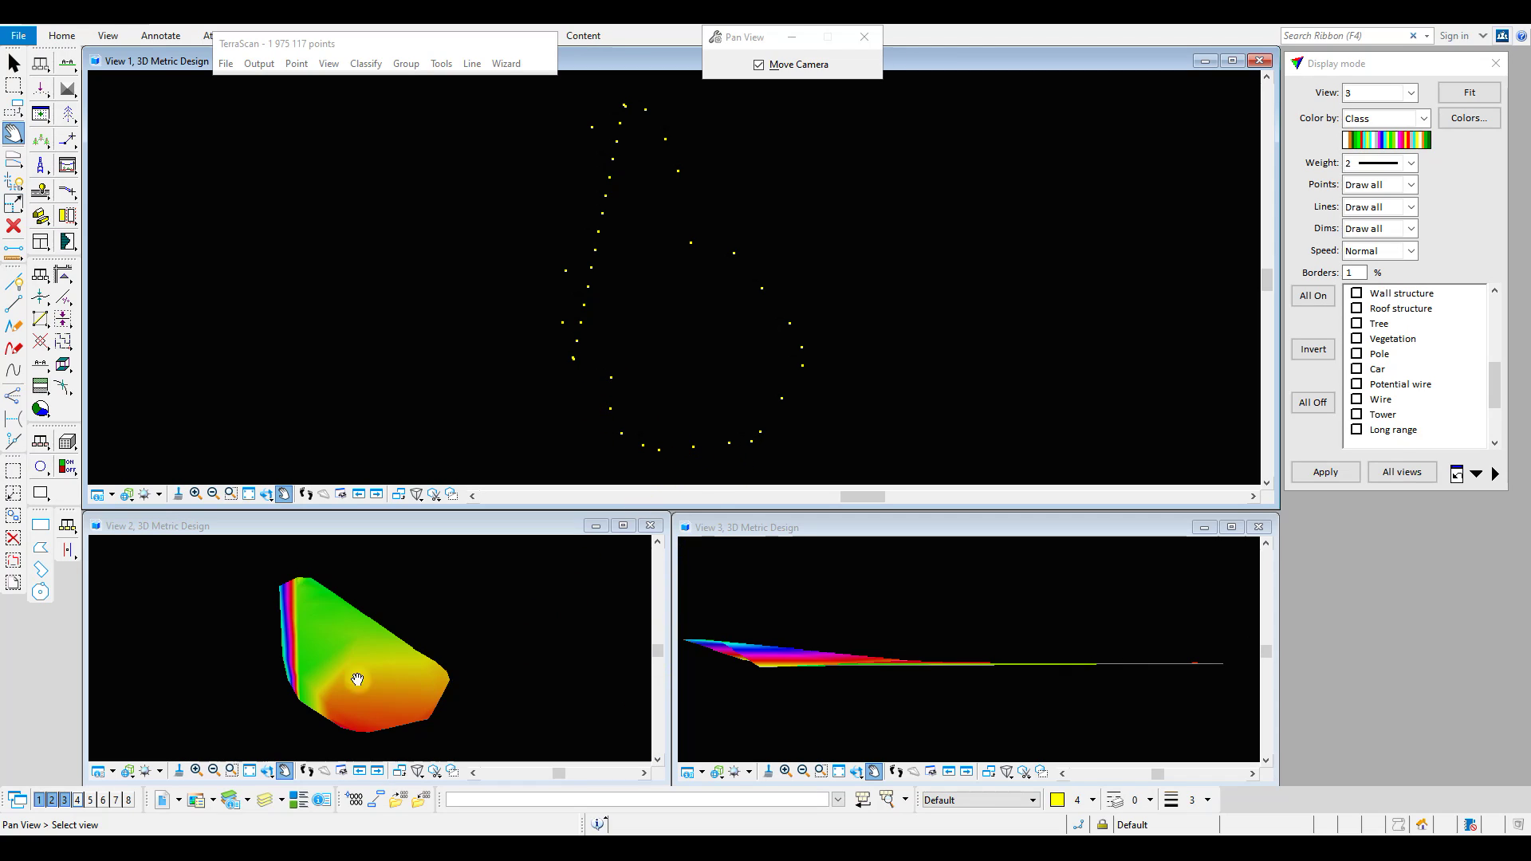
# Rotate View 2 to examine the Base surface from the side and at an oblique angle
pyautogui.click(267, 770)
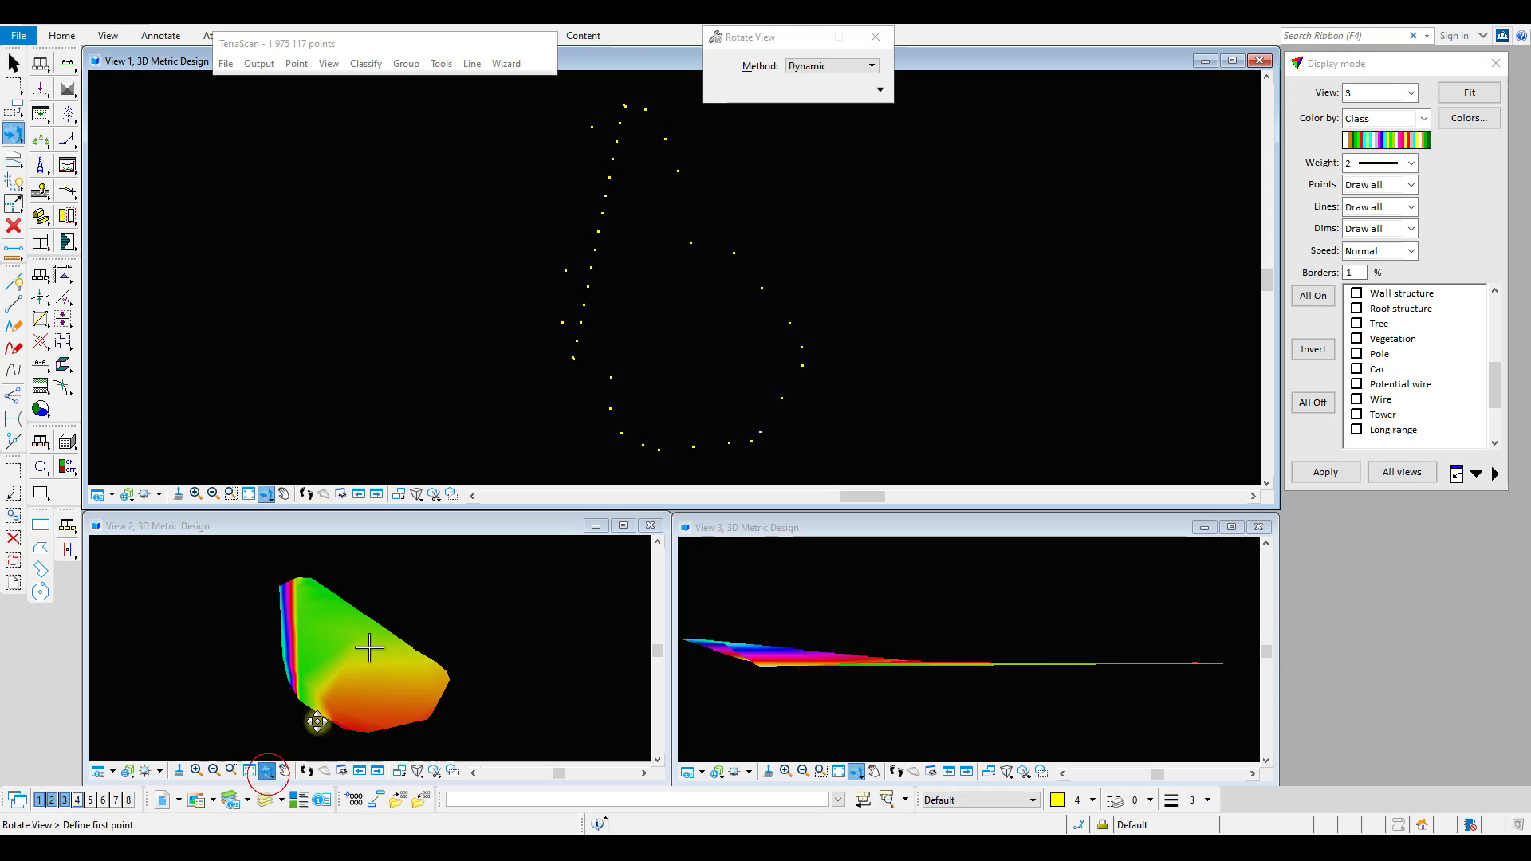
pyautogui.click(354, 711)
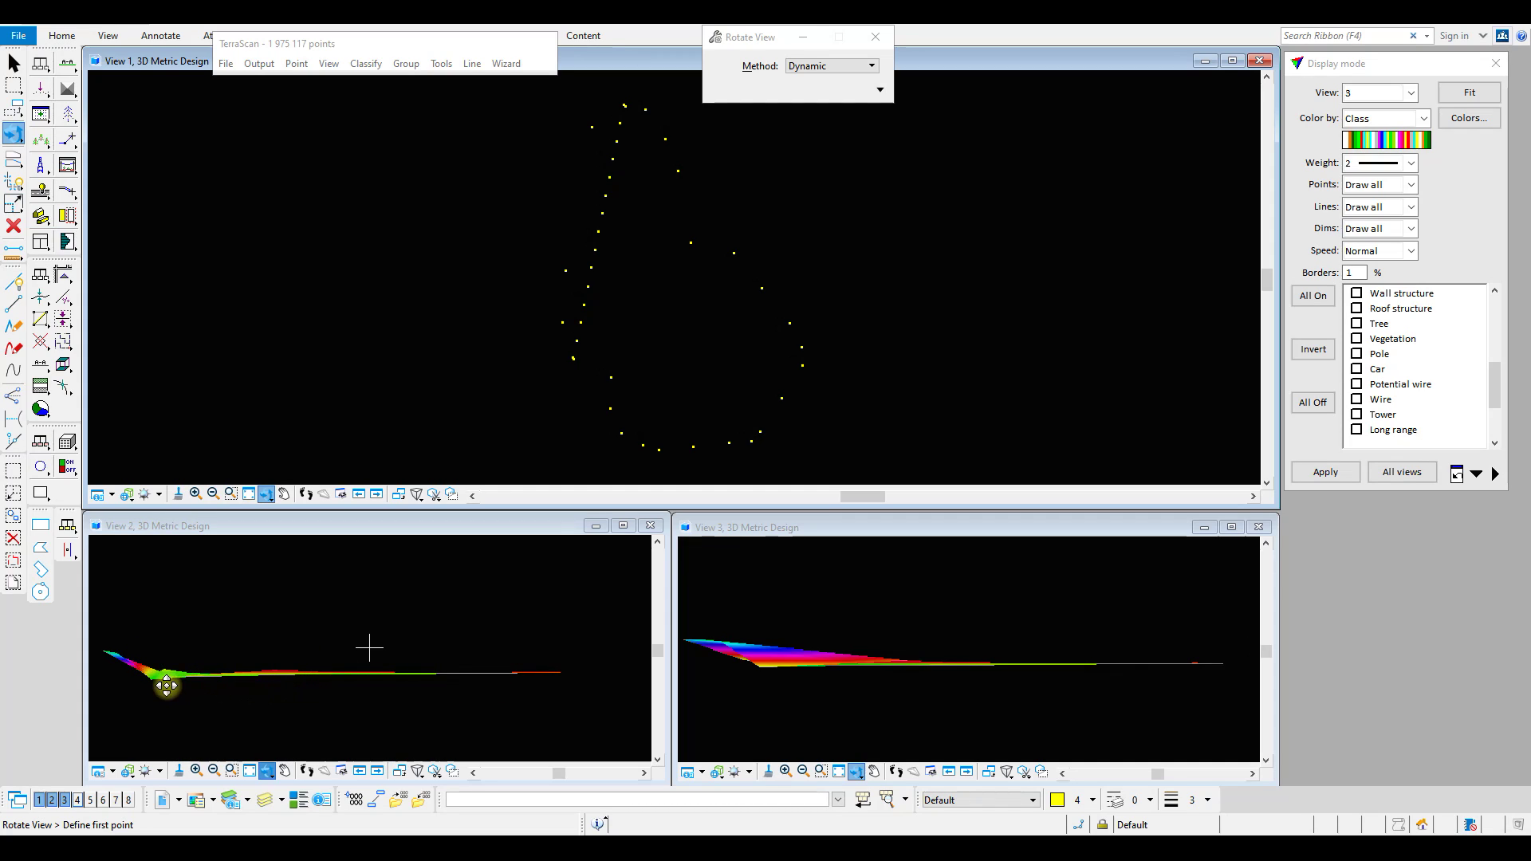
pyautogui.click(331, 582)
pyautogui.click(327, 598)
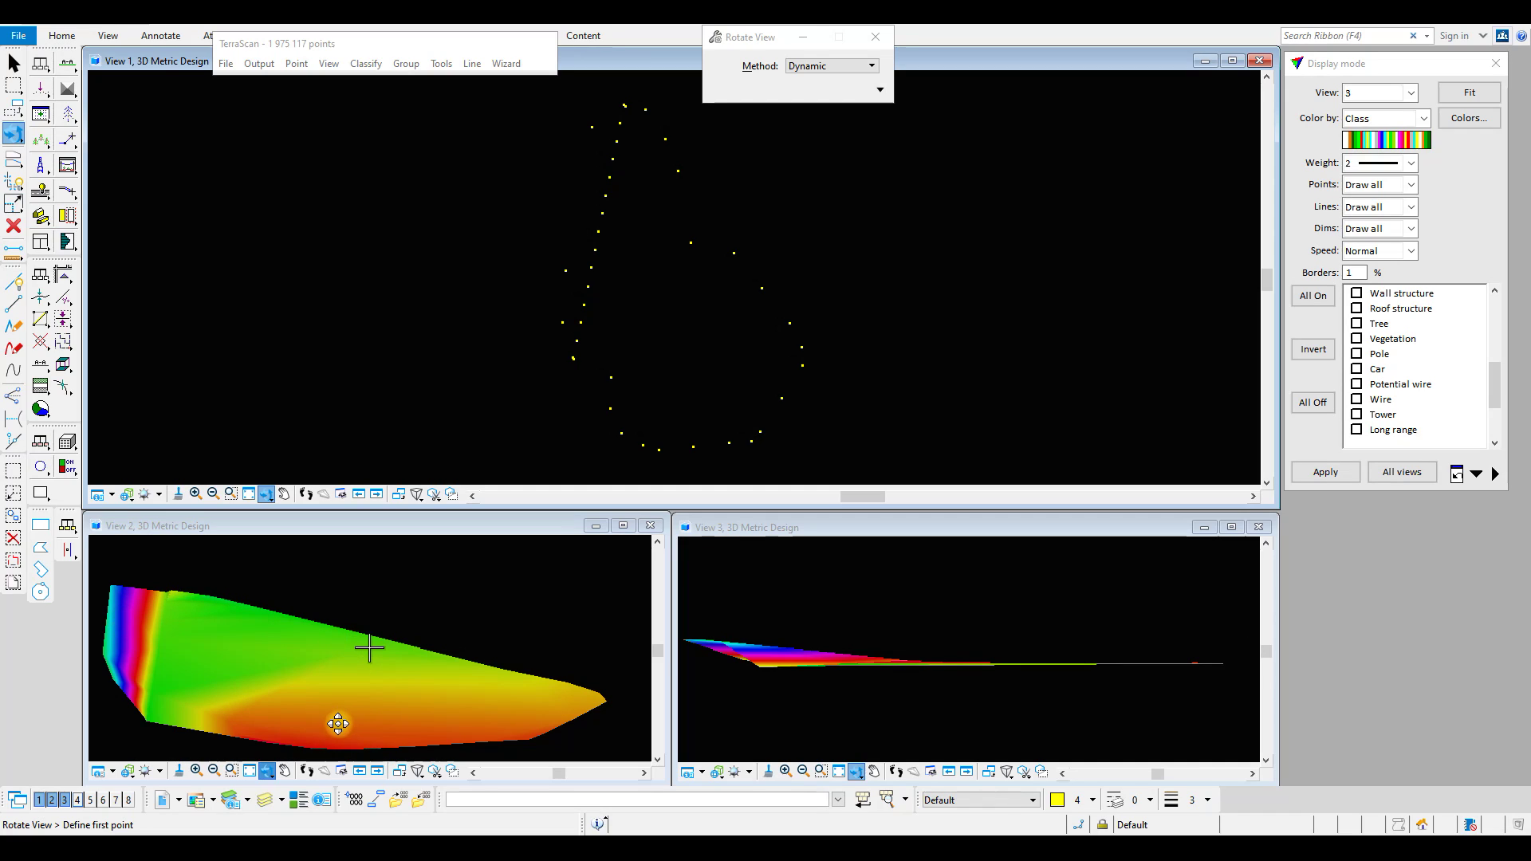
# Show all point classes in View 1
pyautogui.click(1413, 94)
pyautogui.click(1369, 106)
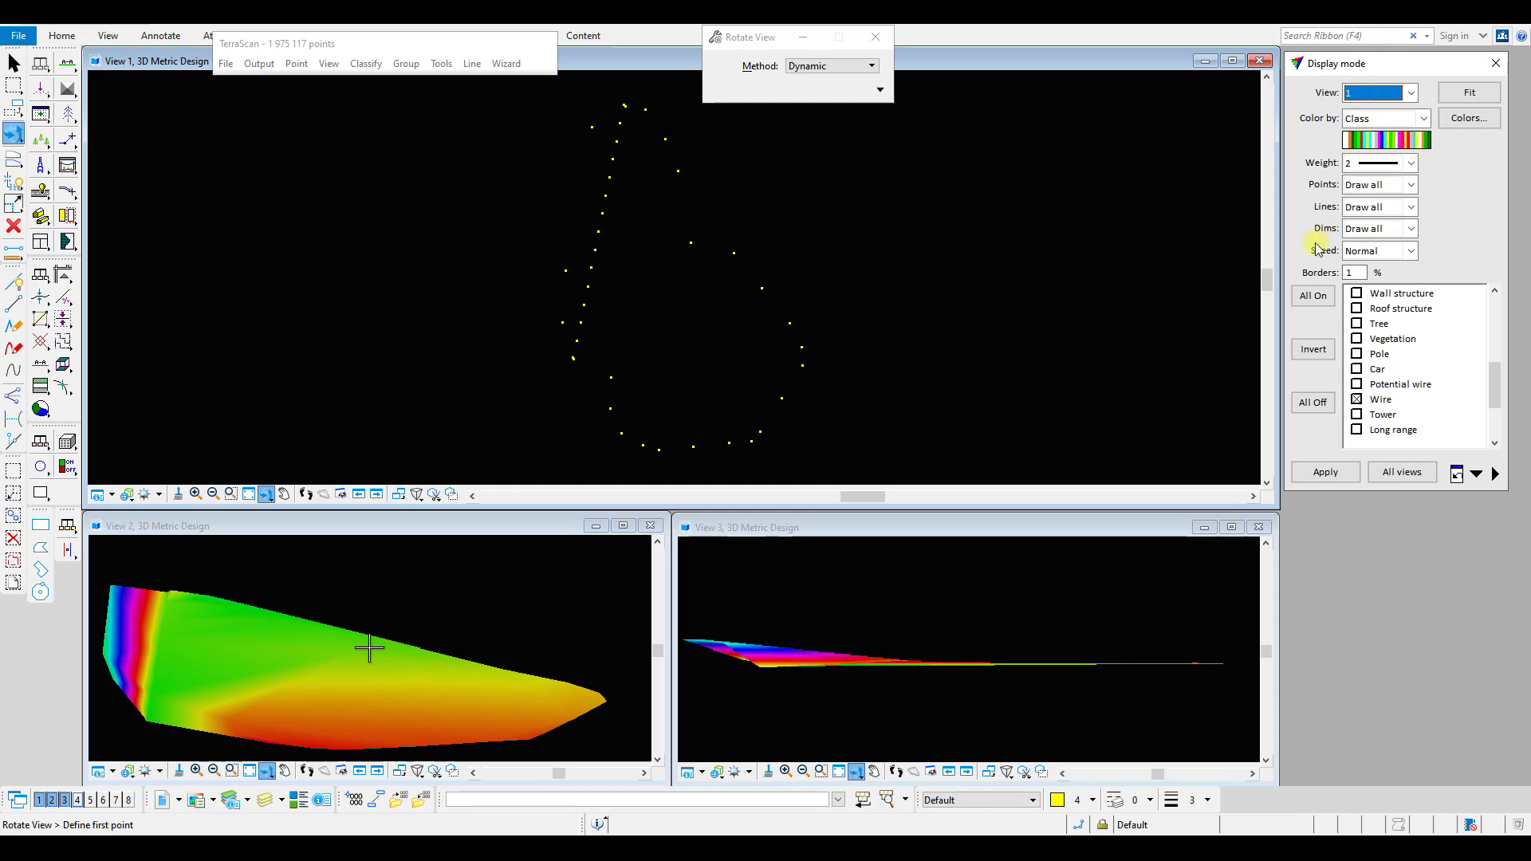
pyautogui.click(1308, 297)
pyautogui.click(1312, 474)
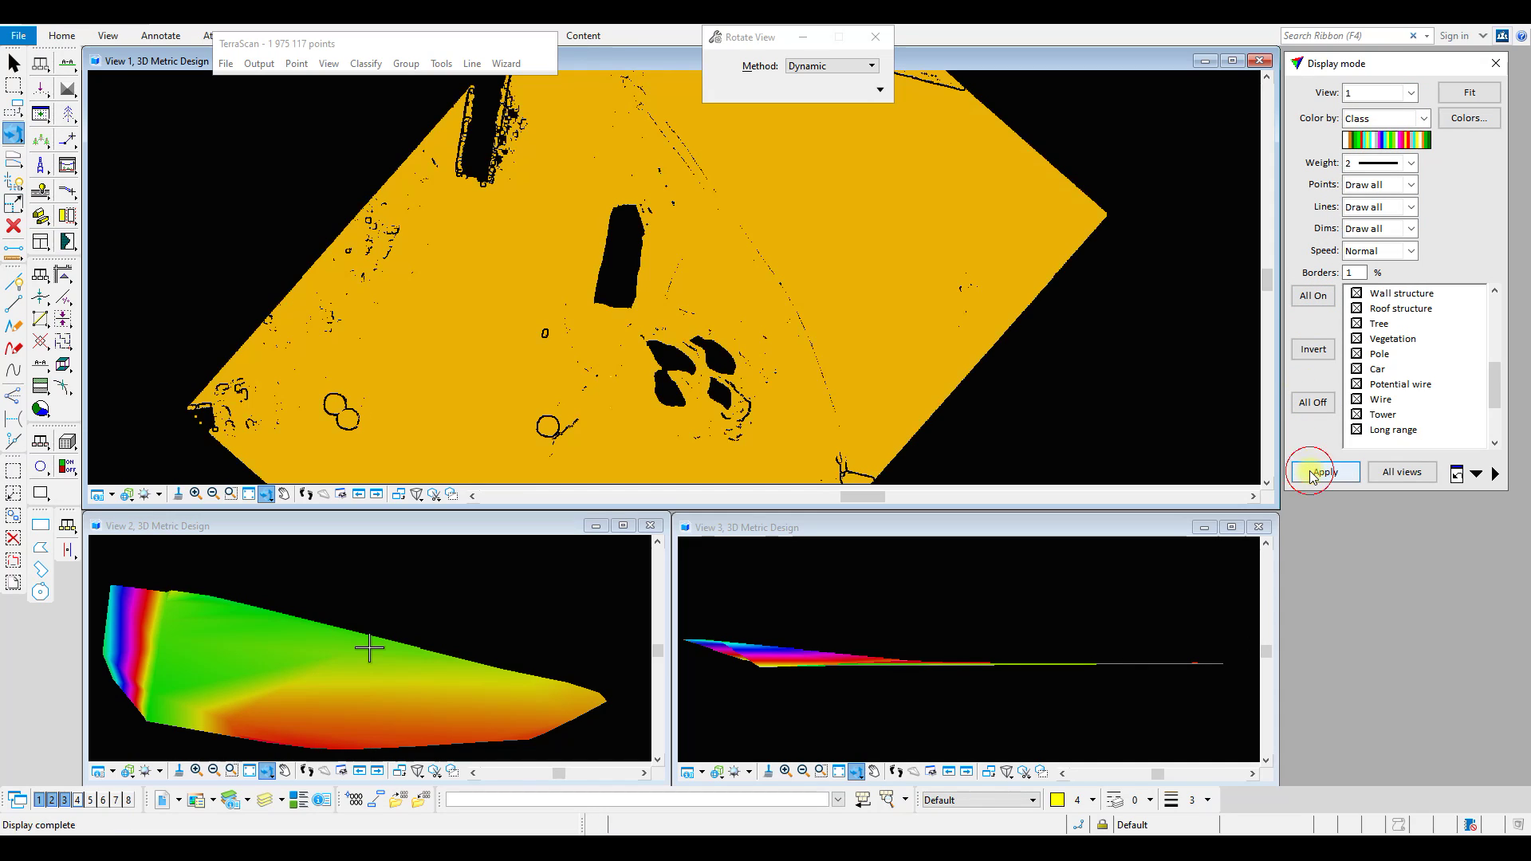
# Color the points in View 1 by Color and fit the view to the point cloud
pyautogui.click(1424, 118)
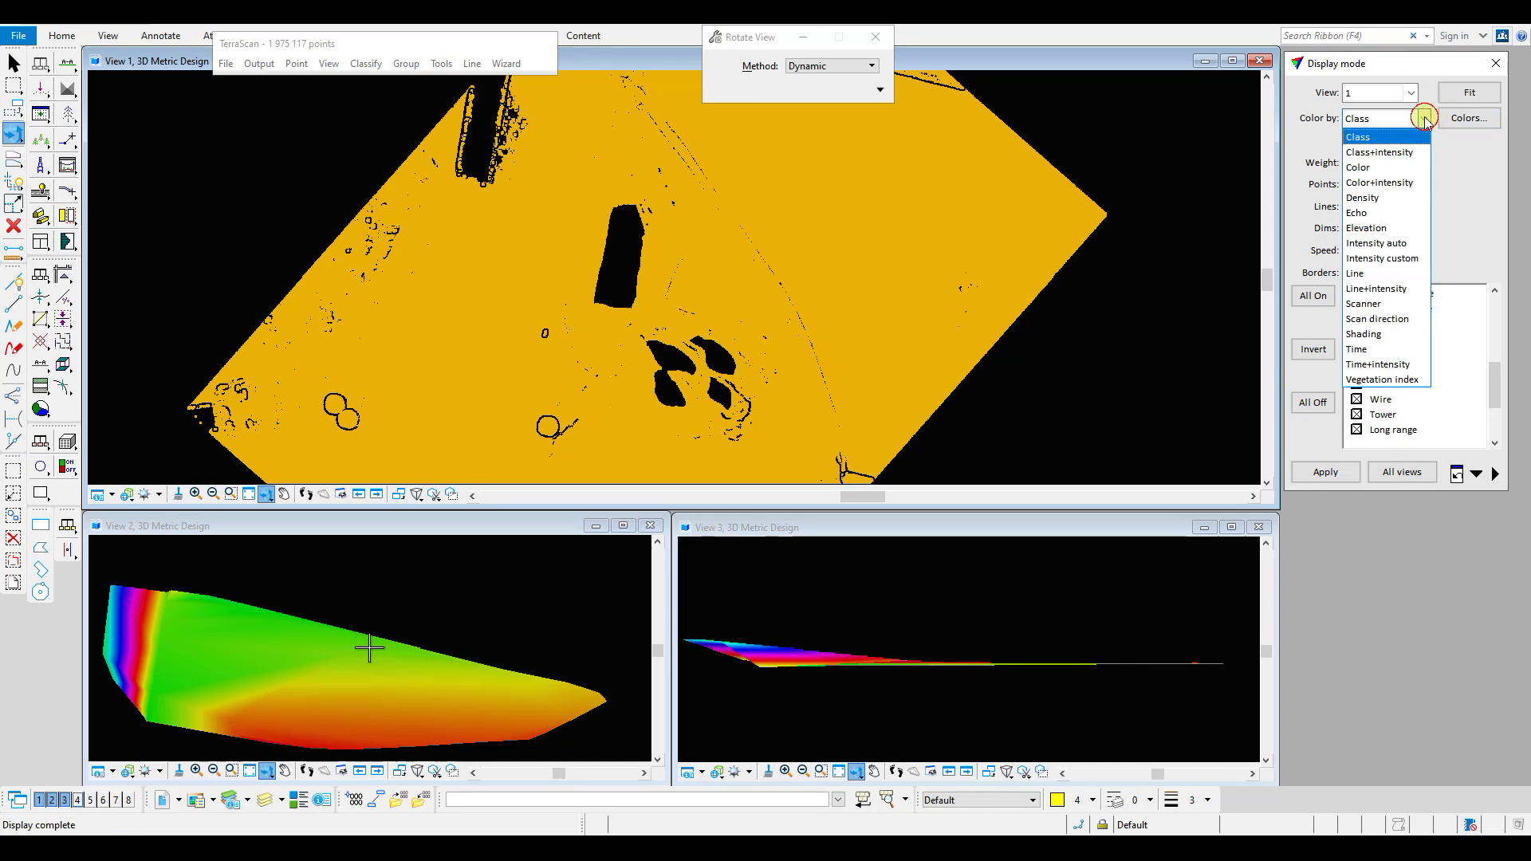
pyautogui.click(1358, 166)
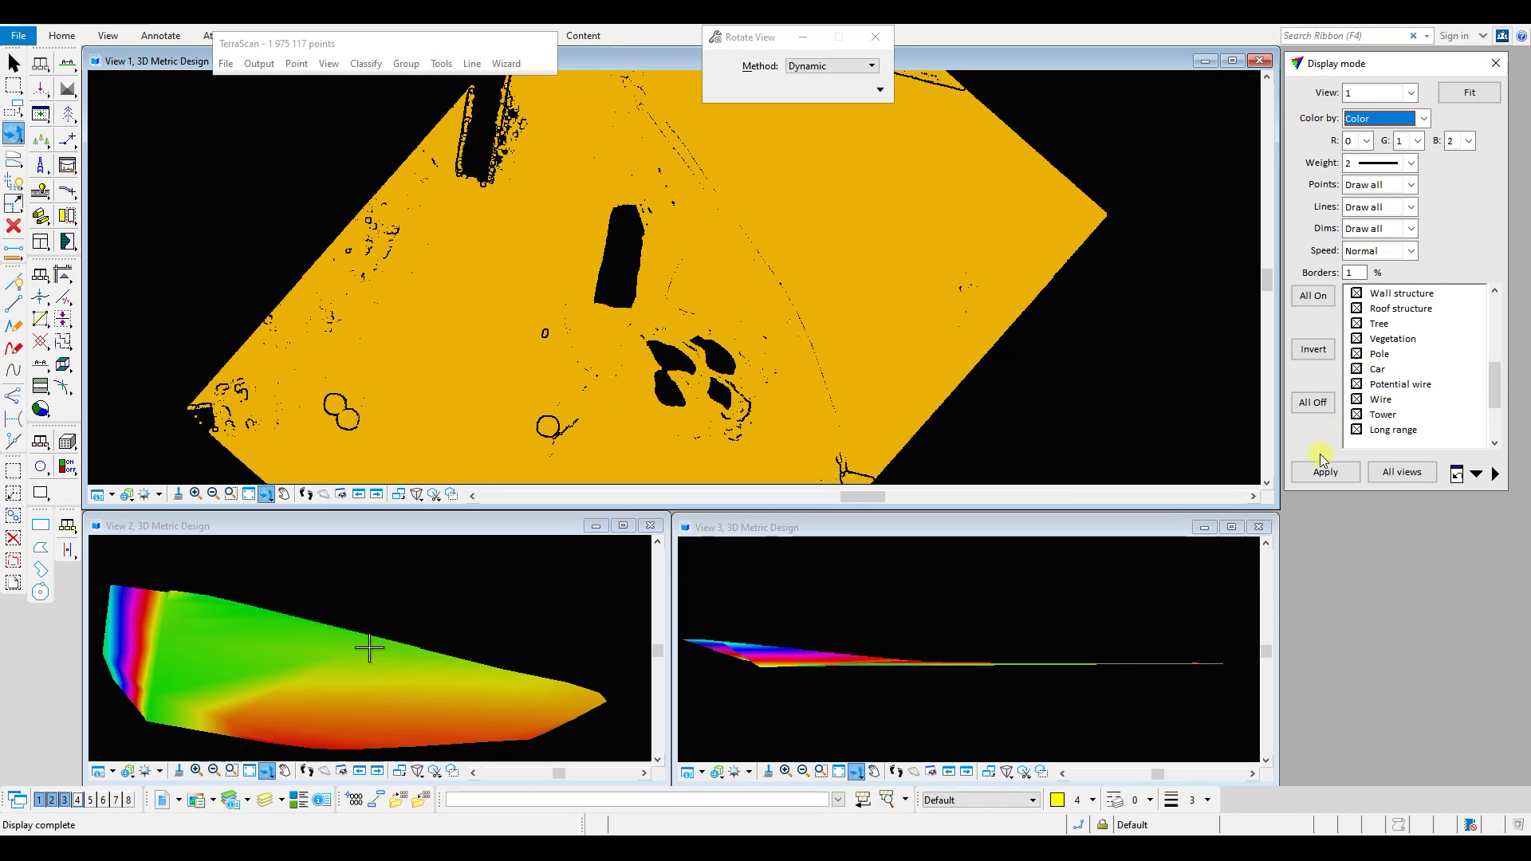
pyautogui.click(1321, 473)
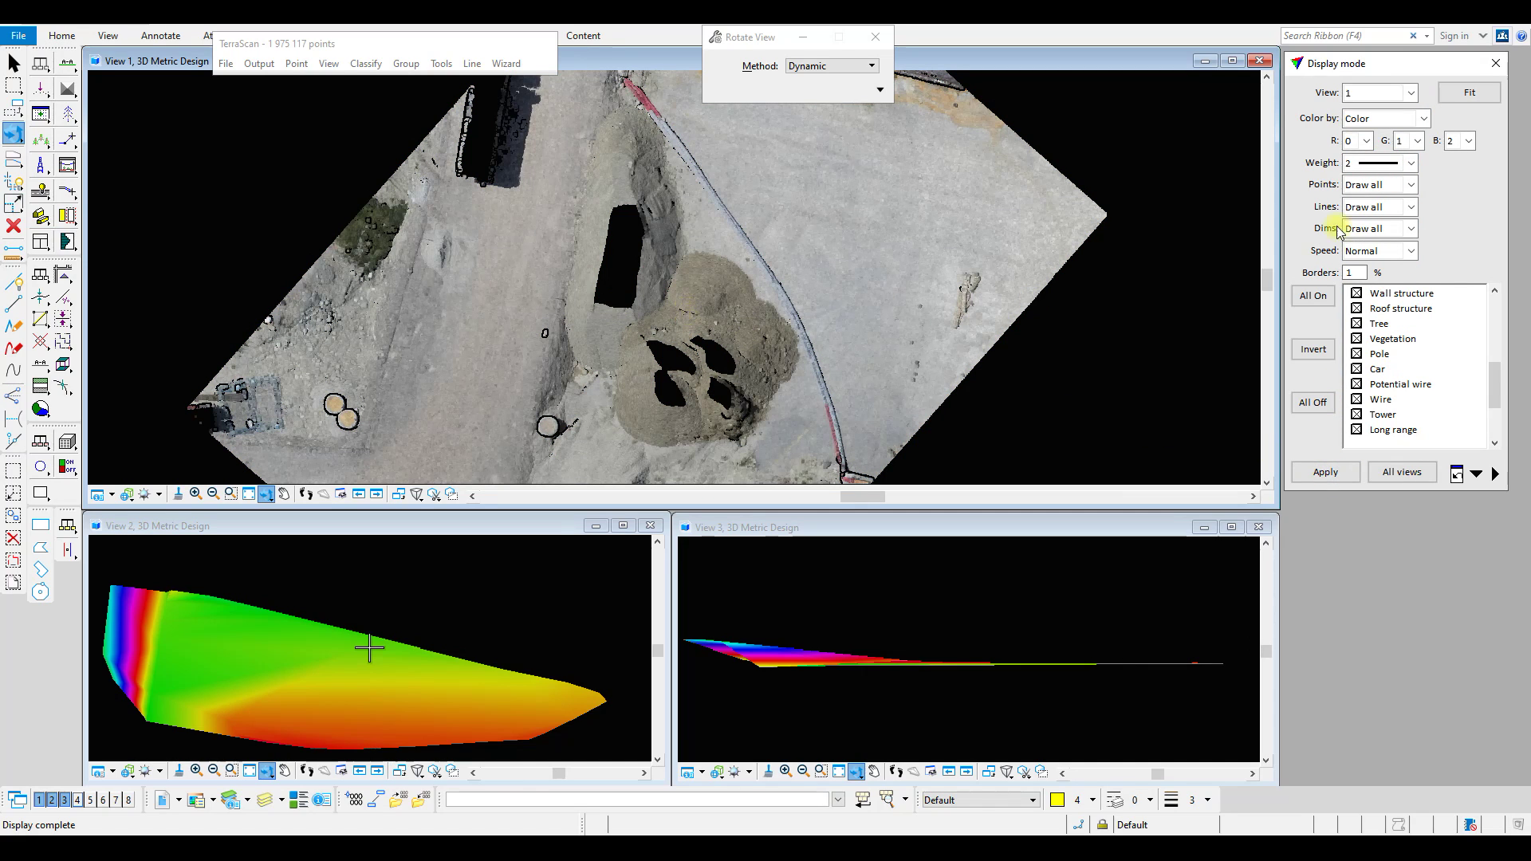
pyautogui.click(1469, 93)
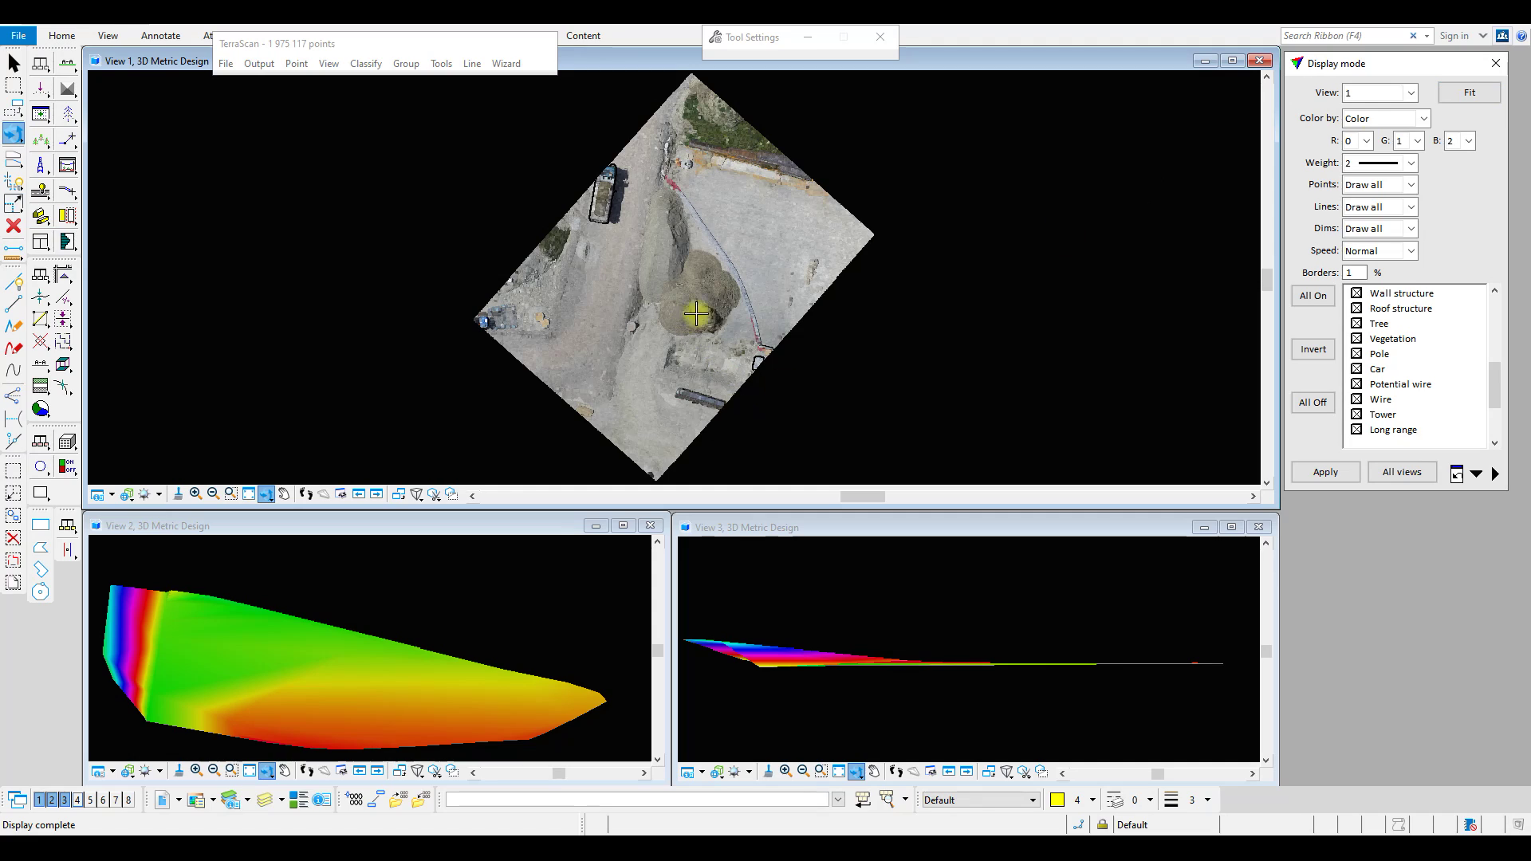
pyautogui.scroll(2, 720, 300)
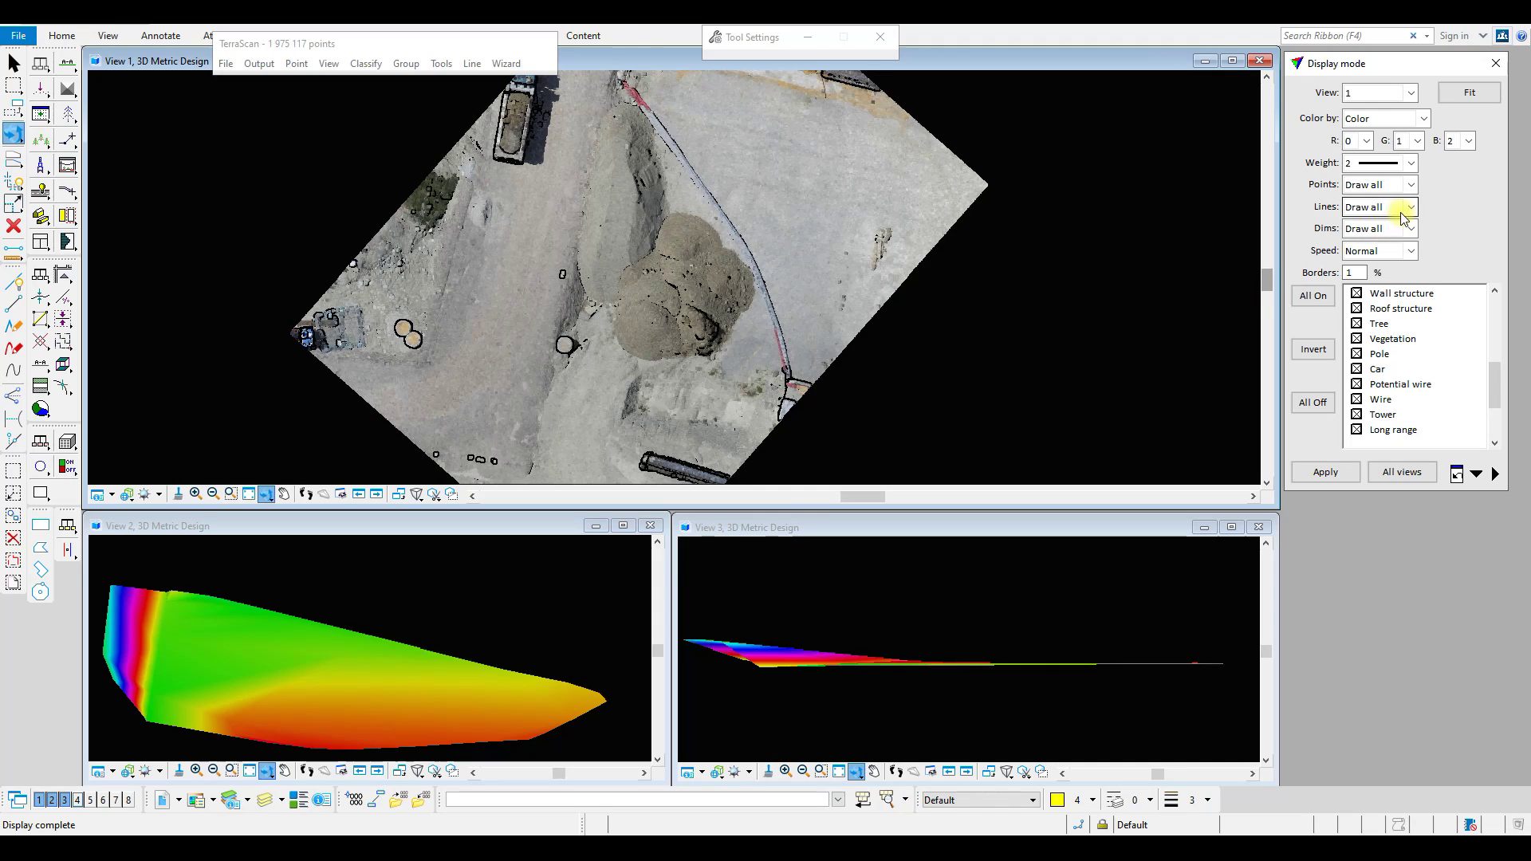
# Recolor the points in View 1 by Class, and return them to Color
pyautogui.click(1424, 118)
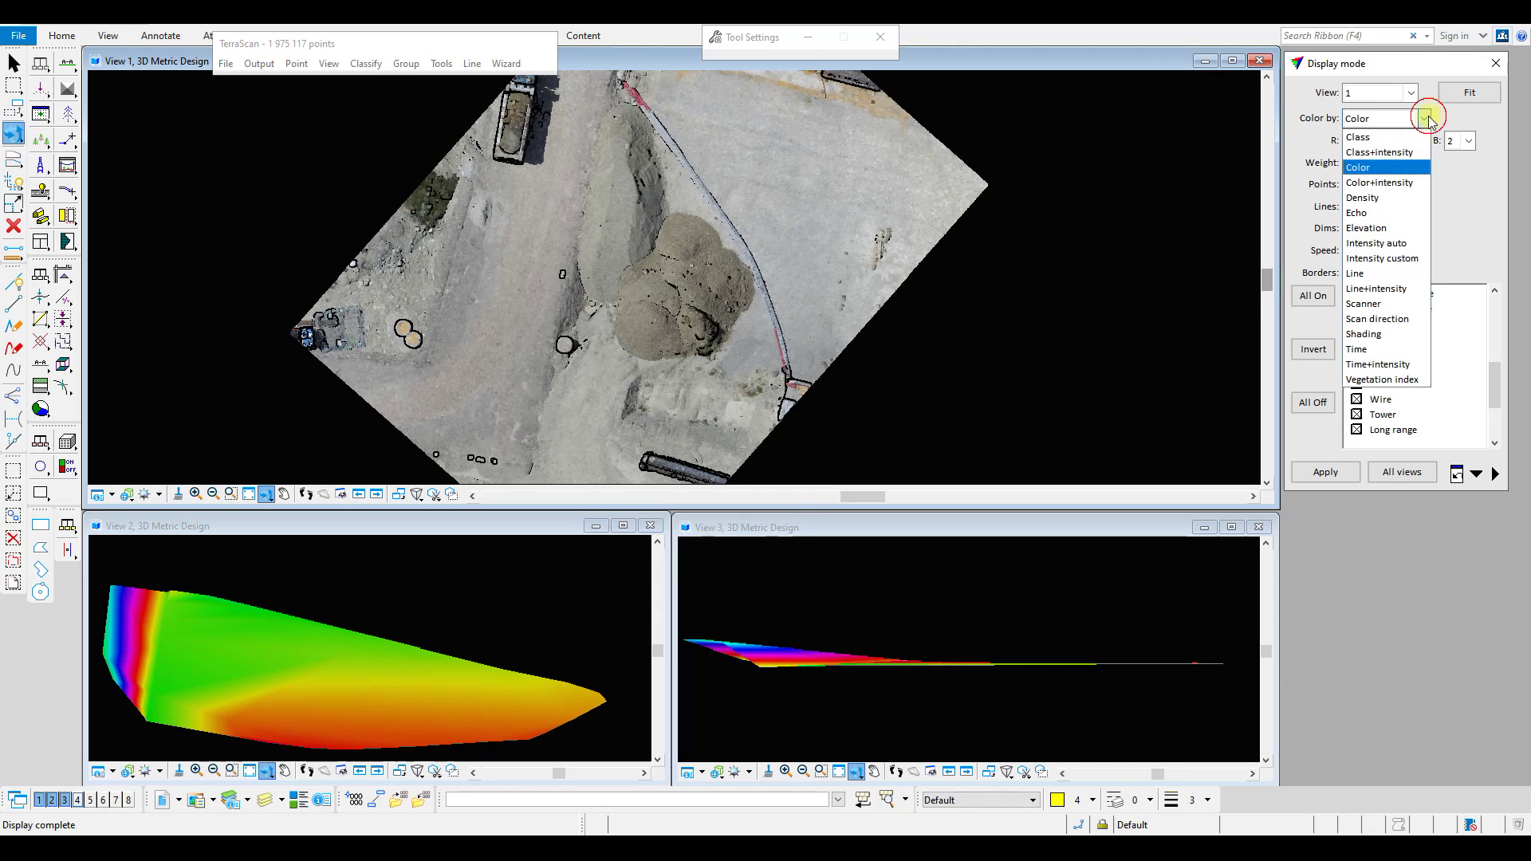
pyautogui.click(1391, 136)
pyautogui.click(1324, 472)
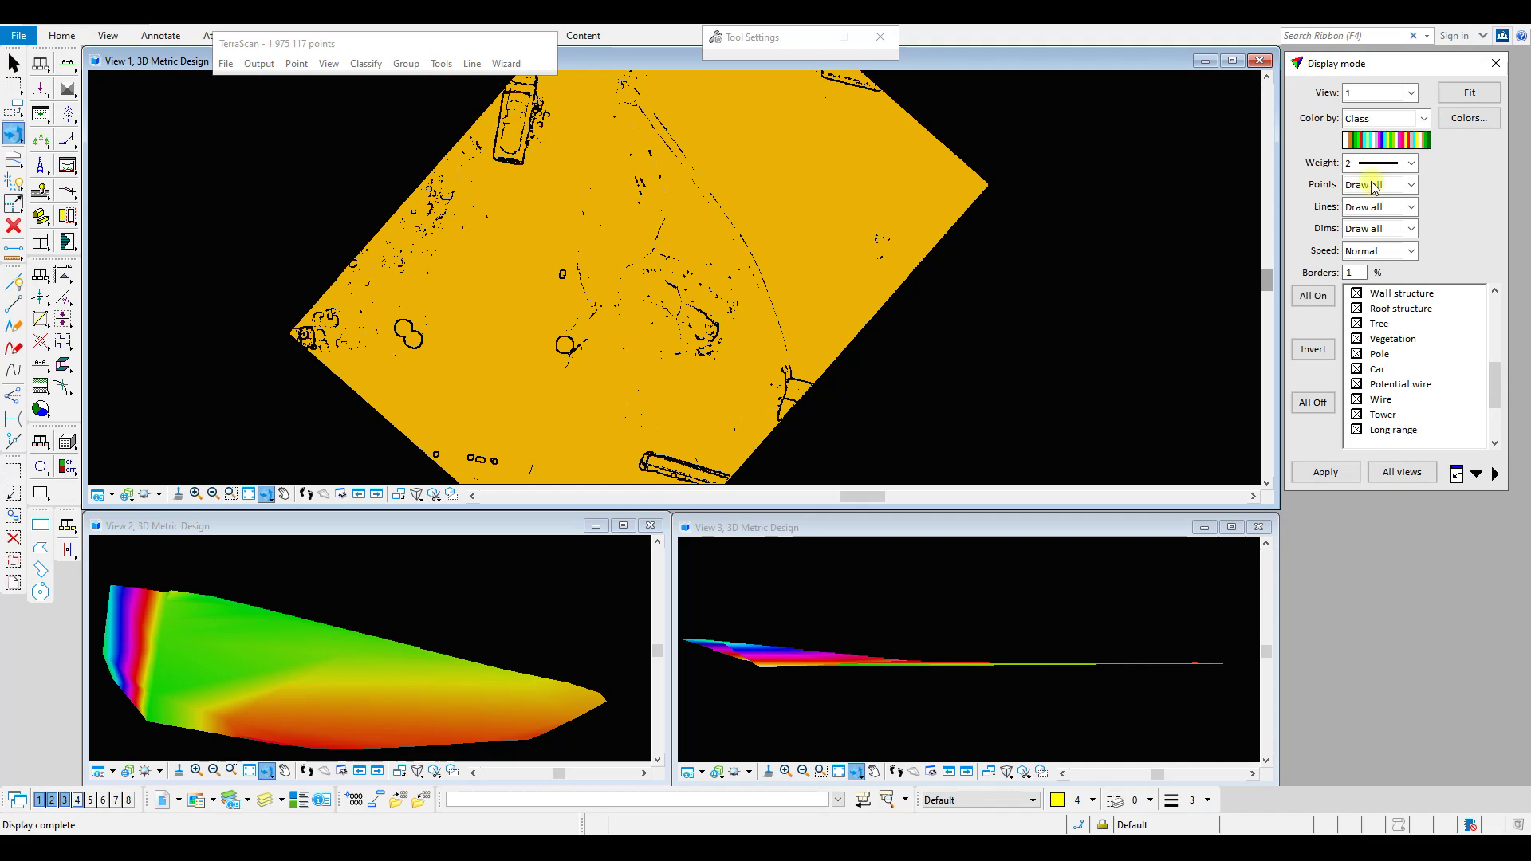
pyautogui.click(1424, 118)
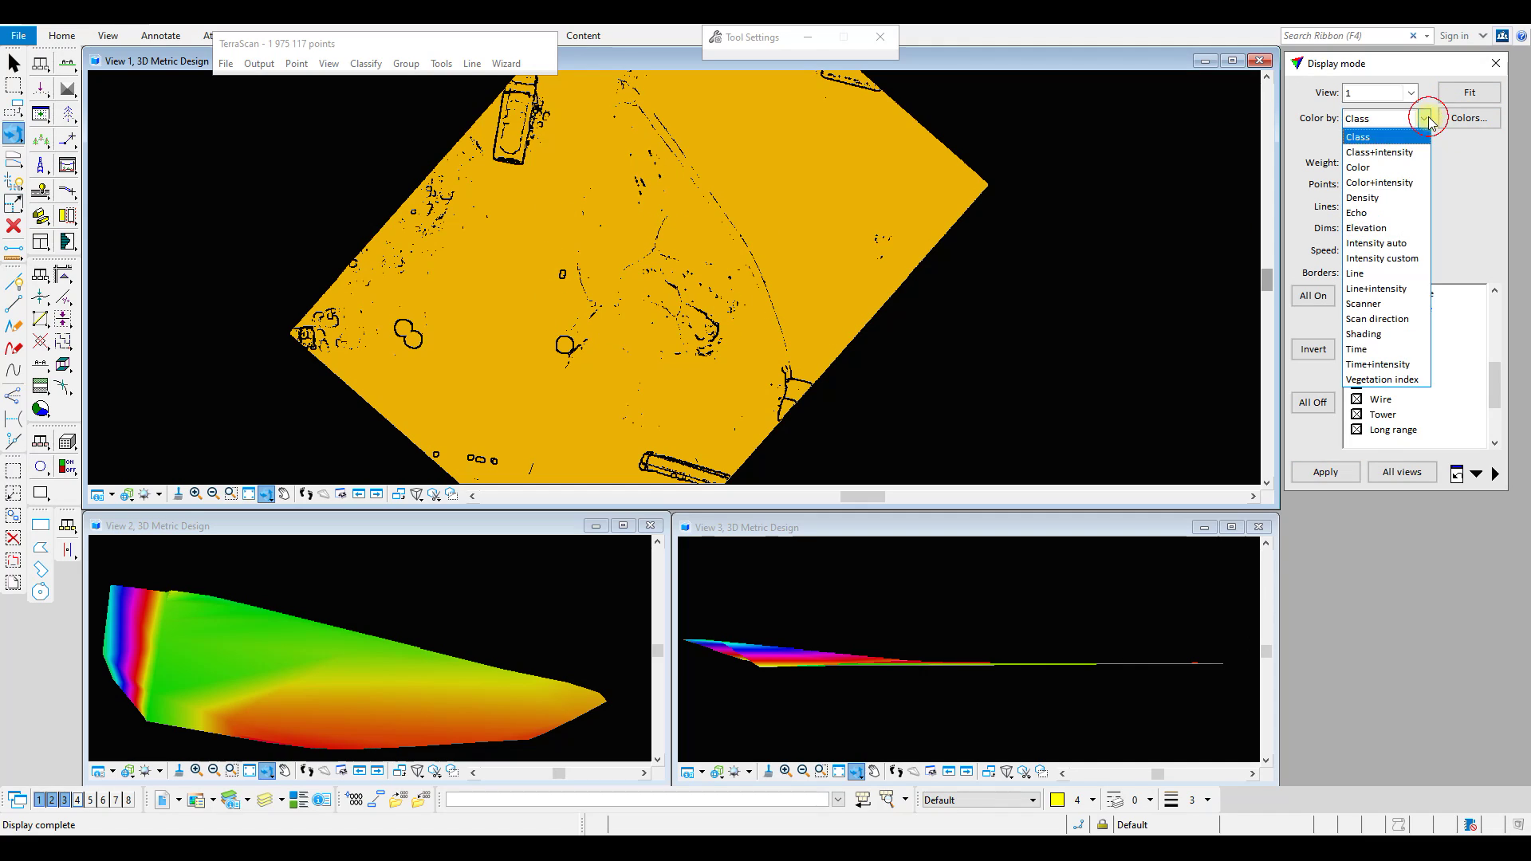
pyautogui.click(1373, 167)
pyautogui.click(1325, 472)
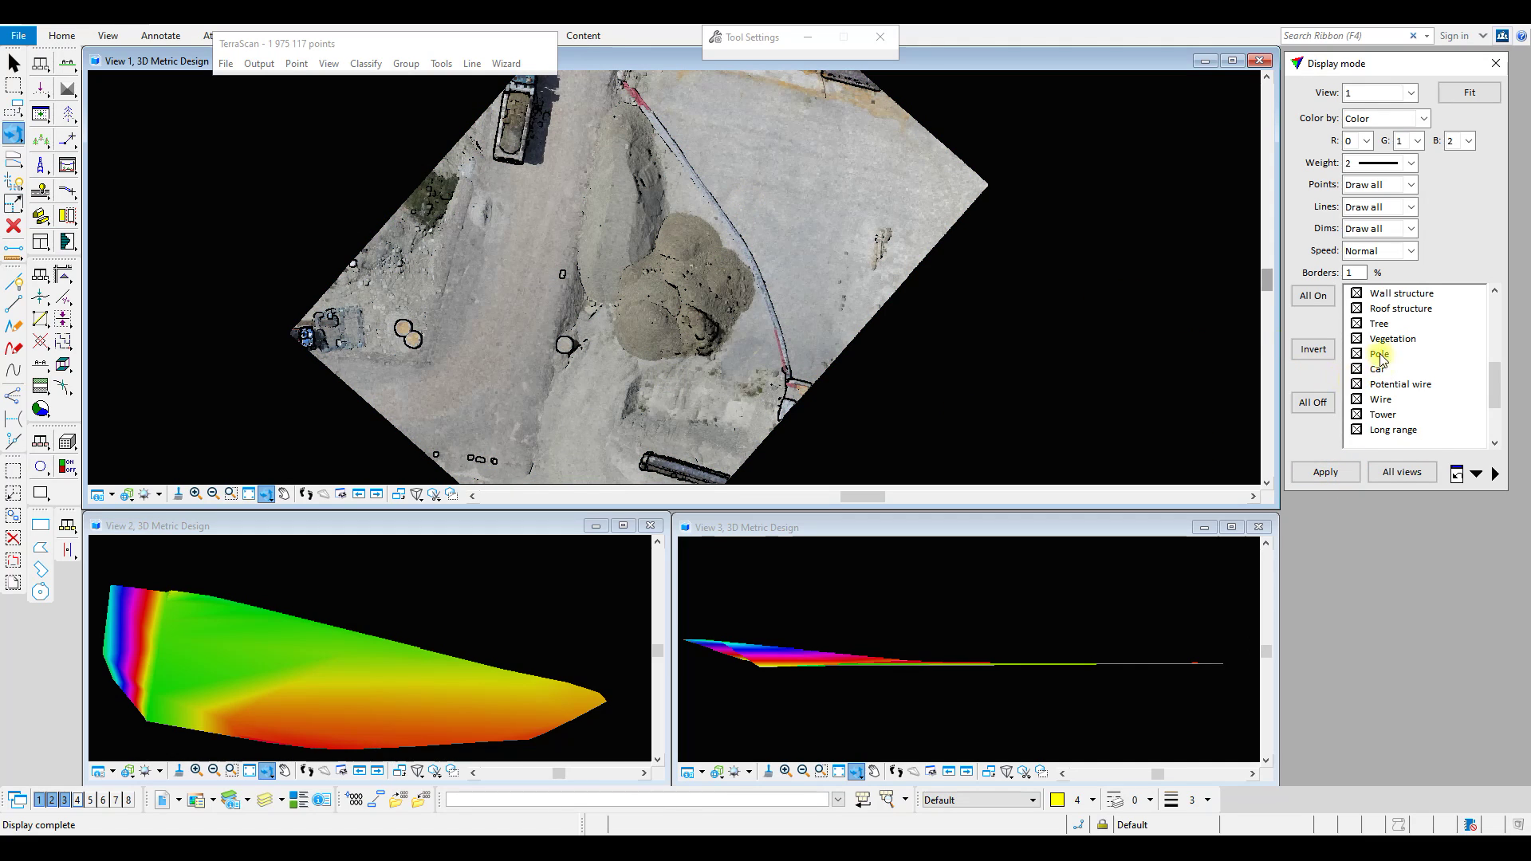
# Hide the Ground class in View 1, and show all point classes again
pyautogui.moveTo(1494, 386); pyautogui.dragTo(1494, 319)
pyautogui.click(1358, 324)
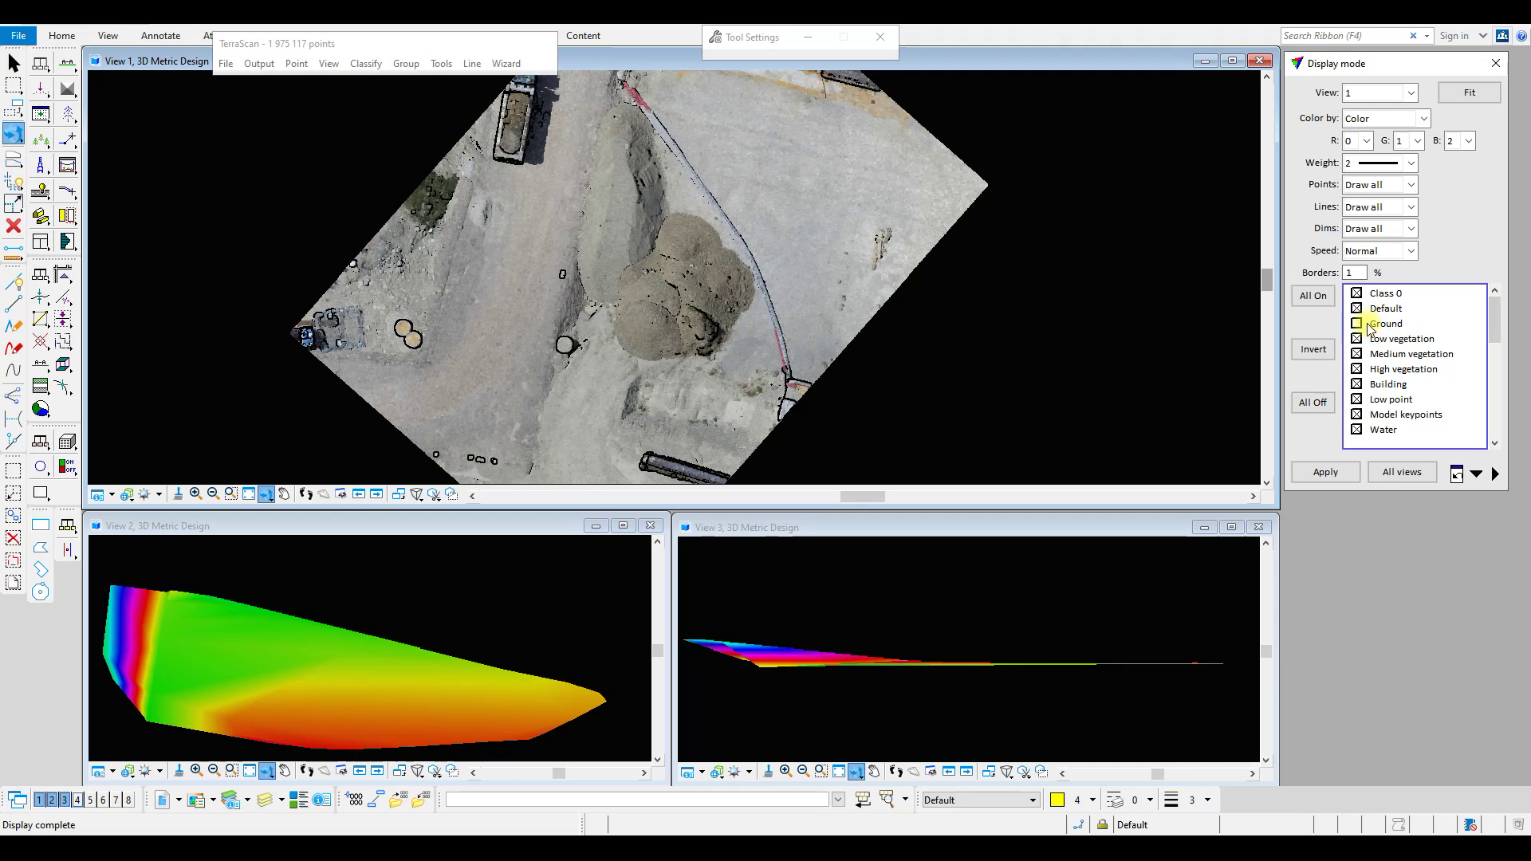
pyautogui.click(1311, 477)
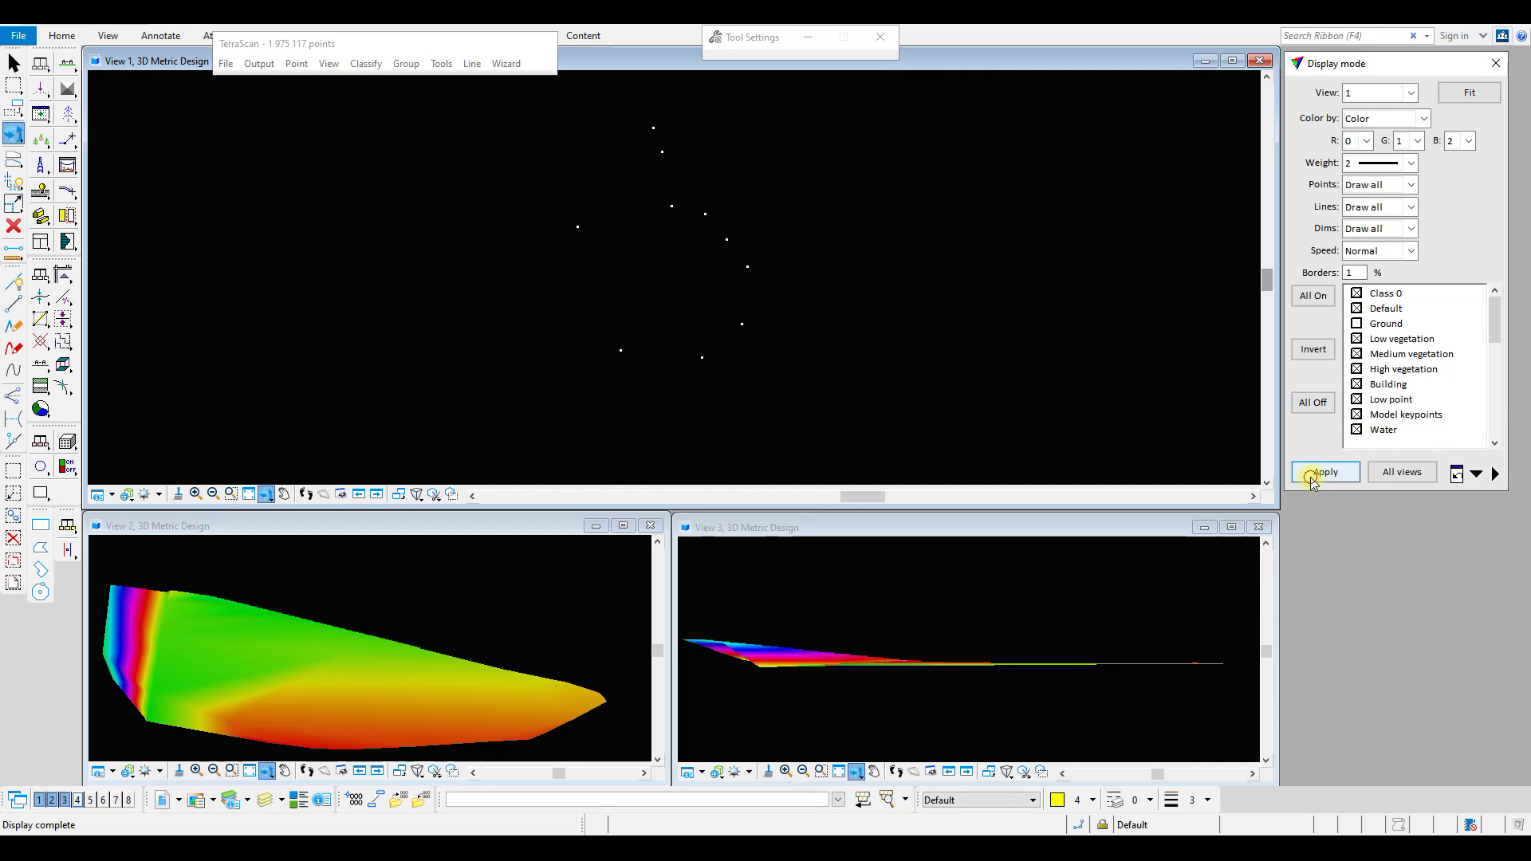
pyautogui.click(1314, 296)
pyautogui.click(1330, 472)
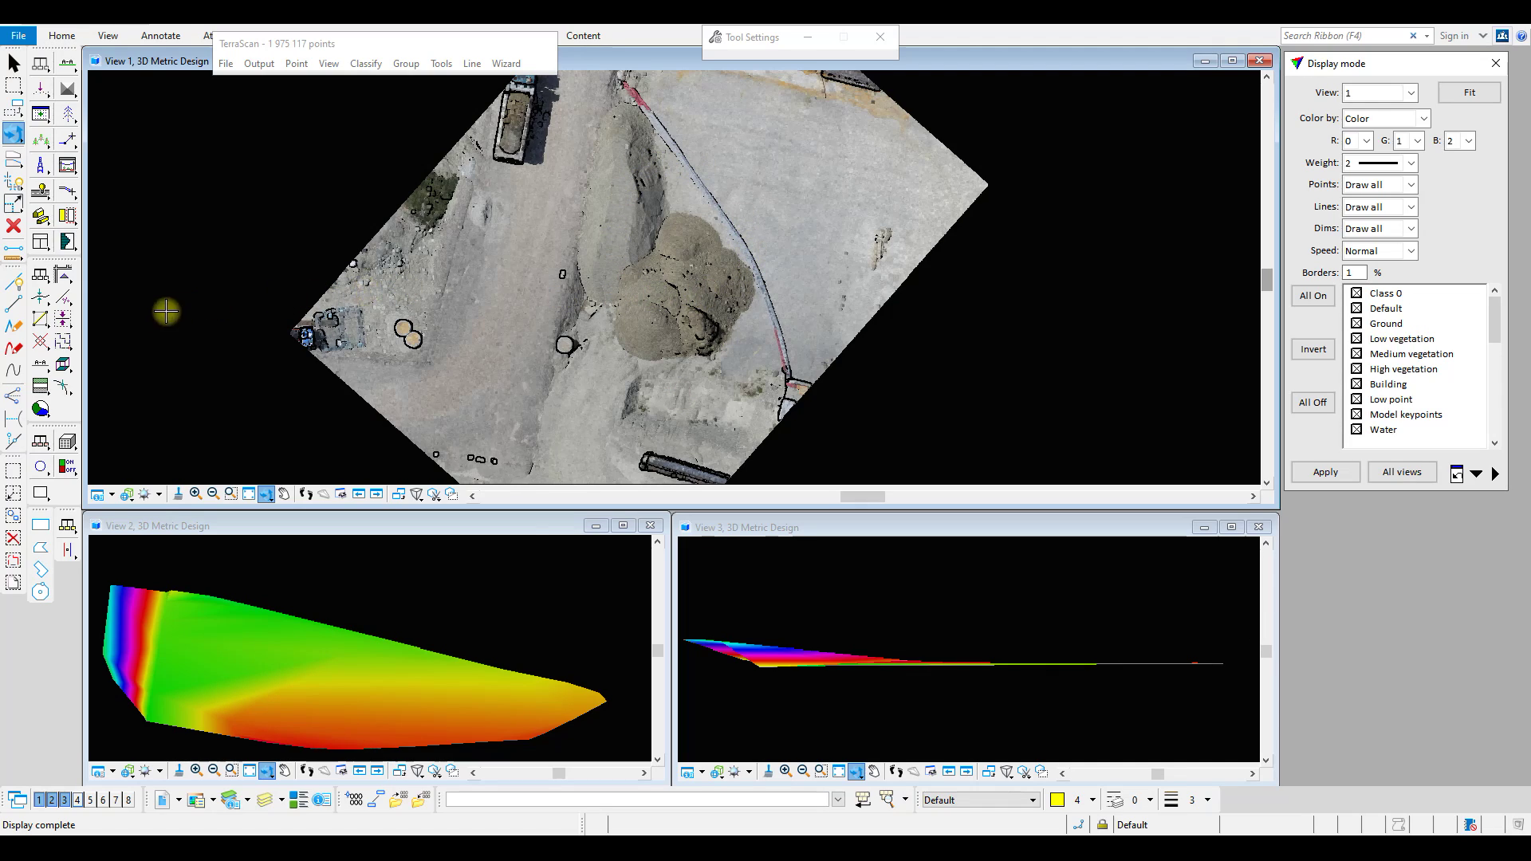
# Display the Stock surface as a shaded surface in View 1 and hide all point classes there
pyautogui.click(38, 341)
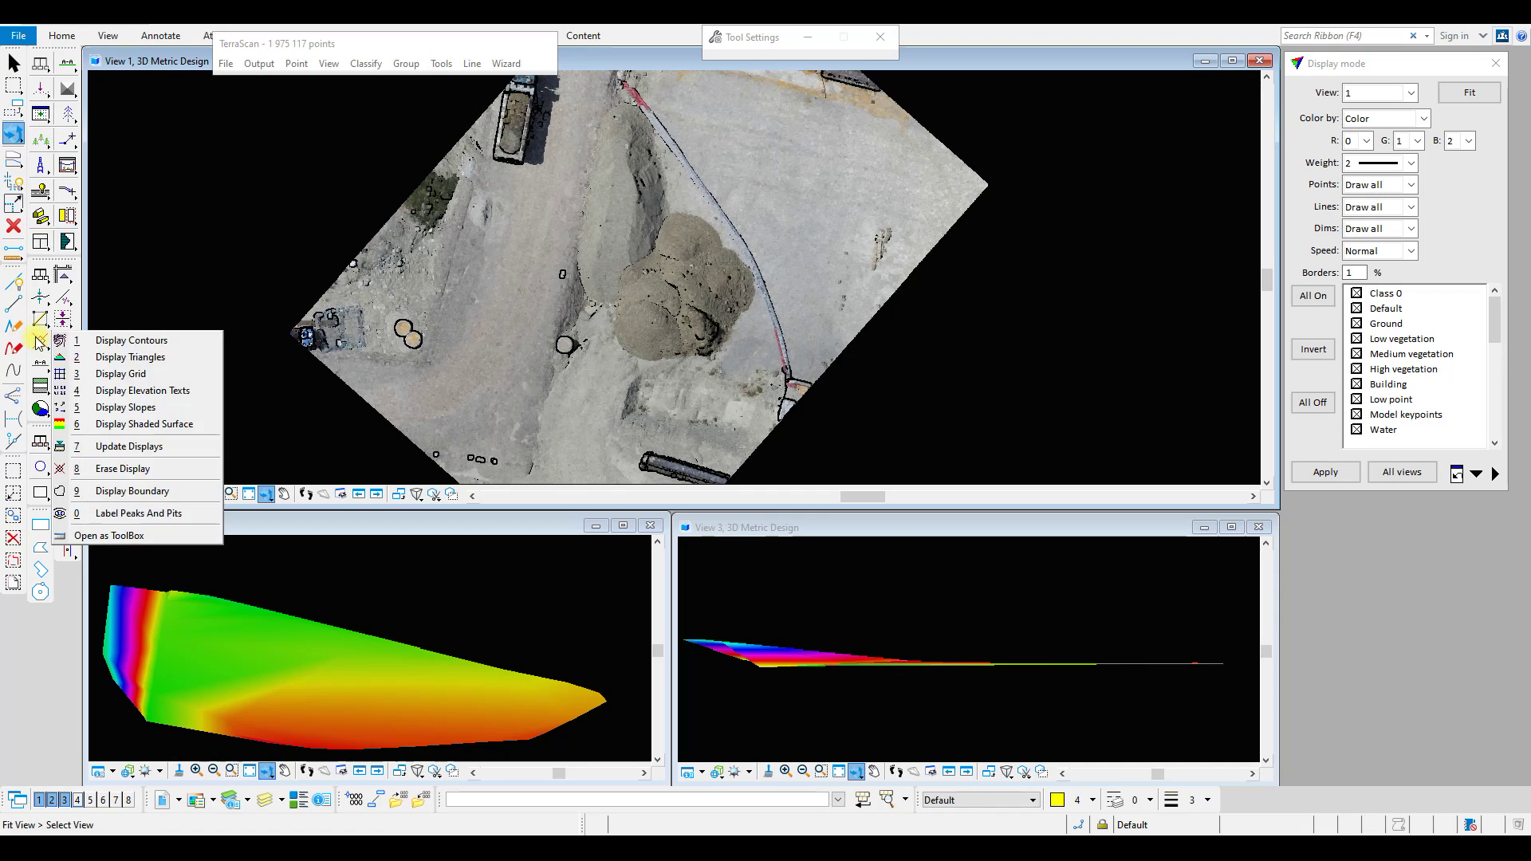
pyautogui.click(109, 425)
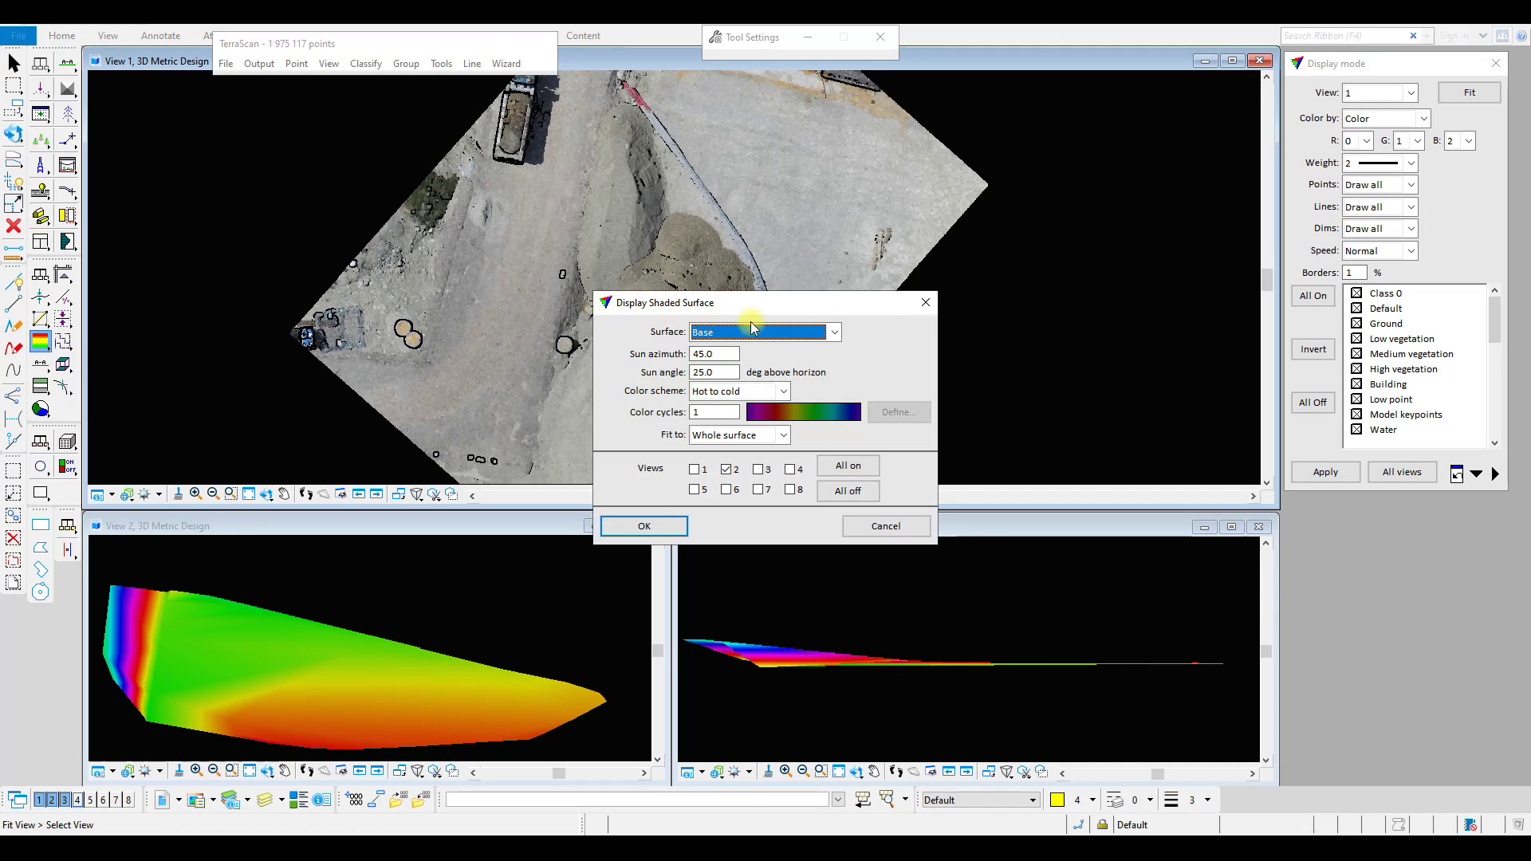
pyautogui.click(834, 331)
pyautogui.click(728, 360)
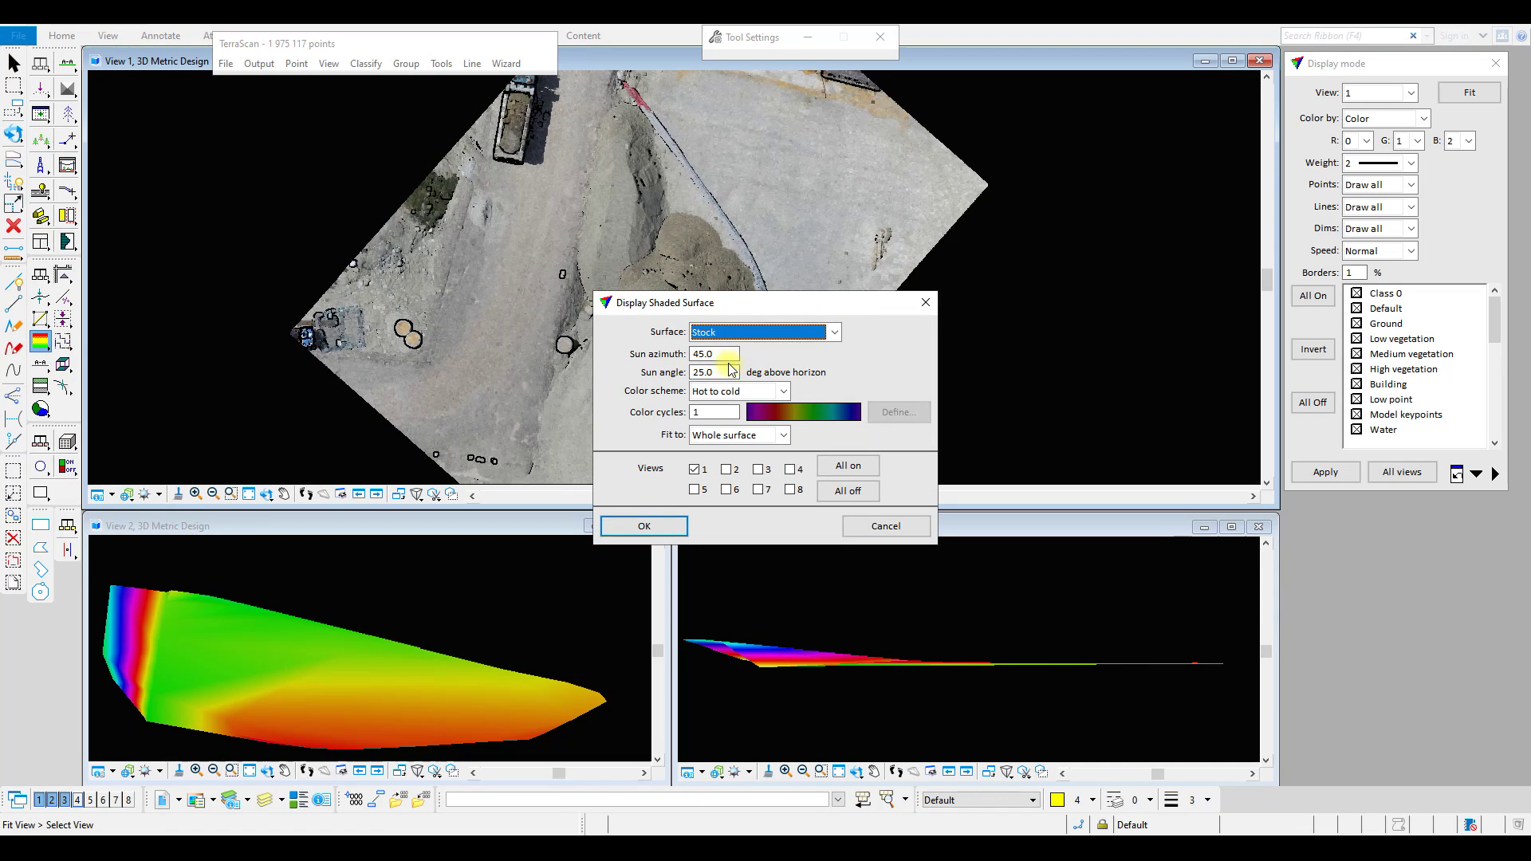
pyautogui.click(647, 526)
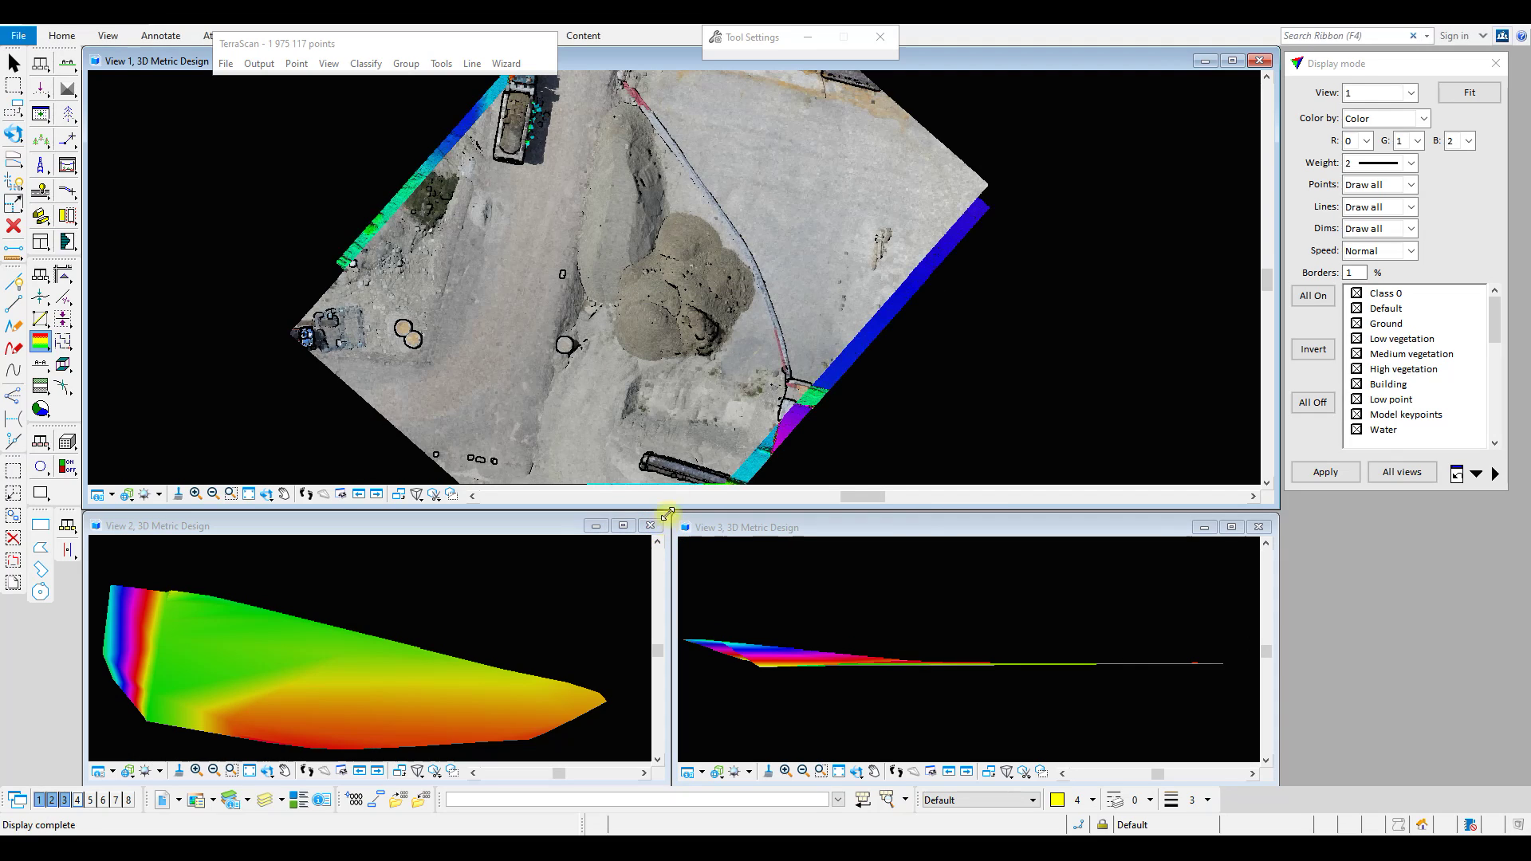
pyautogui.click(1313, 402)
pyautogui.click(1309, 473)
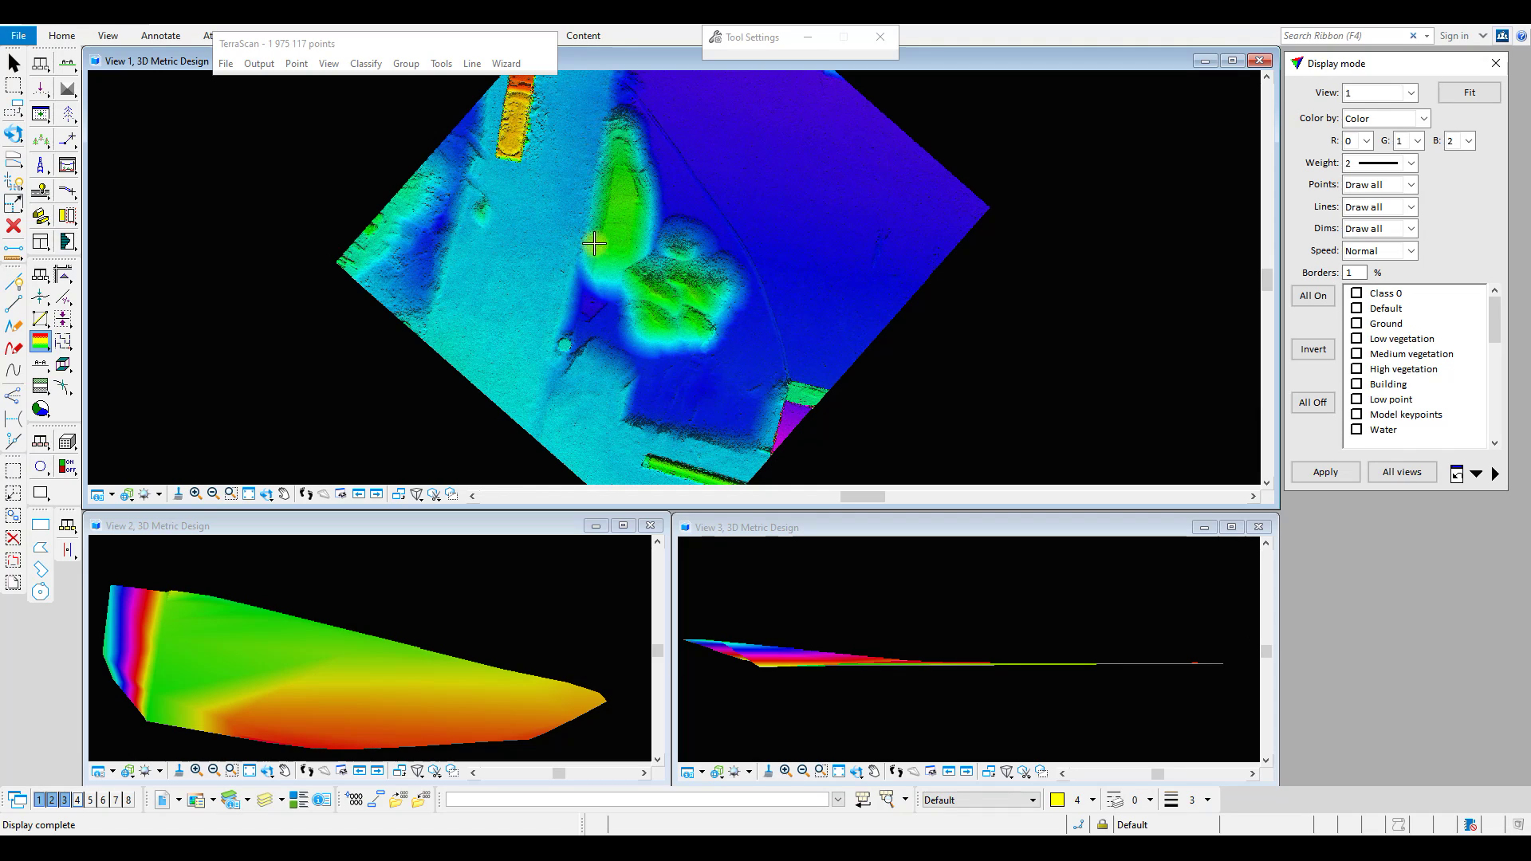
# Rotate View 2 to see the outline of the Base surface from above
pyautogui.click(267, 771)
pyautogui.click(369, 648)
pyautogui.click(370, 649)
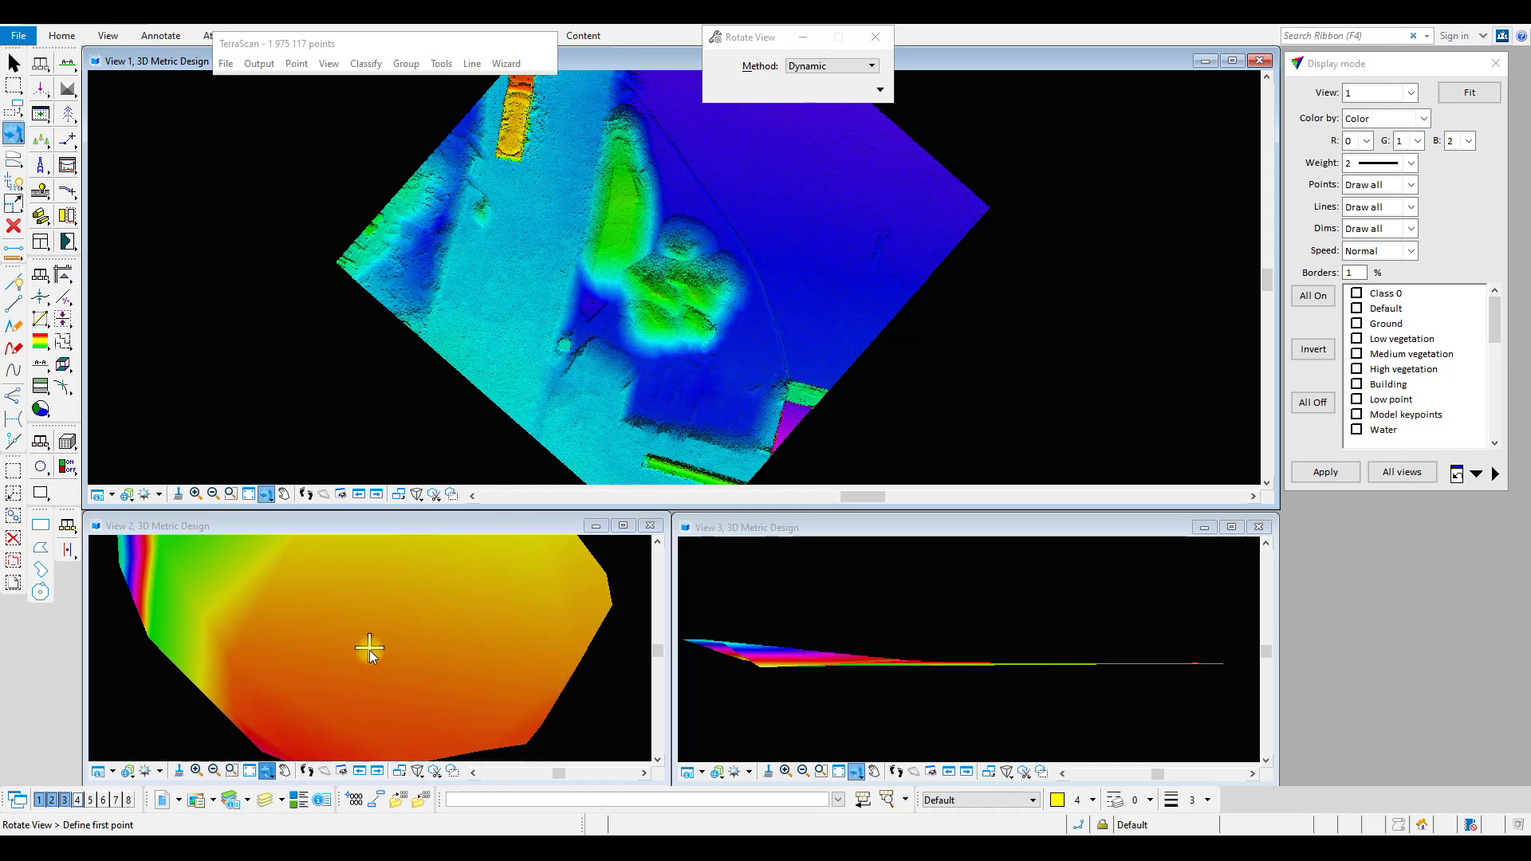
pyautogui.click(289, 771)
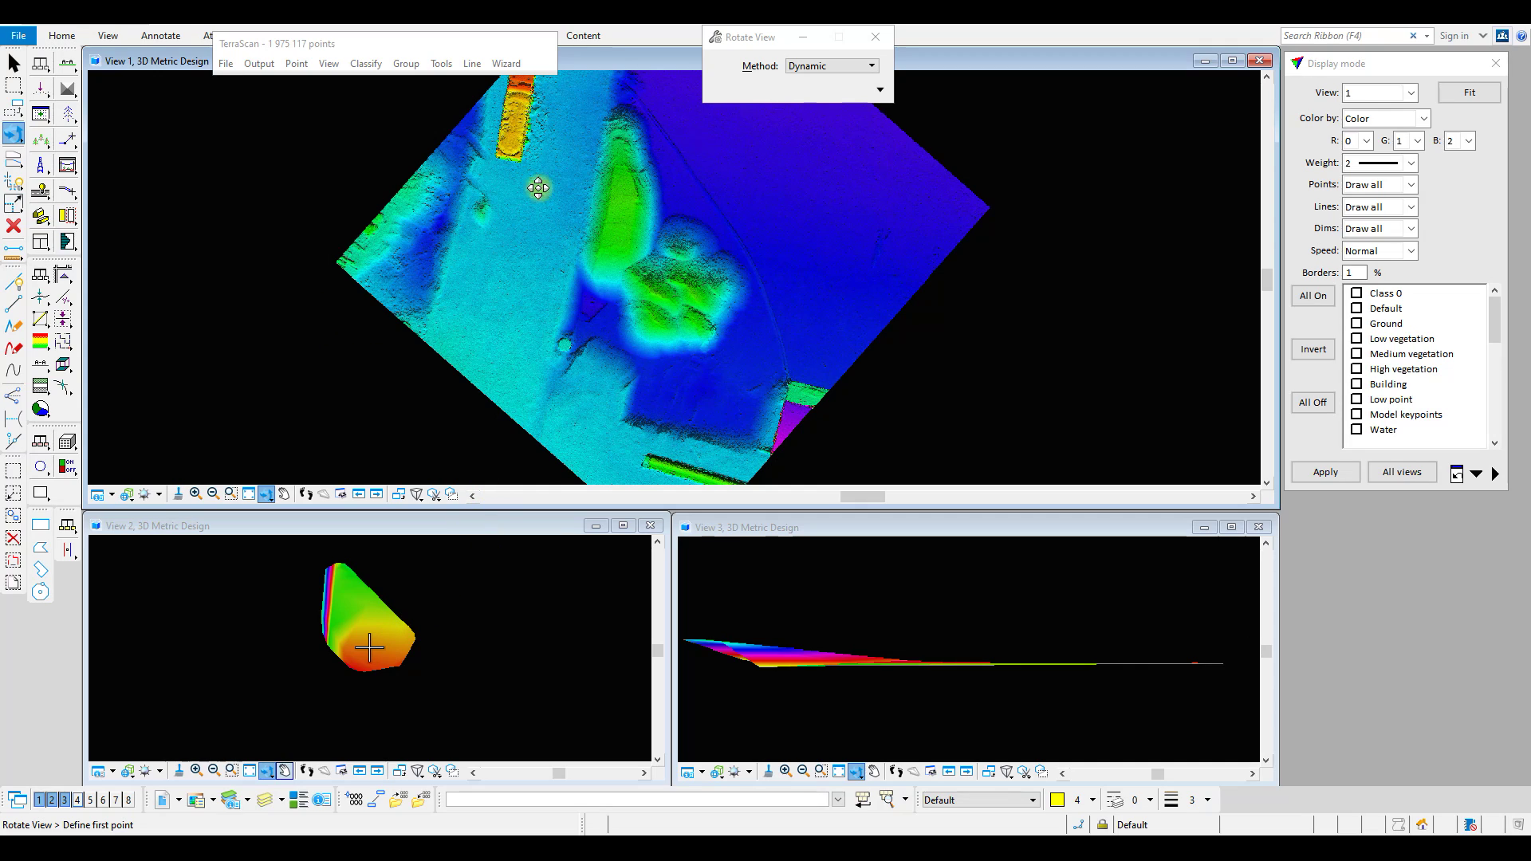
# Display the Base surface as a shaded surface in View 2
pyautogui.click(48, 349)
pyautogui.click(761, 332)
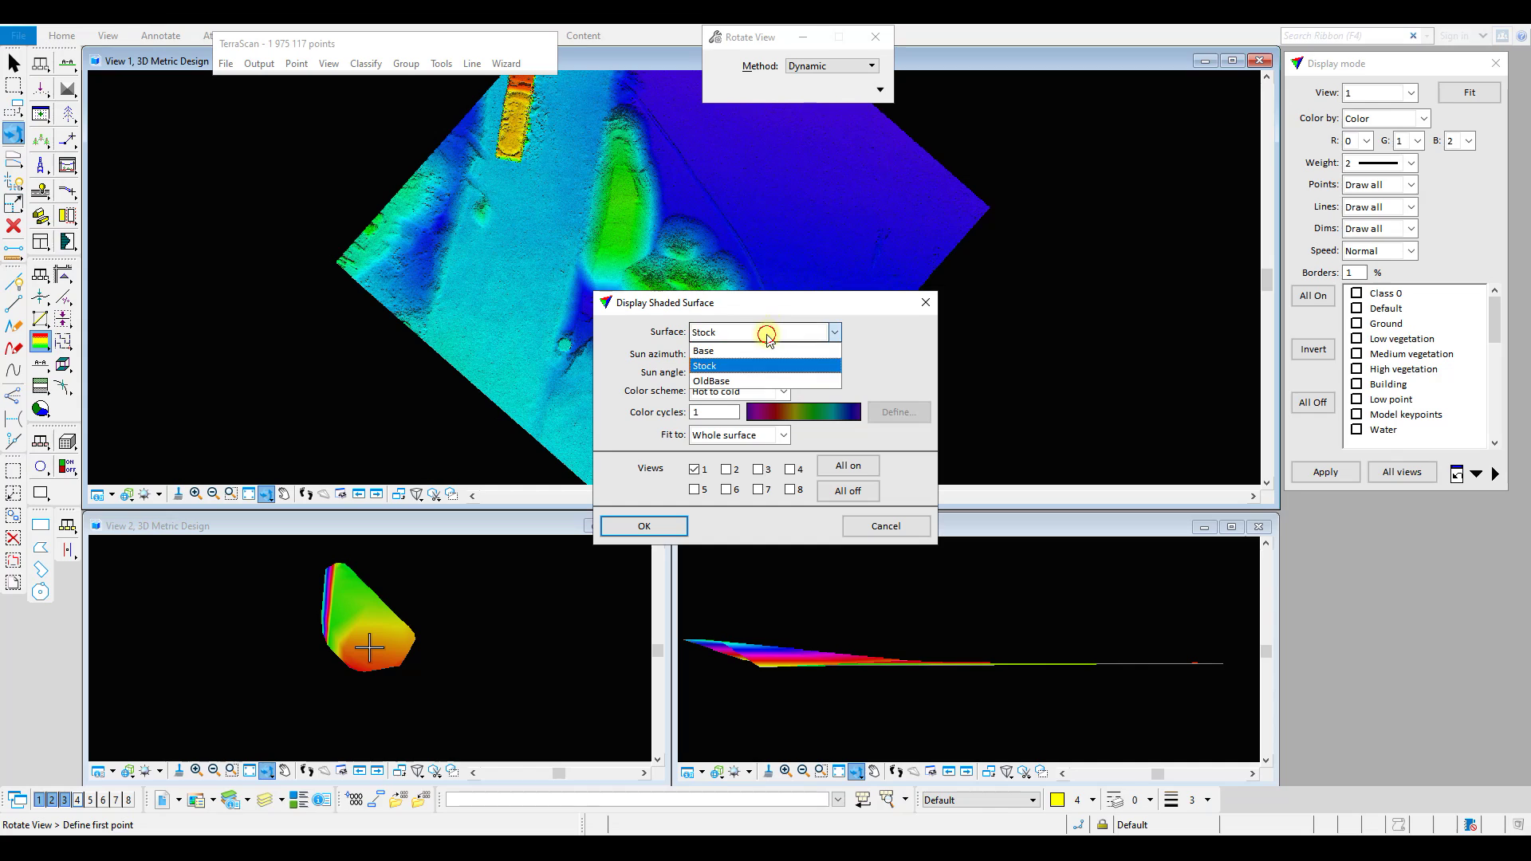
pyautogui.click(730, 350)
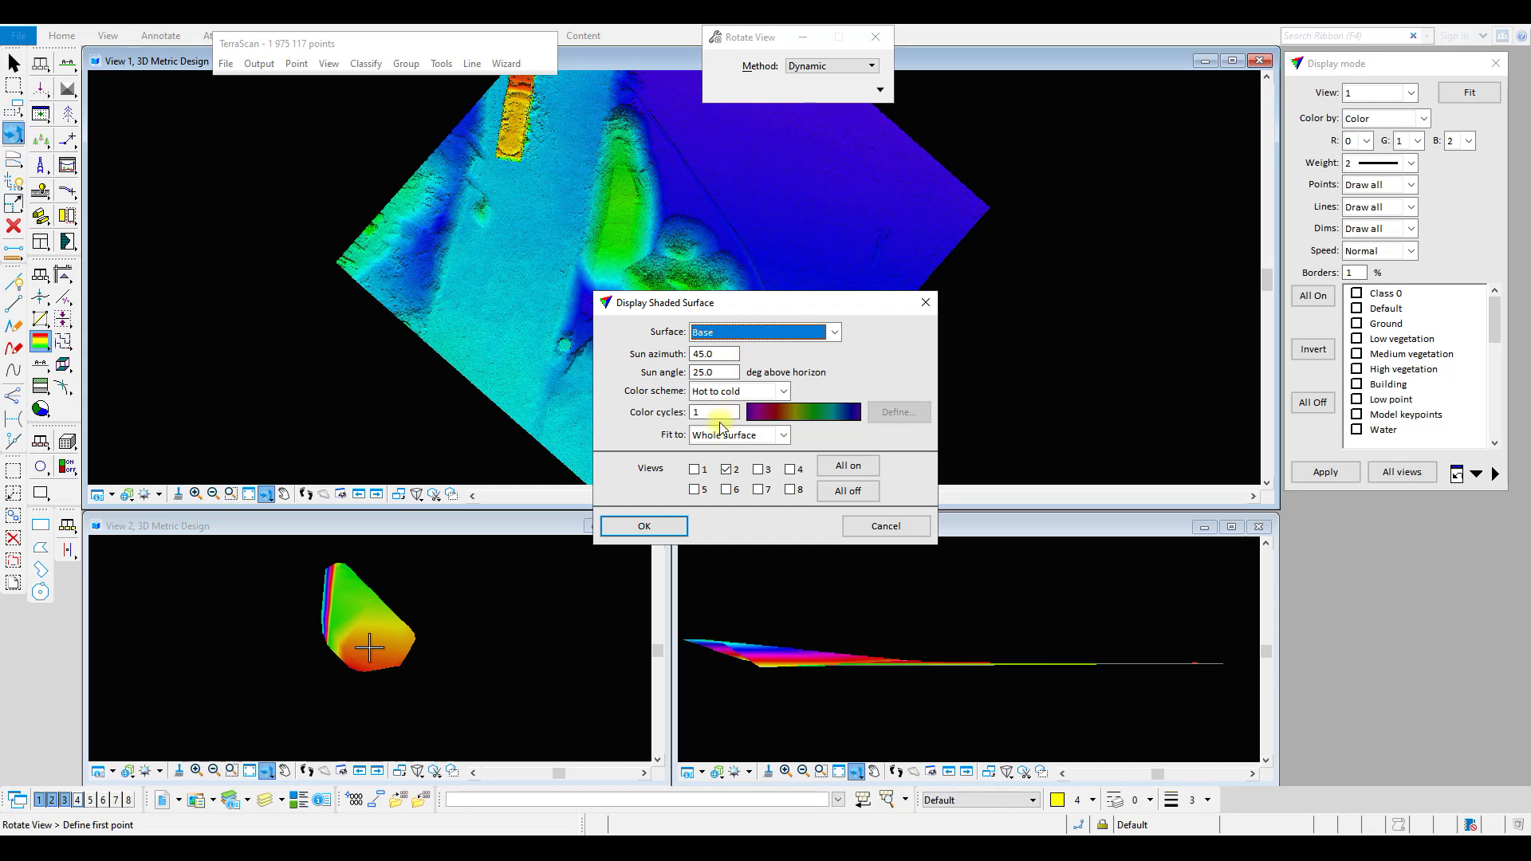
pyautogui.click(662, 527)
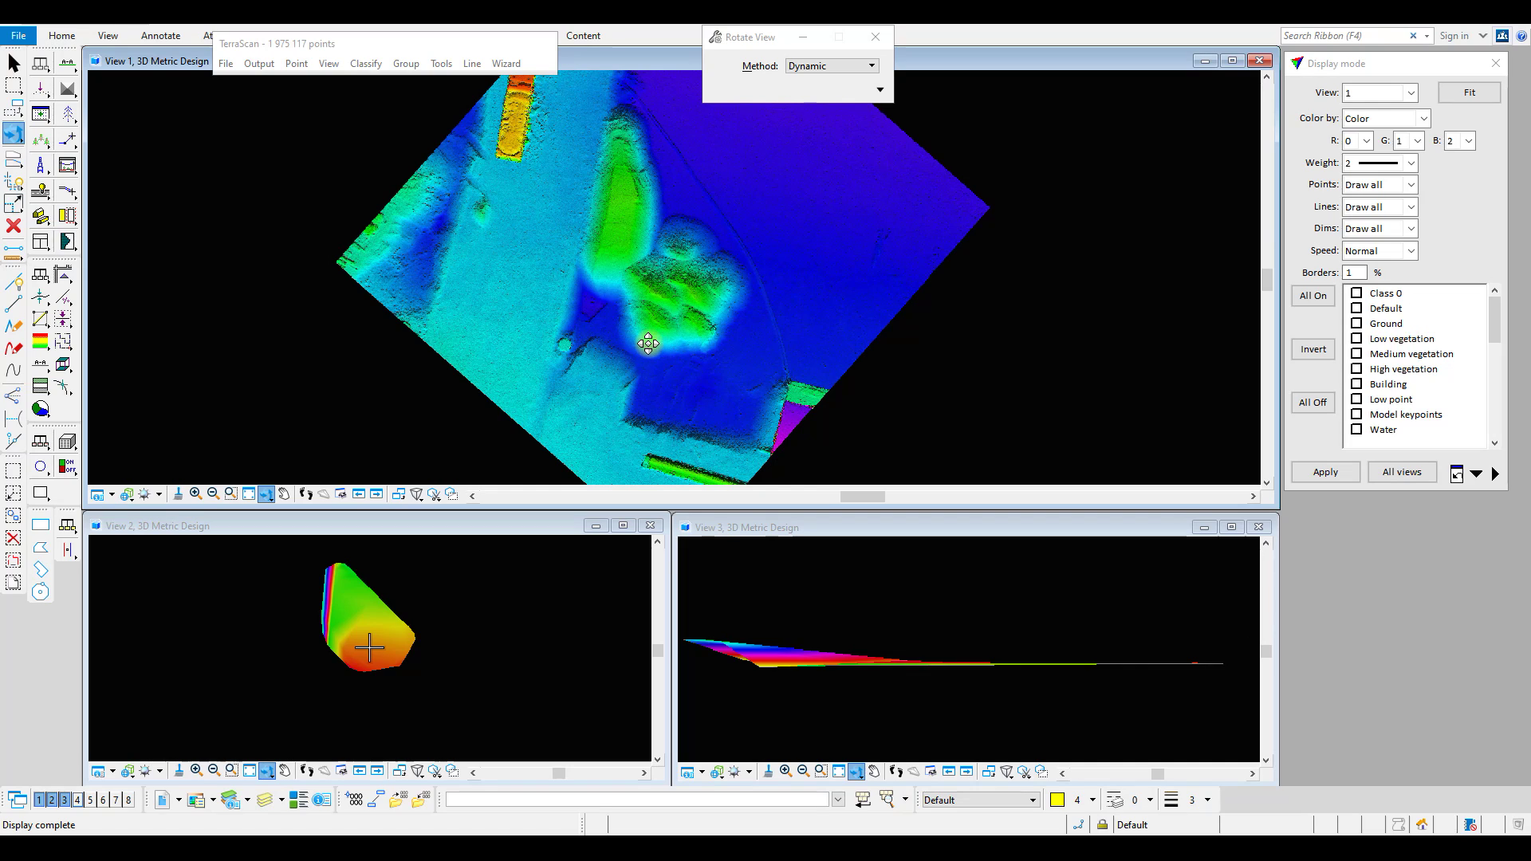
# Open the Compute Quantity tool for the Stock and Base surfaces and set the calculation step to 0.050
pyautogui.click(65, 367)
pyautogui.click(65, 367)
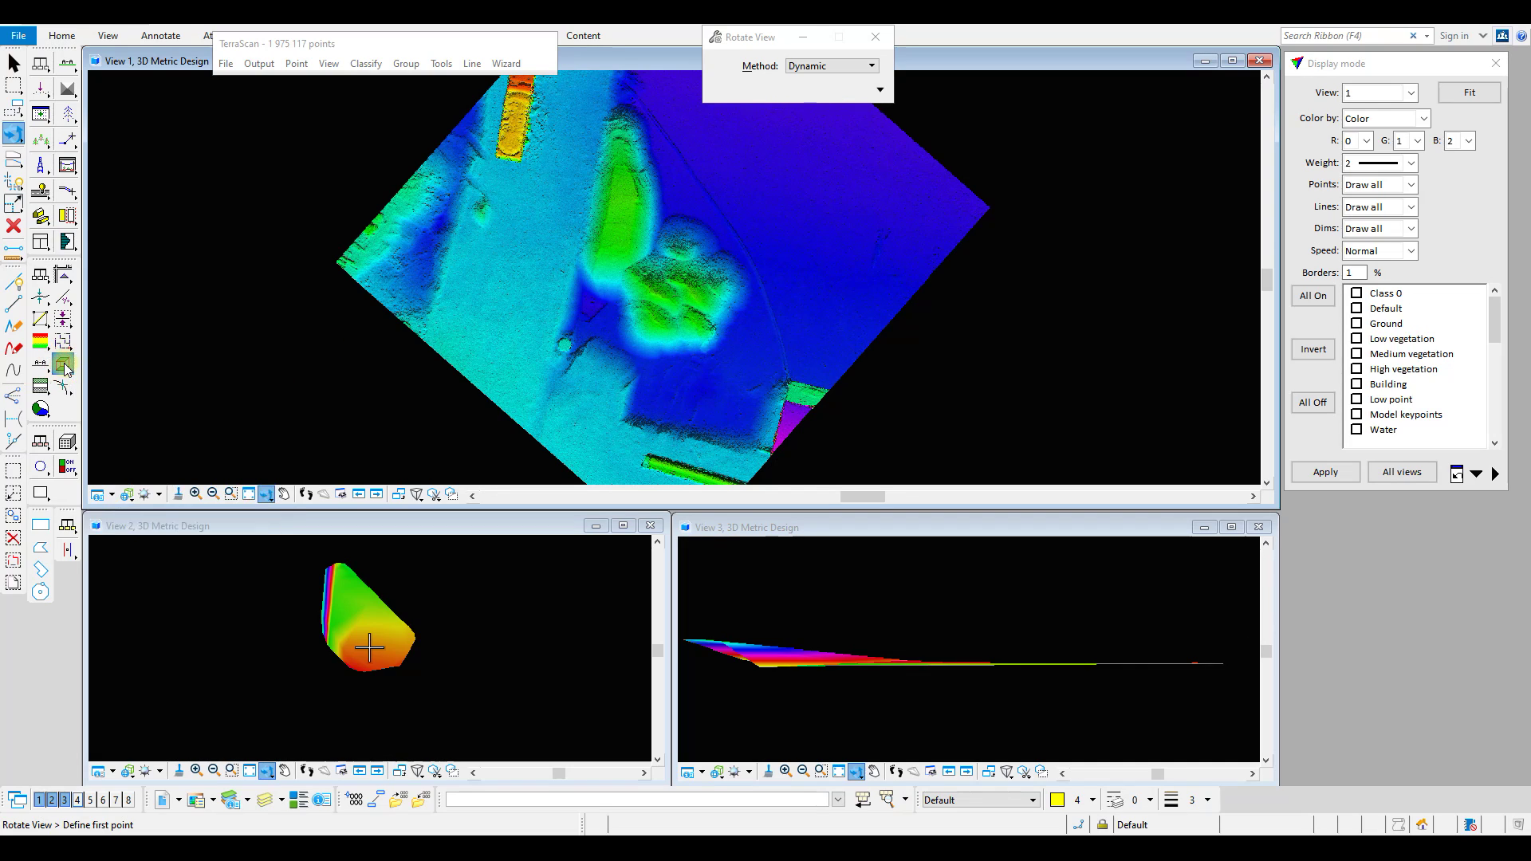
pyautogui.click(65, 367)
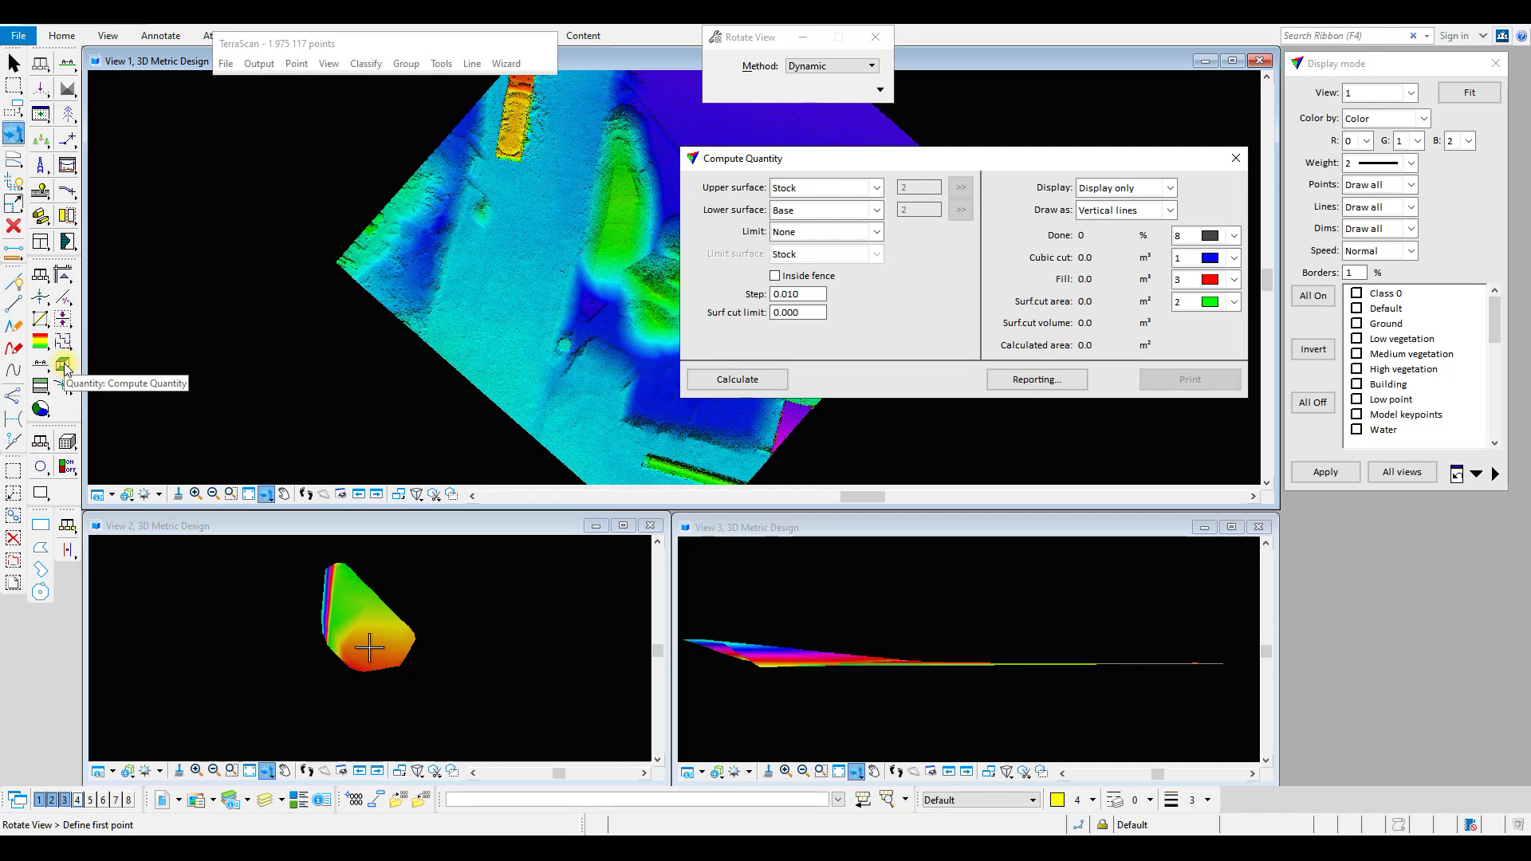
pyautogui.moveTo(888, 158); pyautogui.dragTo(908, 216)
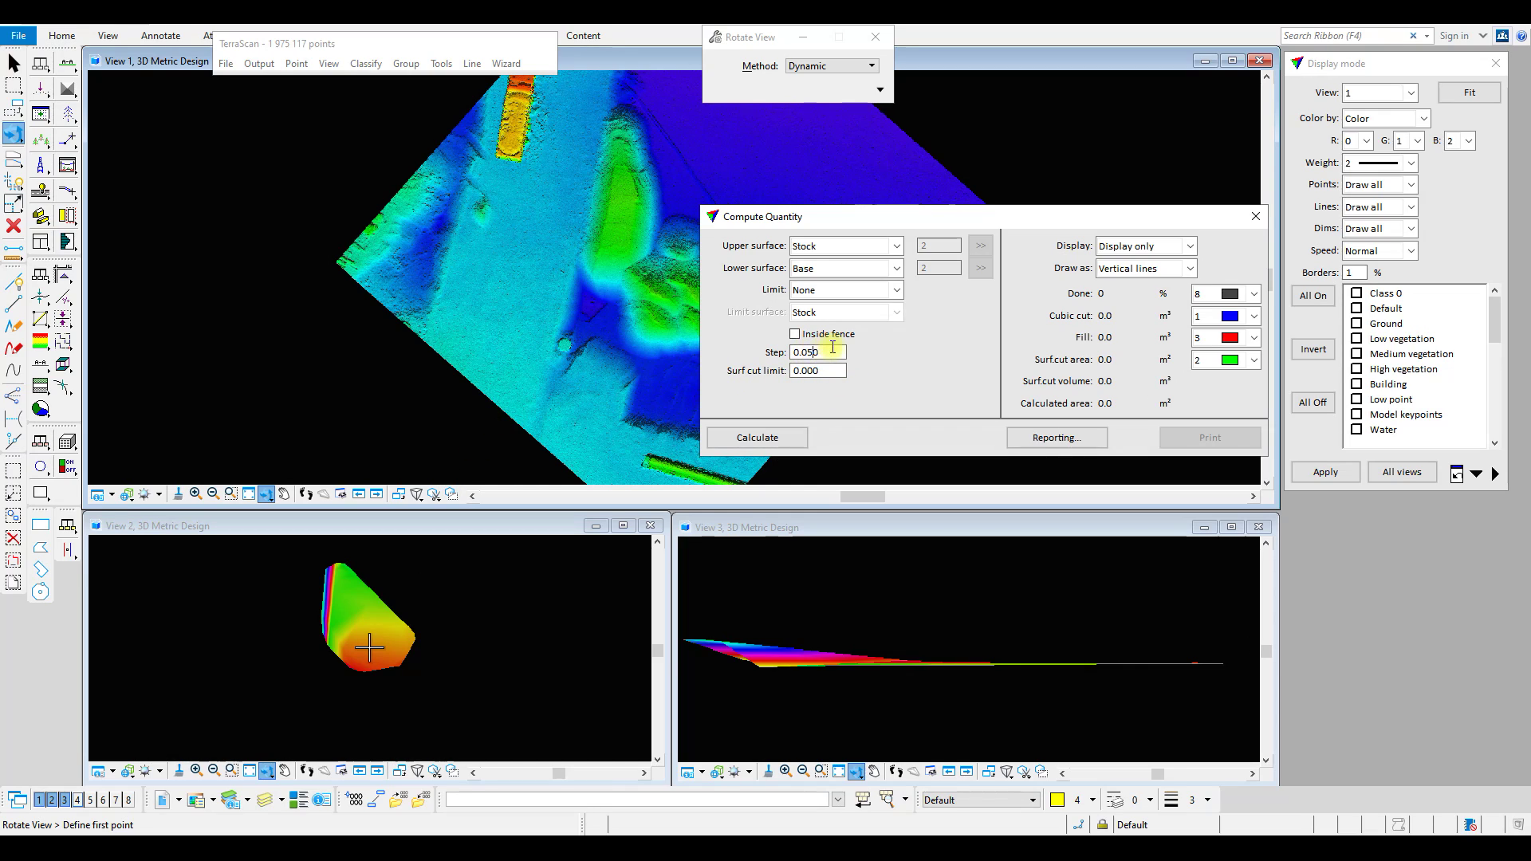
# Draw a vertical section diagonally across the lower part of the stockpile and show it in View 2
pyautogui.click(67, 64)
pyautogui.moveTo(839, 217); pyautogui.dragTo(1027, 189)
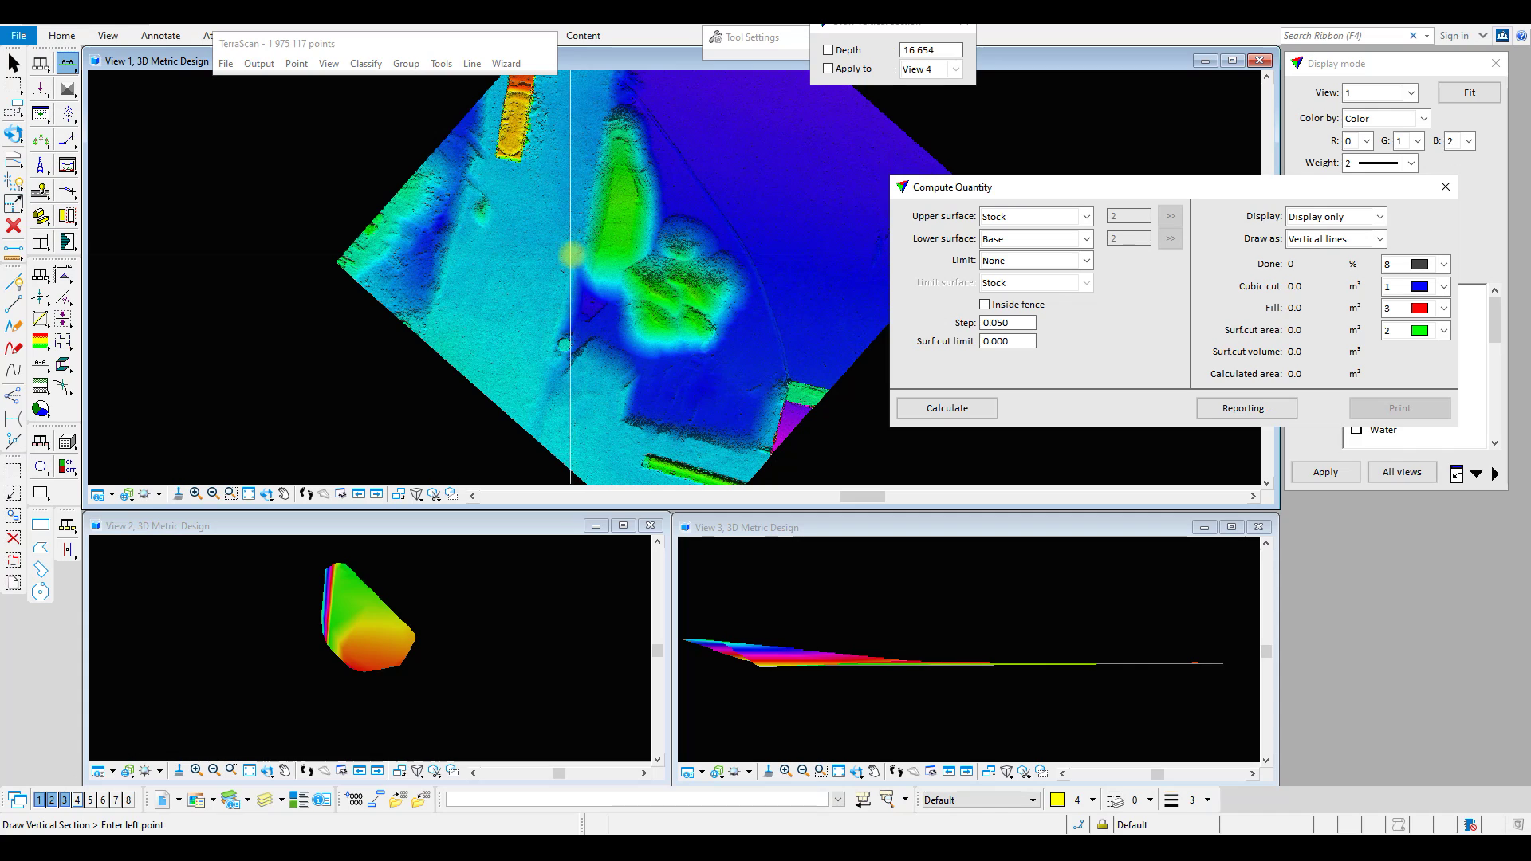
pyautogui.click(563, 236)
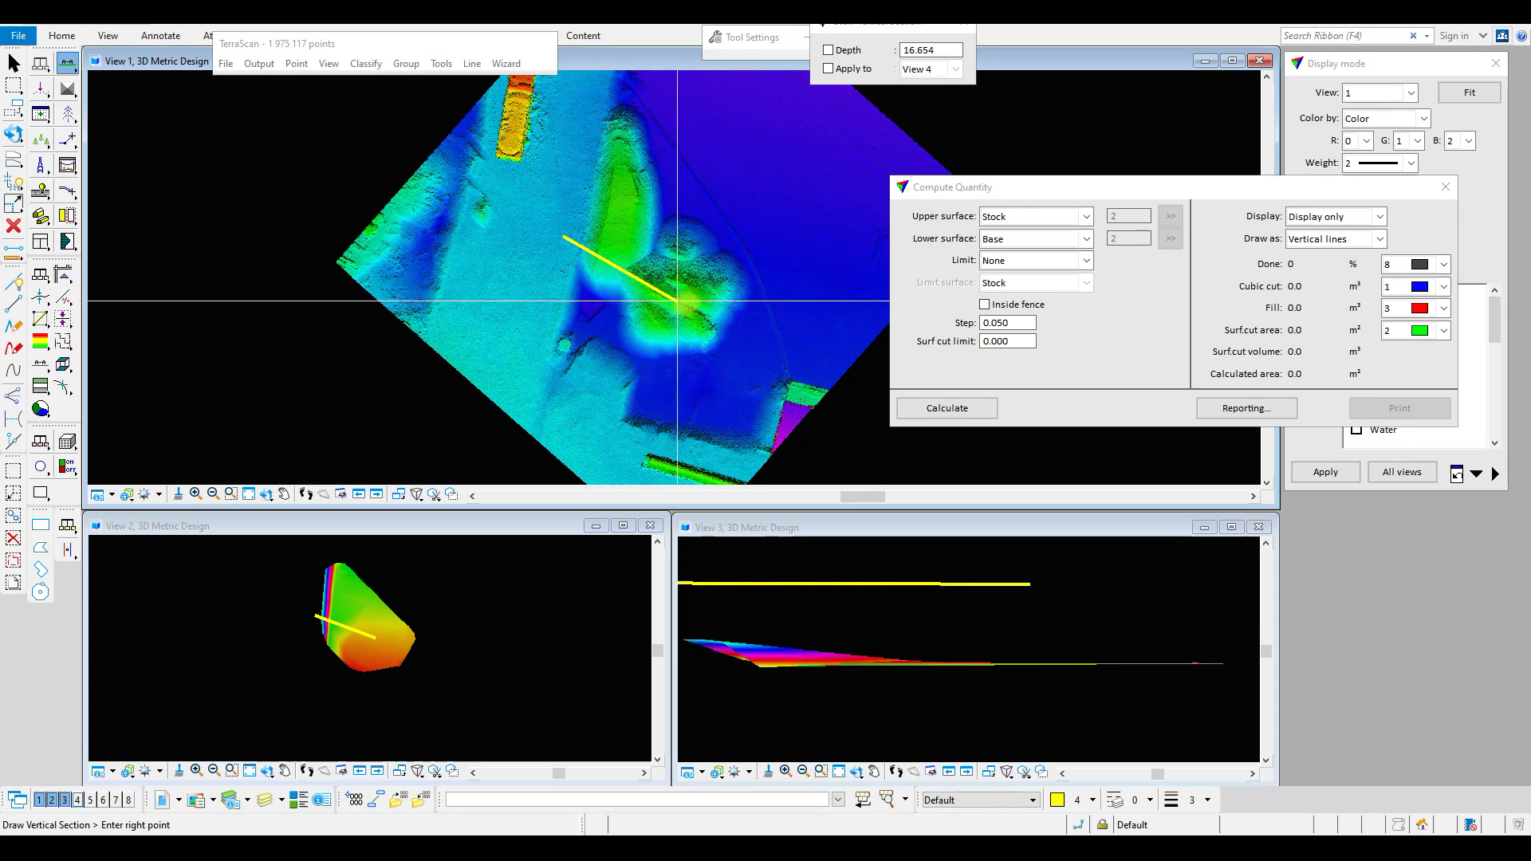
pyautogui.click(748, 343)
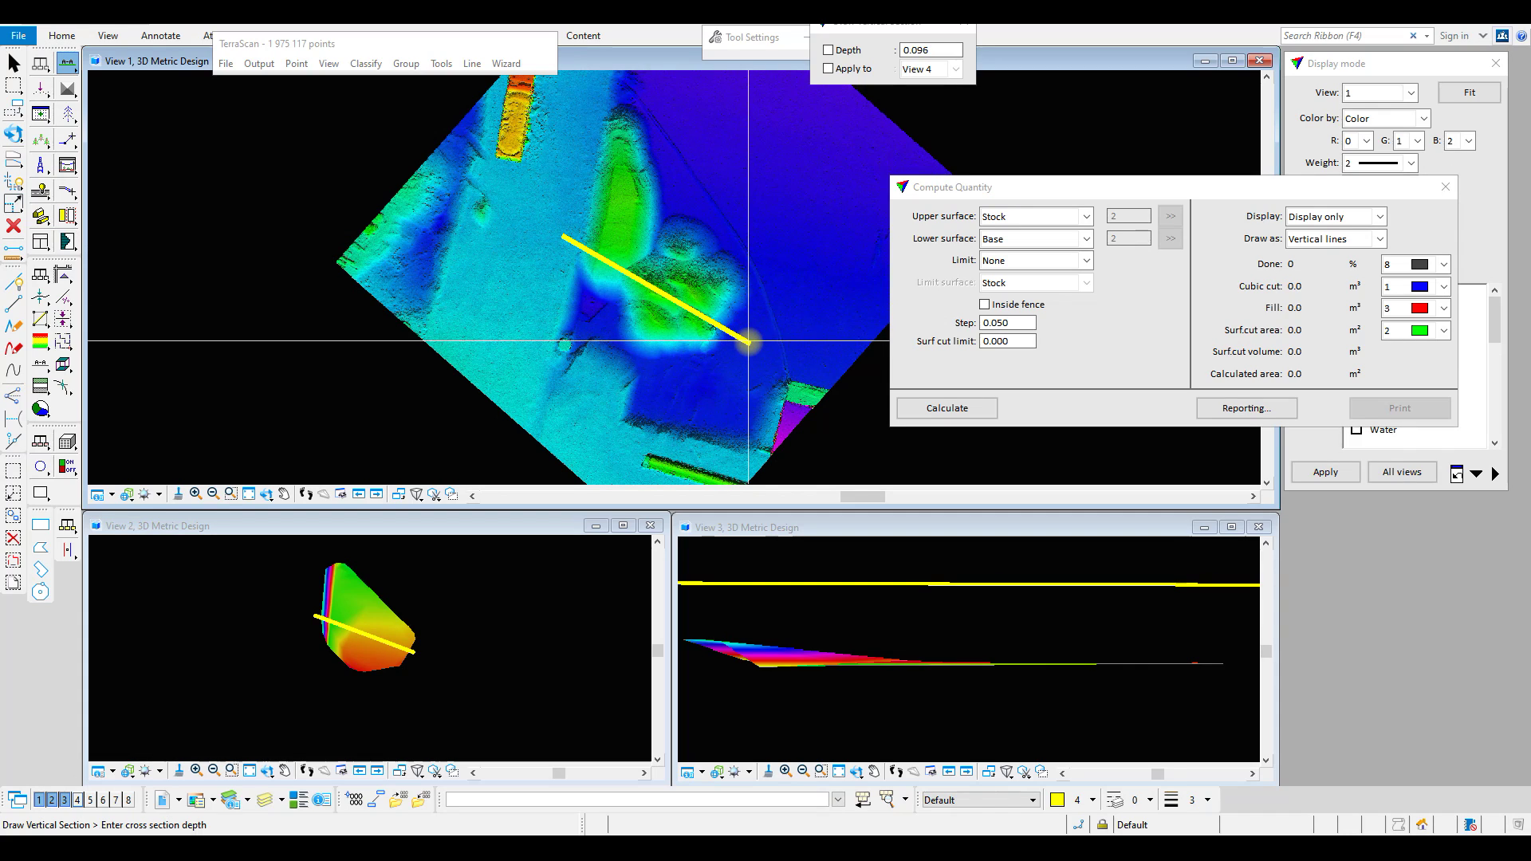
pyautogui.click(745, 338)
pyautogui.click(451, 589)
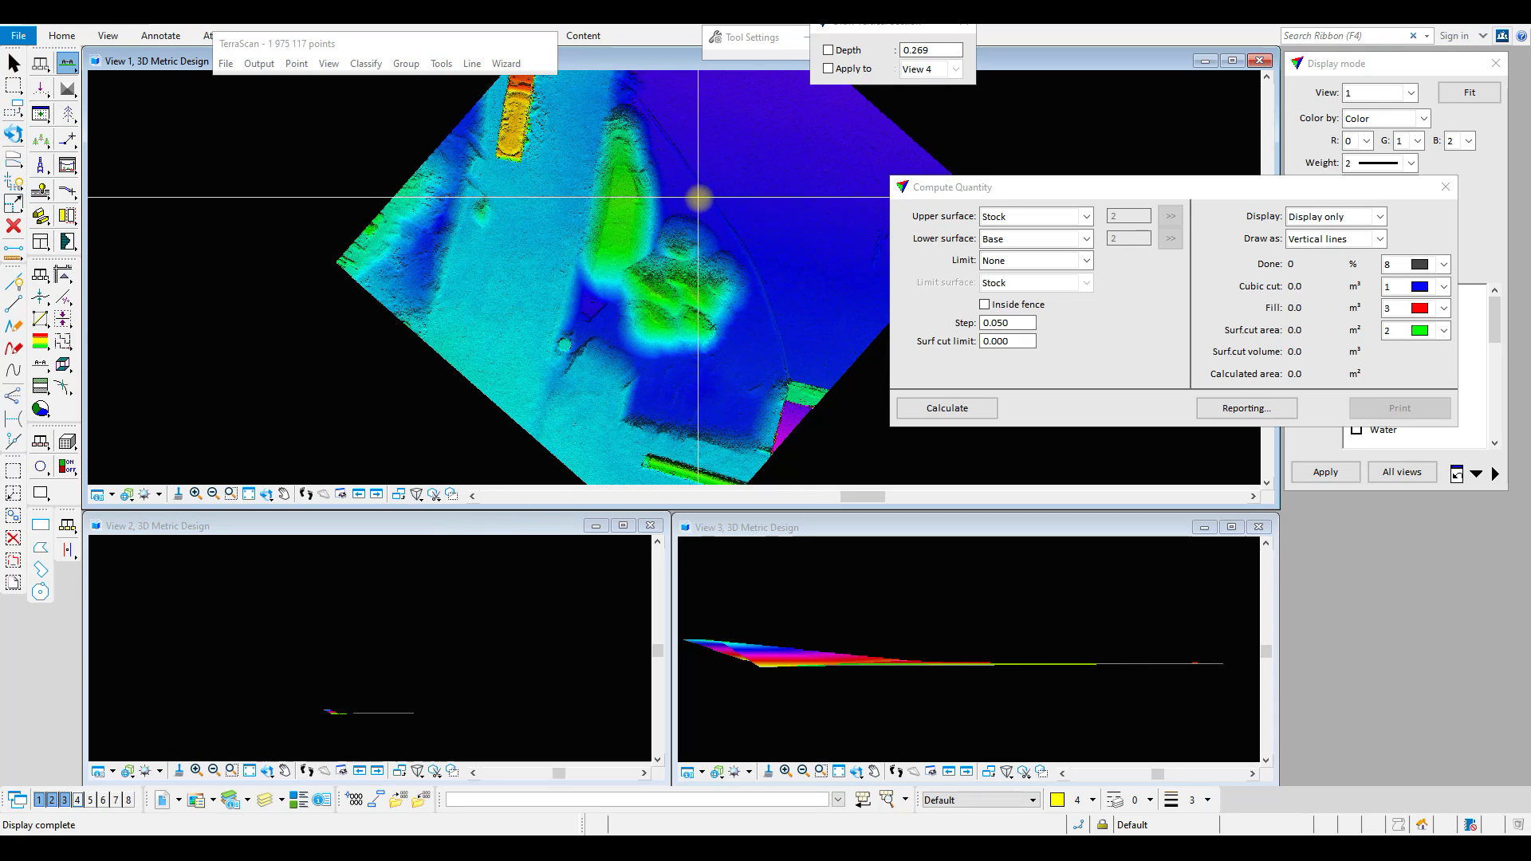
# Draw a second vertical section across the stockpile, crossing the first one, and show it in View 3
pyautogui.click(699, 197)
pyautogui.click(622, 341)
pyautogui.click(621, 344)
pyautogui.click(932, 648)
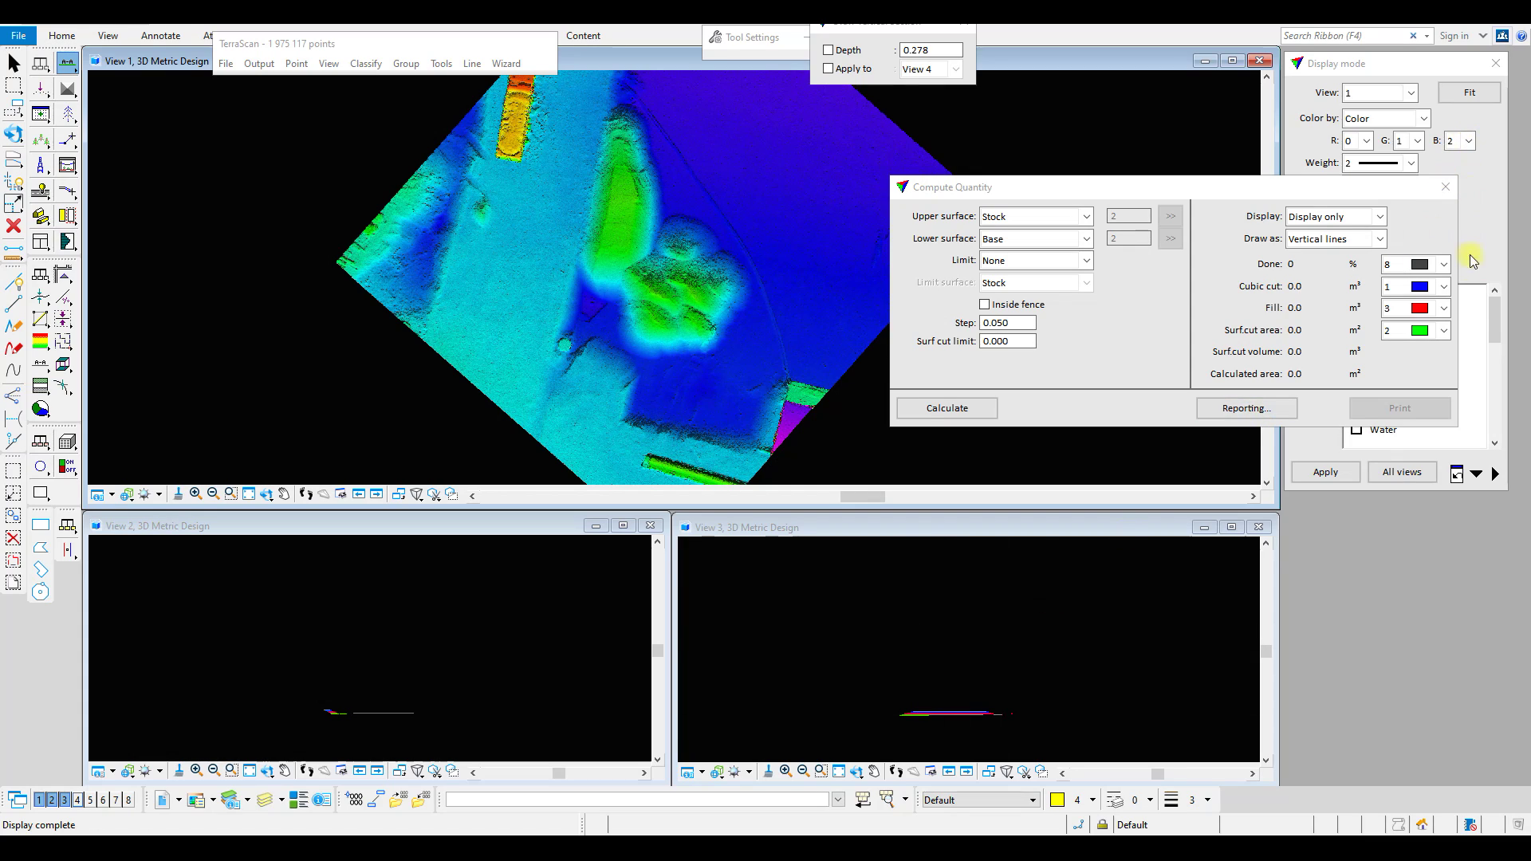
# Show all point classes in all views and examine the stockpile profile above the Base surface in both sections
pyautogui.click(1405, 471)
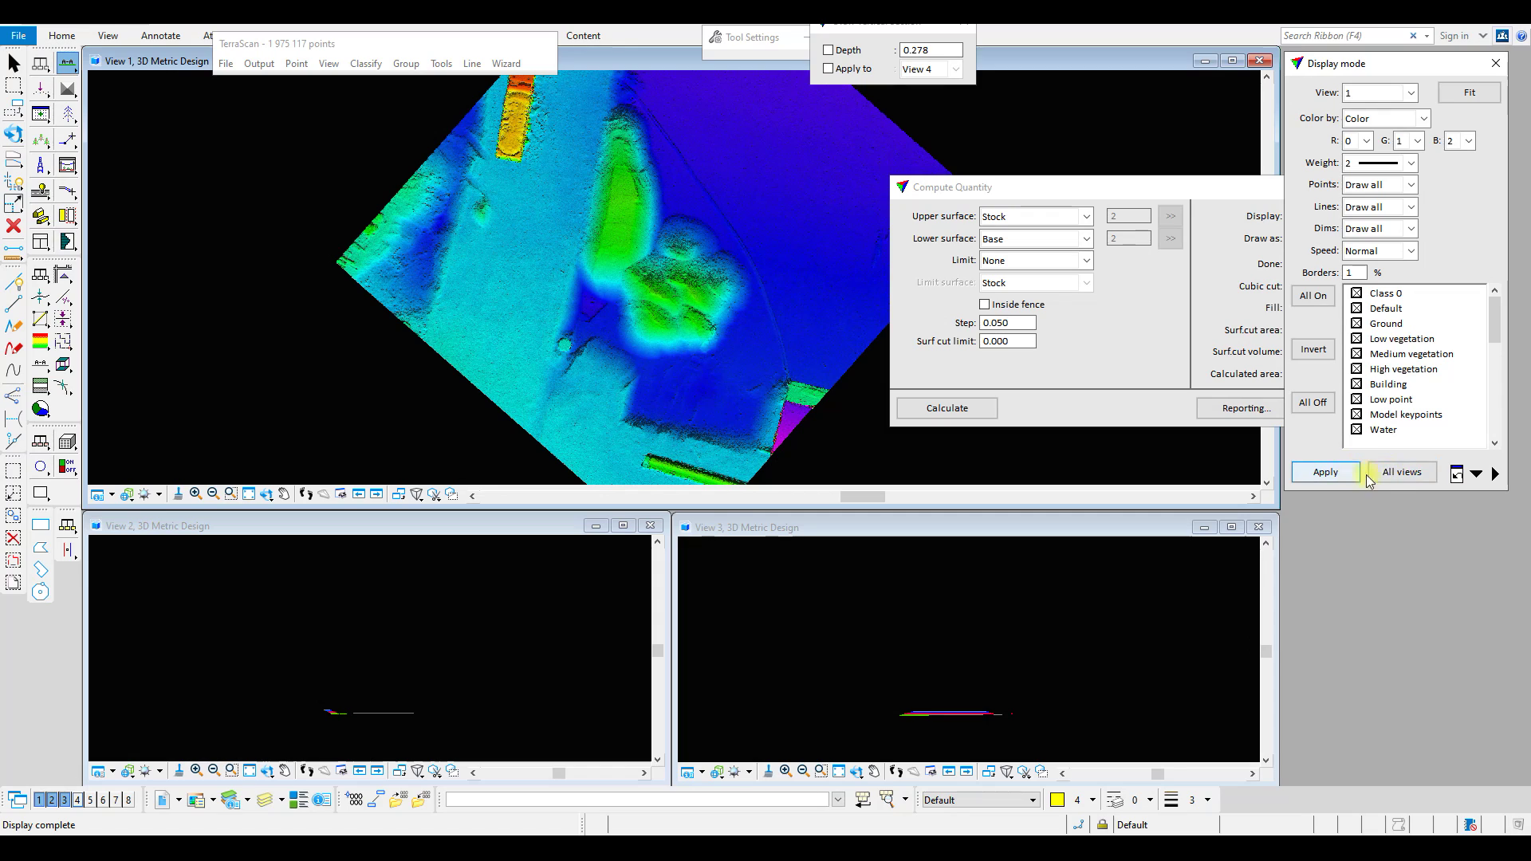
pyautogui.click(1403, 472)
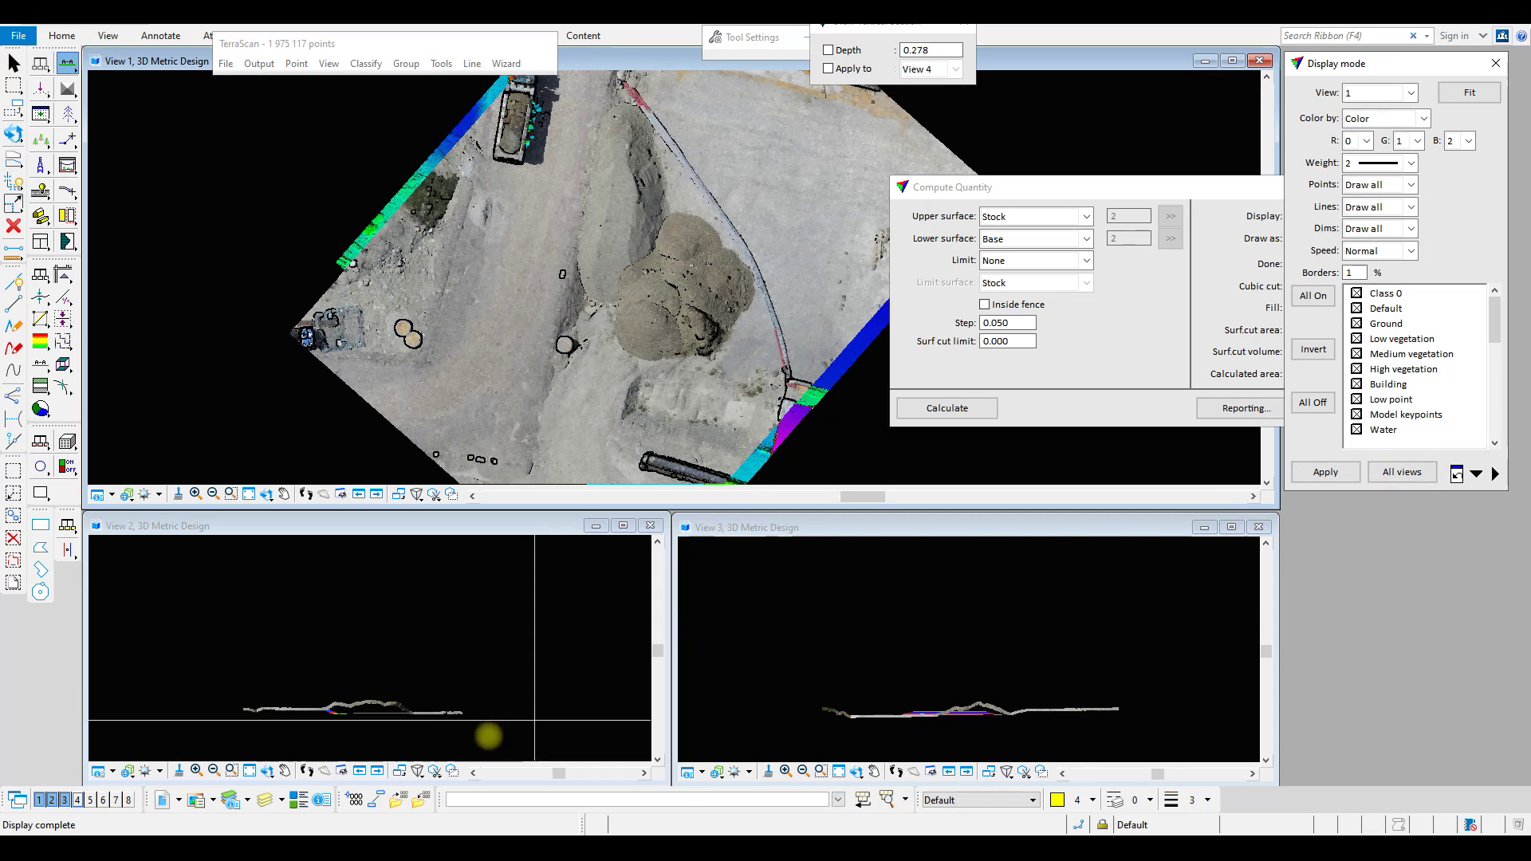
pyautogui.scroll(3, 354, 712)
pyautogui.scroll(2, 351, 713)
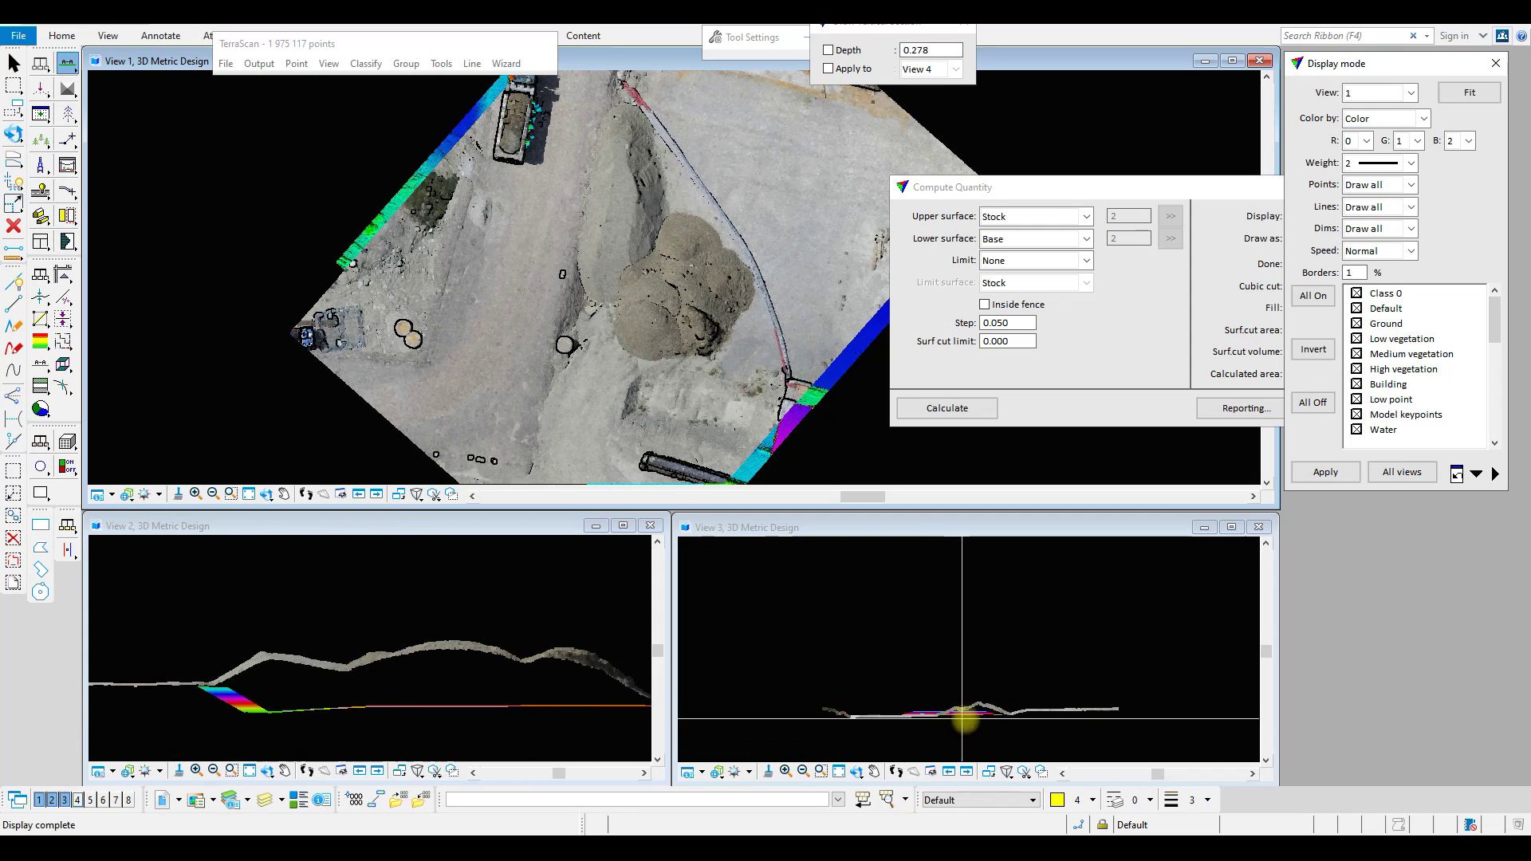
pyautogui.scroll(2, 995, 723)
pyautogui.scroll(2, 989, 722)
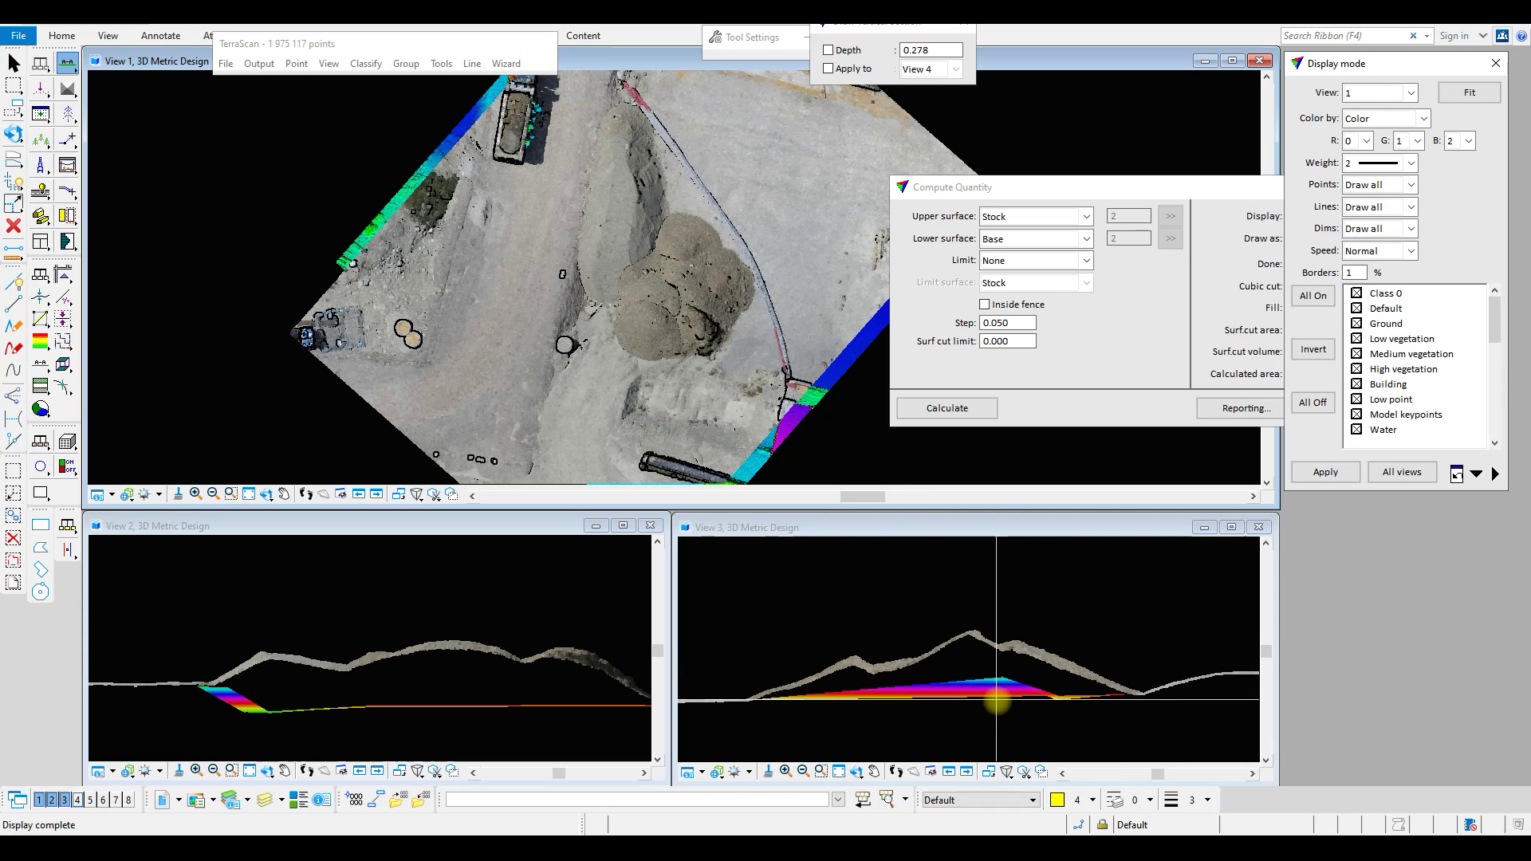
pyautogui.scroll(-2, 370, 656)
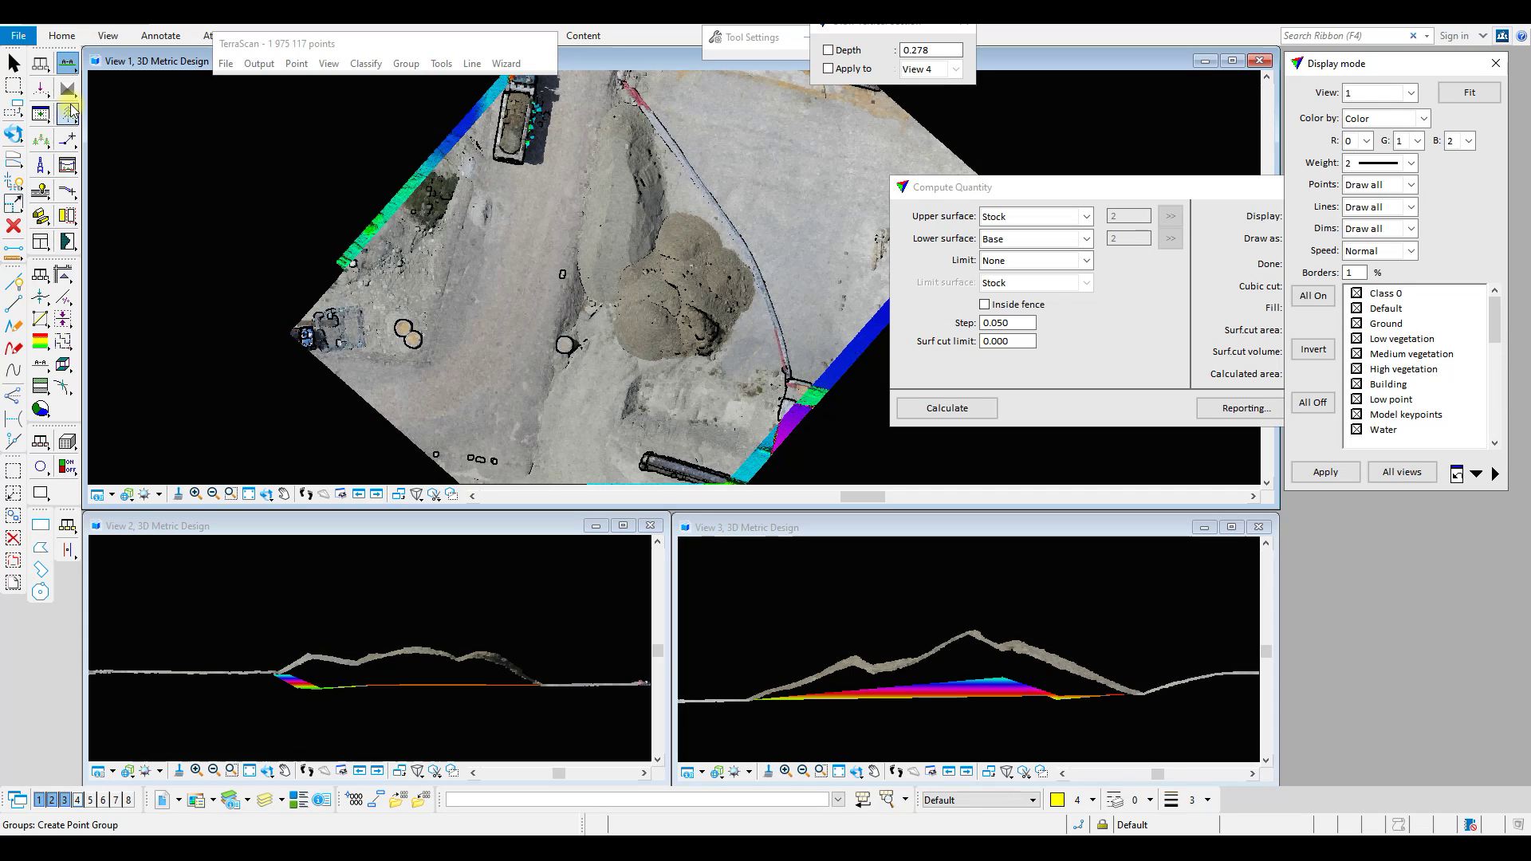
# Calculate the volume between the Stock and Base surfaces
pyautogui.moveTo(1124, 185); pyautogui.dragTo(1086, 190)
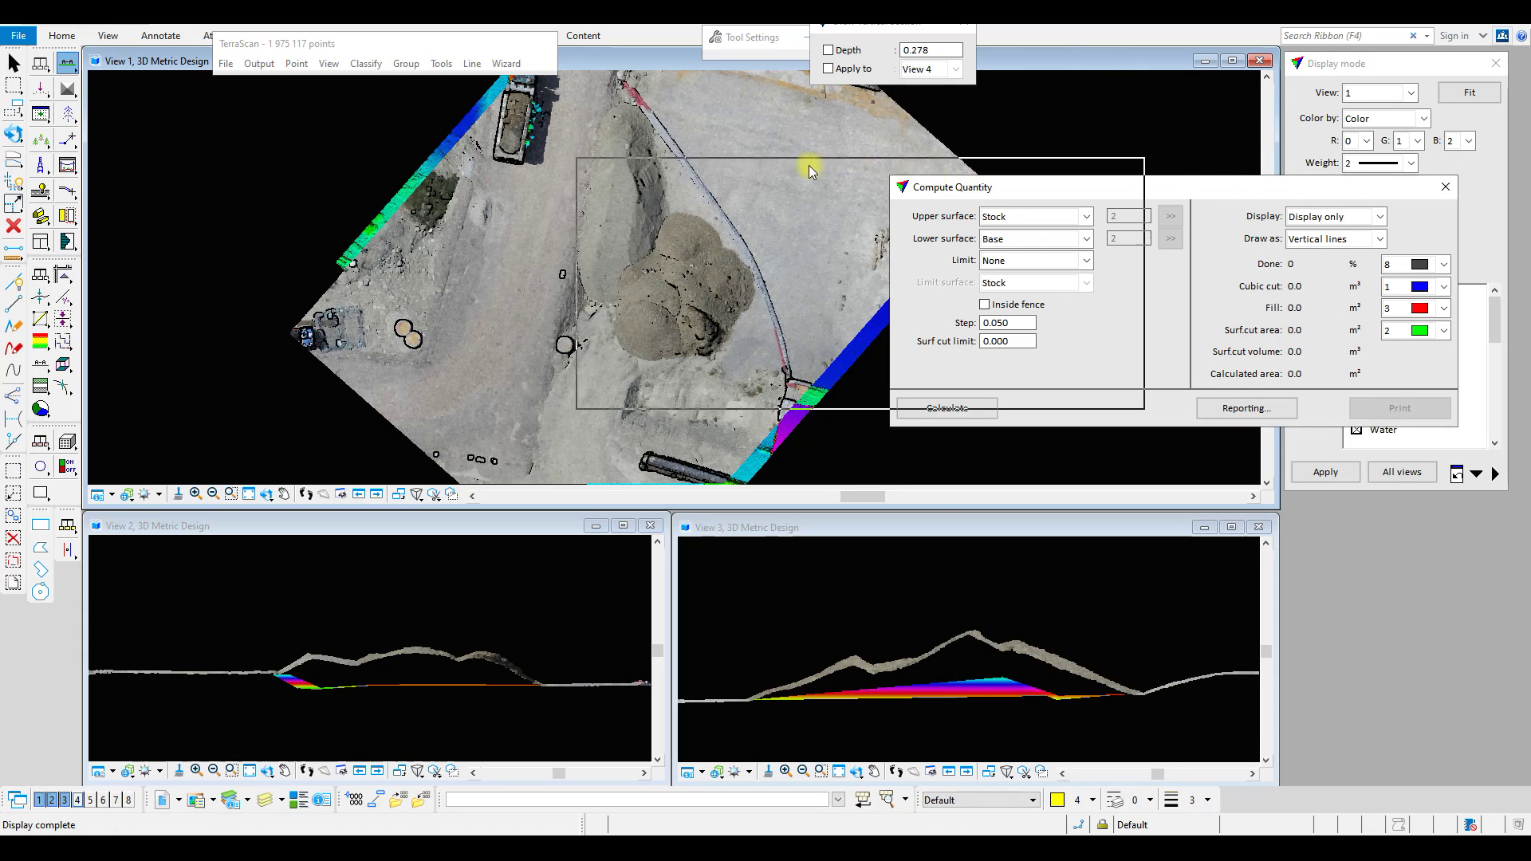
pyautogui.moveTo(801, 165); pyautogui.dragTo(567, 170)
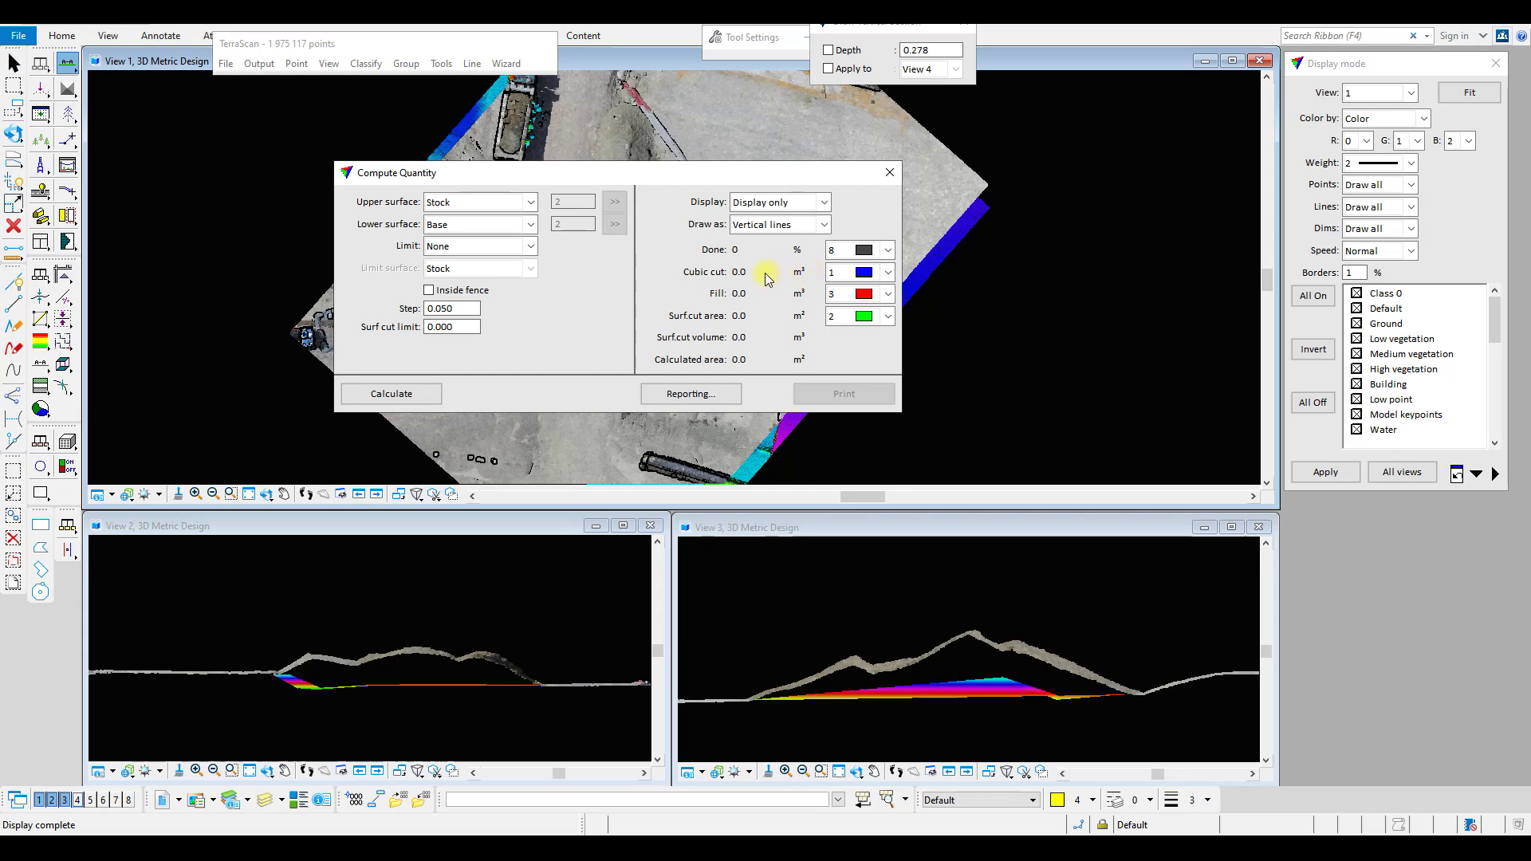
pyautogui.click(394, 399)
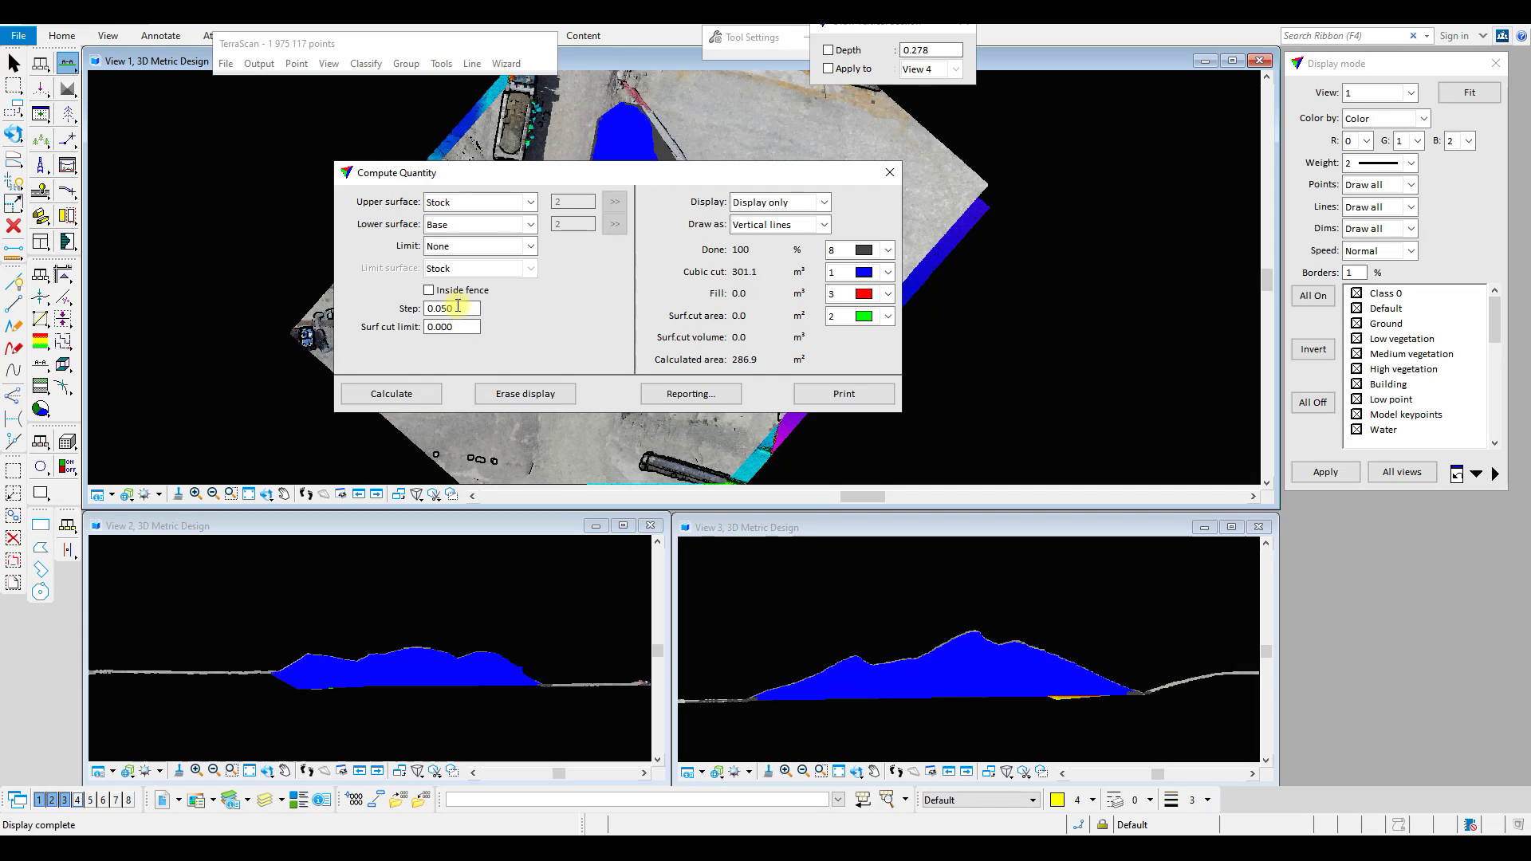
# Set the calculation step to 0.500 and recalculate the volume
pyautogui.moveTo(457, 309); pyautogui.dragTo(434, 309)
pyautogui.write('5')
pyautogui.click(421, 394)
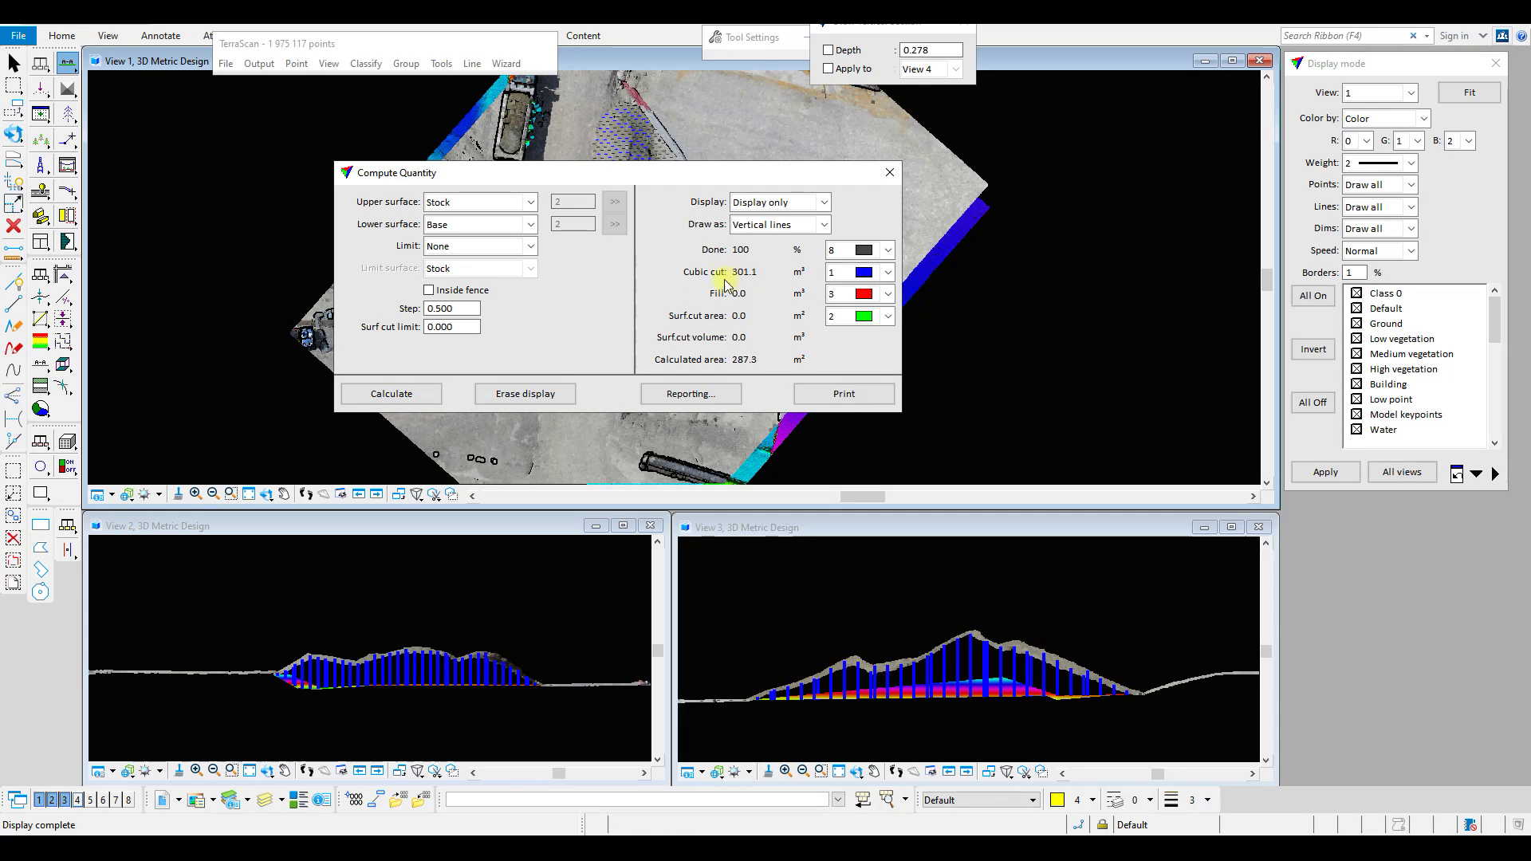
# Set the calculation step to 2.000 and recalculate the volume
pyautogui.doubleClick(457, 312)
pyautogui.write('2')
pyautogui.click(430, 397)
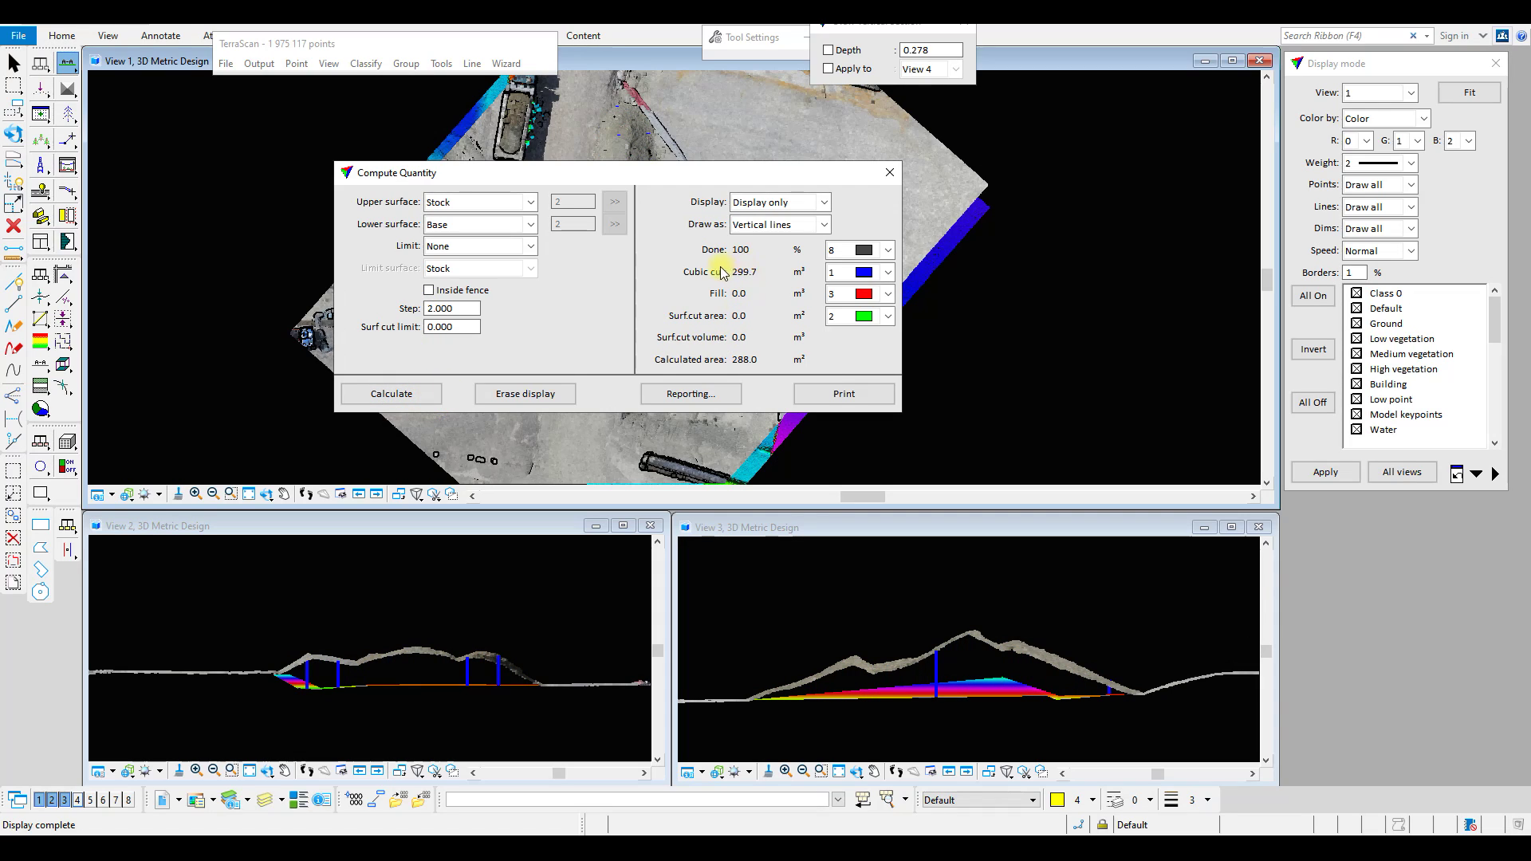
# Return the calculation step to 0.500 and recalculate the volume
pyautogui.doubleClick(443, 309)
pyautogui.write('0.5')
pyautogui.click(393, 393)
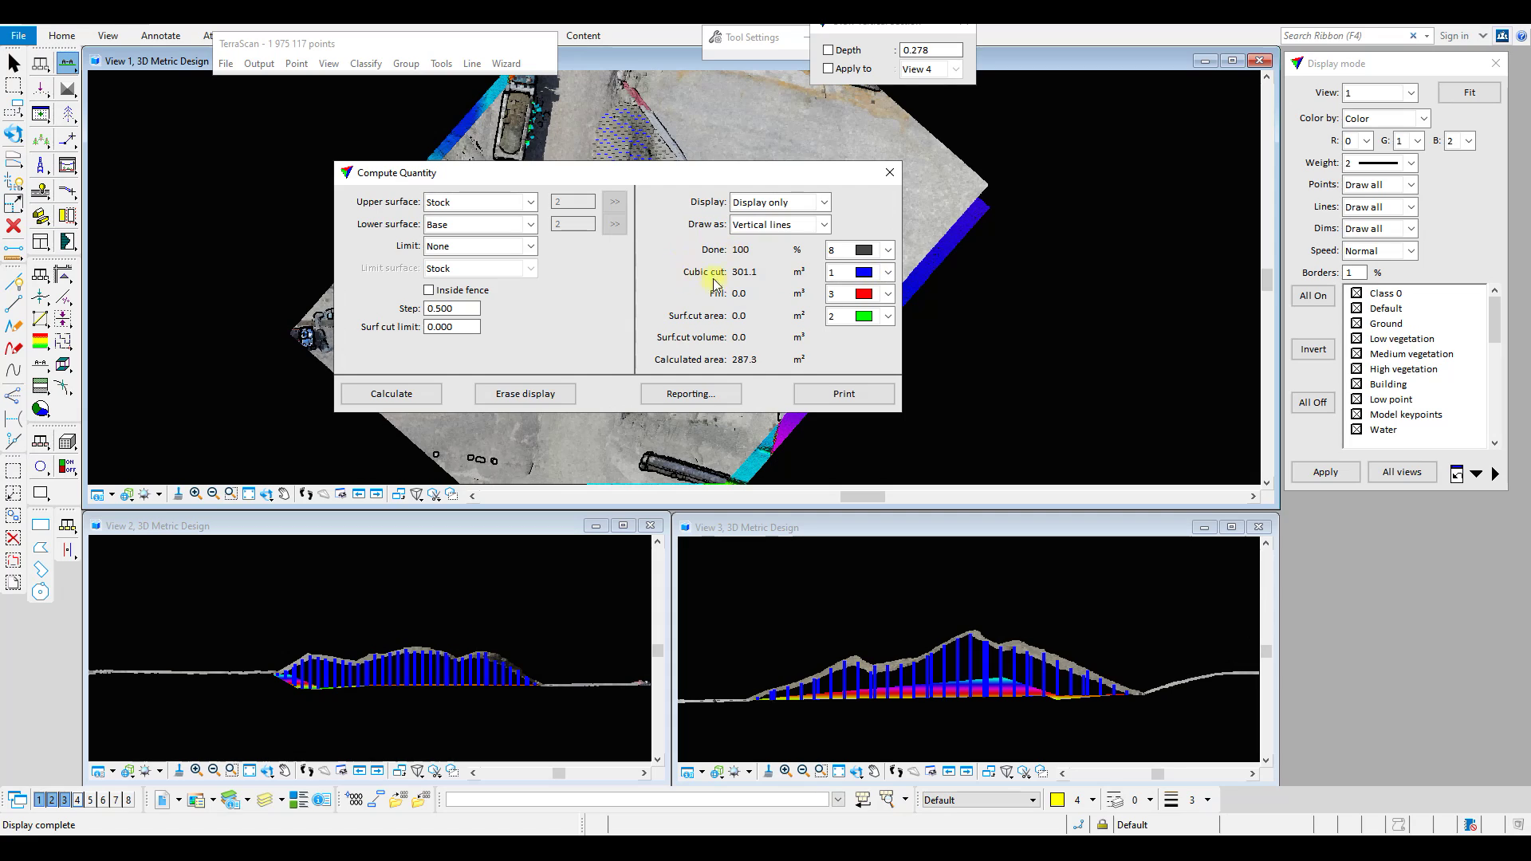
# Calculate the volume with OldBase as the lower surface and a step of 0.050, and inspect the fill in View 2
pyautogui.moveTo(594, 174); pyautogui.dragTo(1109, 200)
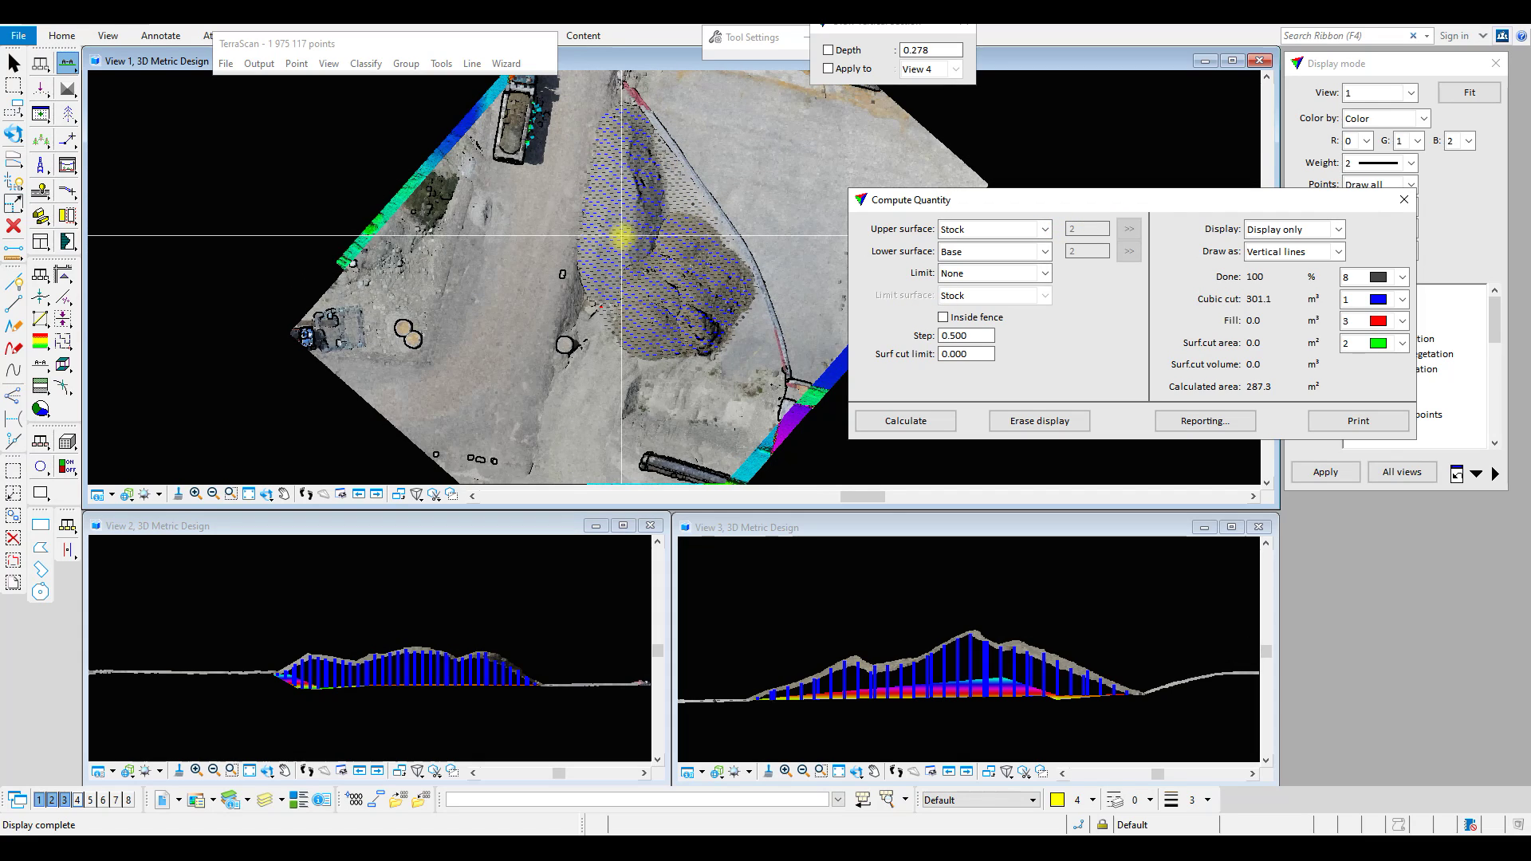
pyautogui.click(1044, 253)
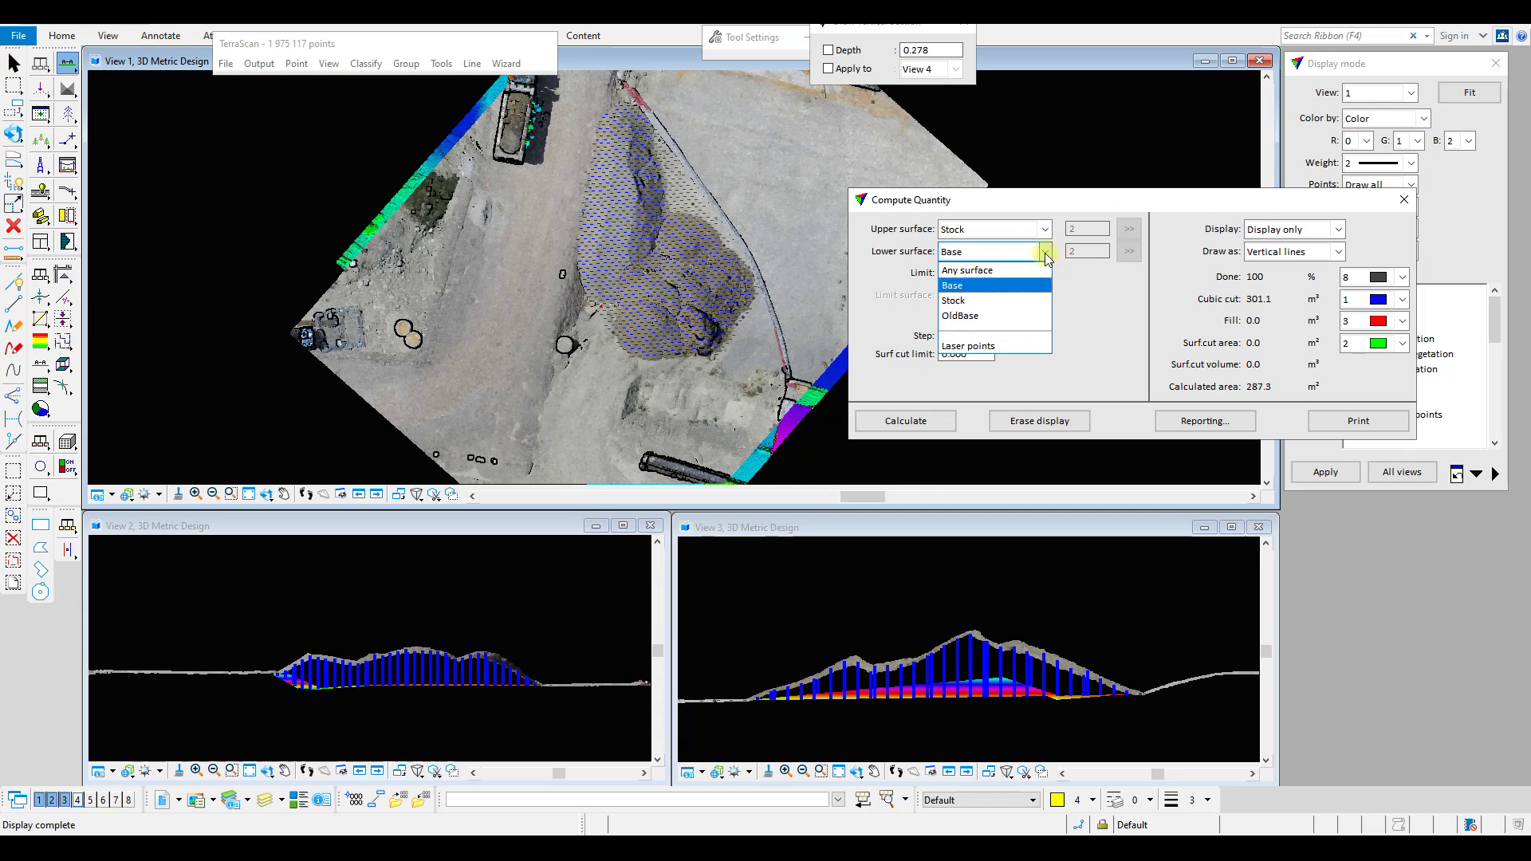
pyautogui.click(972, 316)
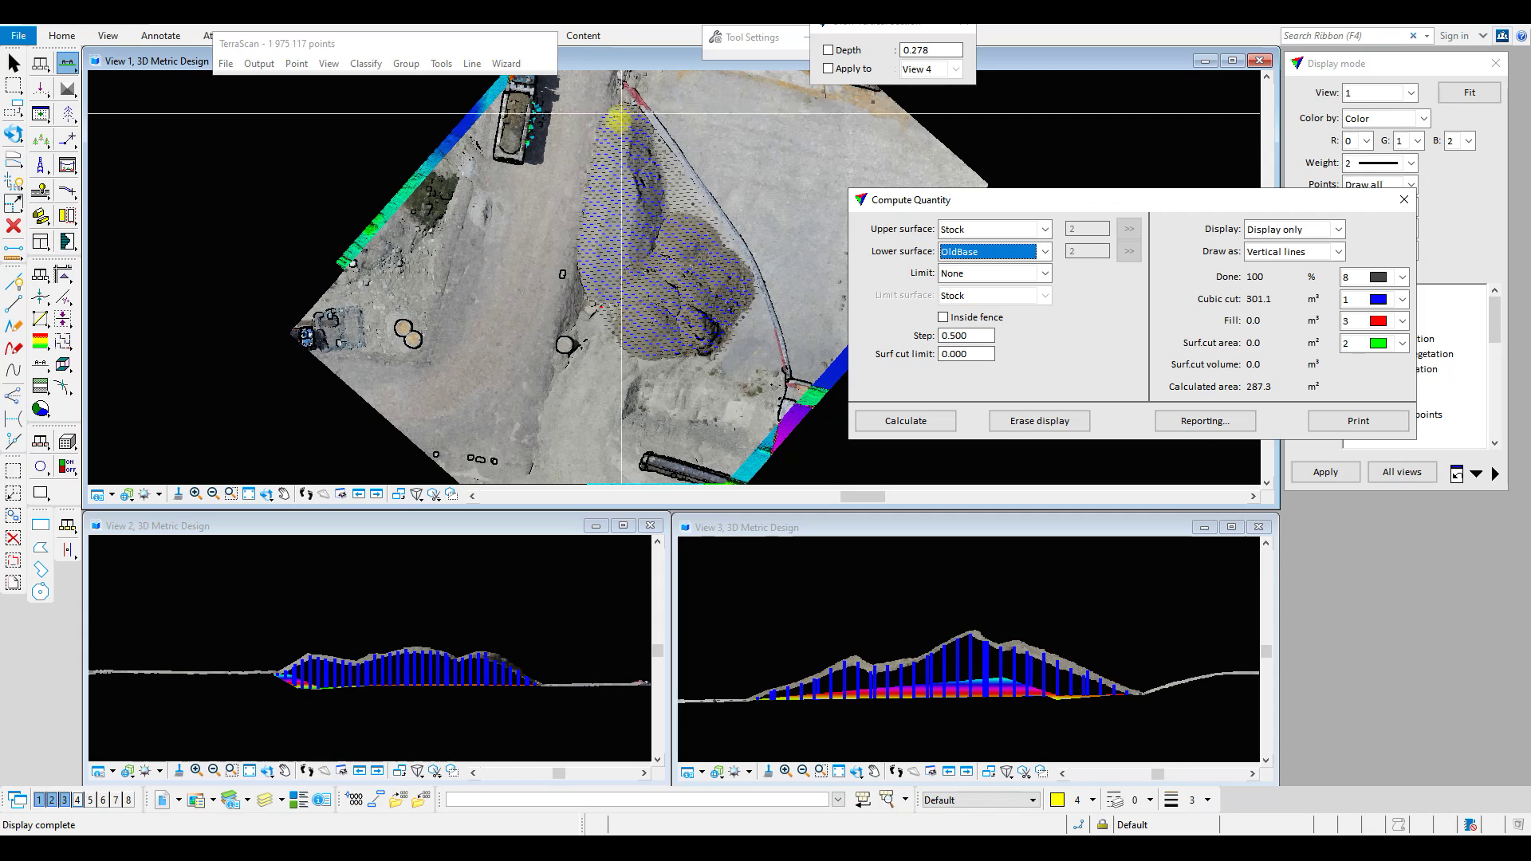
pyautogui.click(977, 336)
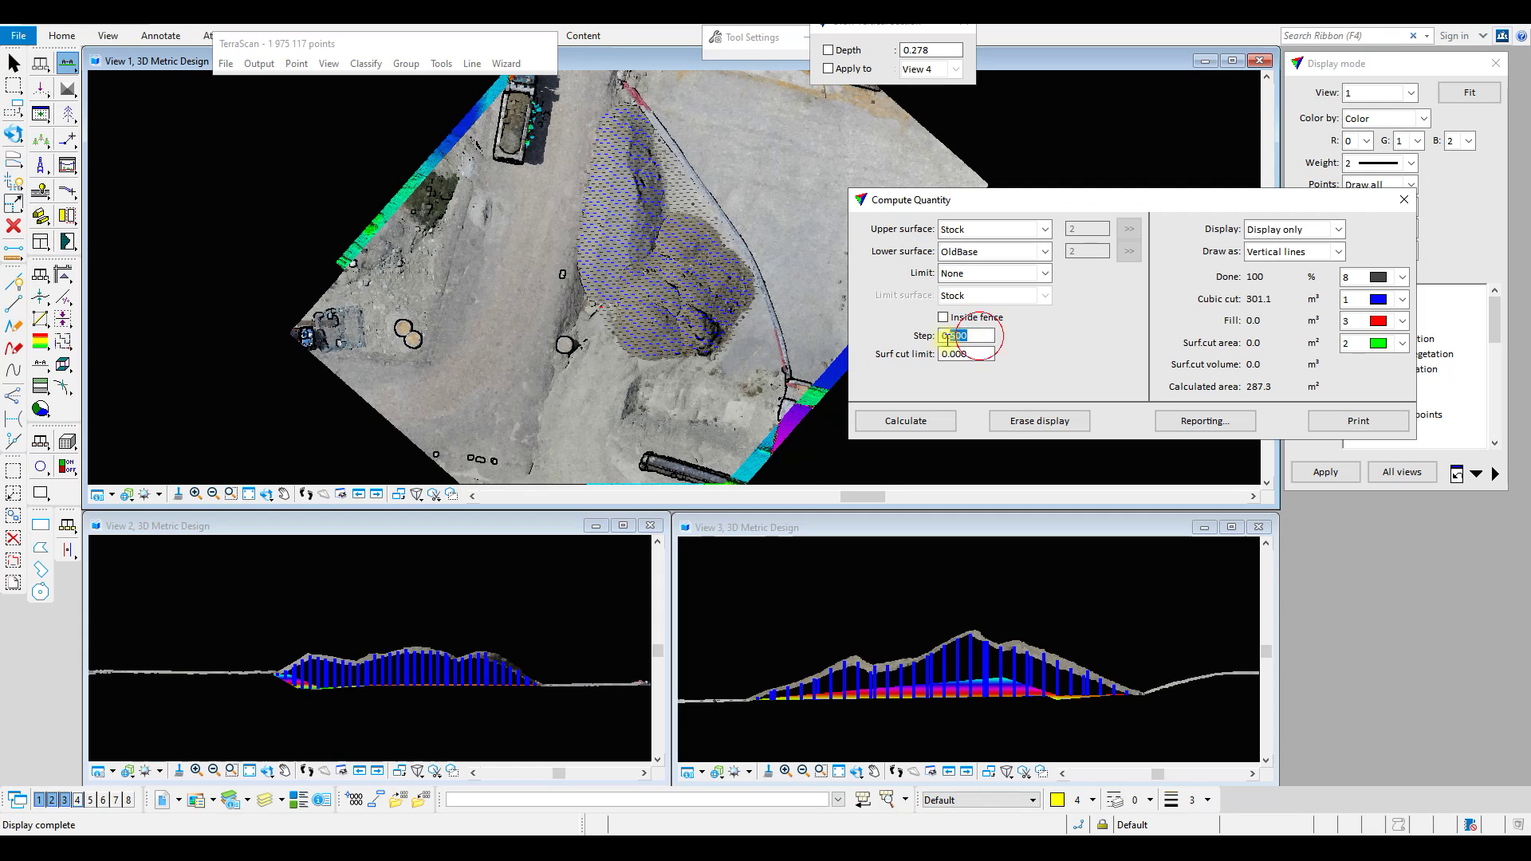
pyautogui.write('0')
pyautogui.click(921, 423)
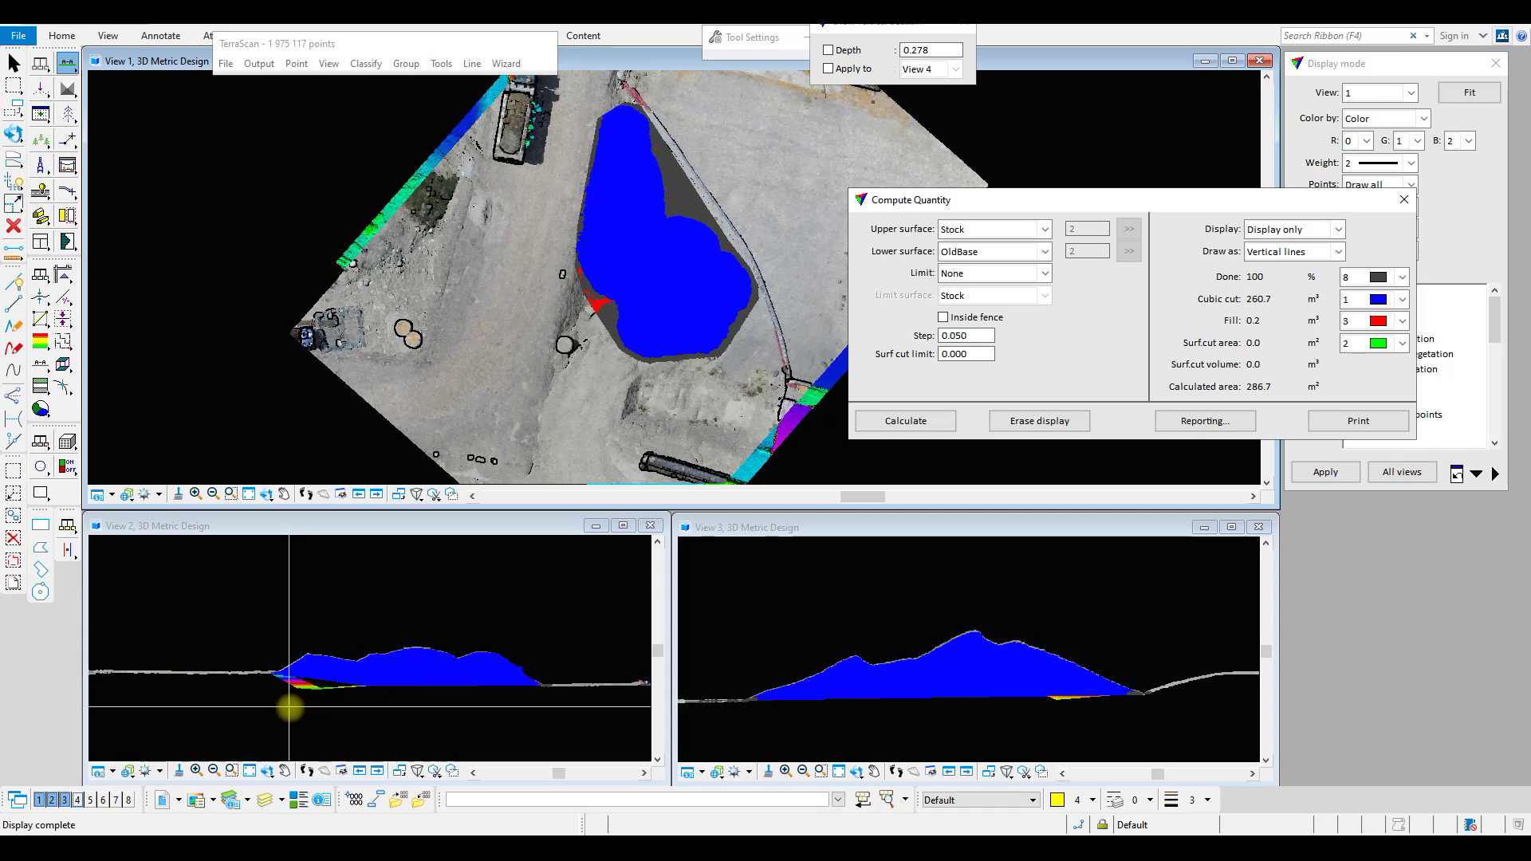
pyautogui.scroll(2, 289, 707)
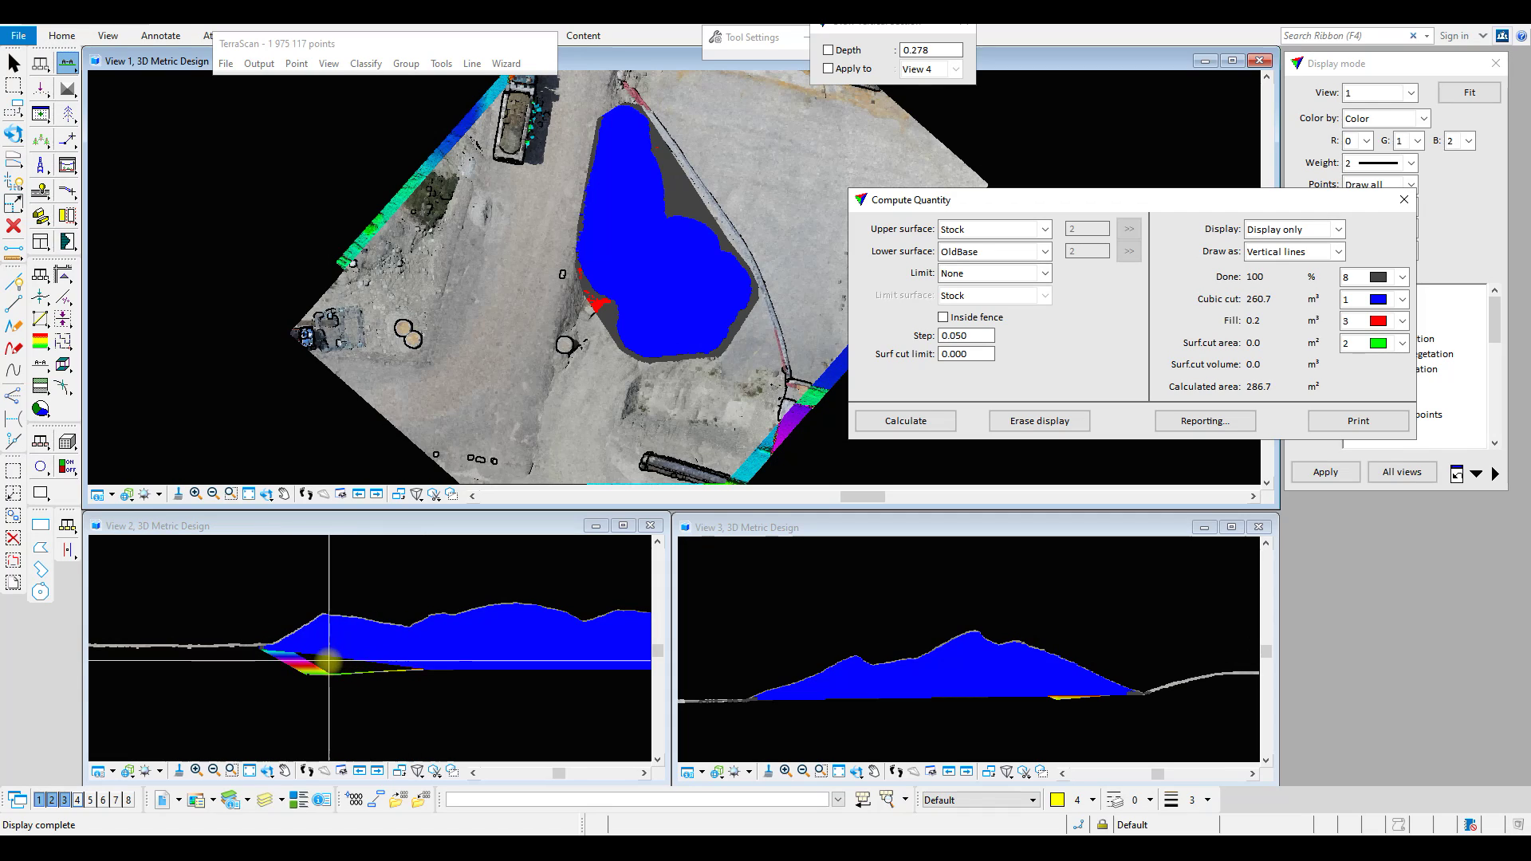
pyautogui.scroll(-2, 309, 668)
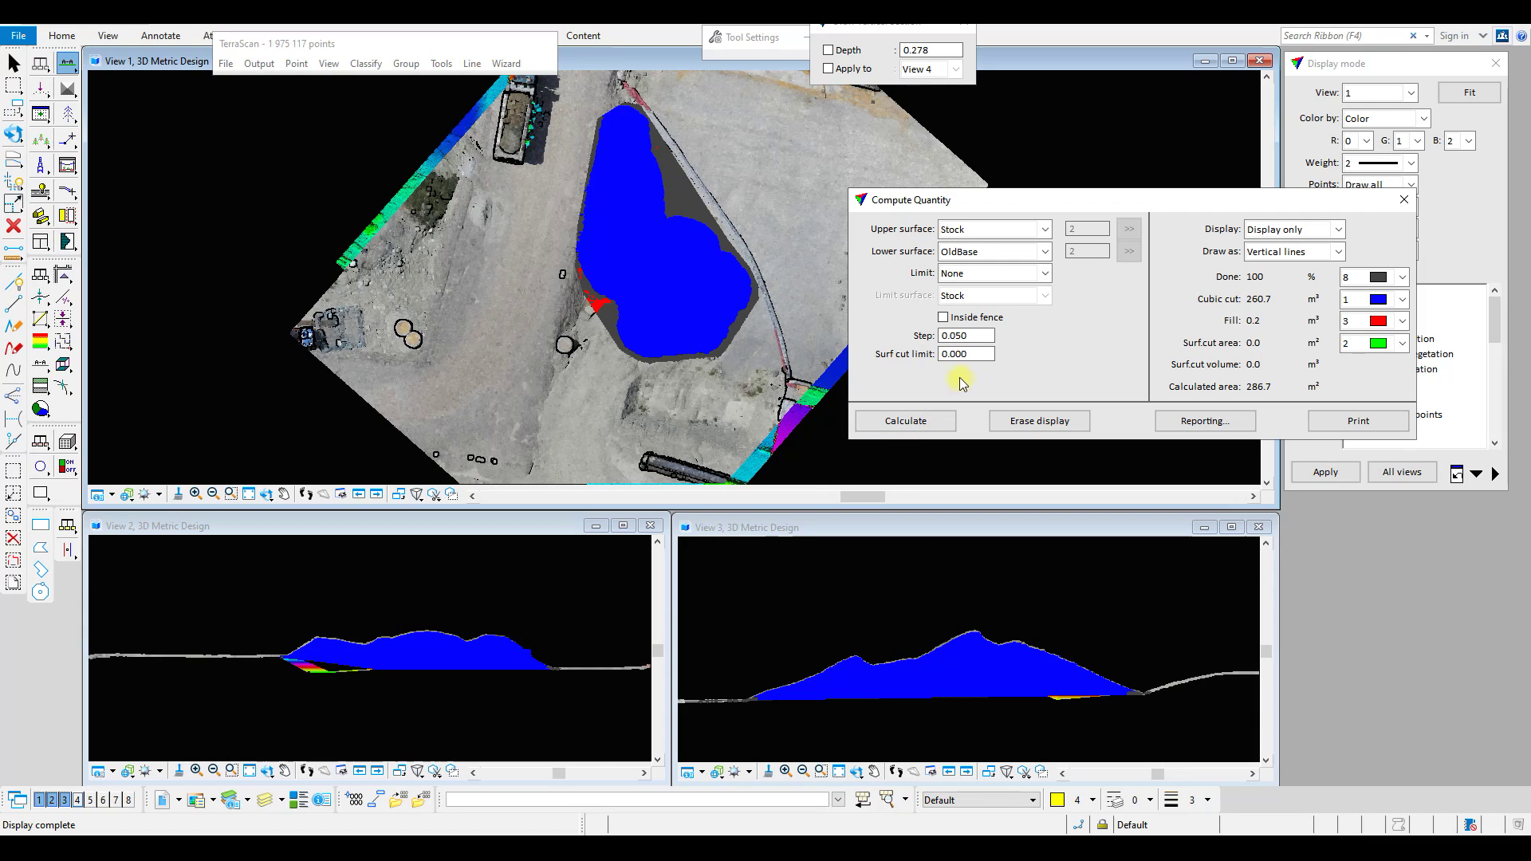
# Set the lower surface back to Base and recalculate the volume
pyautogui.click(1044, 252)
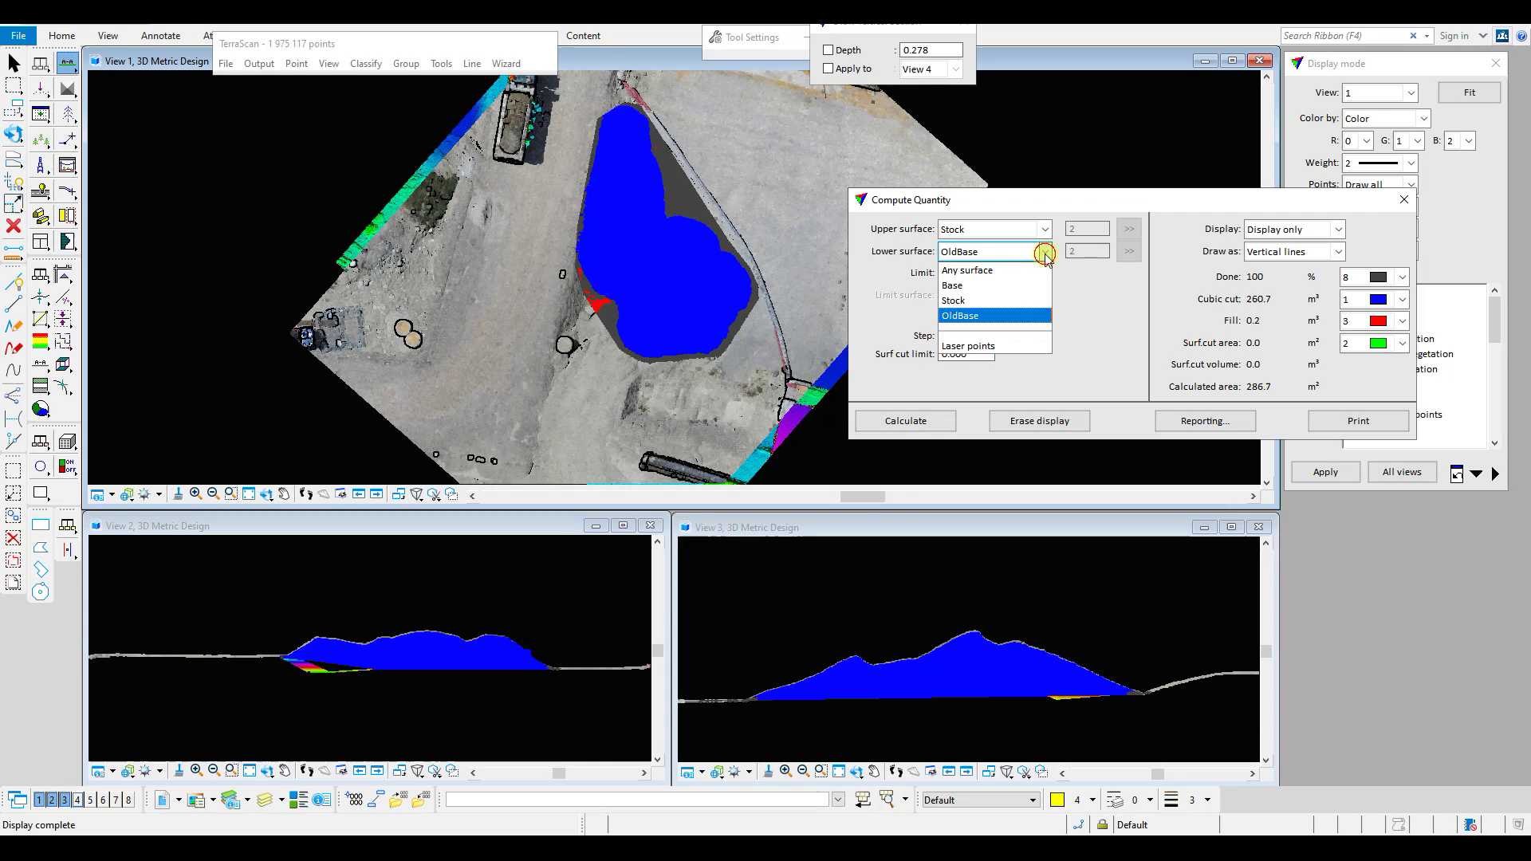
pyautogui.click(957, 285)
pyautogui.click(918, 421)
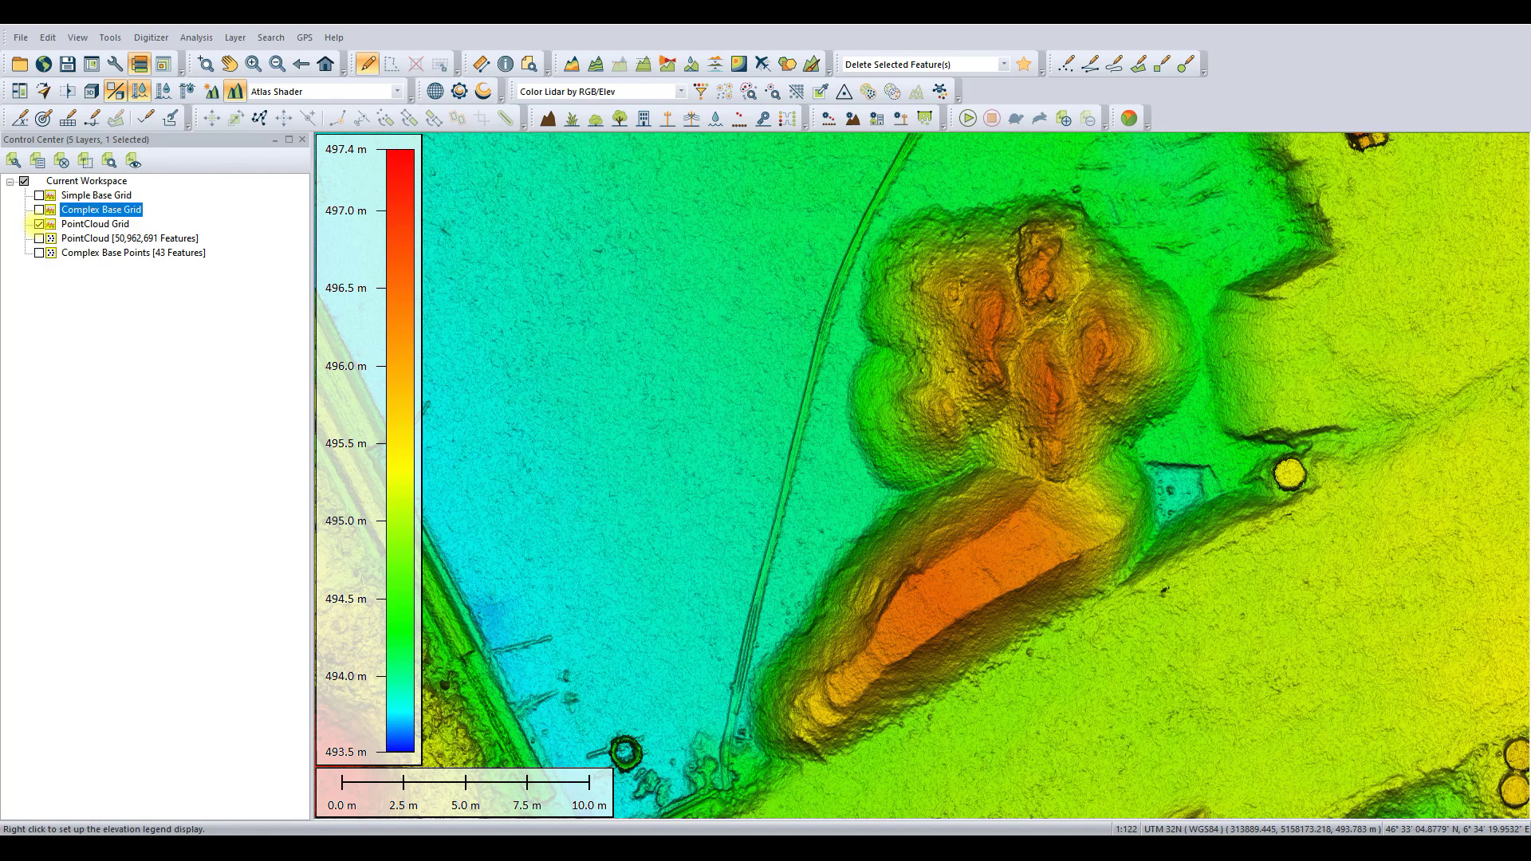
# In Global Mapper, view the Complex Base Grid and Simple Base Grid in turn, and display both together with the PointCloud Grid
pyautogui.click(39, 225)
pyautogui.click(39, 209)
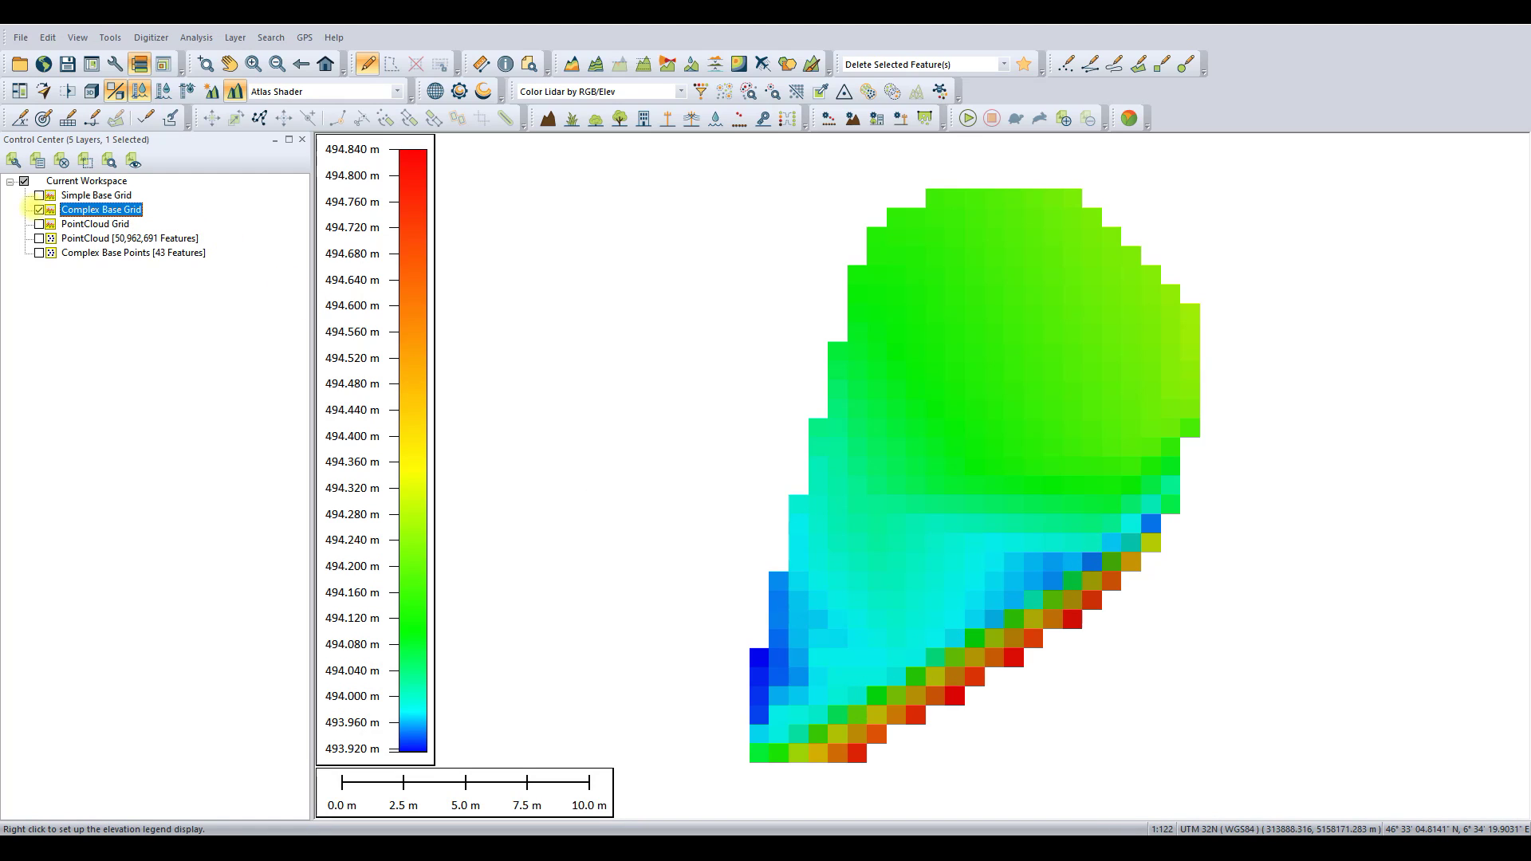
pyautogui.click(39, 210)
pyautogui.click(39, 195)
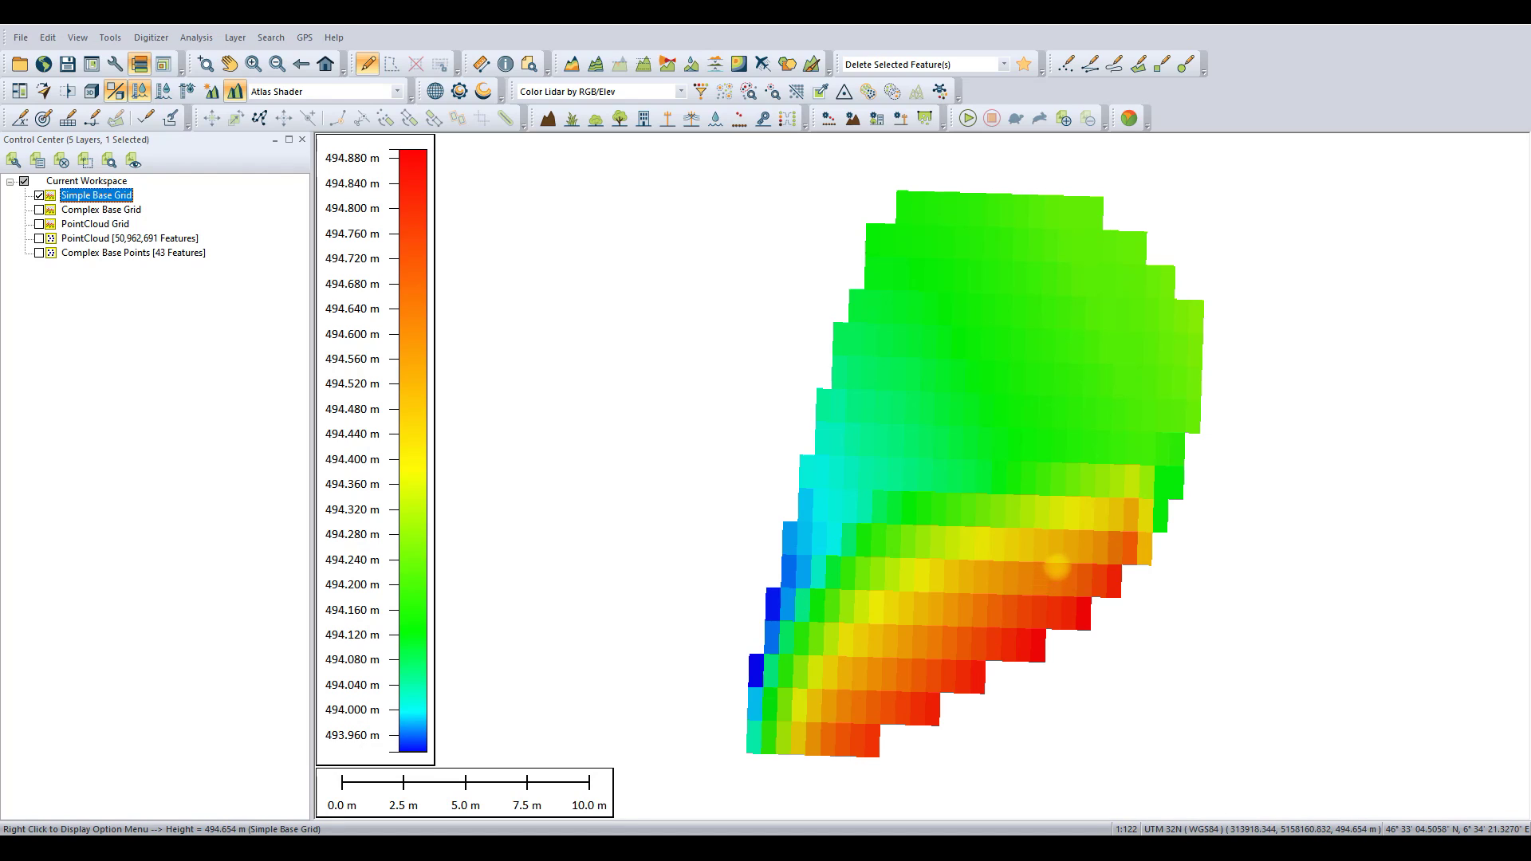
pyautogui.click(39, 210)
pyautogui.click(39, 224)
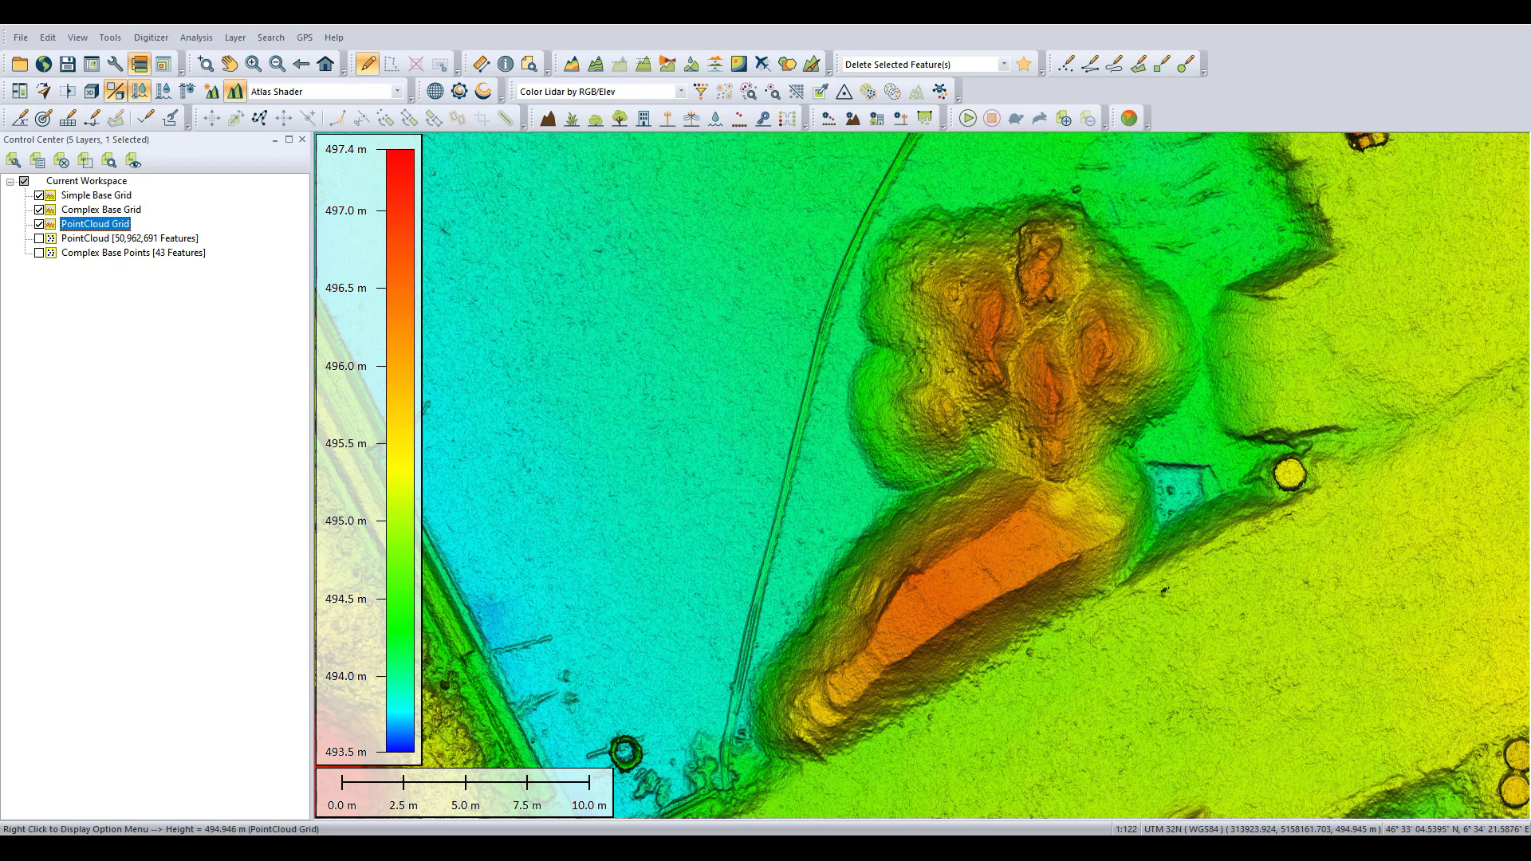
# Measure the volume in cubic meters by subtracting the PointCloud Grid from the Complex Base Grid, and hide the Complex Base Grid
pyautogui.click(195, 38)
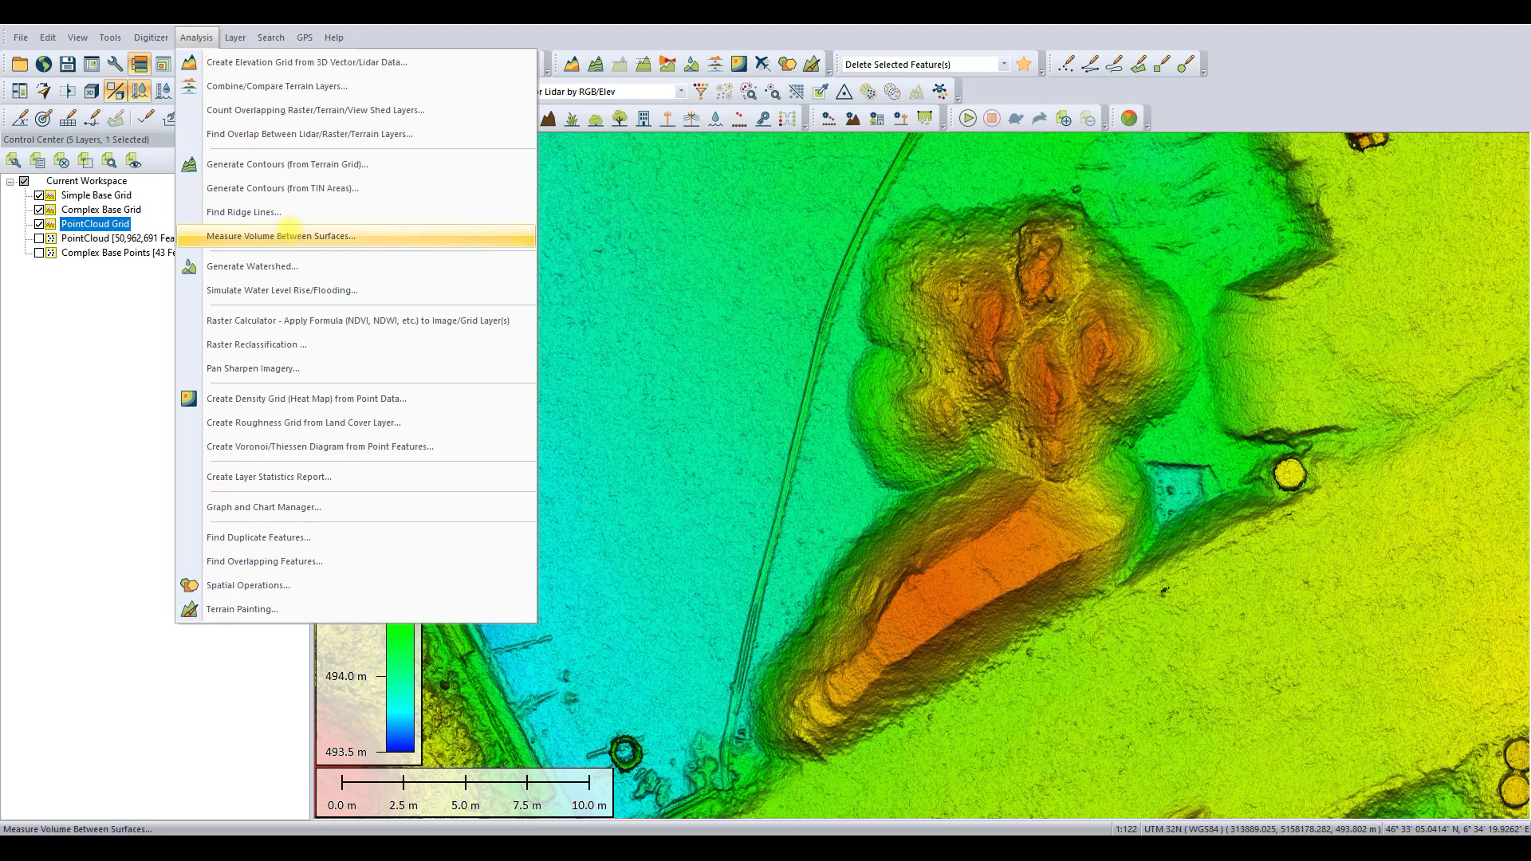
pyautogui.click(281, 236)
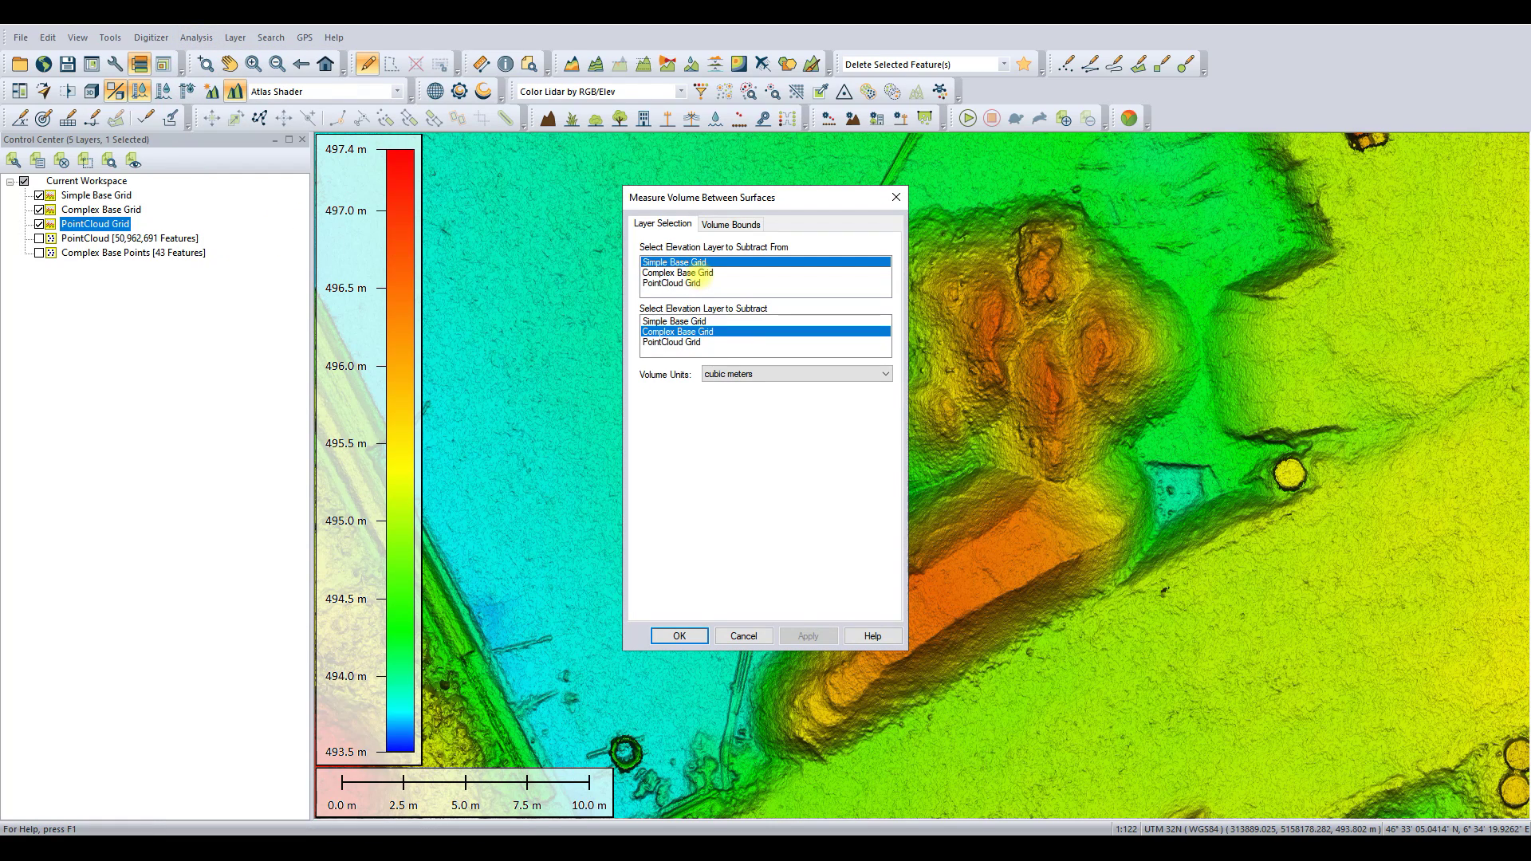
pyautogui.click(706, 273)
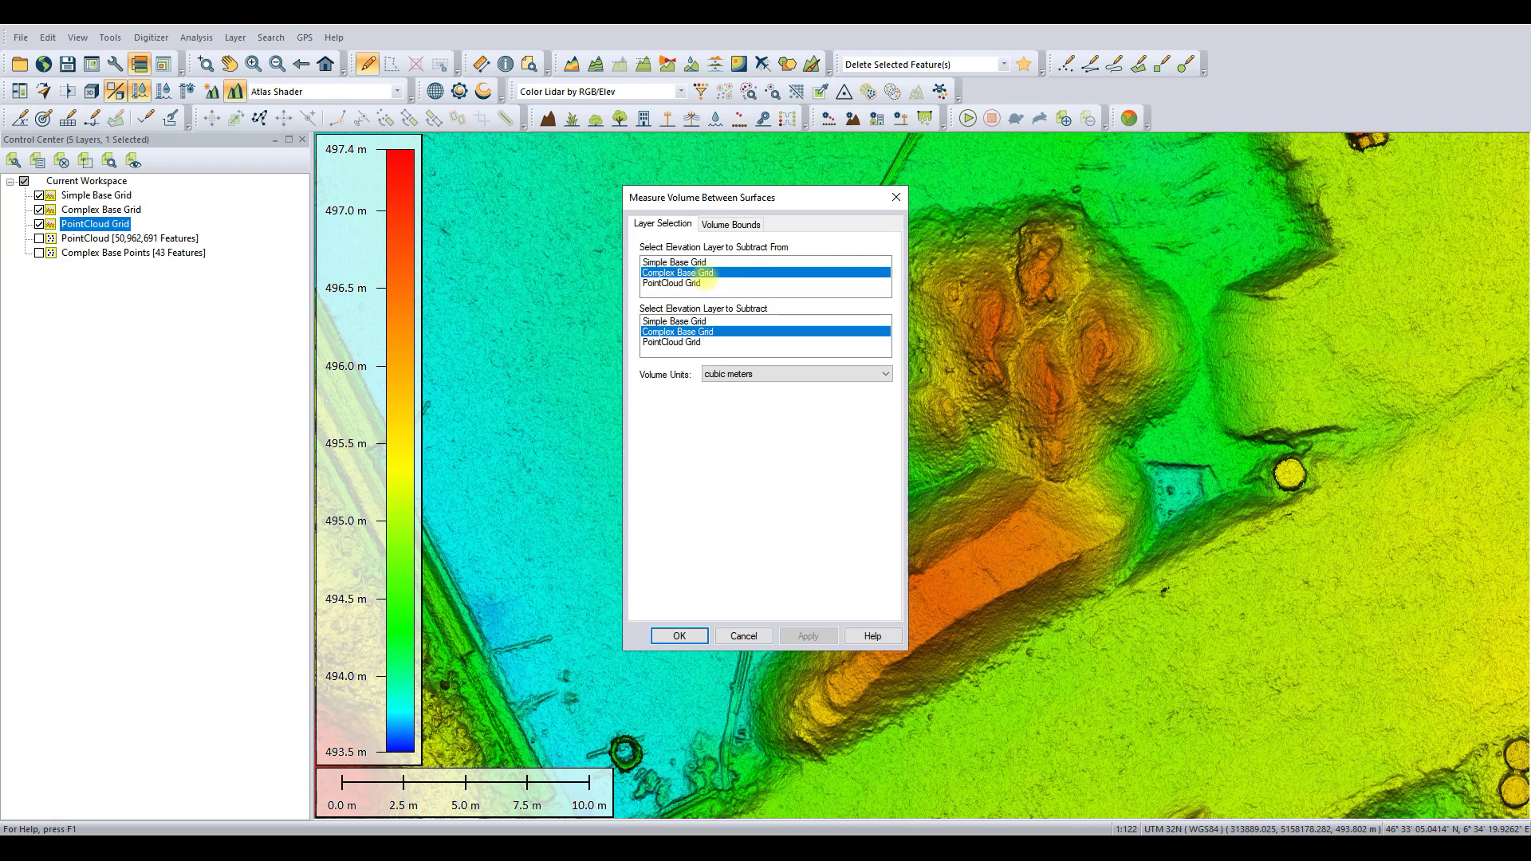
pyautogui.click(700, 342)
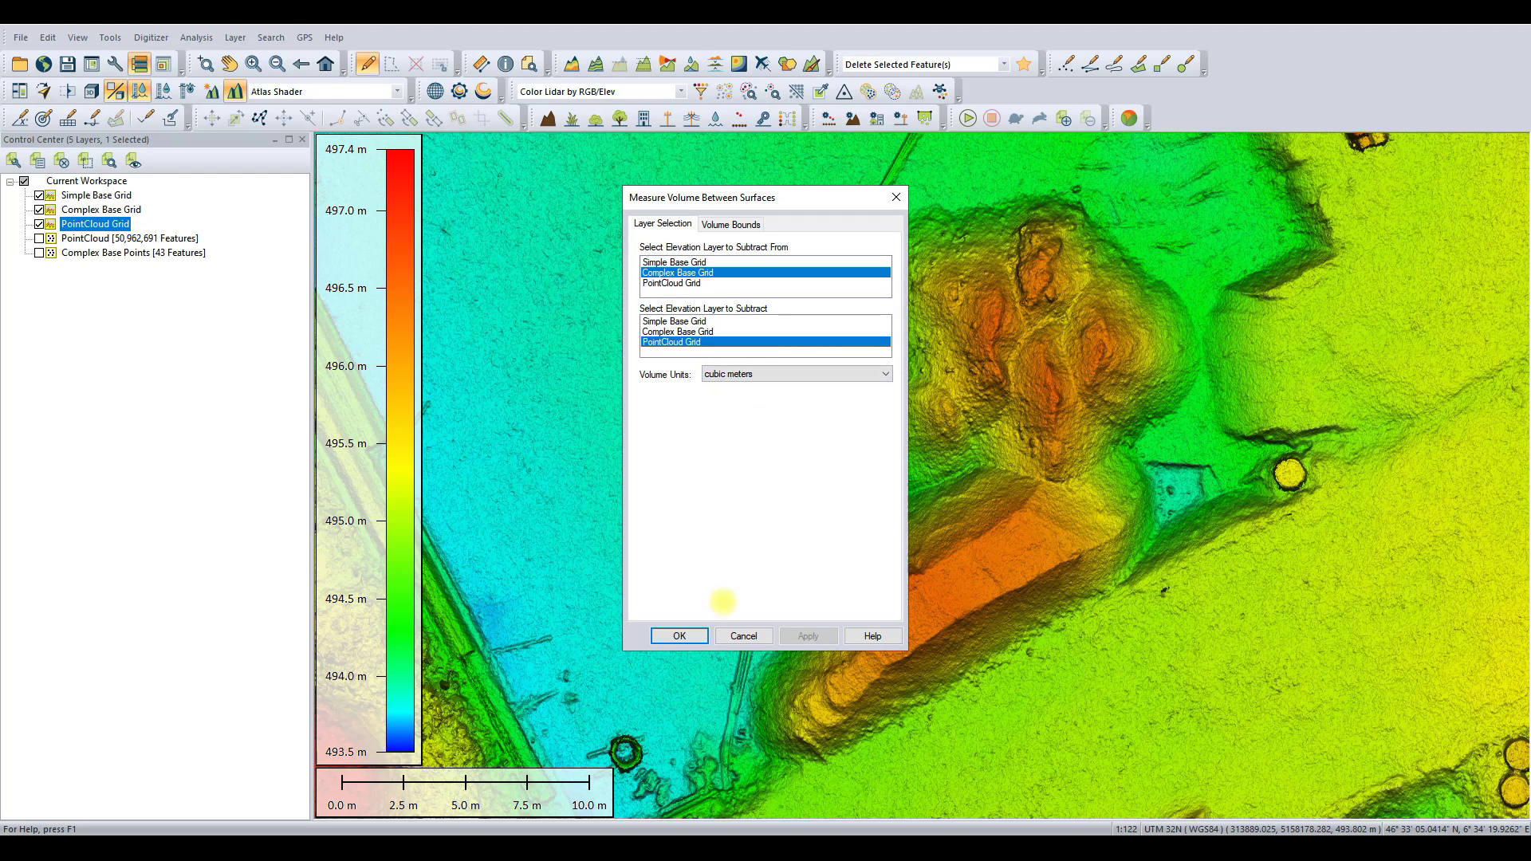
pyautogui.click(691, 634)
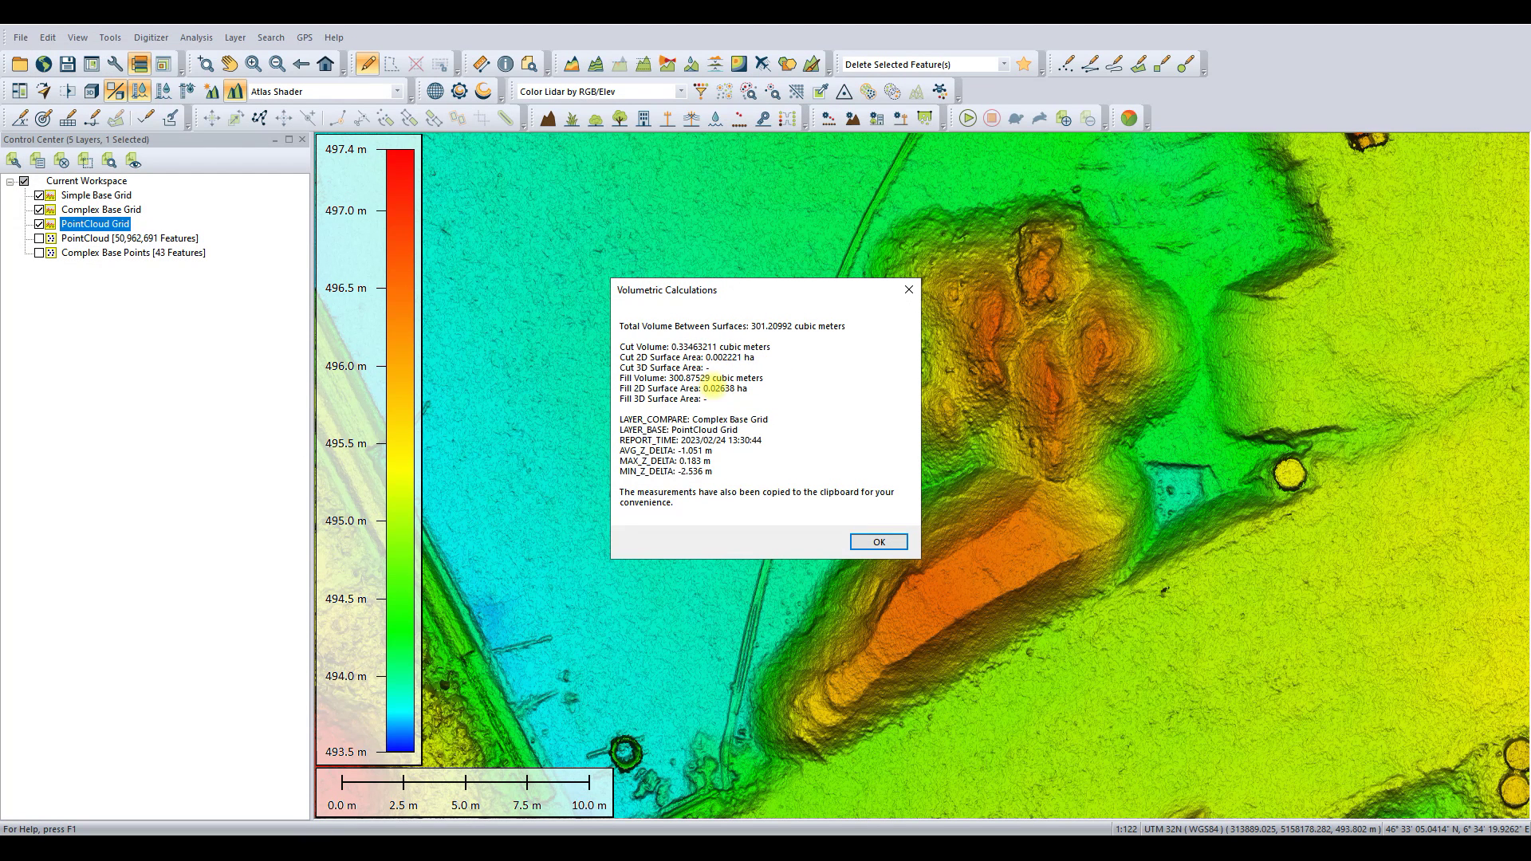
pyautogui.click(864, 541)
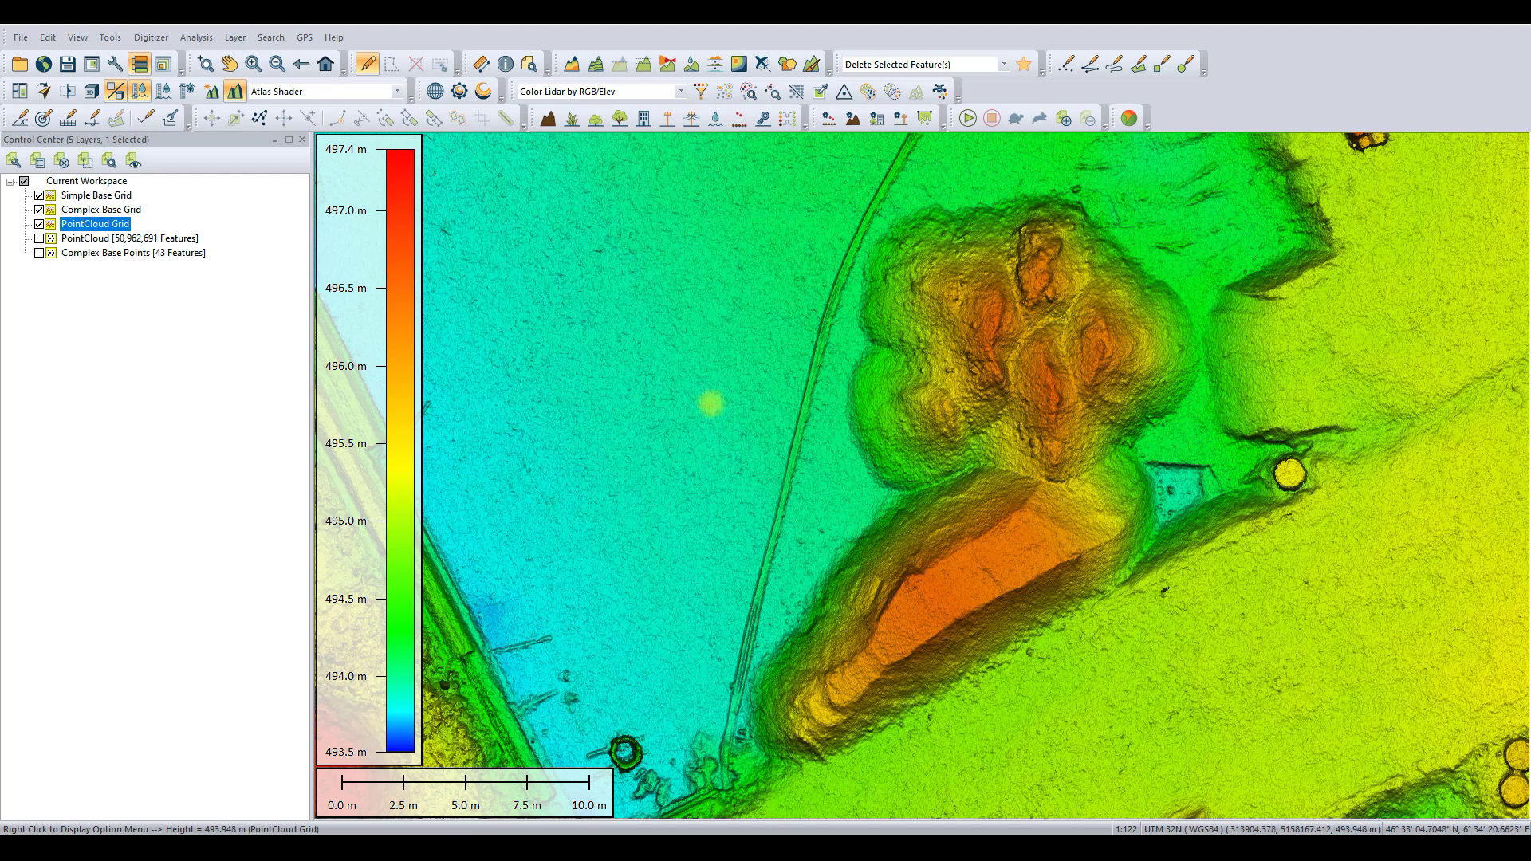
pyautogui.click(38, 210)
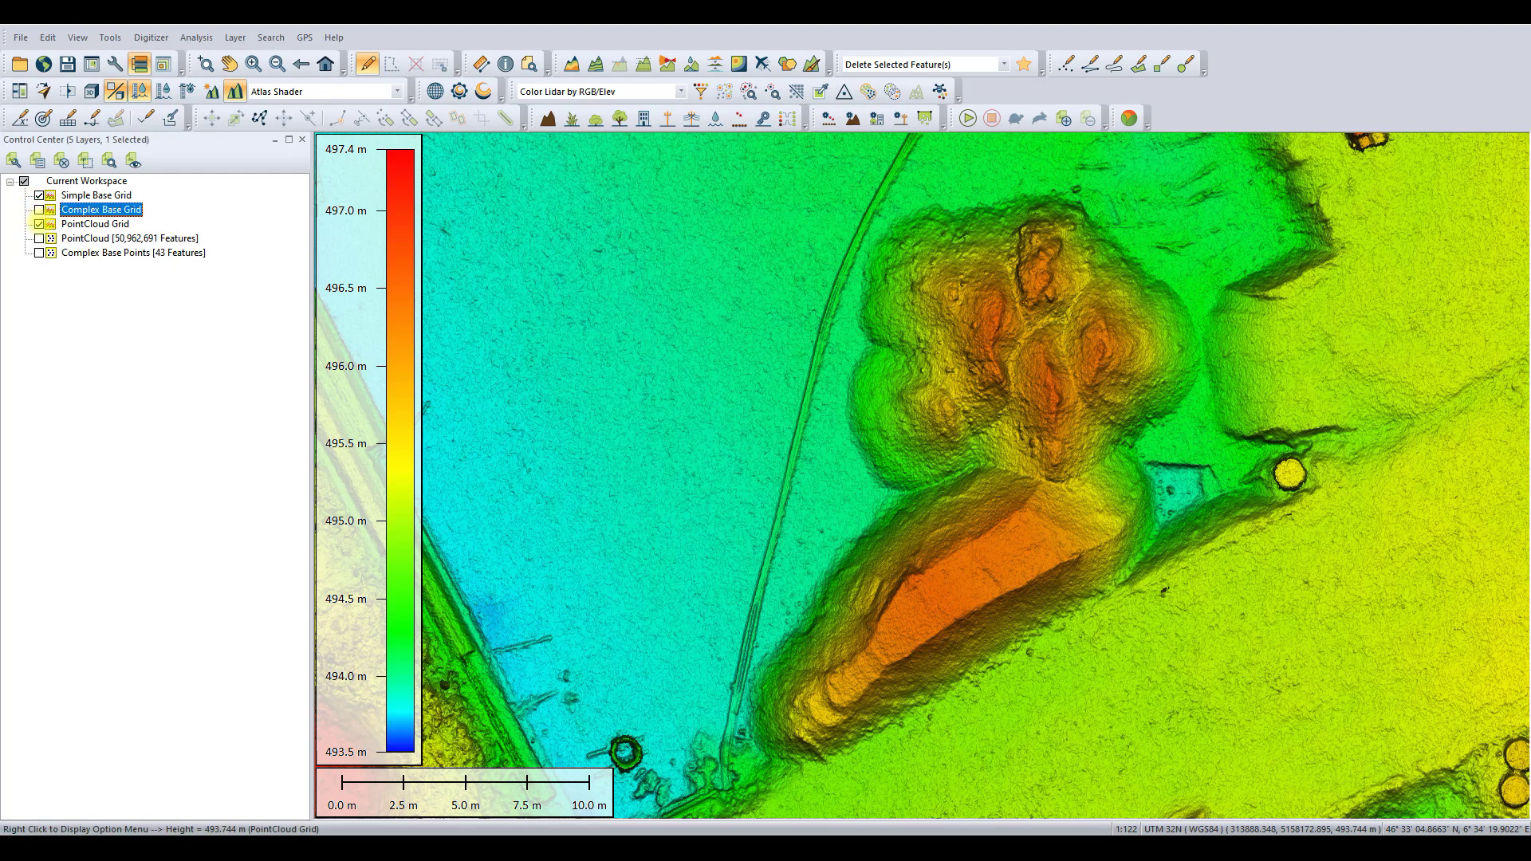
pyautogui.click(38, 224)
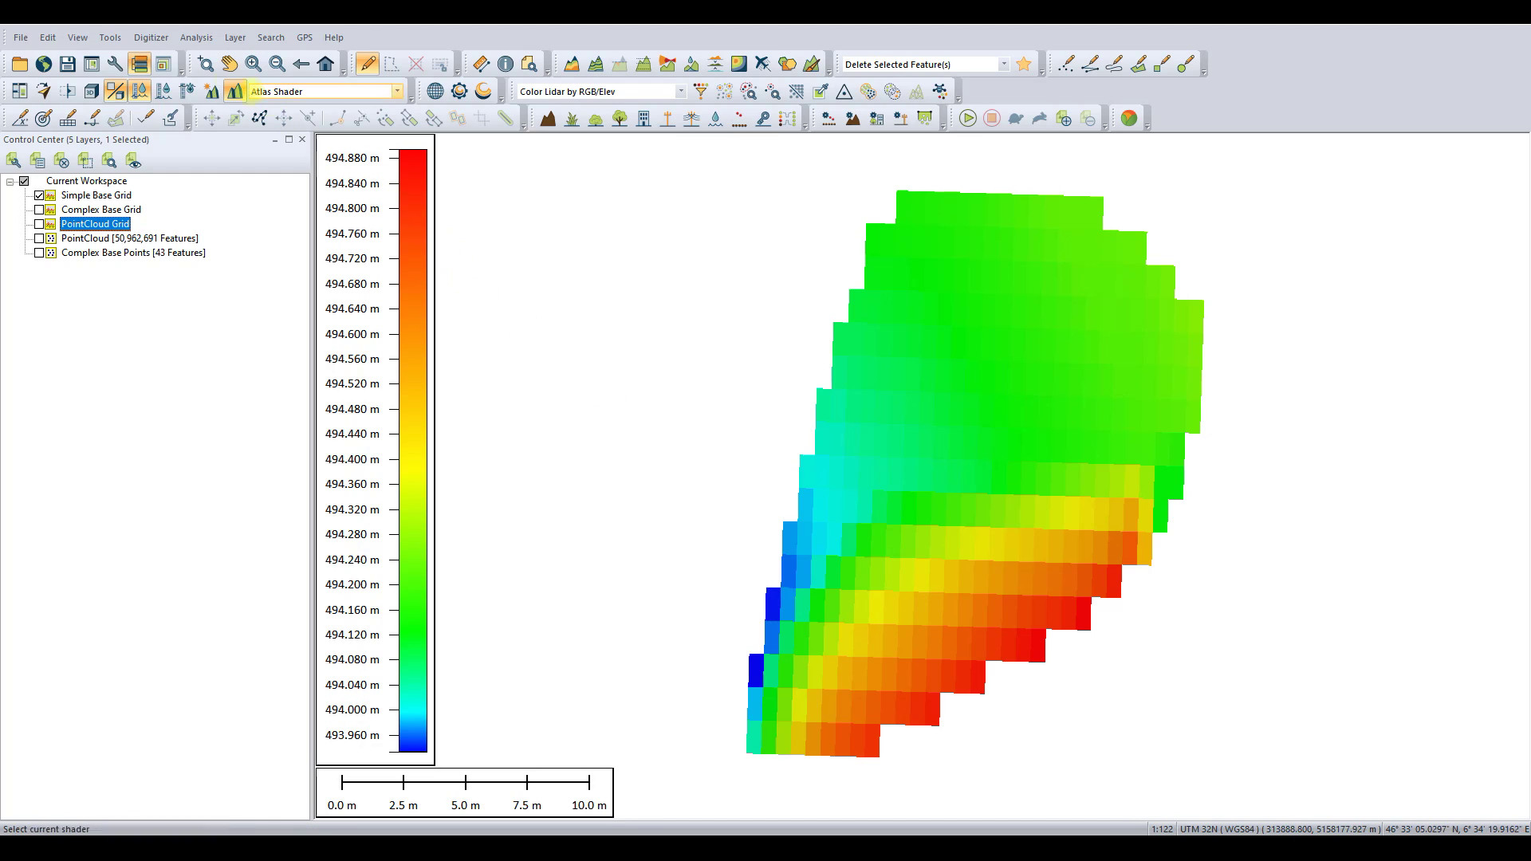
pyautogui.click(196, 38)
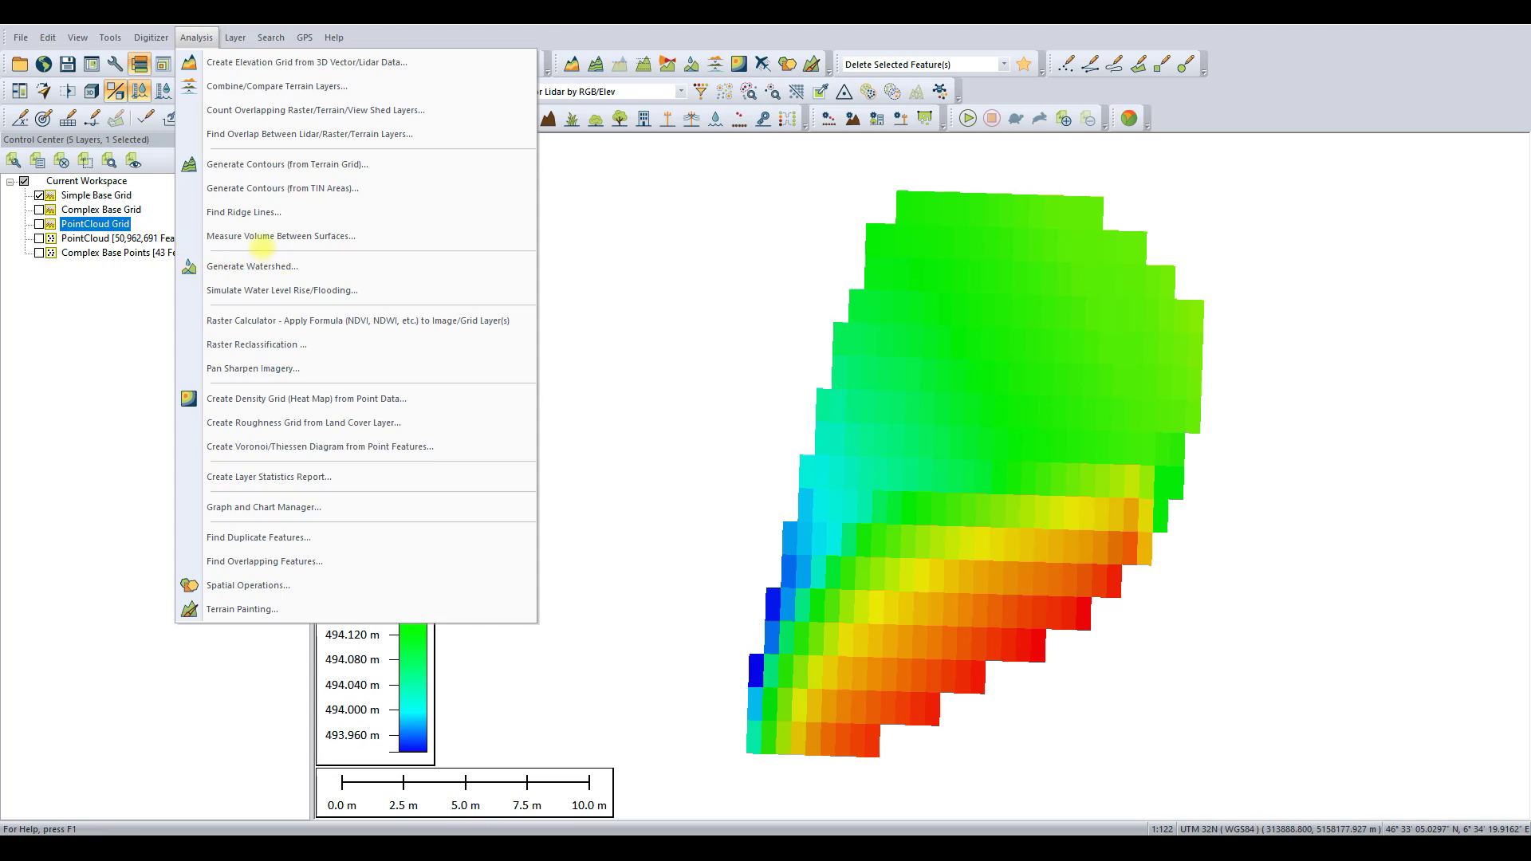
pyautogui.click(262, 236)
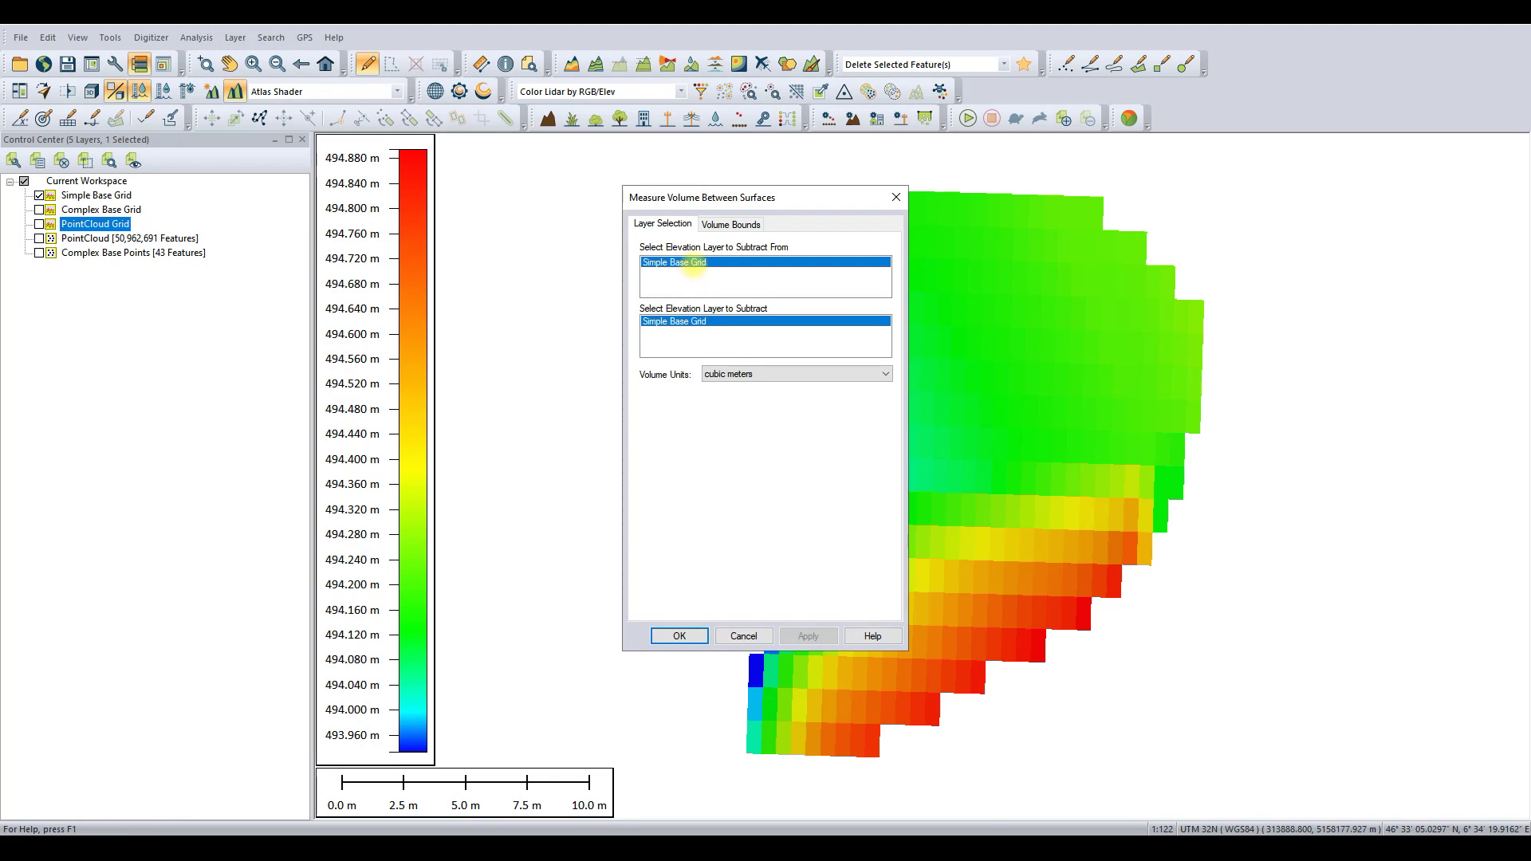
pyautogui.click(744, 635)
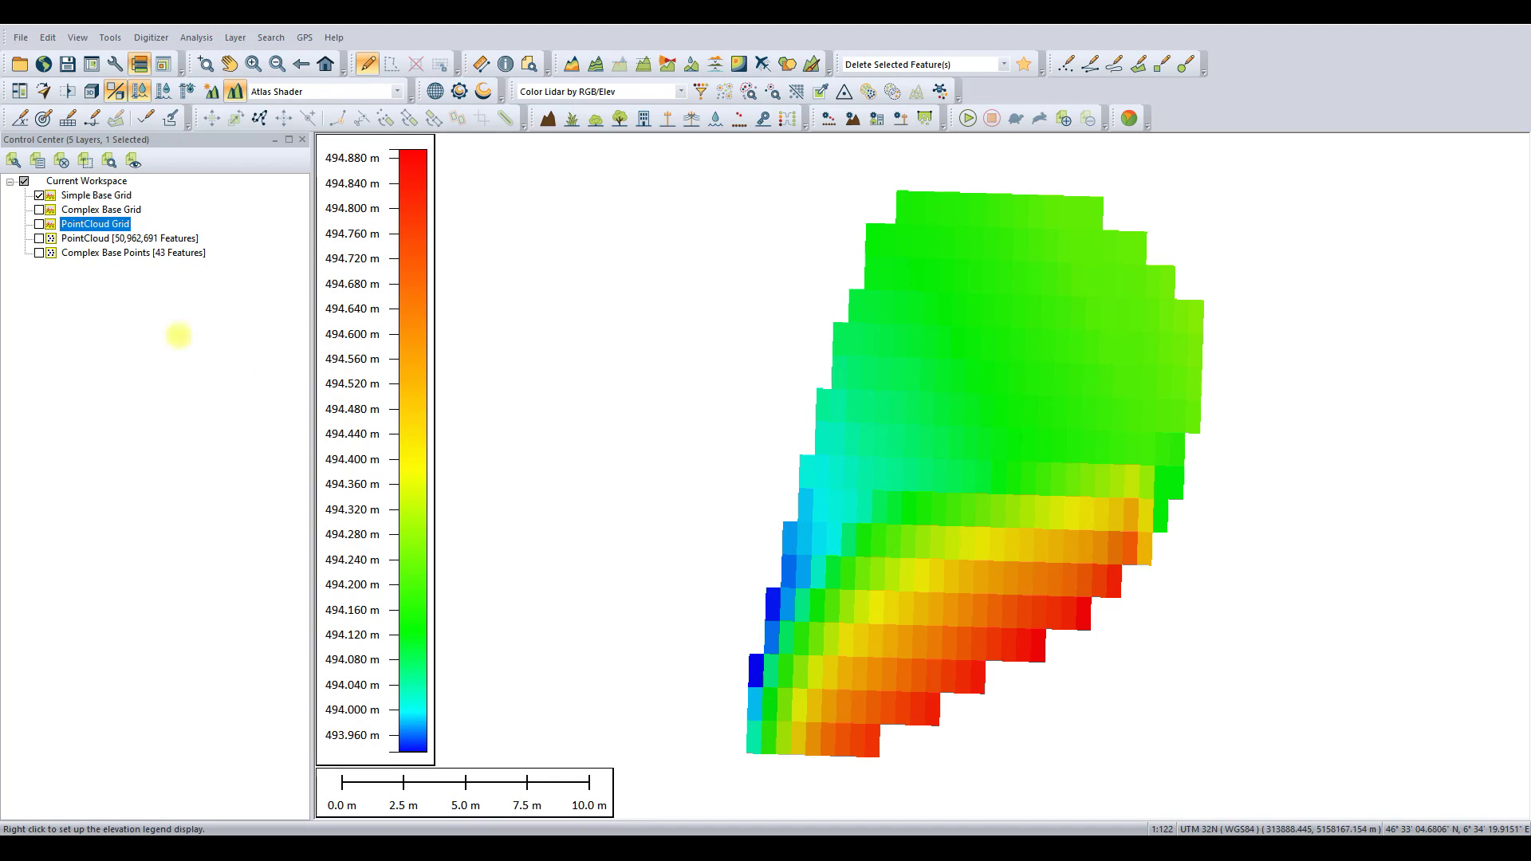
pyautogui.click(38, 224)
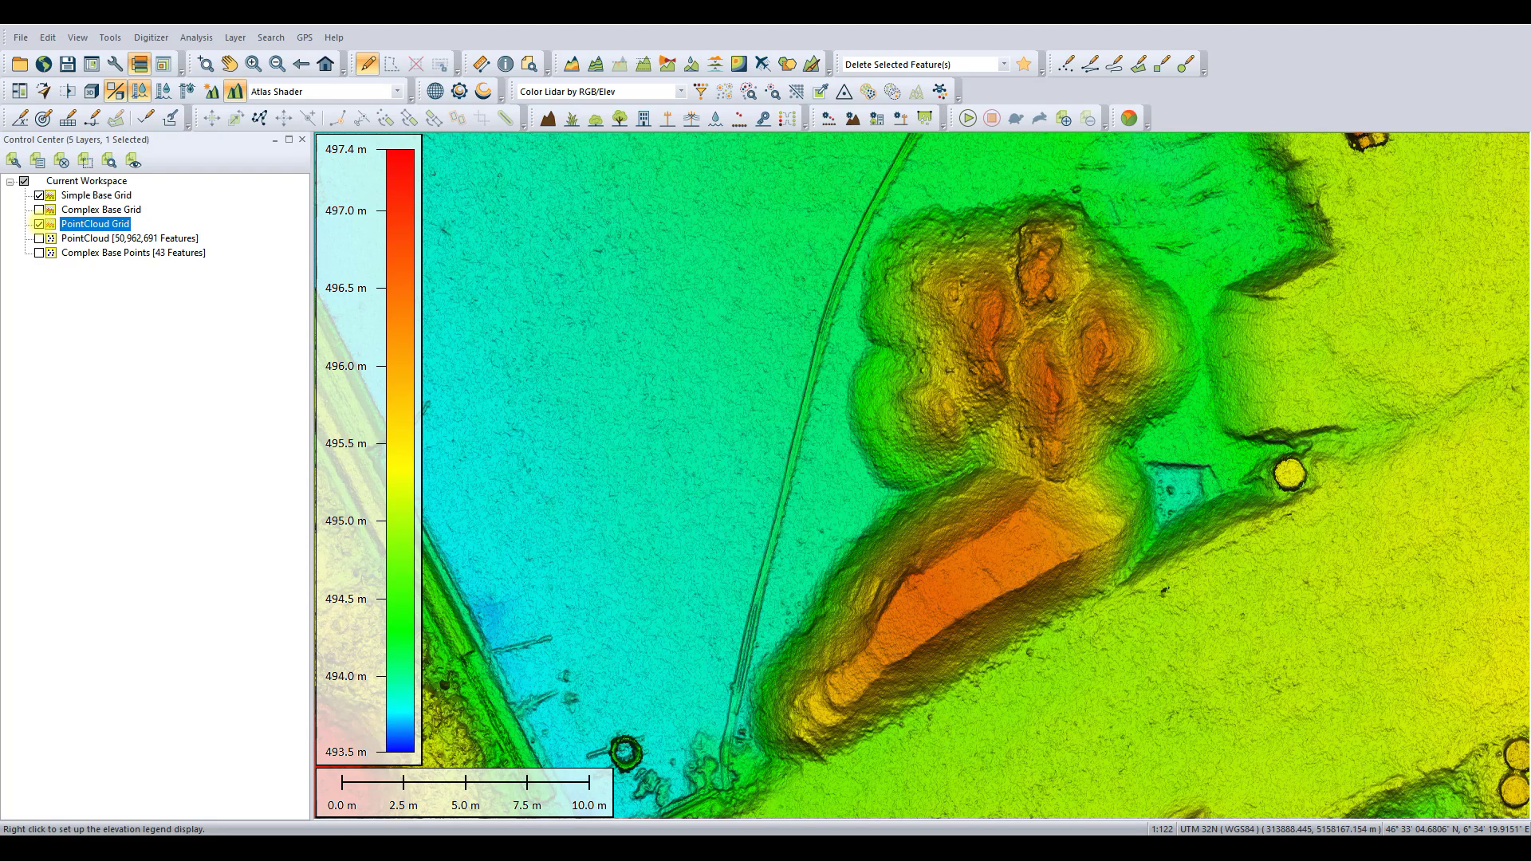
# Measure the volume in cubic meters by subtracting the PointCloud Grid from the Simple Base Grid
pyautogui.click(196, 38)
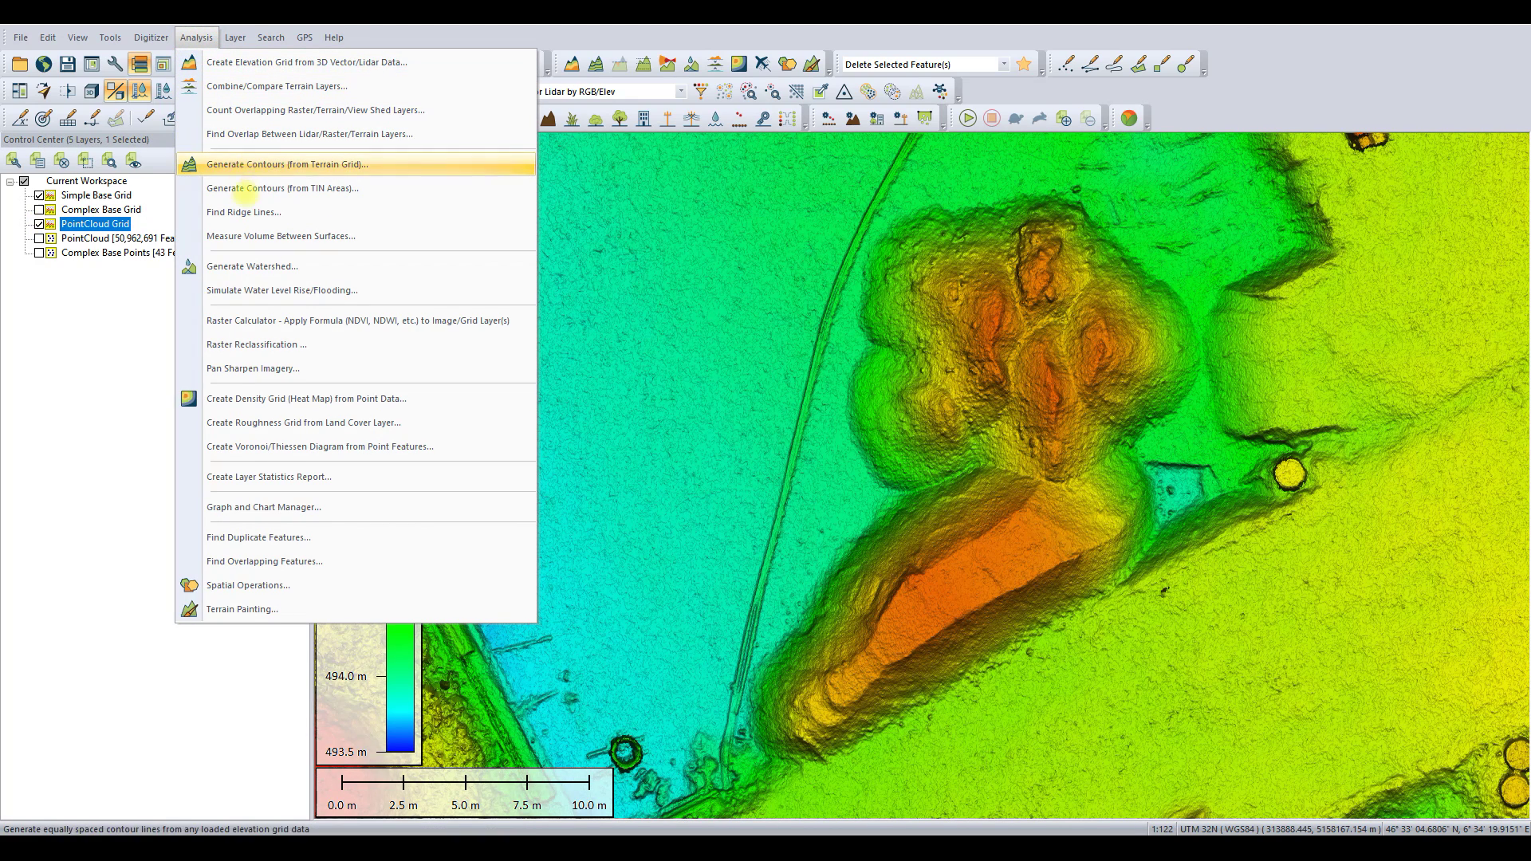
pyautogui.click(248, 236)
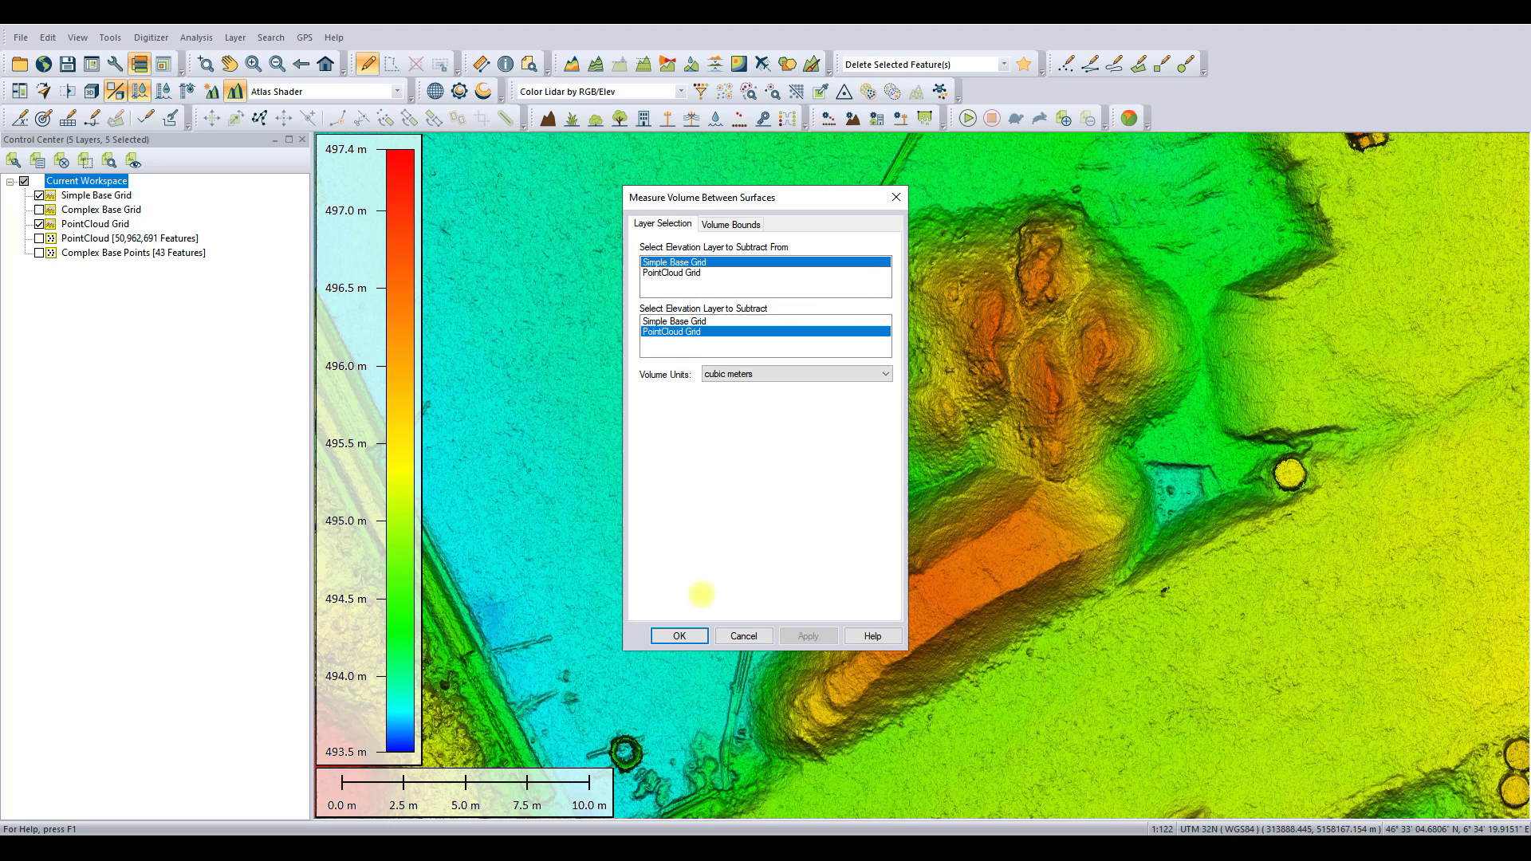
pyautogui.click(679, 635)
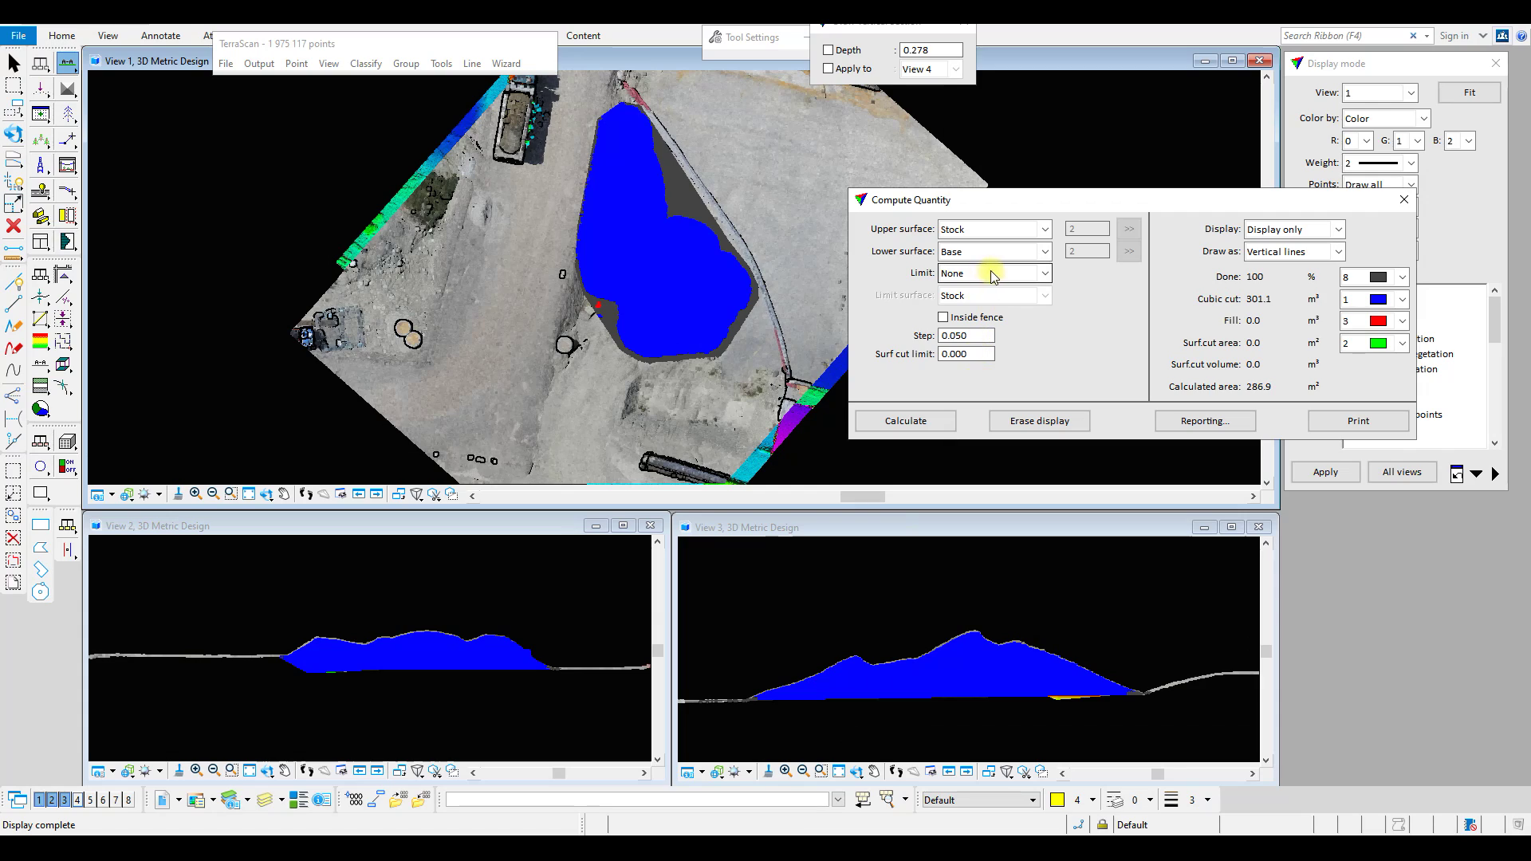
# In TerraScan, calculate the Stock volume with OldBase as the lower surface and a step of 0.050
pyautogui.click(1044, 253)
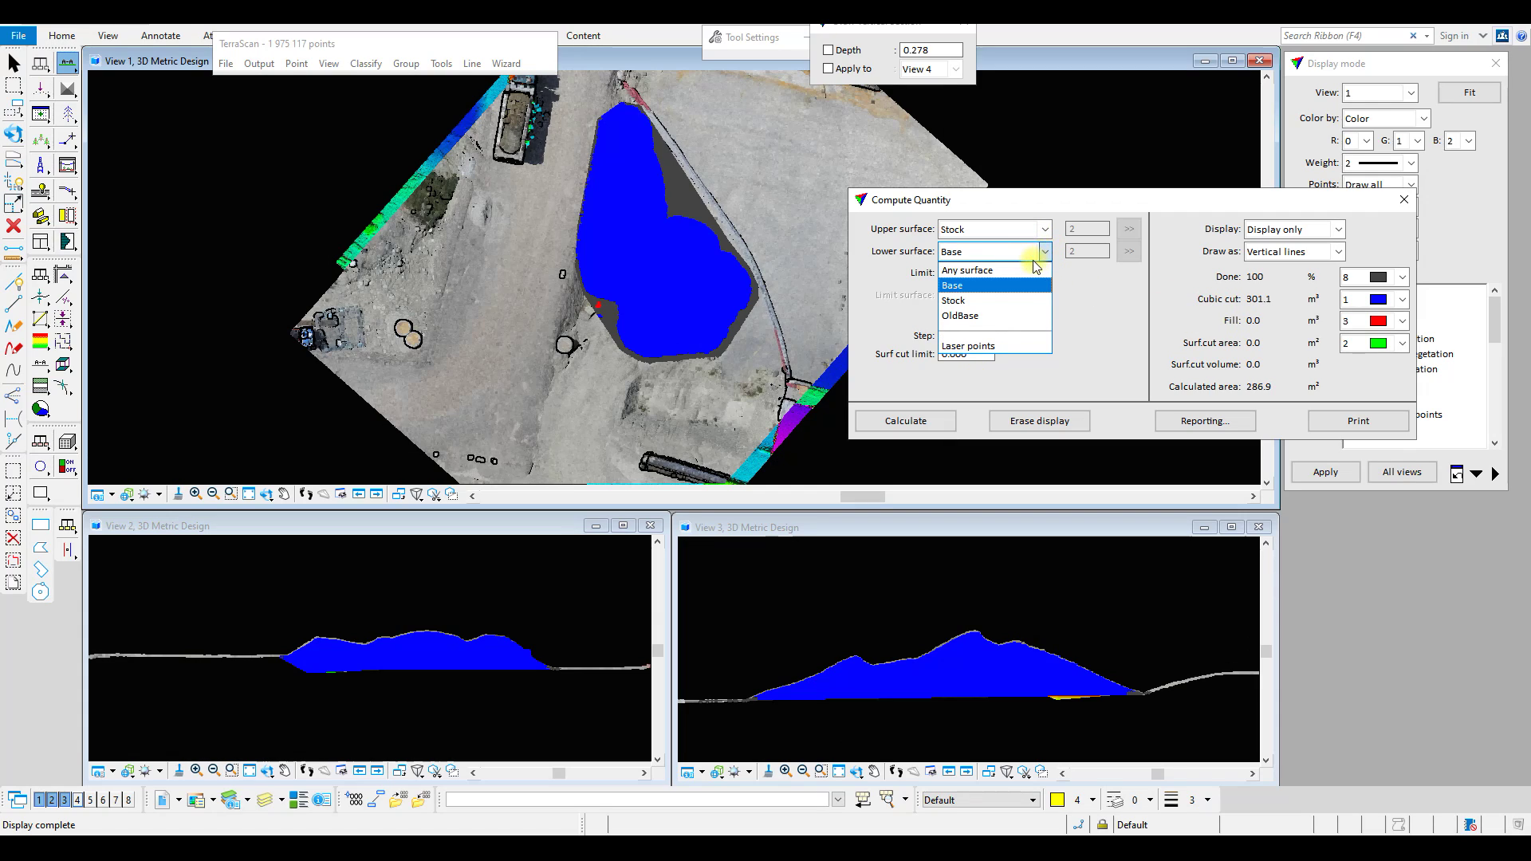
pyautogui.click(973, 315)
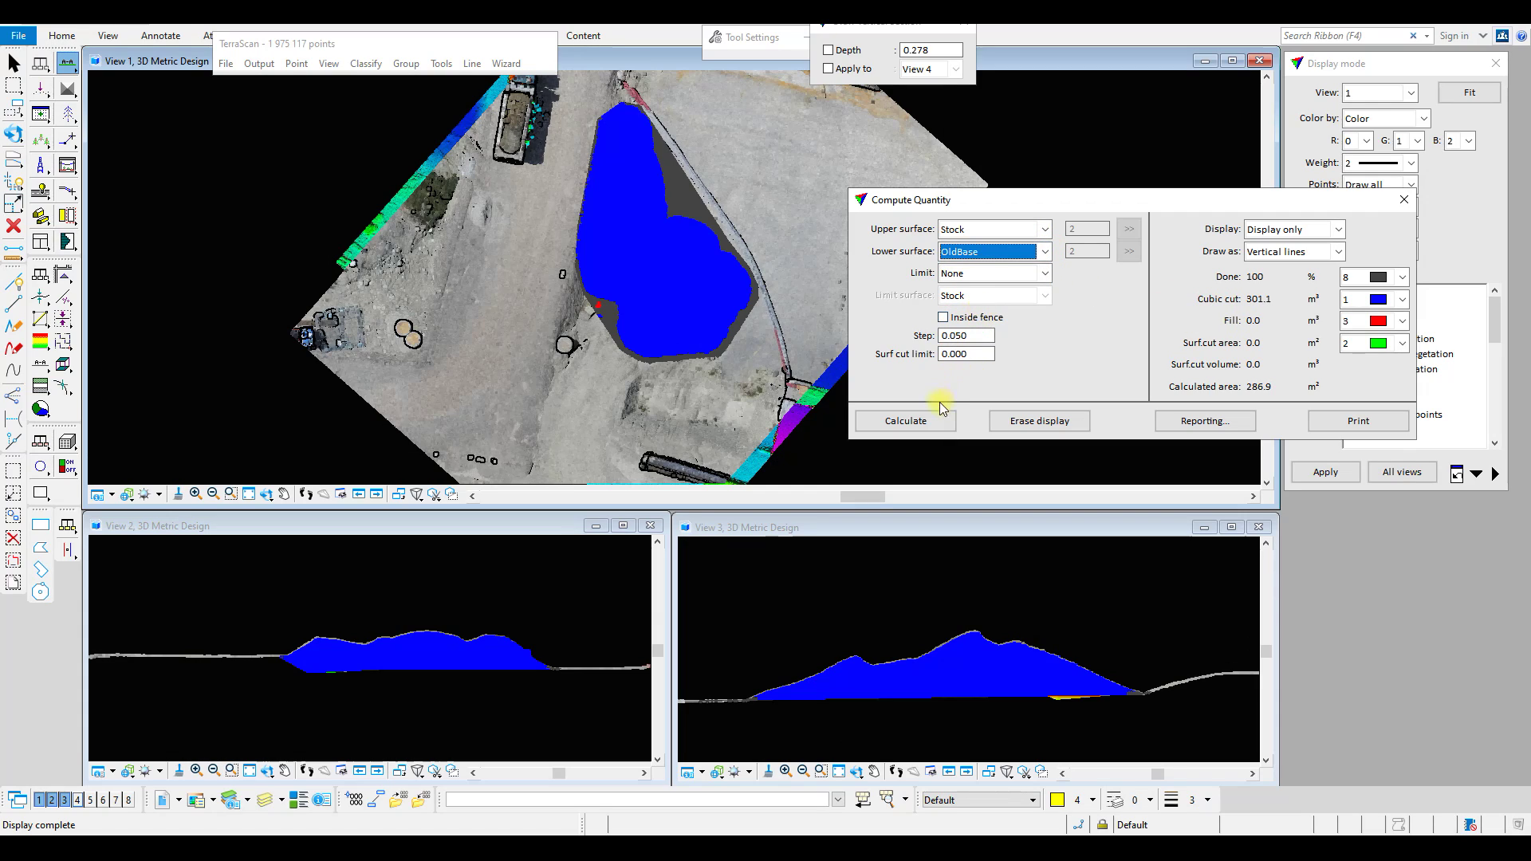
pyautogui.click(906, 420)
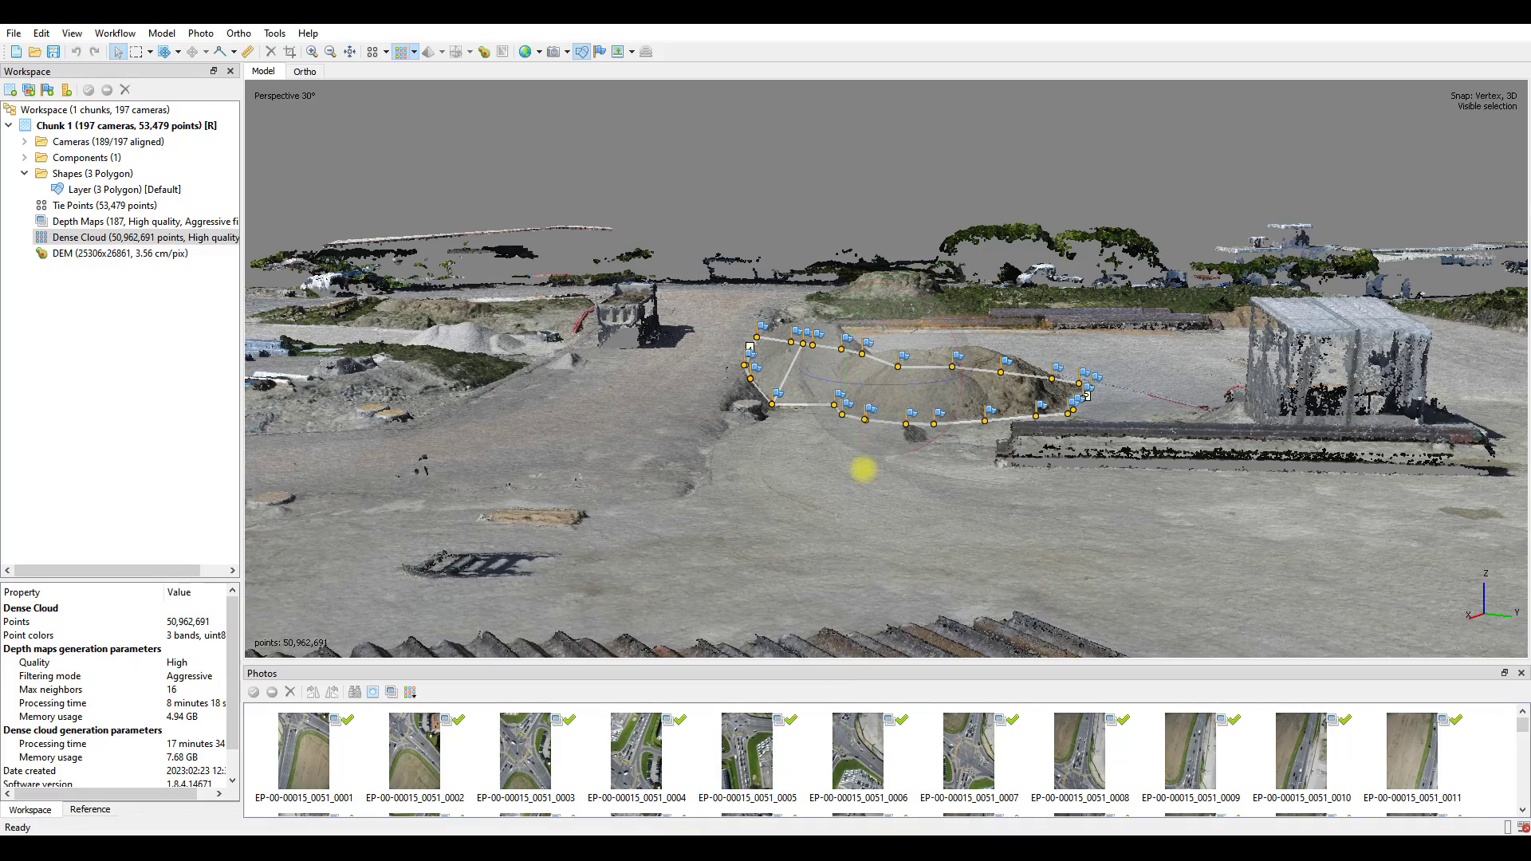
# In Metashape, examine the stockpile and its outline polygons on the dense cloud from oblique and overhead angles
pyautogui.moveTo(865, 468); pyautogui.dragTo(870, 557)
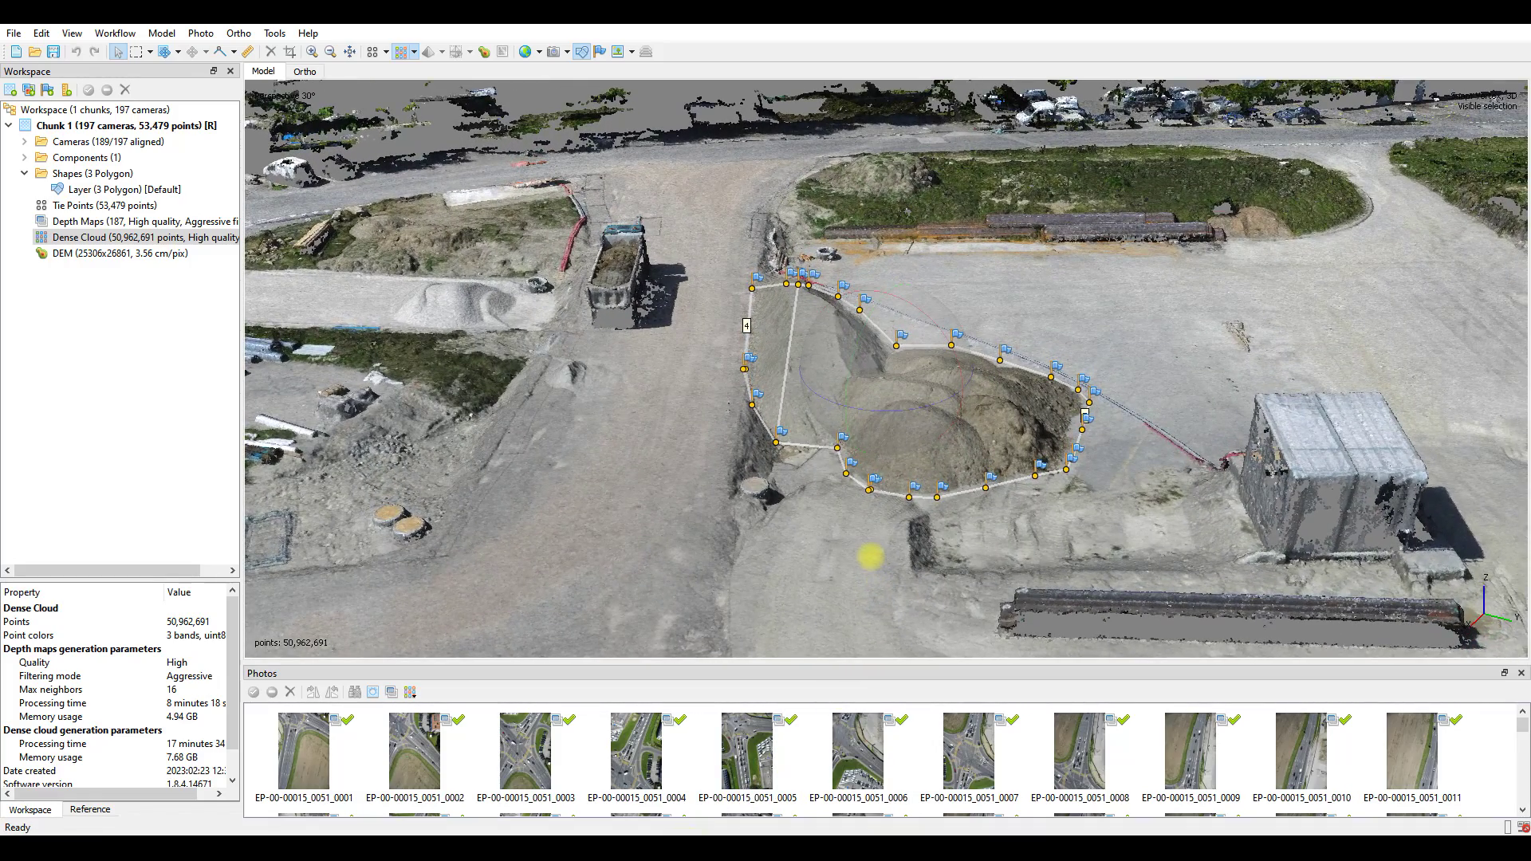
pyautogui.moveTo(920, 296); pyautogui.dragTo(908, 539)
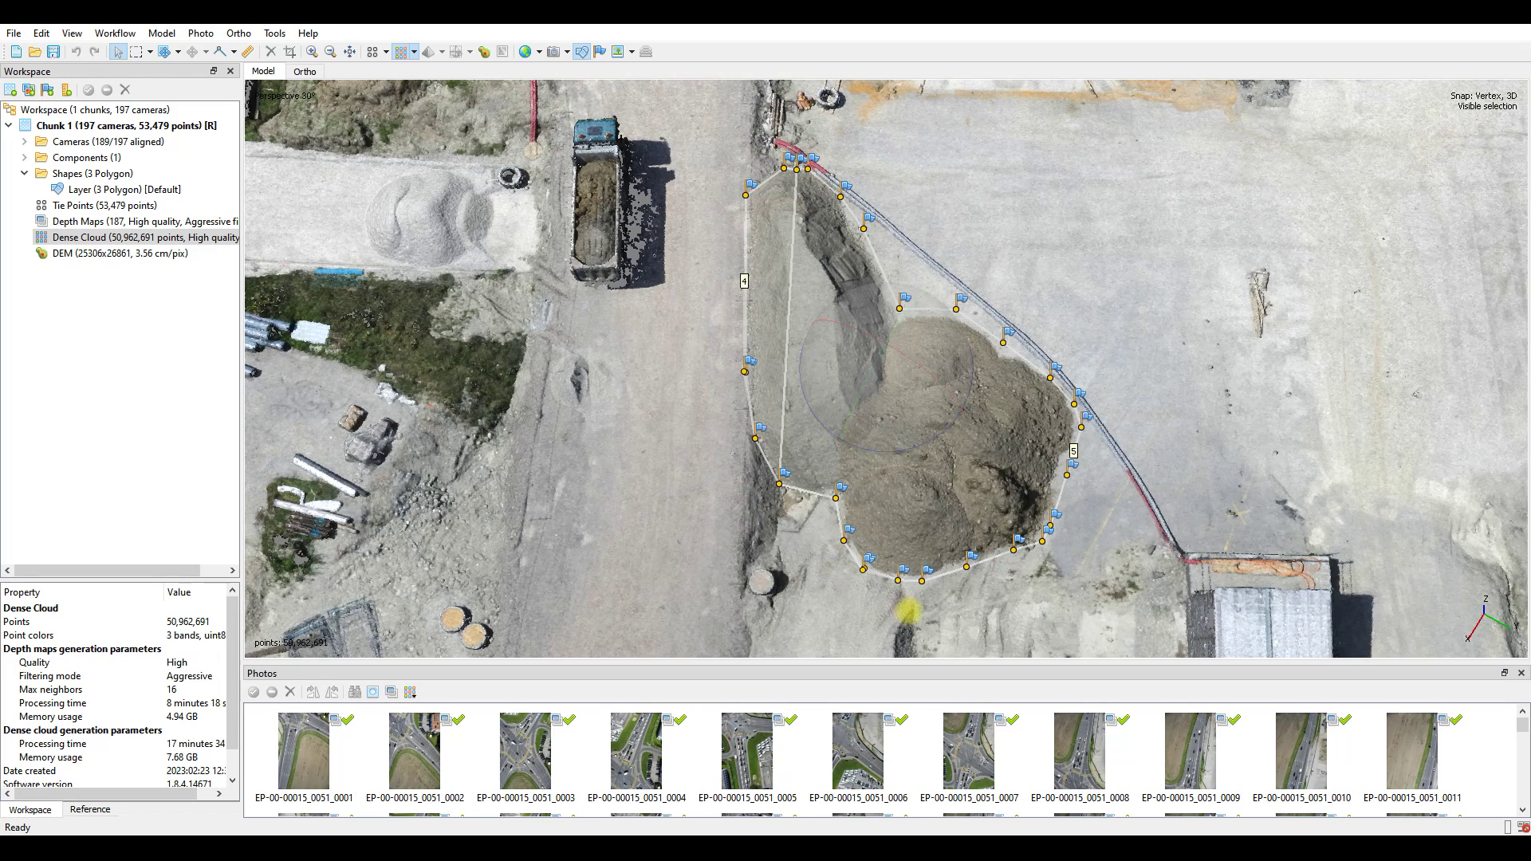
pyautogui.moveTo(907, 611); pyautogui.dragTo(907, 360)
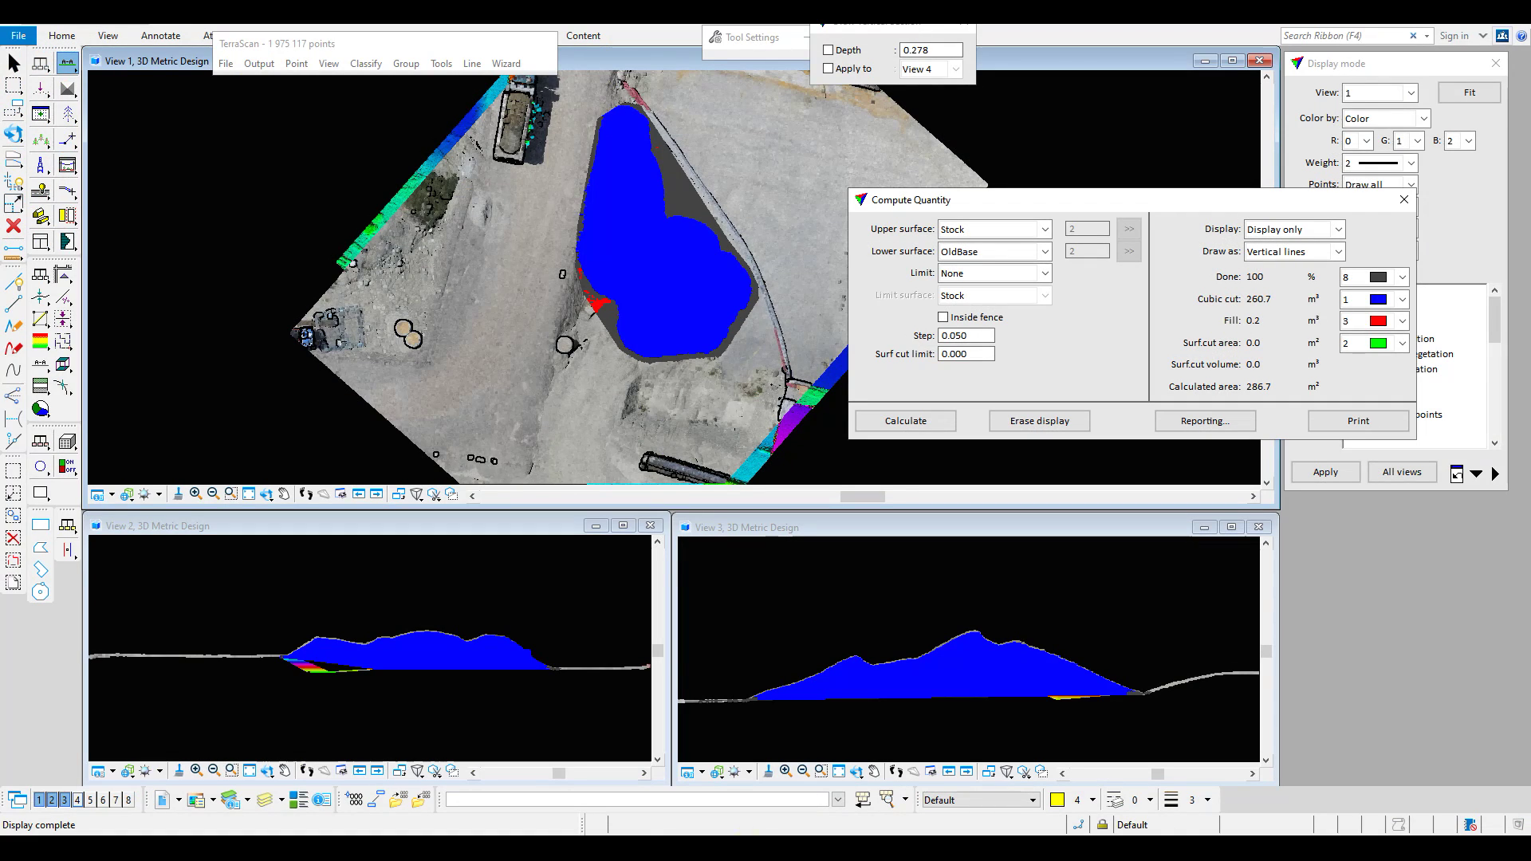
# In TerraScan, display the sketch in View 4 and close the Compute Quantity window
pyautogui.click(77, 800)
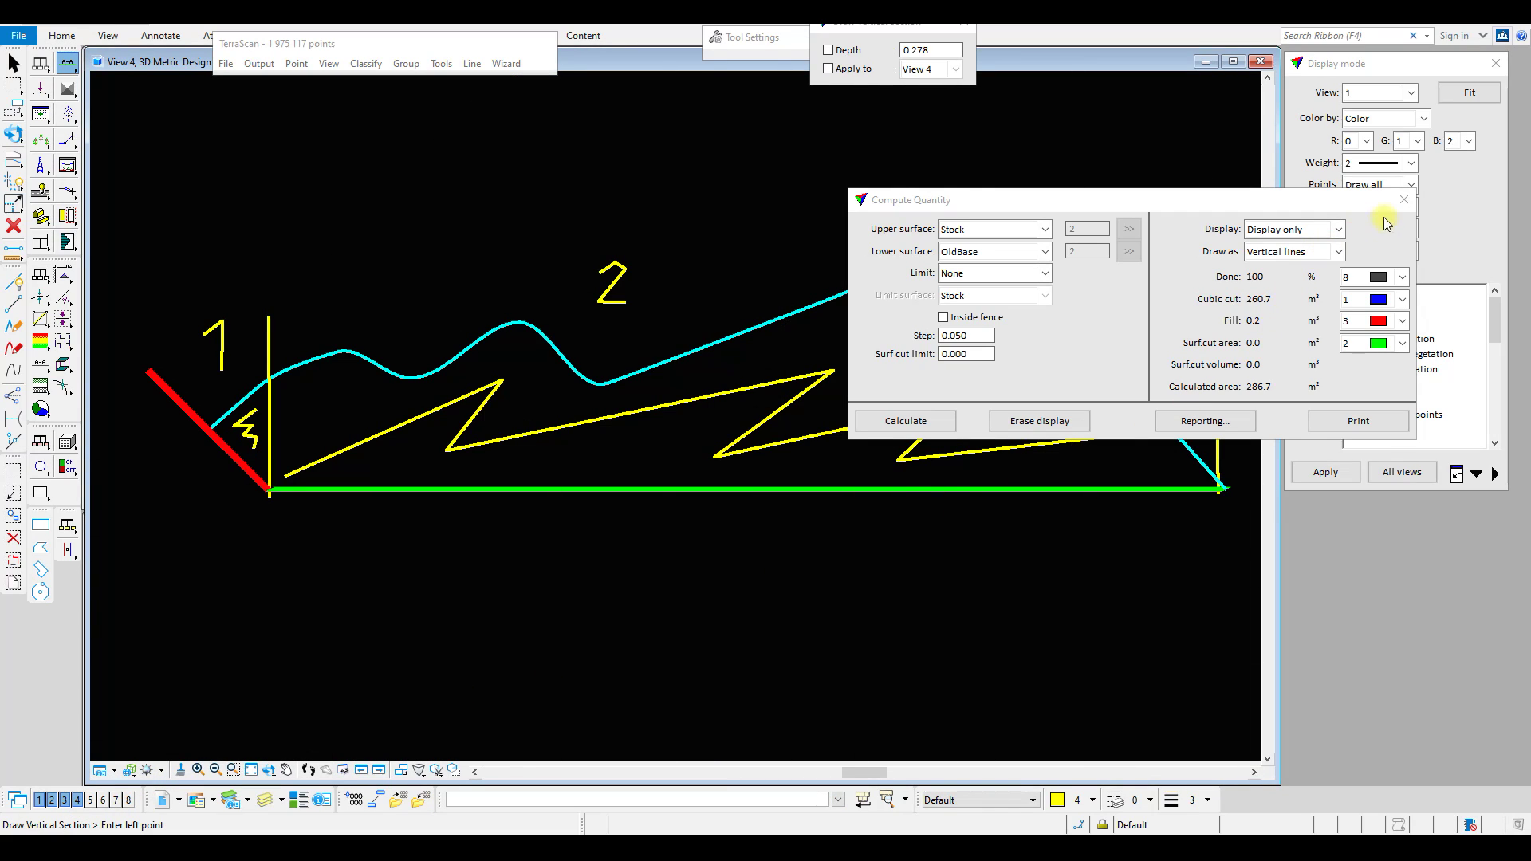
pyautogui.click(1404, 199)
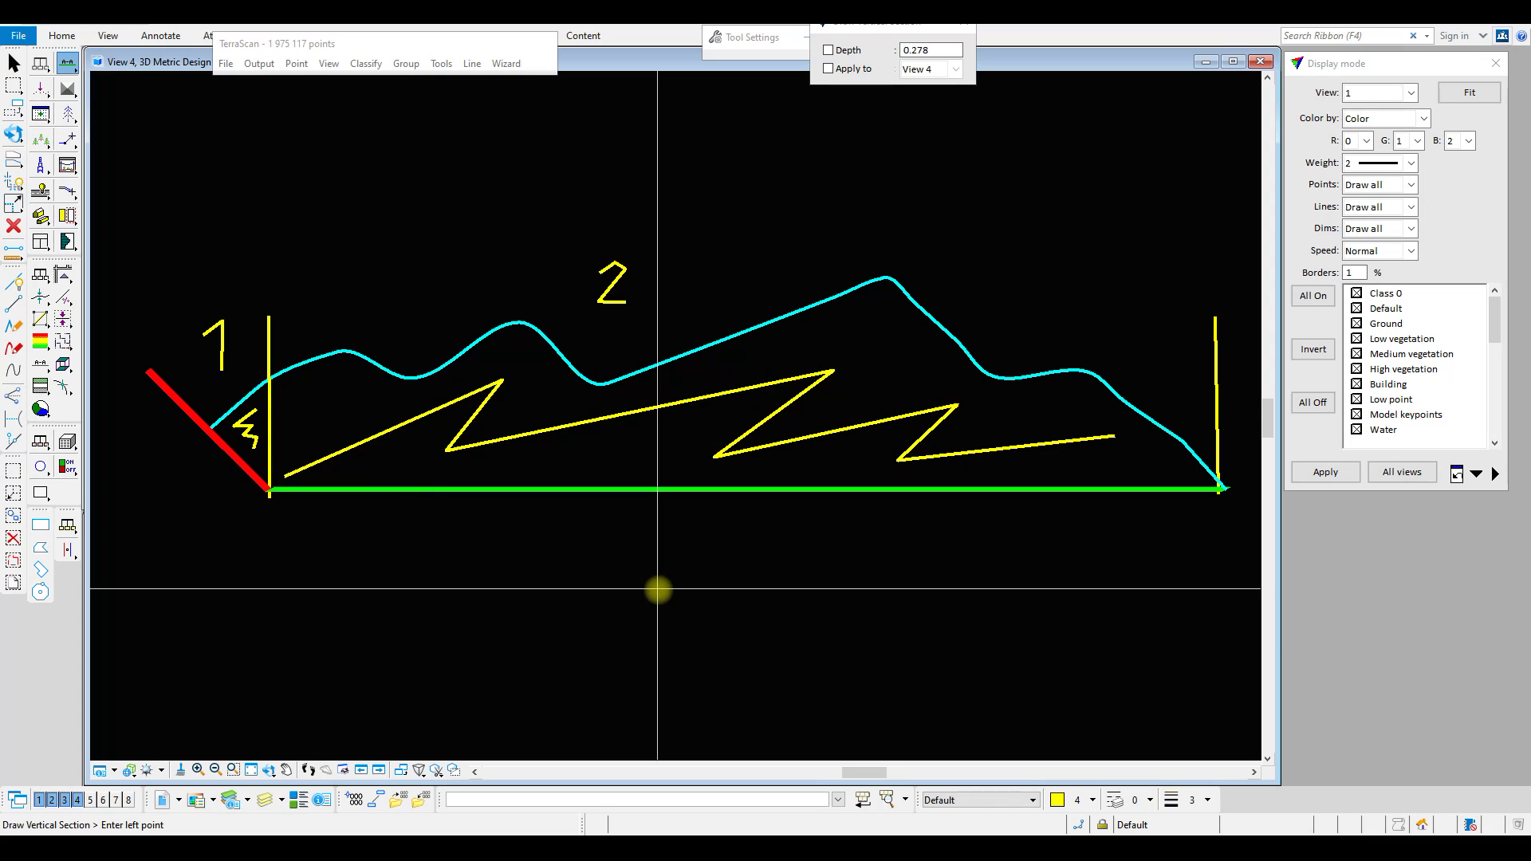
# Delete the cyan stockpile profile and all yellow lines, numbers and zigzag marks around the red and green bases in View 4
pyautogui.click(14, 63)
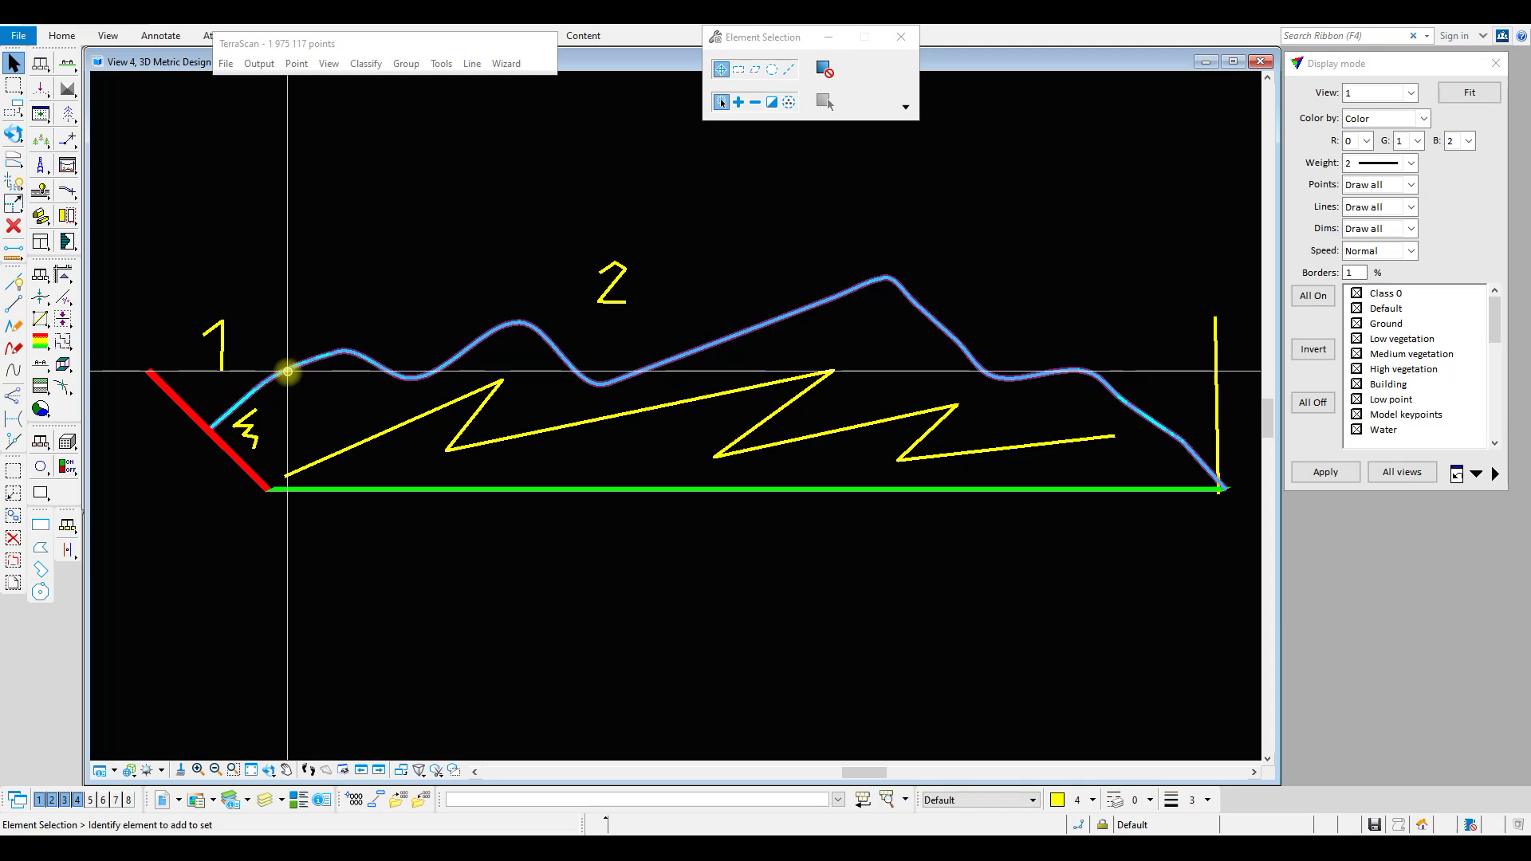
pyautogui.click(282, 367)
pyautogui.press('Delete')
pyautogui.click(217, 350)
pyautogui.press('Delete')
pyautogui.click(247, 414)
pyautogui.press('Delete')
pyautogui.click(342, 448)
pyautogui.press('Delete')
pyautogui.click(603, 295)
pyautogui.press('Delete')
pyautogui.click(1225, 405)
pyautogui.press('Delete')
# Draw a vertical yellow SmartLine upward from each end of the green base in View 4
pyautogui.click(269, 769)
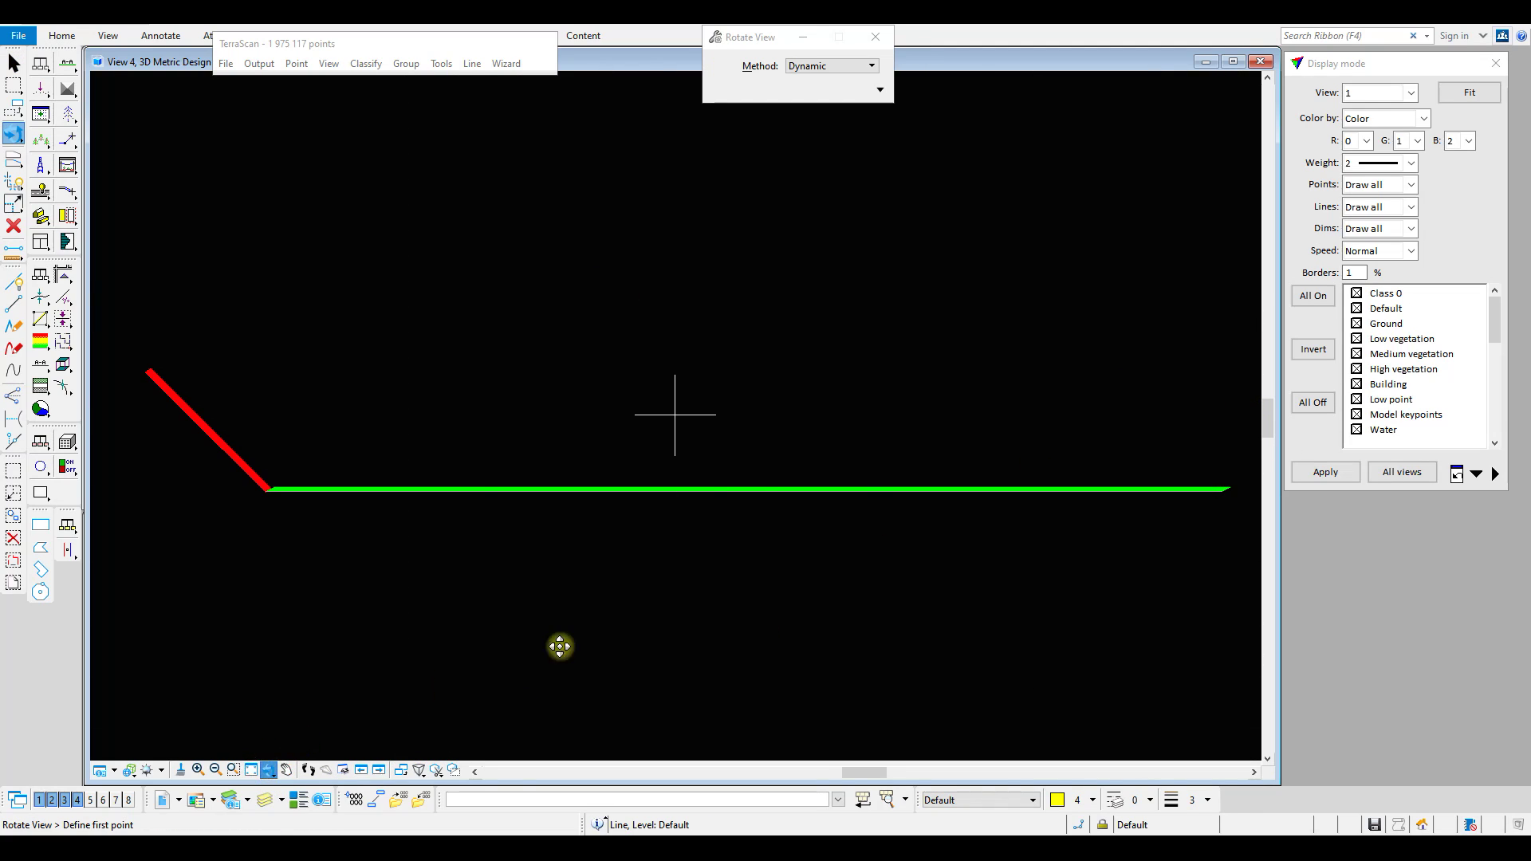
pyautogui.moveTo(779, 414)
pyautogui.mouseDown()
pyautogui.moveTo(779, 454)
pyautogui.moveTo(701, 475)
pyautogui.moveTo(1054, 482)
pyautogui.moveTo(779, 481)
pyautogui.moveTo(775, 423)
pyautogui.mouseUp()
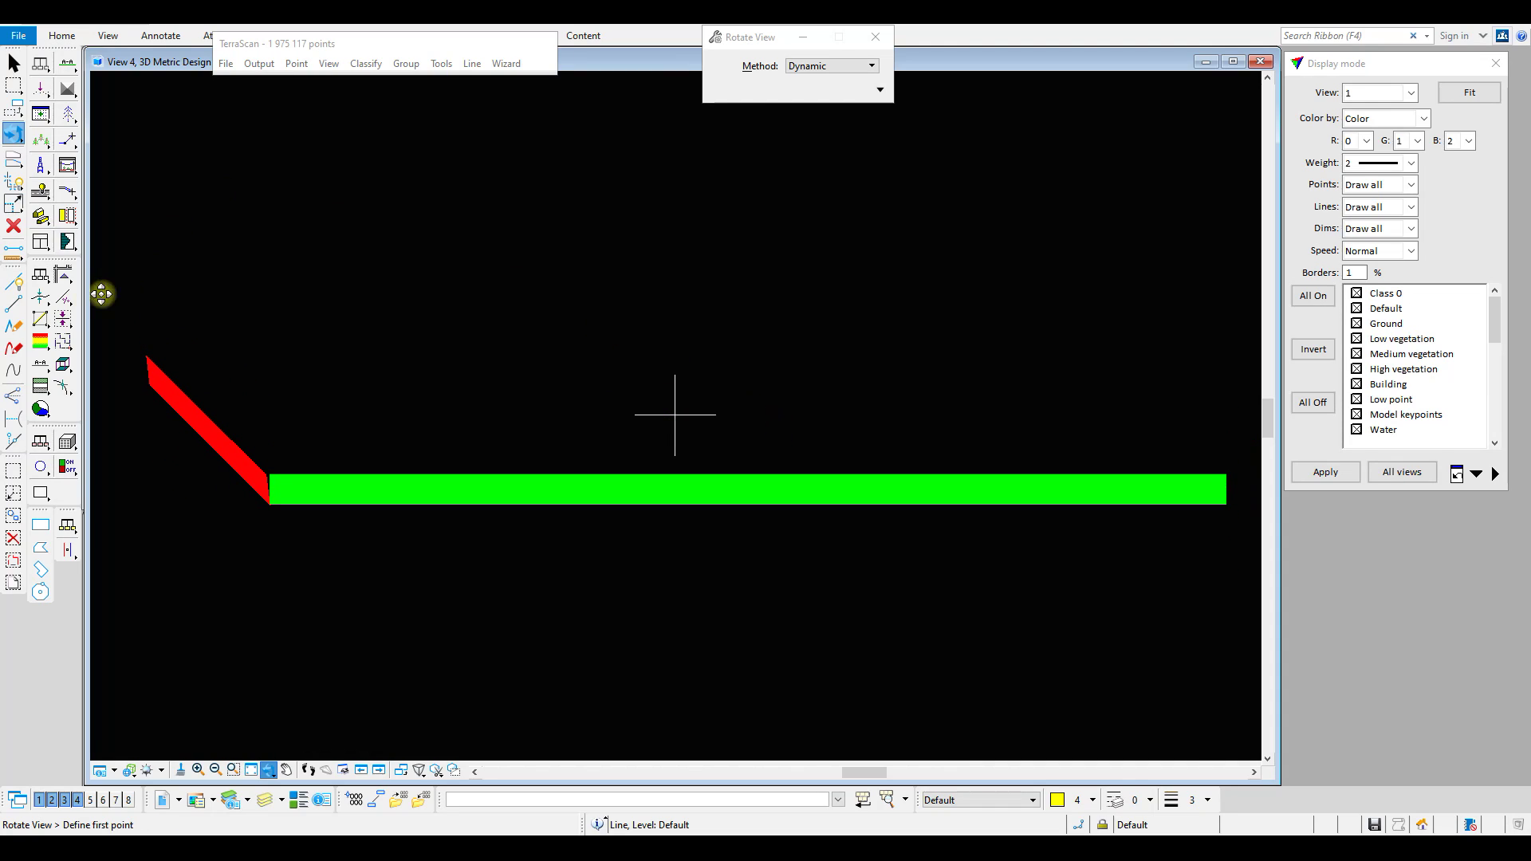
pyautogui.click(14, 280)
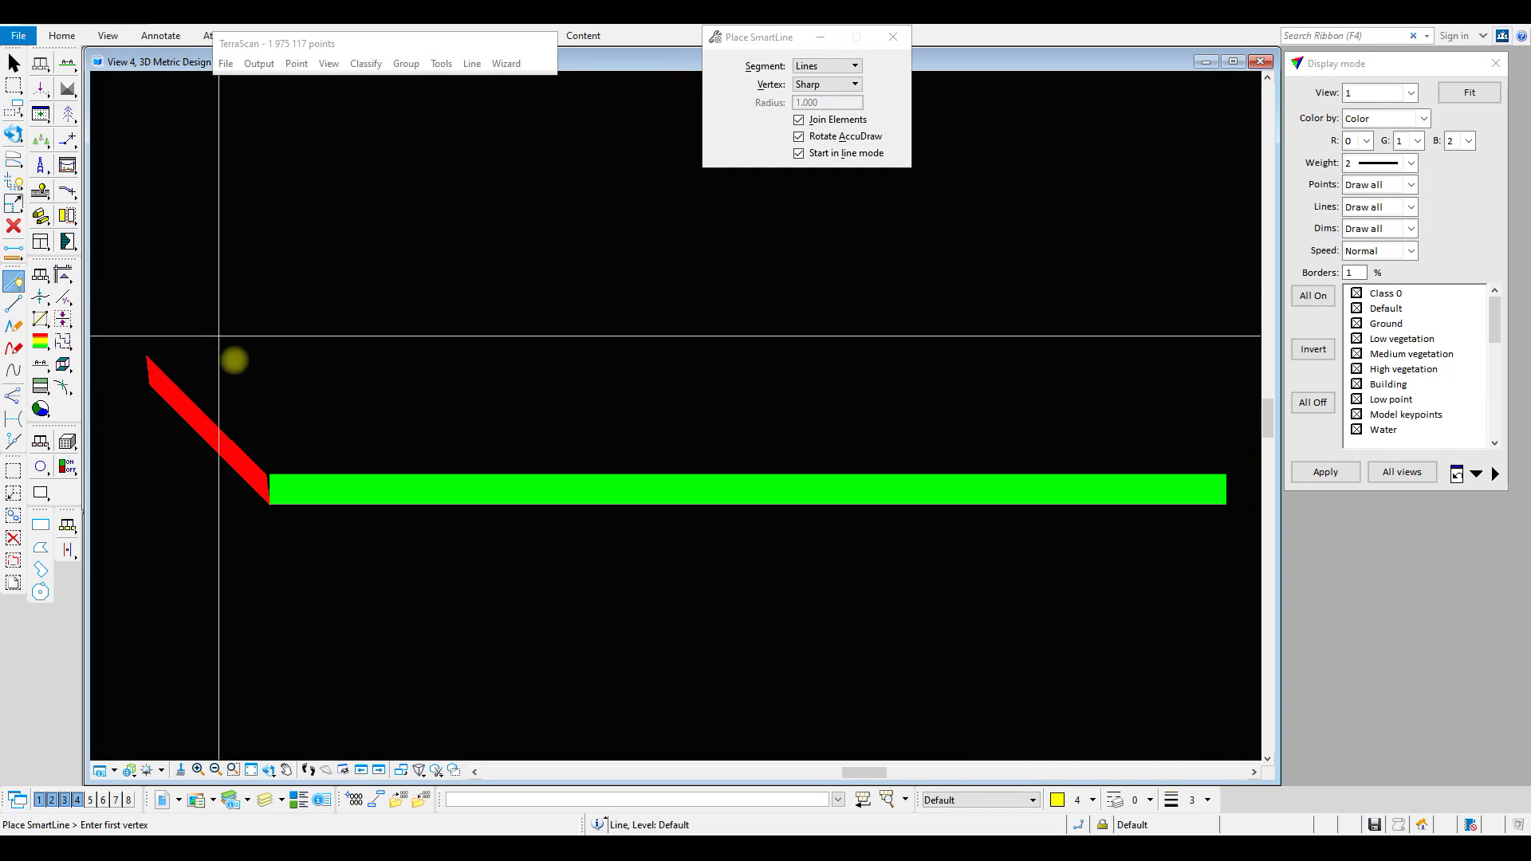
pyautogui.click(270, 504)
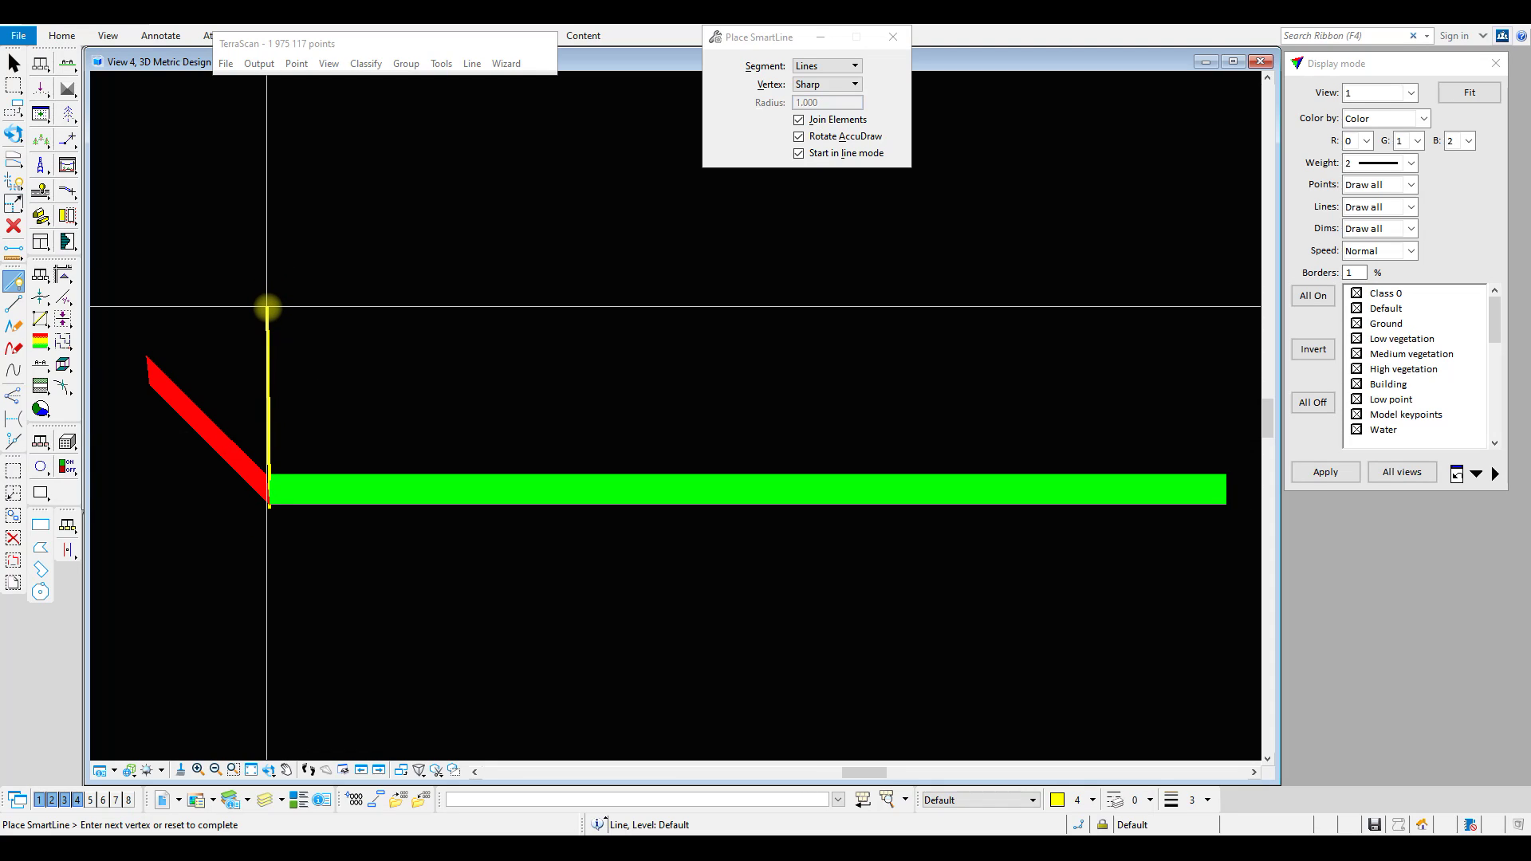
pyautogui.click(267, 307)
pyautogui.rightClick(267, 307)
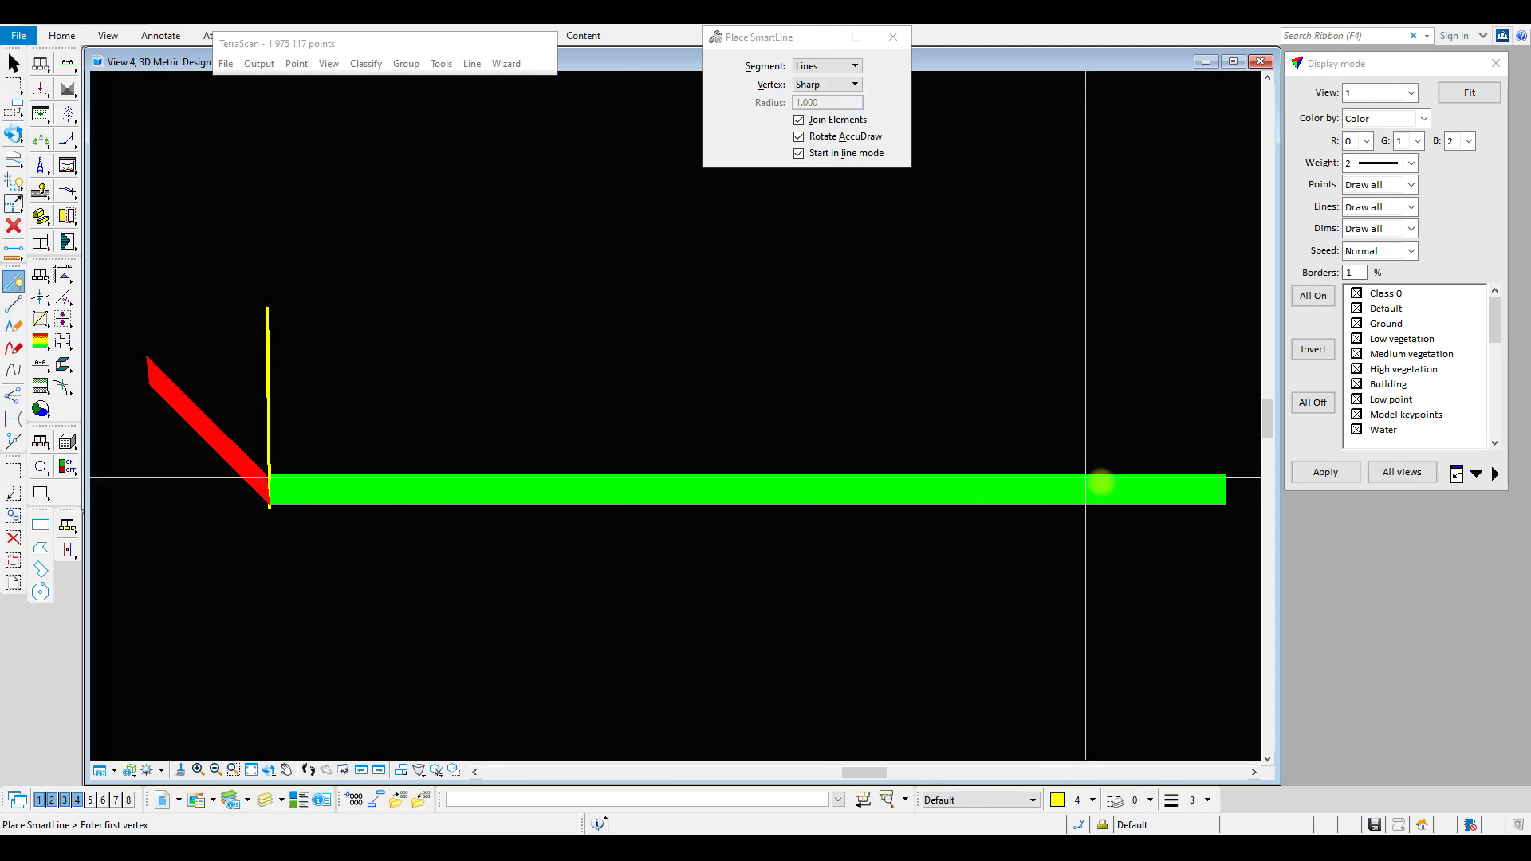
pyautogui.click(1226, 504)
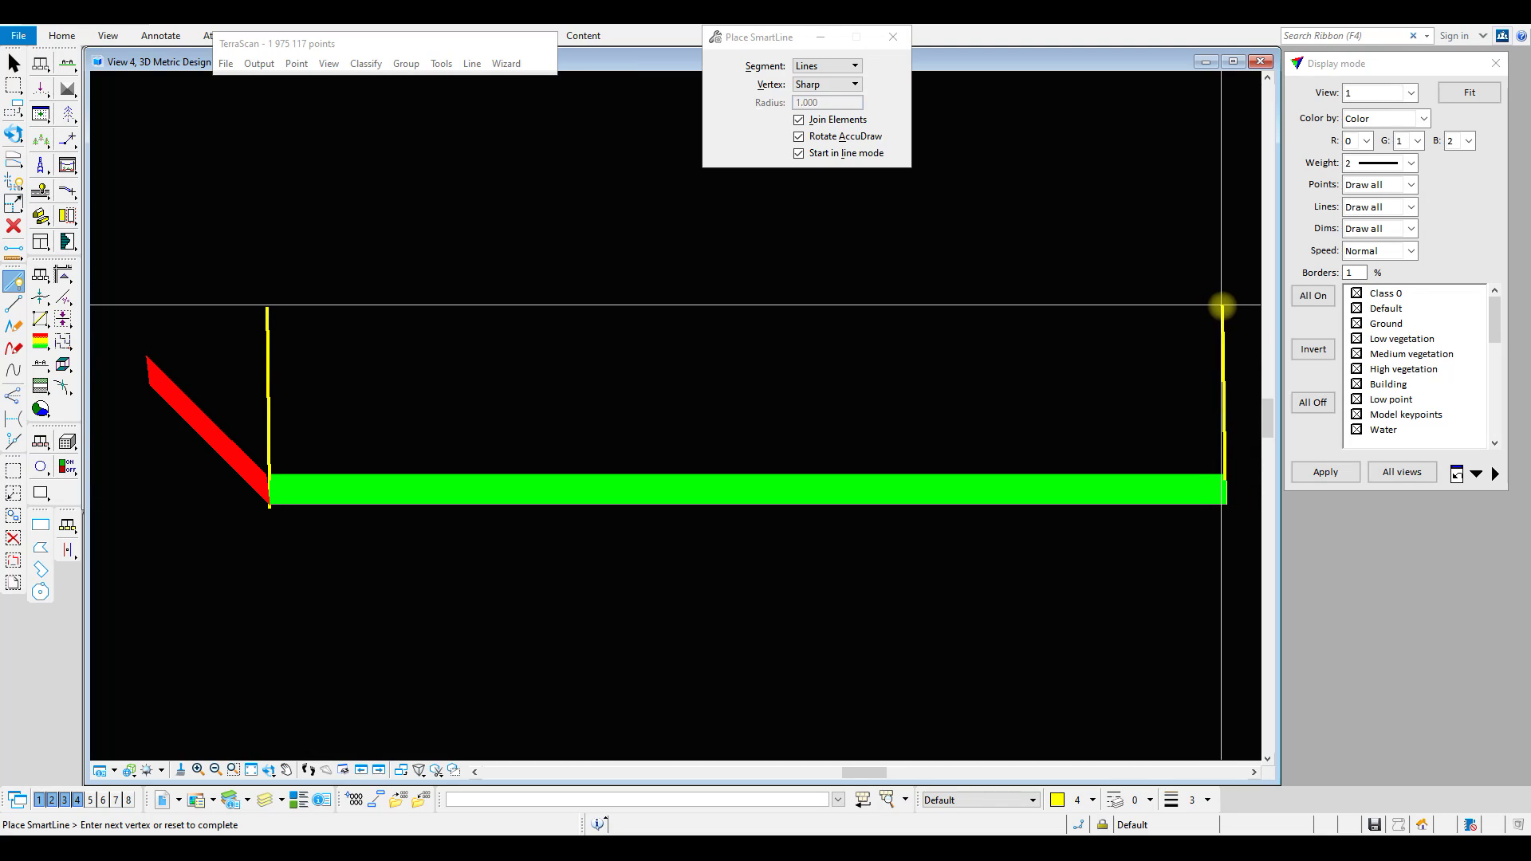
pyautogui.click(1222, 305)
pyautogui.rightClick(1222, 306)
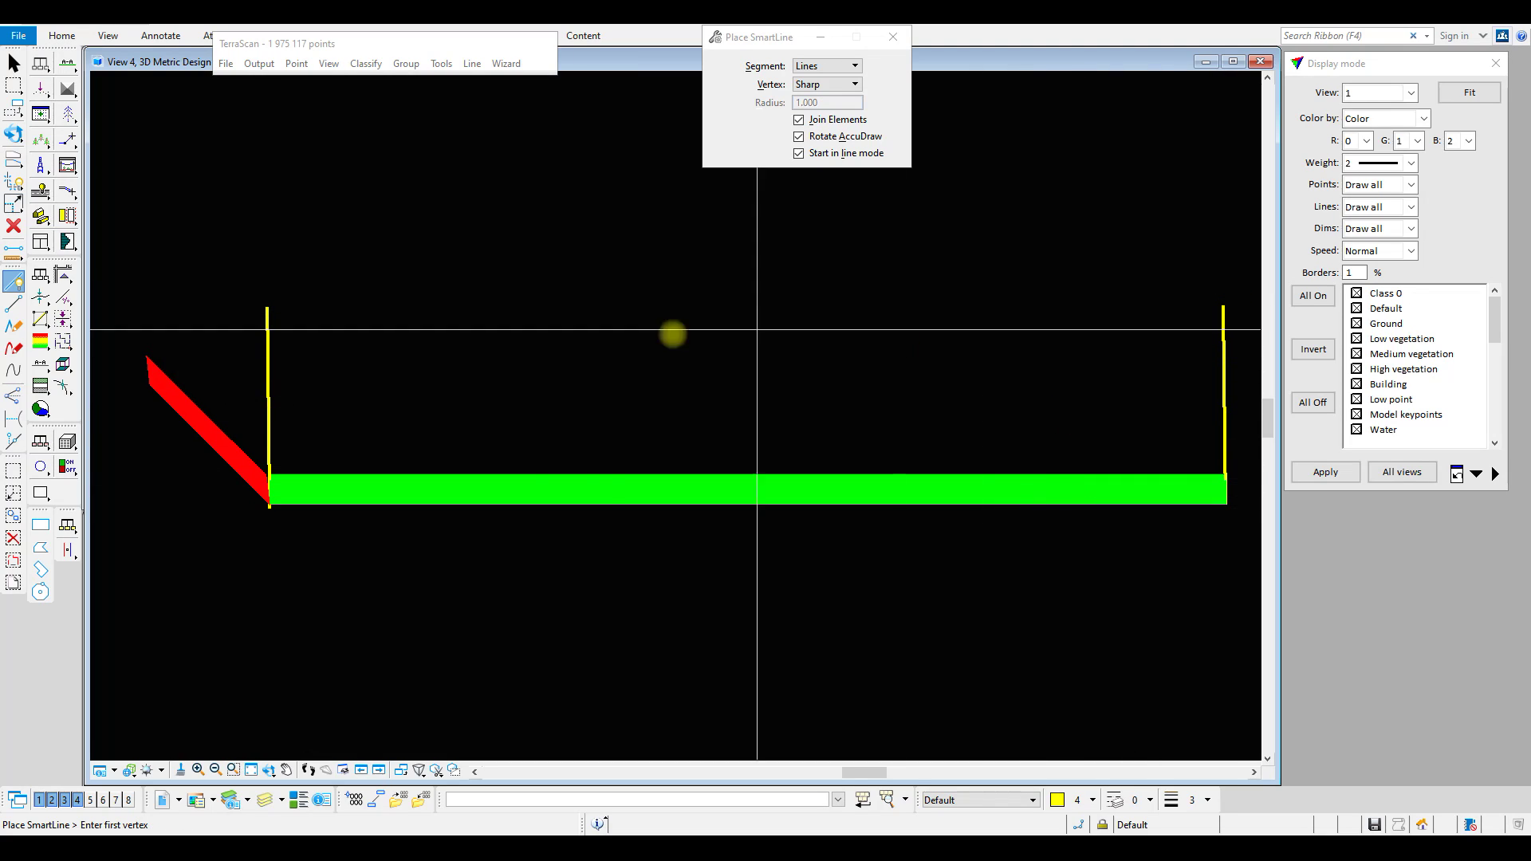
# Rotate View 4 to examine the red and green base surfaces and the yellow vertical lines in 3D
pyautogui.click(266, 772)
pyautogui.click(711, 543)
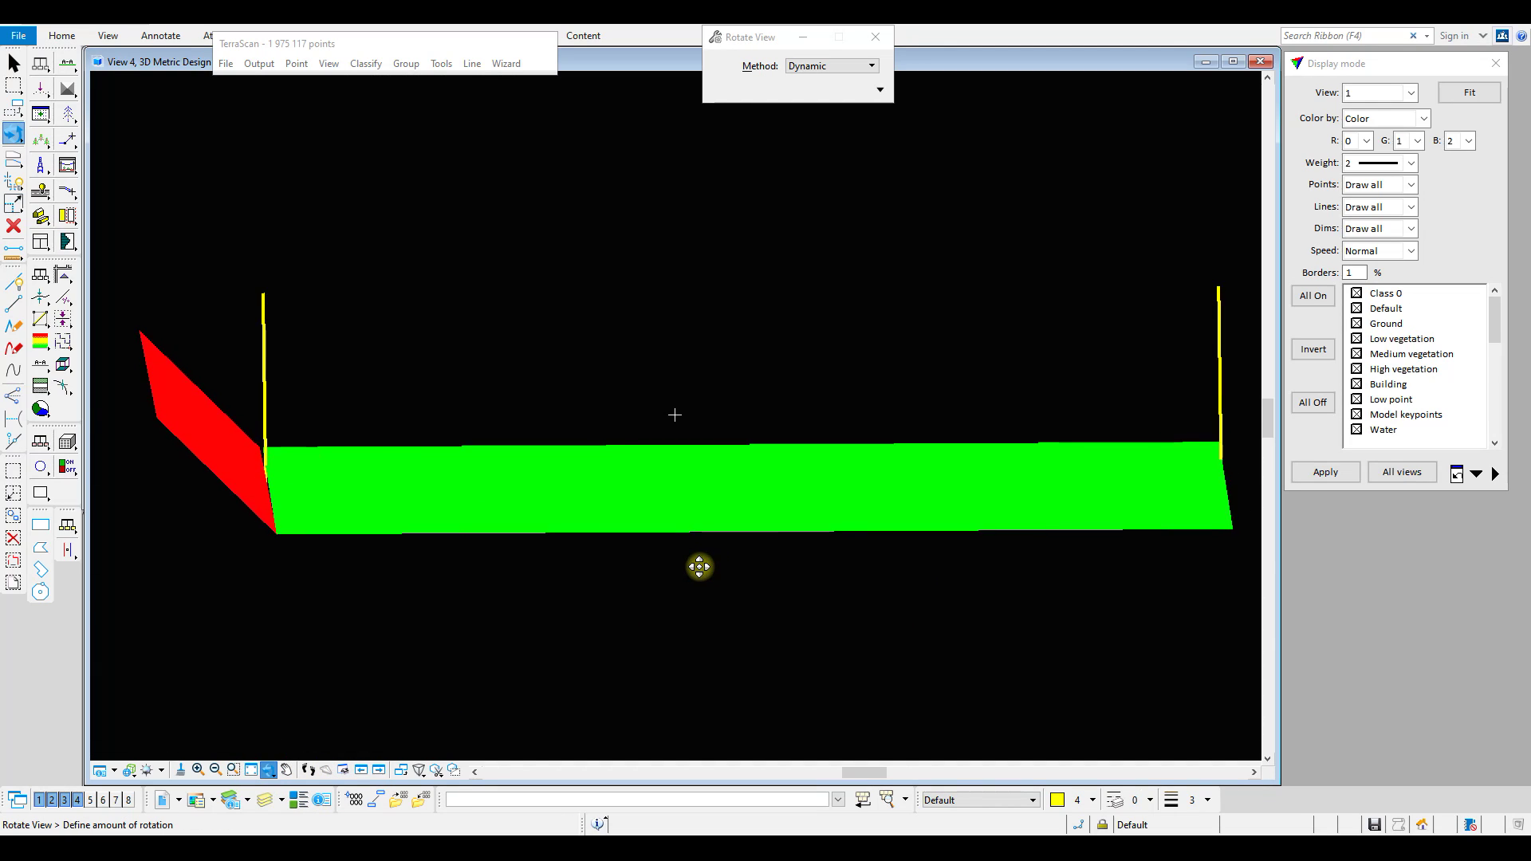
pyautogui.click(797, 568)
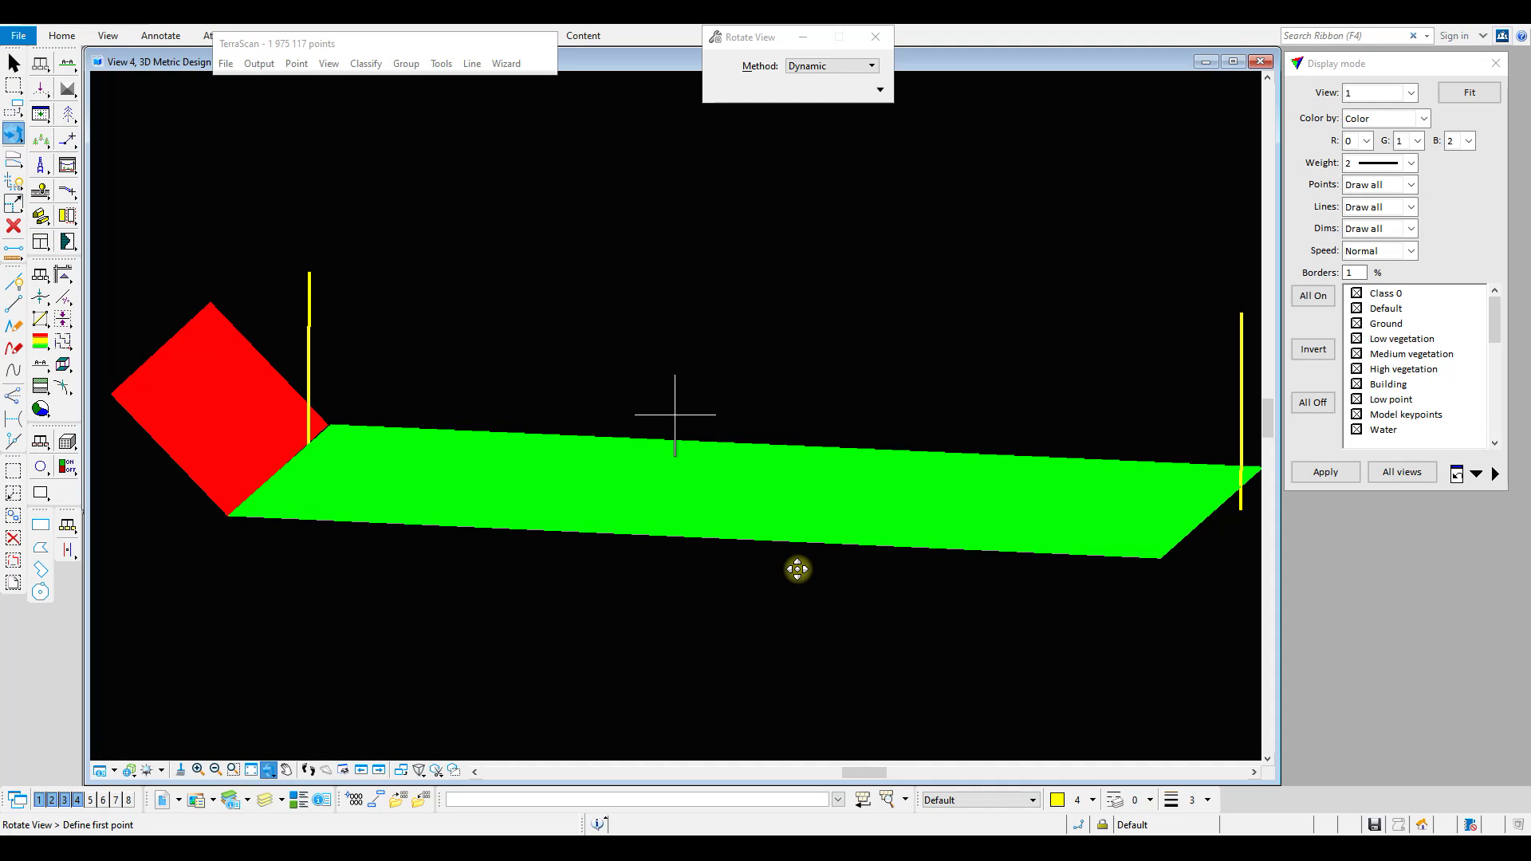